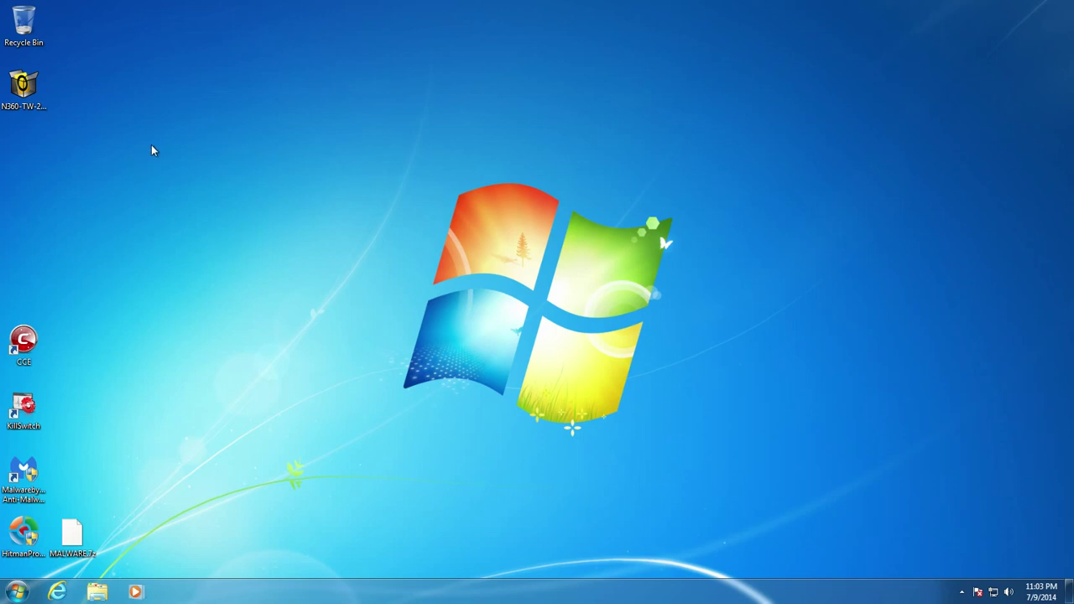
# - Run the N360-TW-21.1.0-EN-US.exe installer from the desktop after cancelling a Run-as-administrator attempt
pyautogui.rightClick(39, 94)
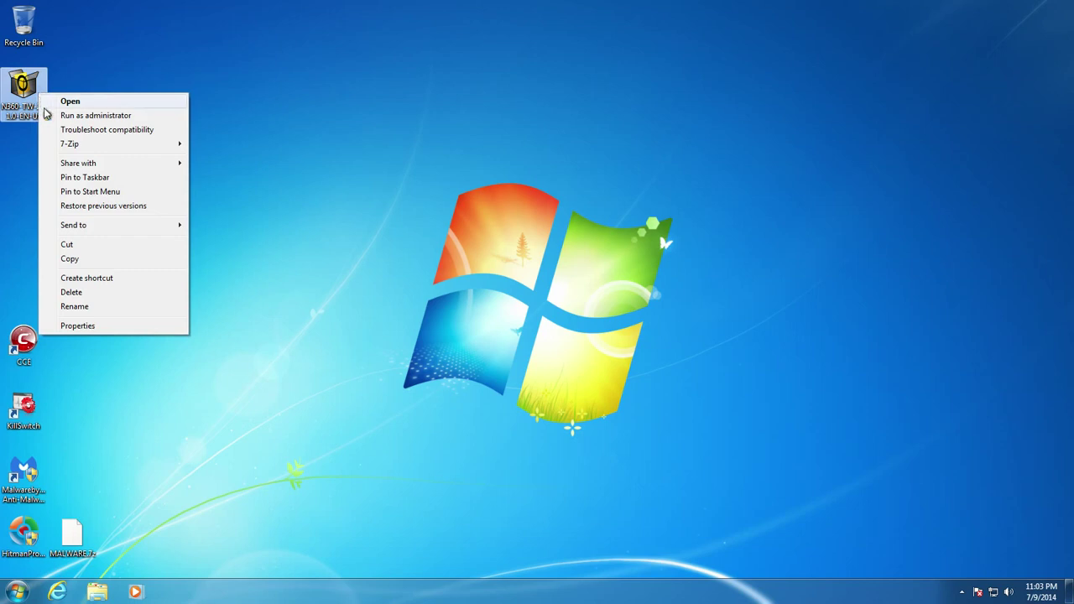
pyautogui.click(47, 115)
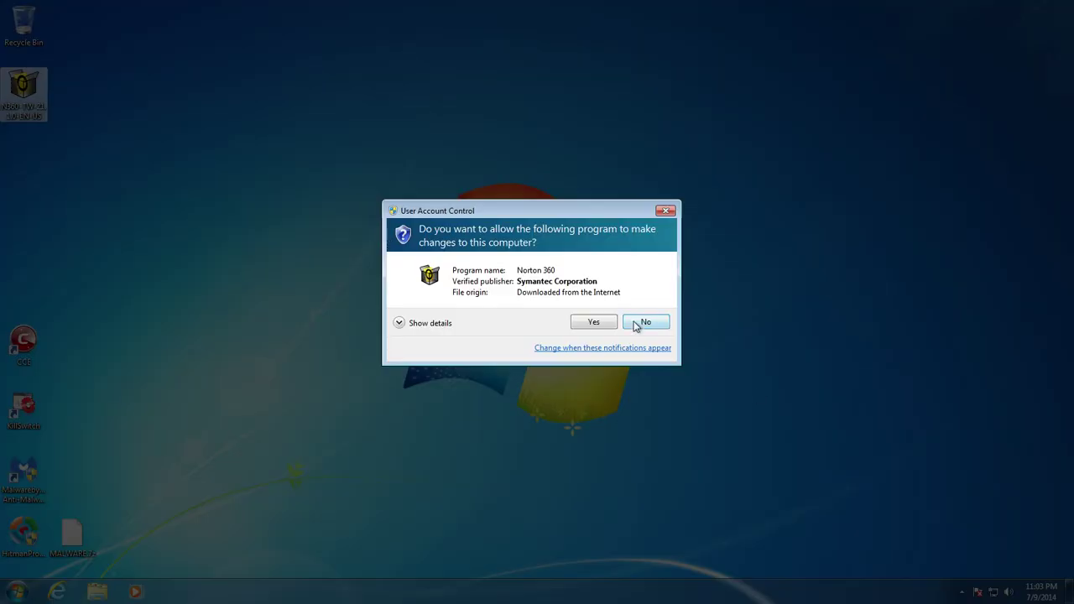
pyautogui.click(639, 324)
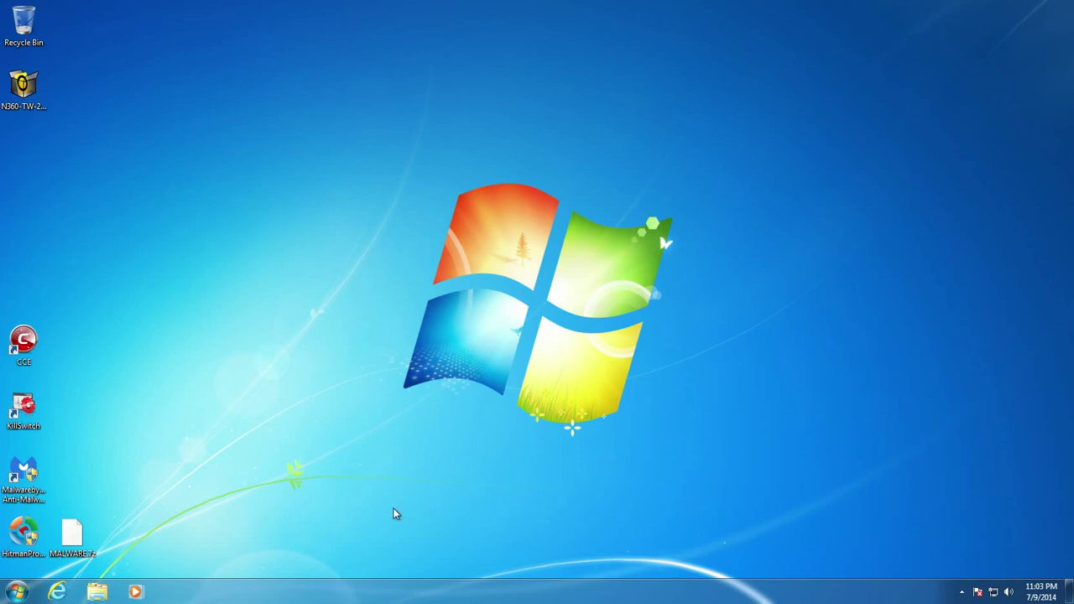
pyautogui.doubleClick(24, 84)
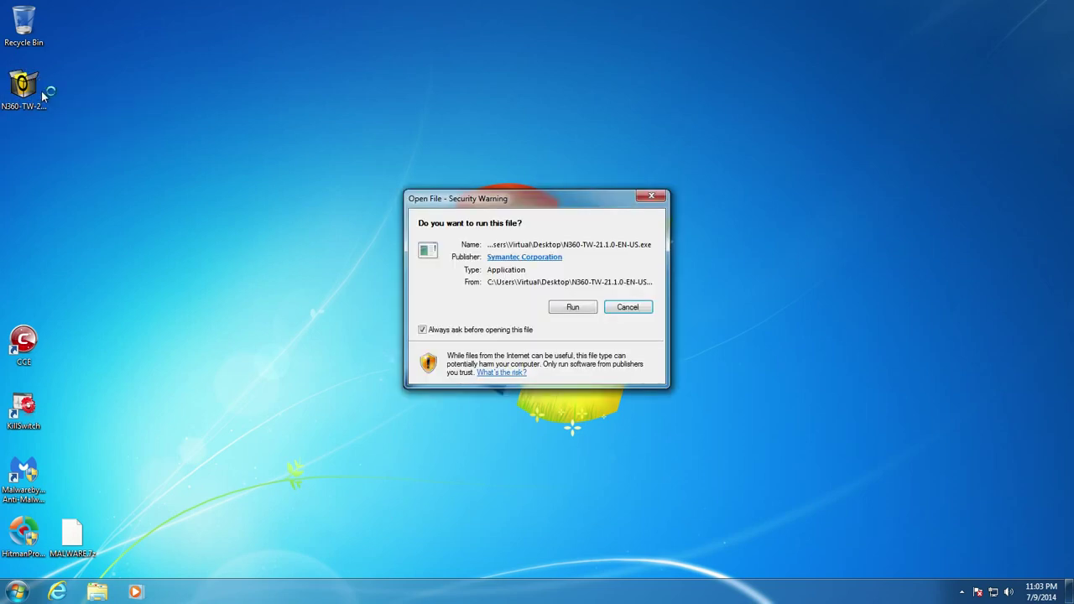
# - Allow the installer past the security warning and UAC, then accept the terms and install Norton 360
pyautogui.click(560, 308)
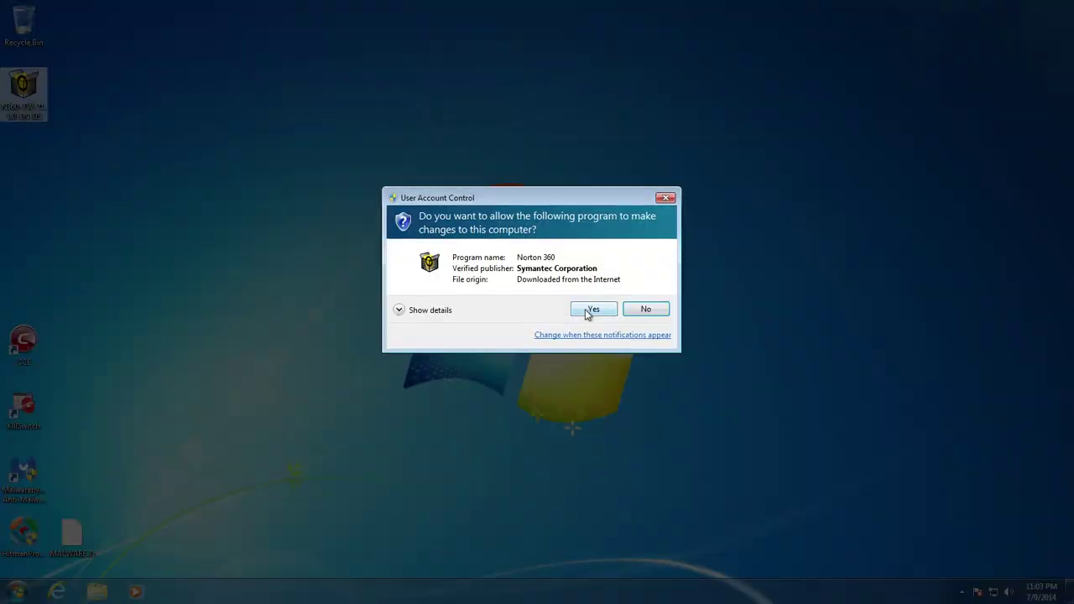
pyautogui.click(586, 310)
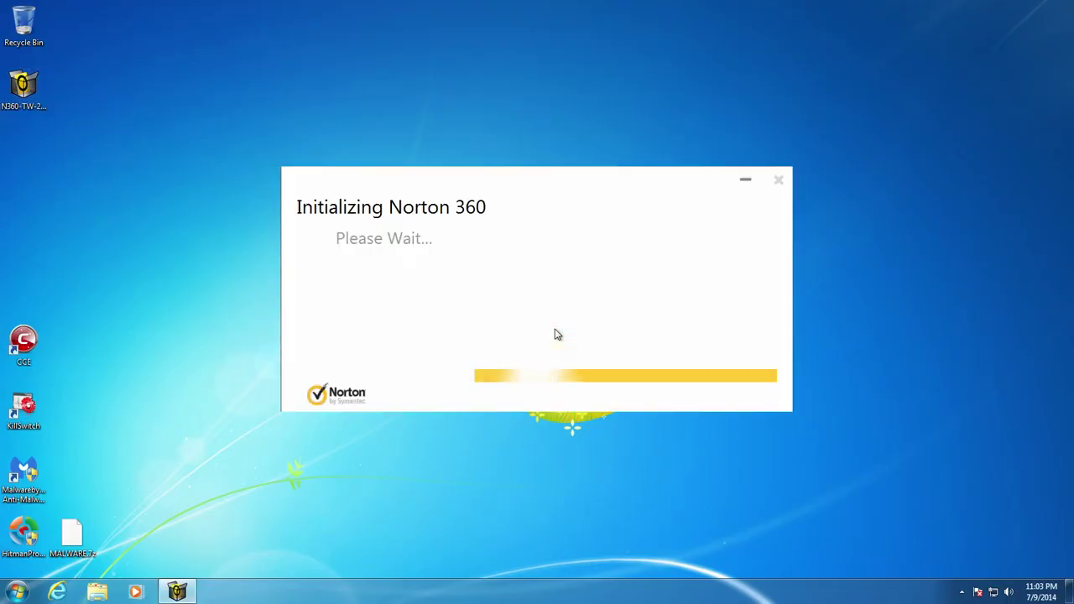
pyautogui.click(622, 350)
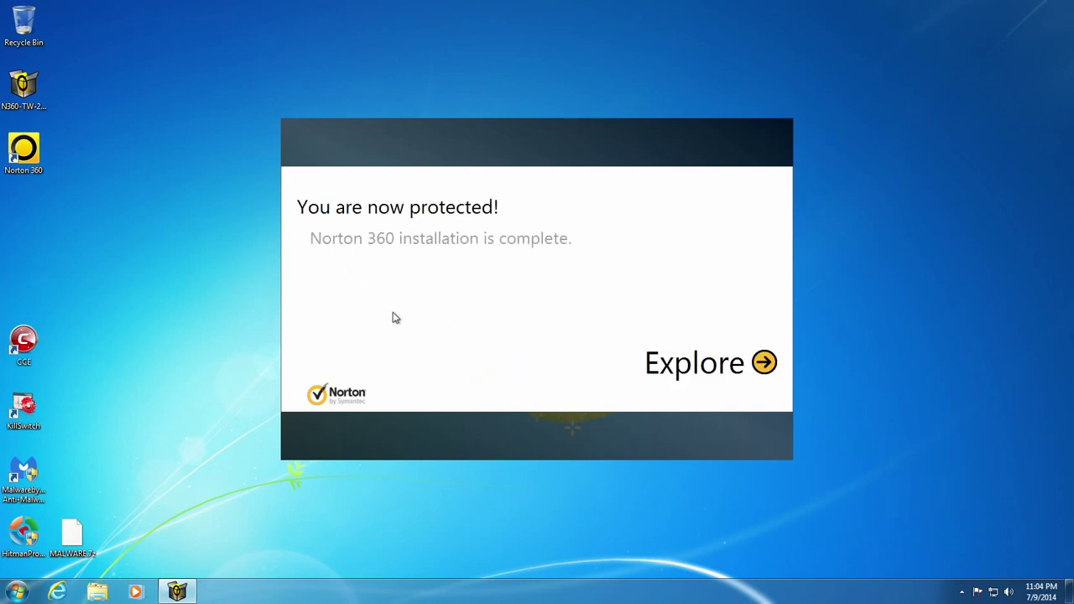
# - Choose Explore on the completion screen to open Norton 360
pyautogui.click(765, 364)
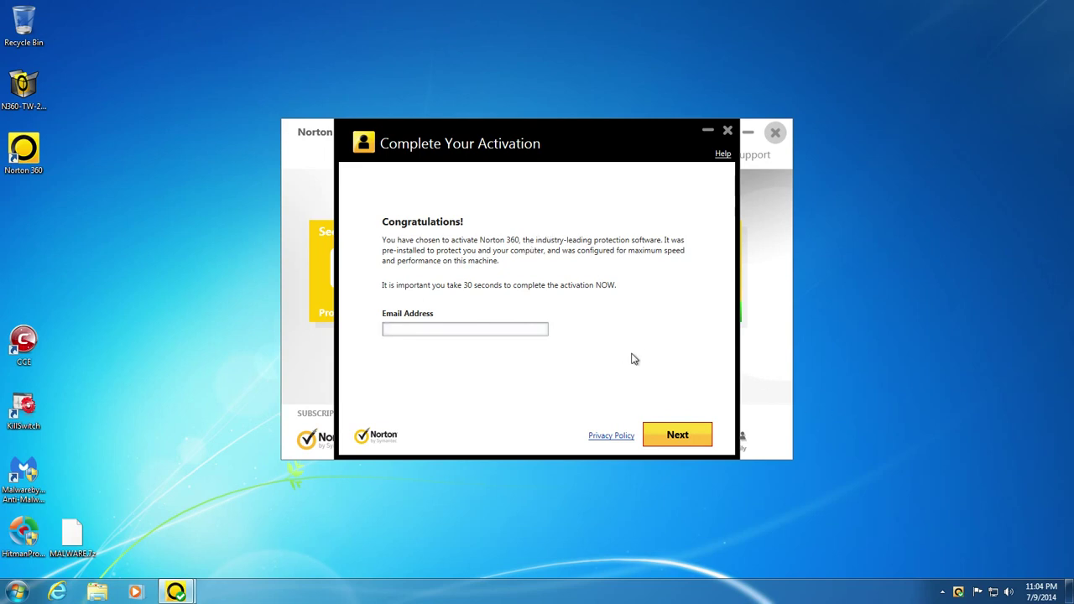
# - Enter the Norton account e-mail address and password and sign in
pyautogui.click(679, 438)
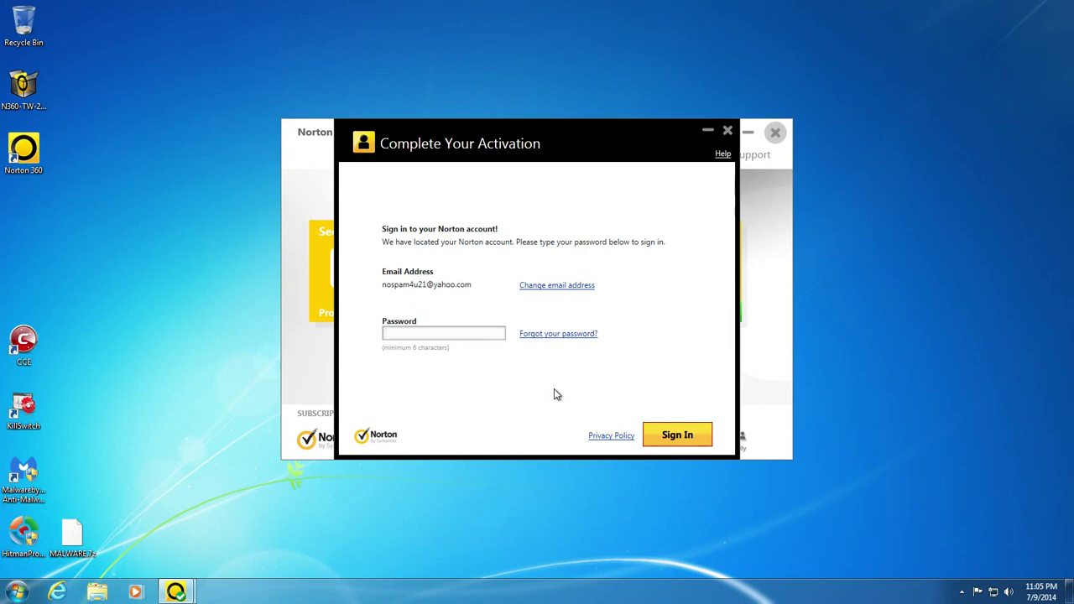
pyautogui.write('•••')
pyautogui.press('BackSpace')
pyautogui.press('BackSpace')
pyautogui.press('BackSpace')
pyautogui.write('••••••••••••')
pyautogui.click(678, 448)
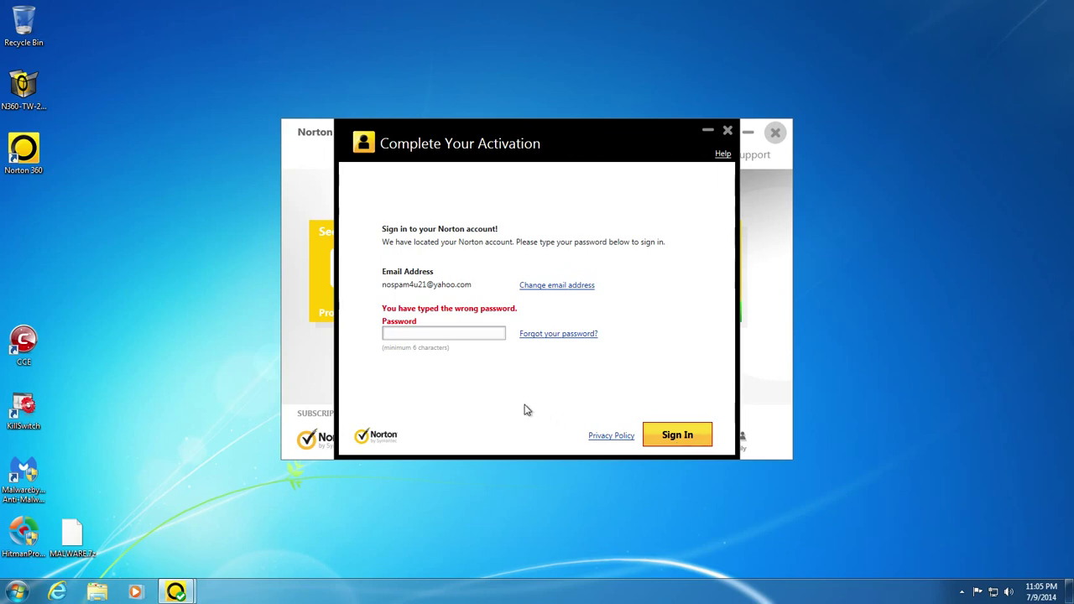
# - Re-enter the account password after it is rejected and resubmit it
pyautogui.click(388, 332)
pyautogui.write('******')
pyautogui.press('Return')
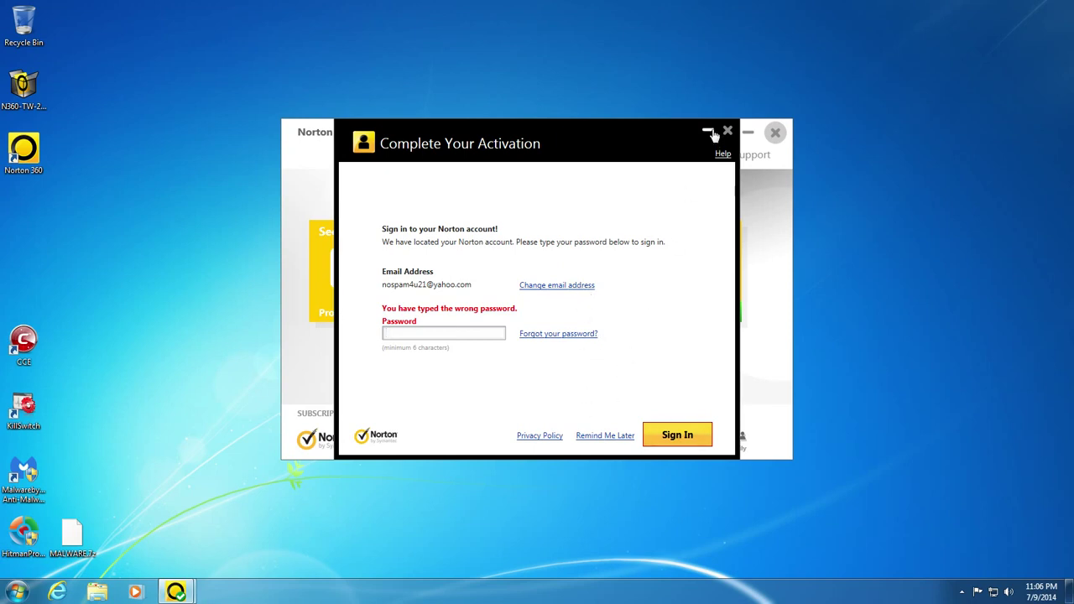
# - Choose Remind Me Later, confirm skipping registration, and close the Activation Incomplete notice
pyautogui.click(595, 436)
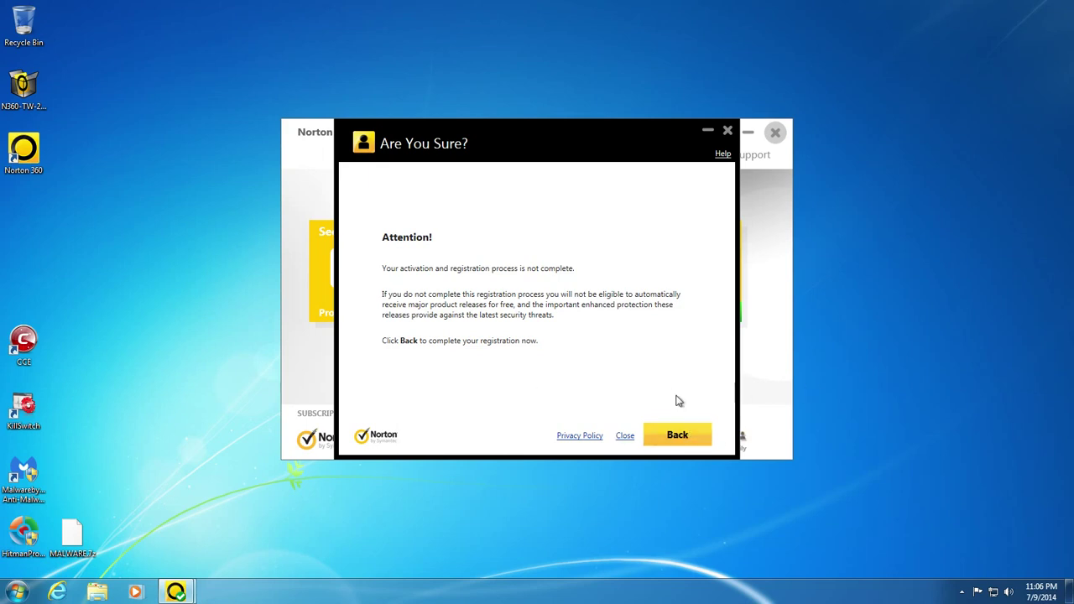
pyautogui.click(624, 436)
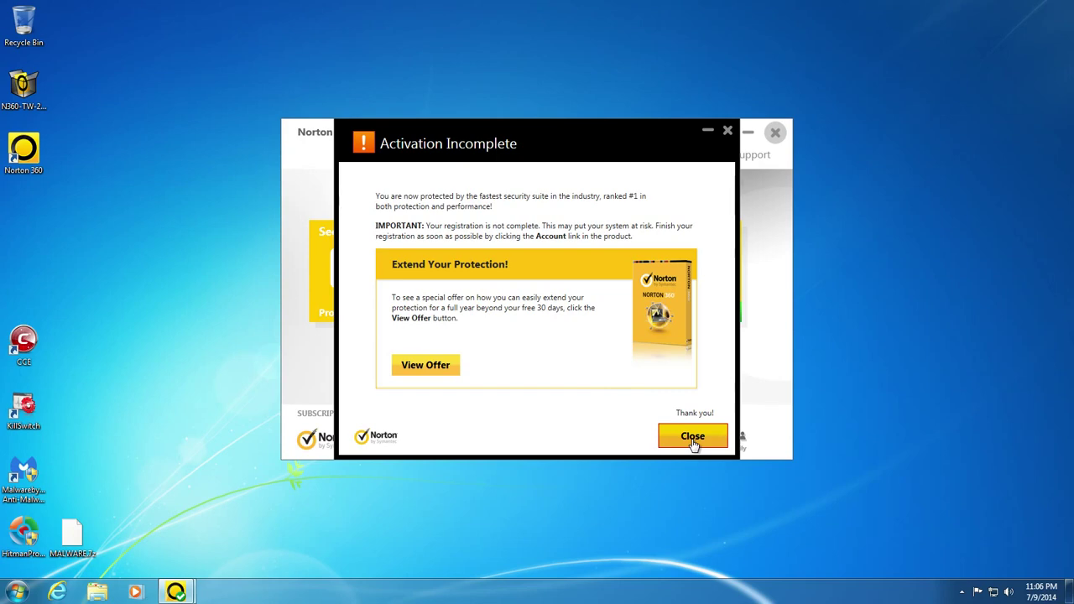
pyautogui.click(693, 443)
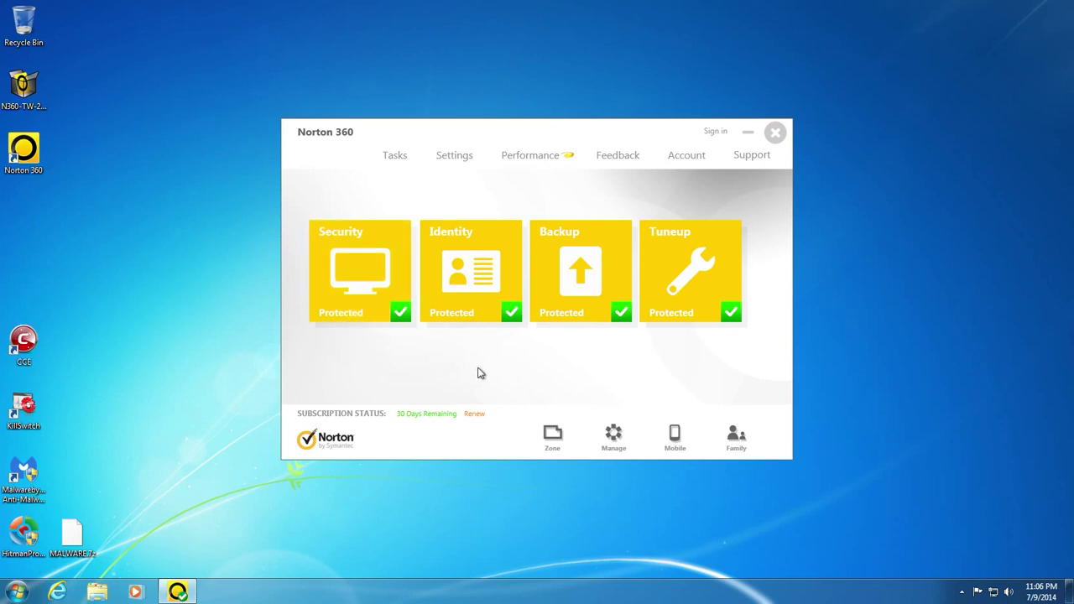
pyautogui.click(396, 296)
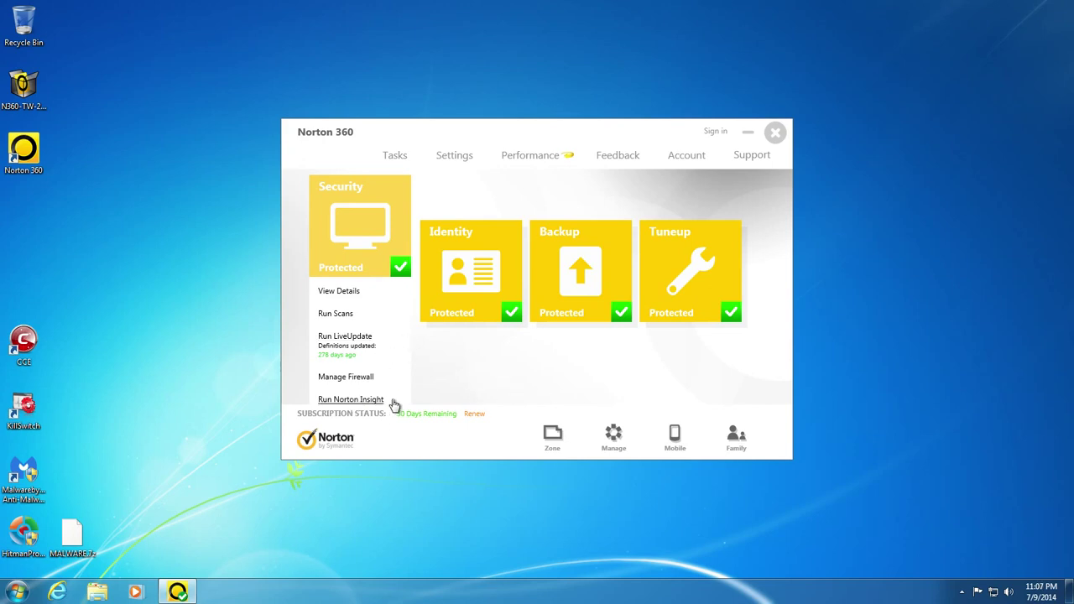
pyautogui.moveTo(486, 273)
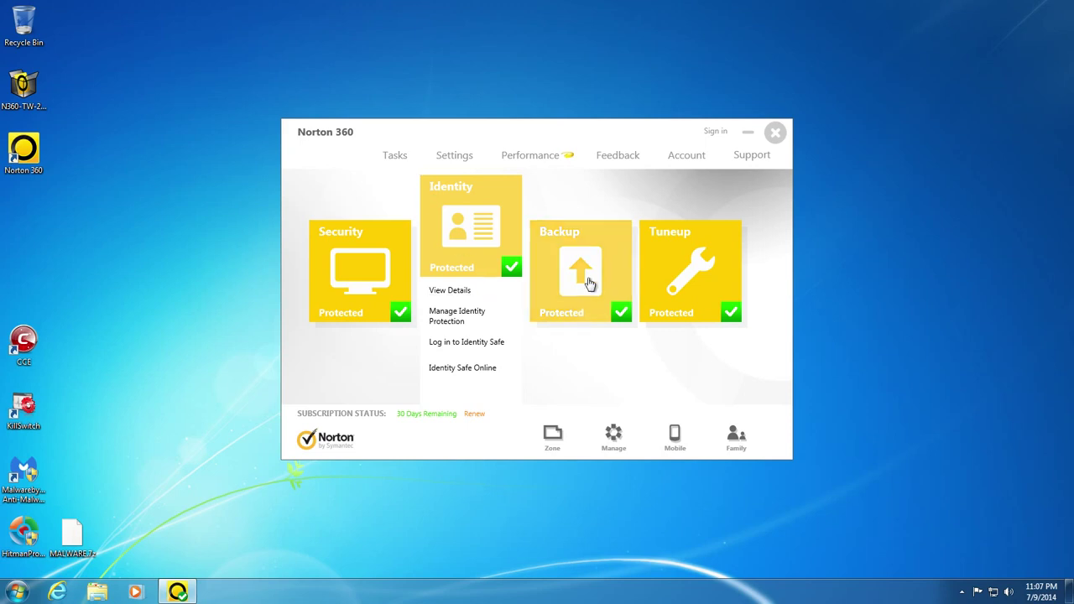
pyautogui.moveTo(585, 278)
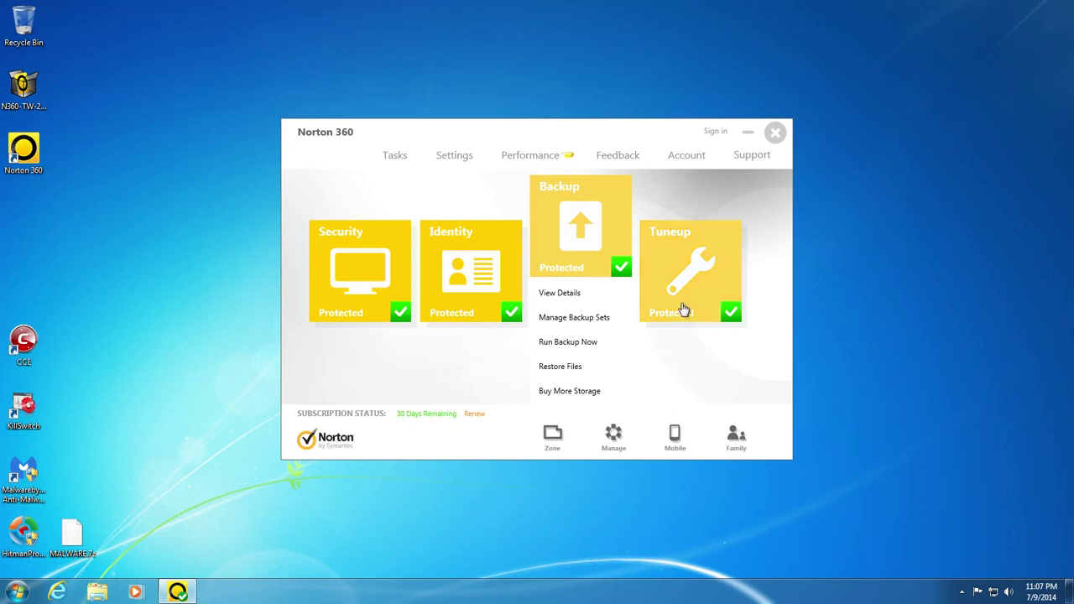
pyautogui.moveTo(686, 302)
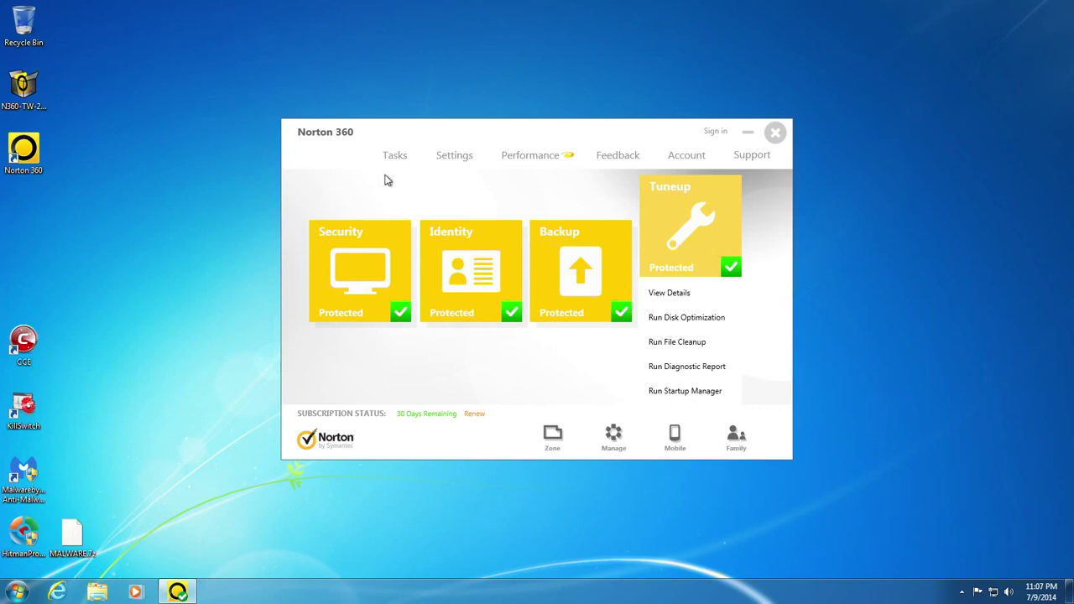
# - Open Norton 360 Settings, view Administrative Settings, then go back to the Settings overview
pyautogui.click(452, 156)
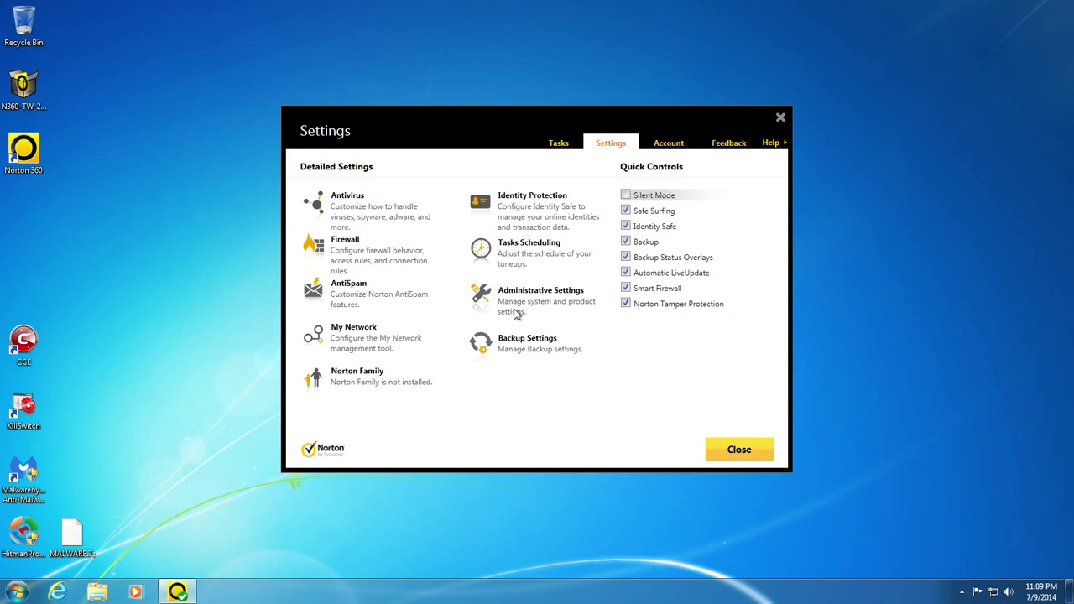
pyautogui.click(552, 294)
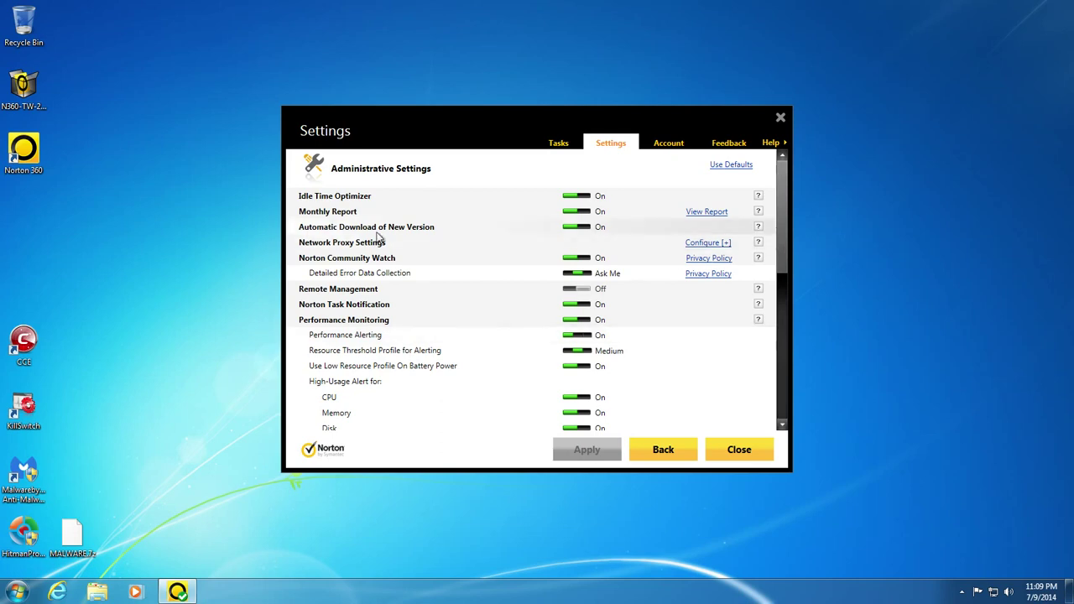
pyautogui.click(670, 449)
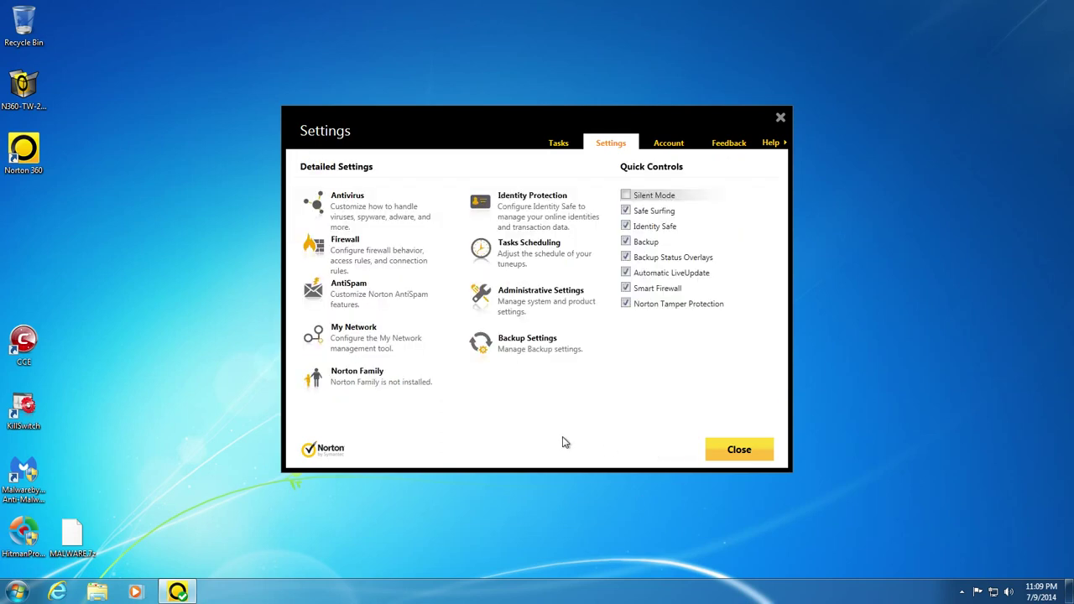
# - Close Settings and switch the main window to the Performance view
pyautogui.click(729, 450)
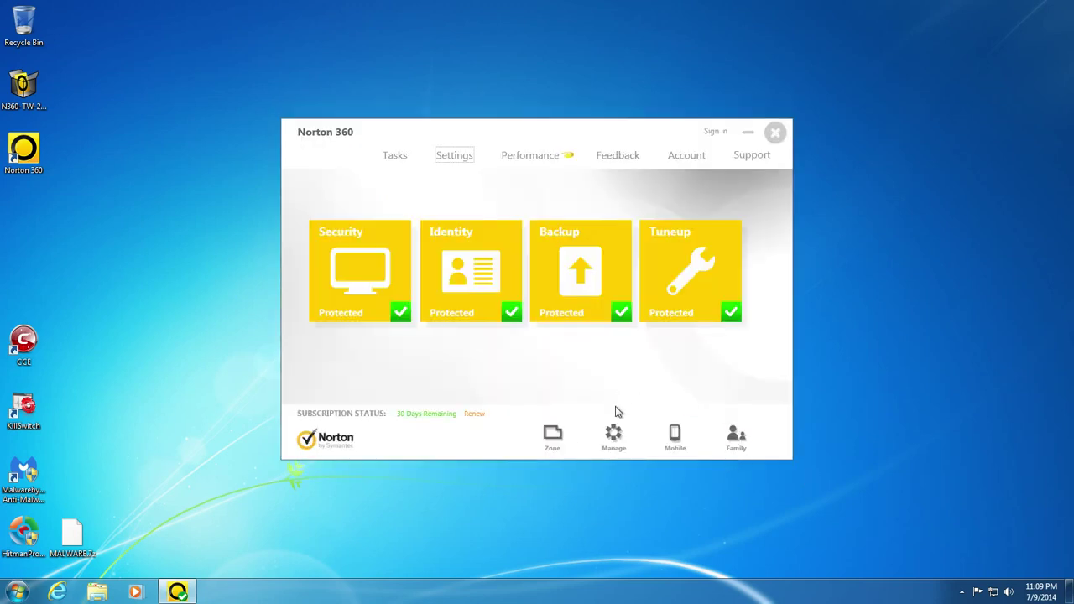
pyautogui.click(531, 158)
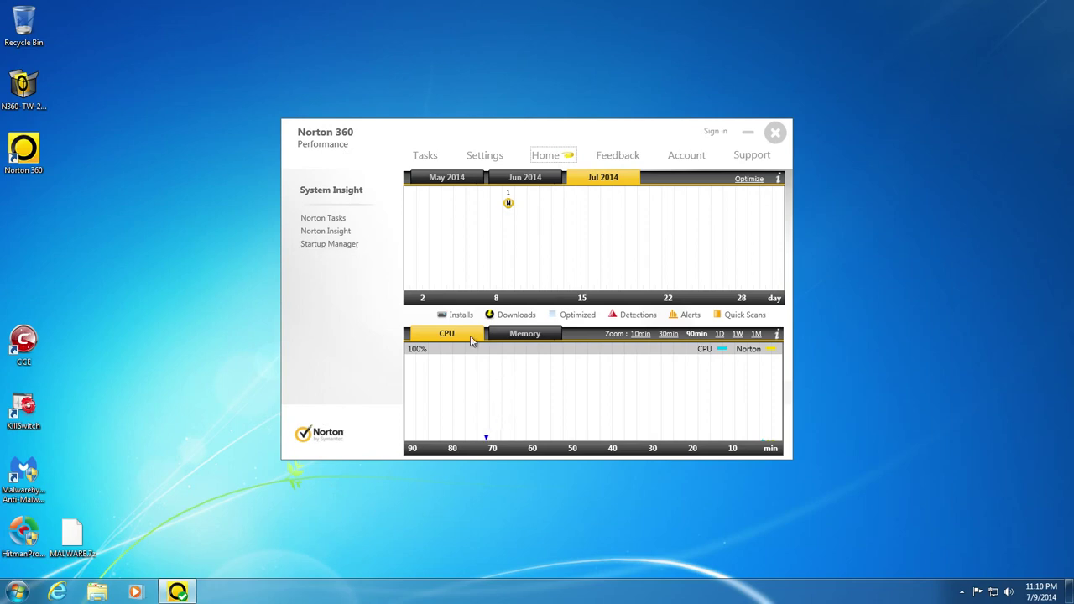
# - Start a Full System Scan from Security > Run Scans, declining the backup setup prompt
pyautogui.click(562, 156)
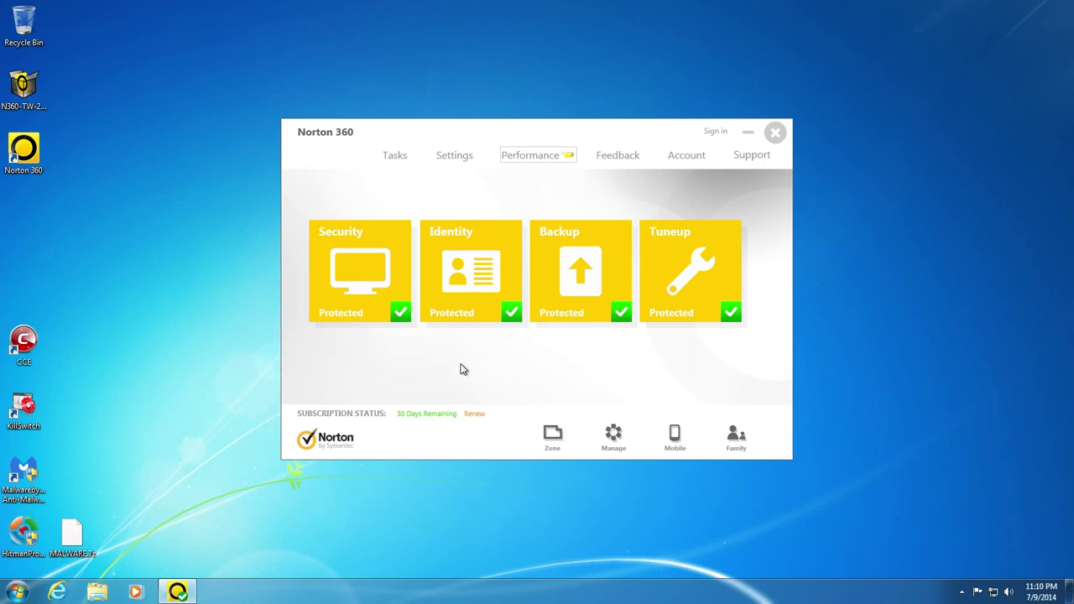
pyautogui.moveTo(361, 293)
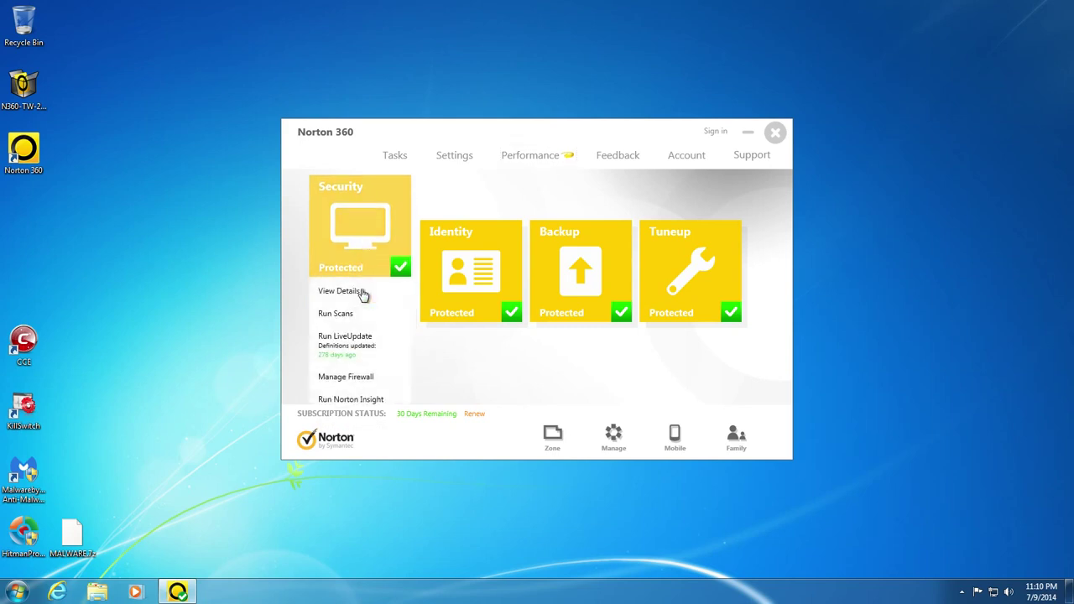
pyautogui.click(335, 315)
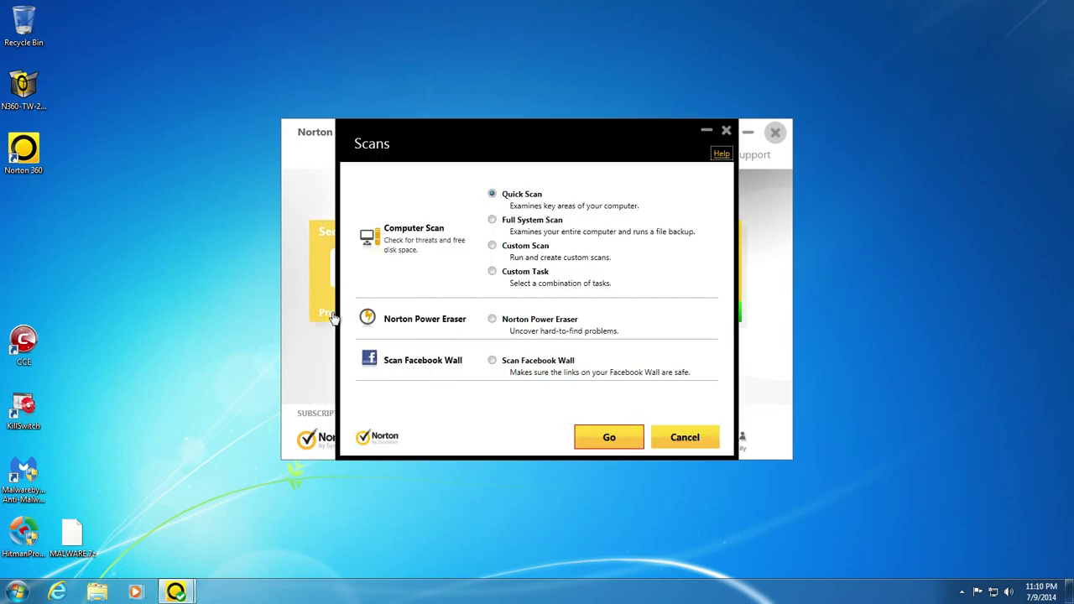
pyautogui.click(493, 220)
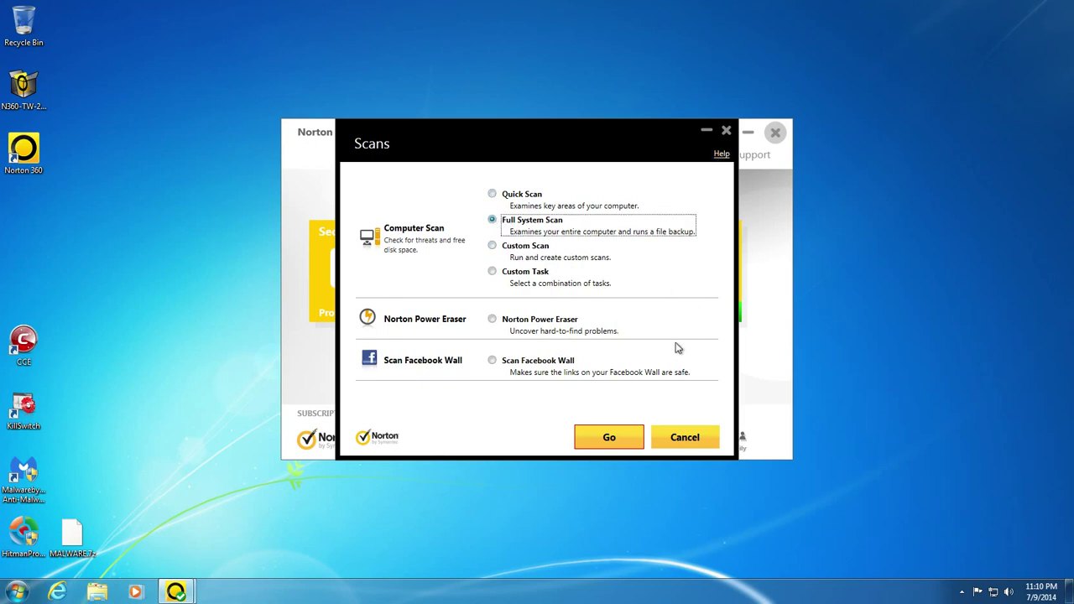
pyautogui.click(609, 440)
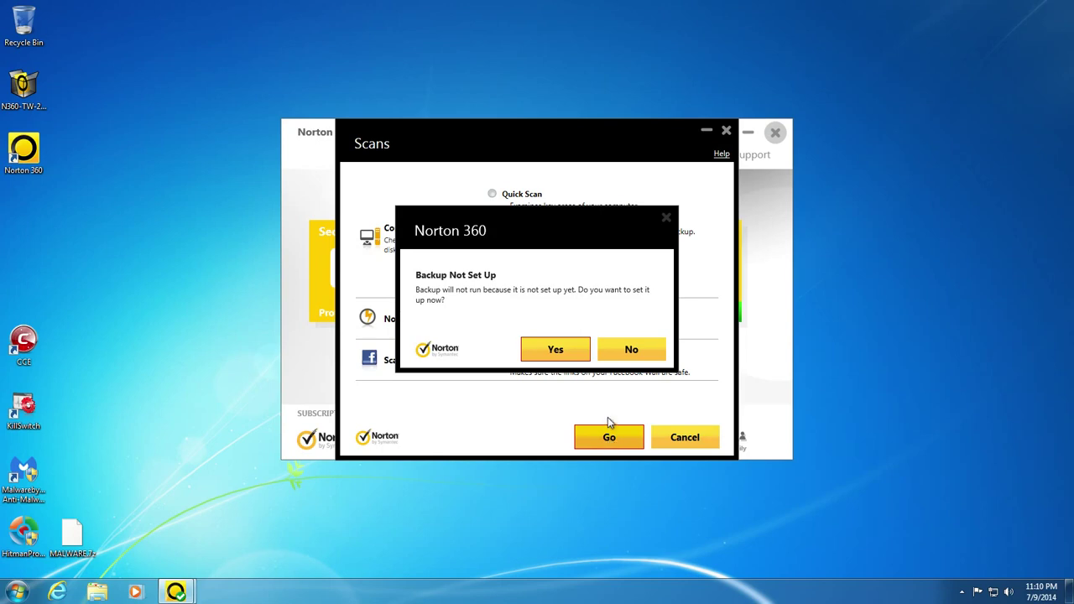
pyautogui.click(631, 349)
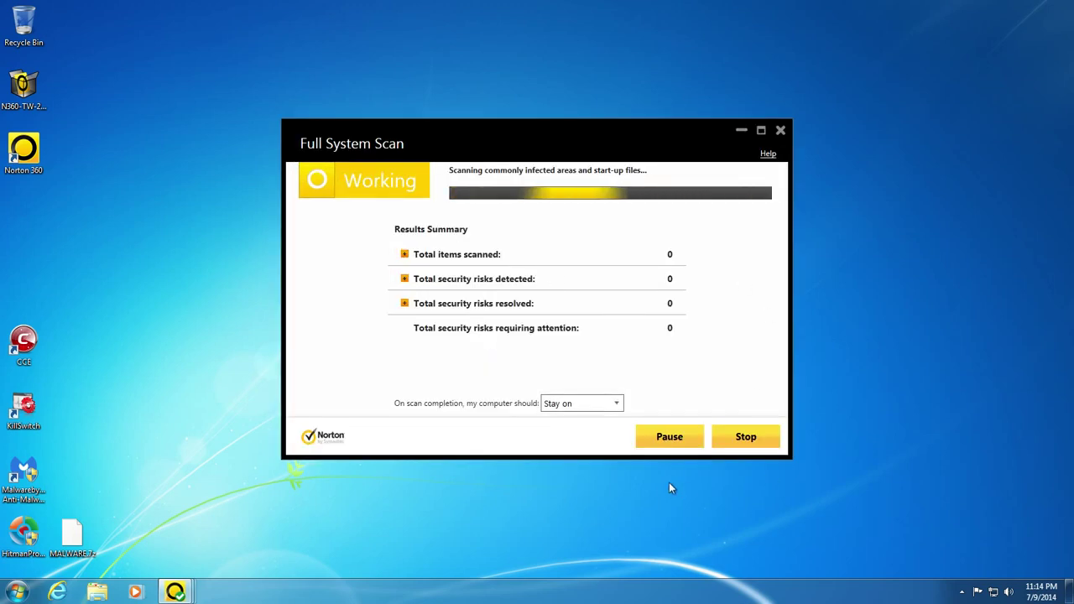
# - Stop the running Full System Scan partway through
pyautogui.click(745, 437)
# - Confirm stopping the scan, cancel disk optimization, and close the tuneup and Scan Not Complete dialogs
pyautogui.click(556, 353)
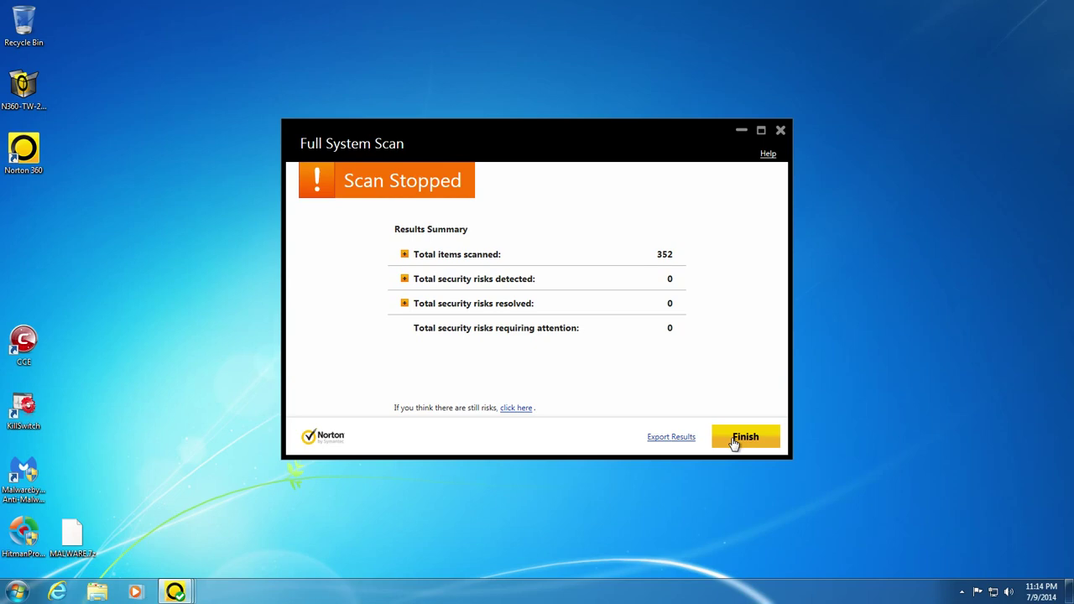
pyautogui.click(743, 438)
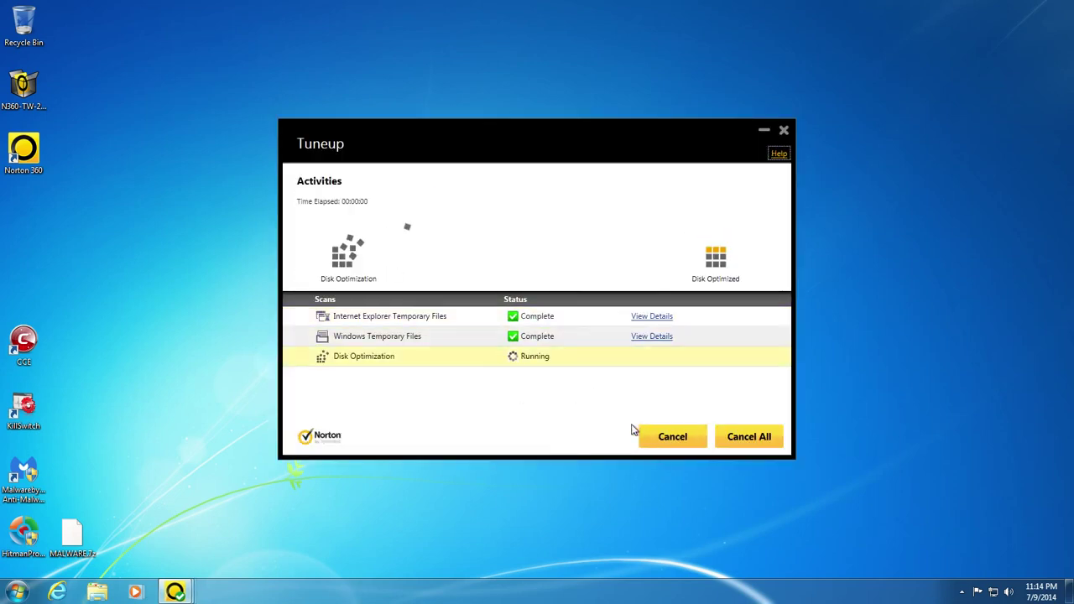
pyautogui.click(741, 440)
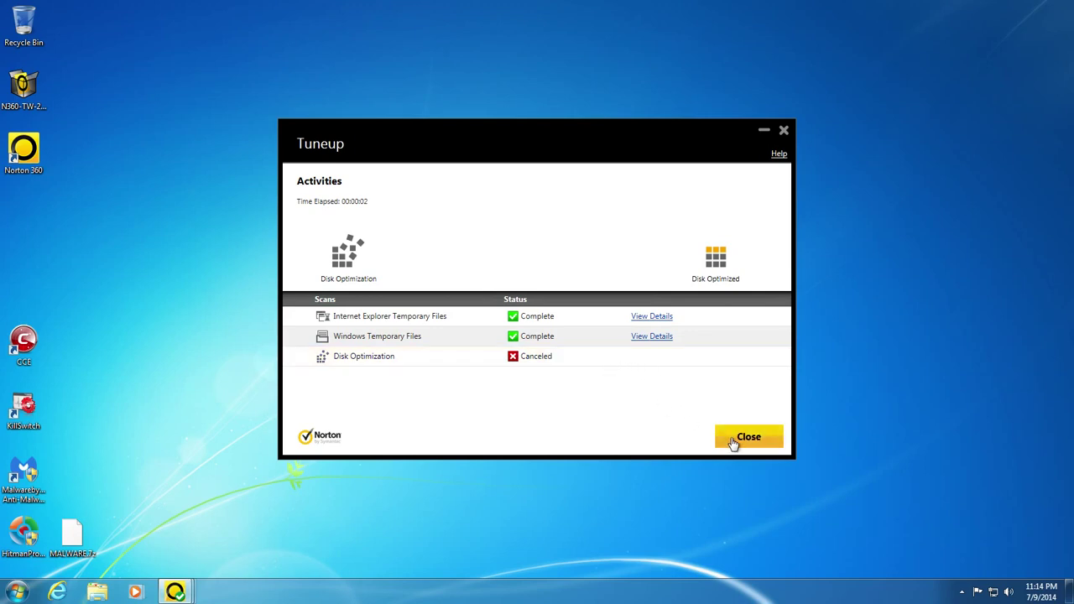
pyautogui.click(744, 438)
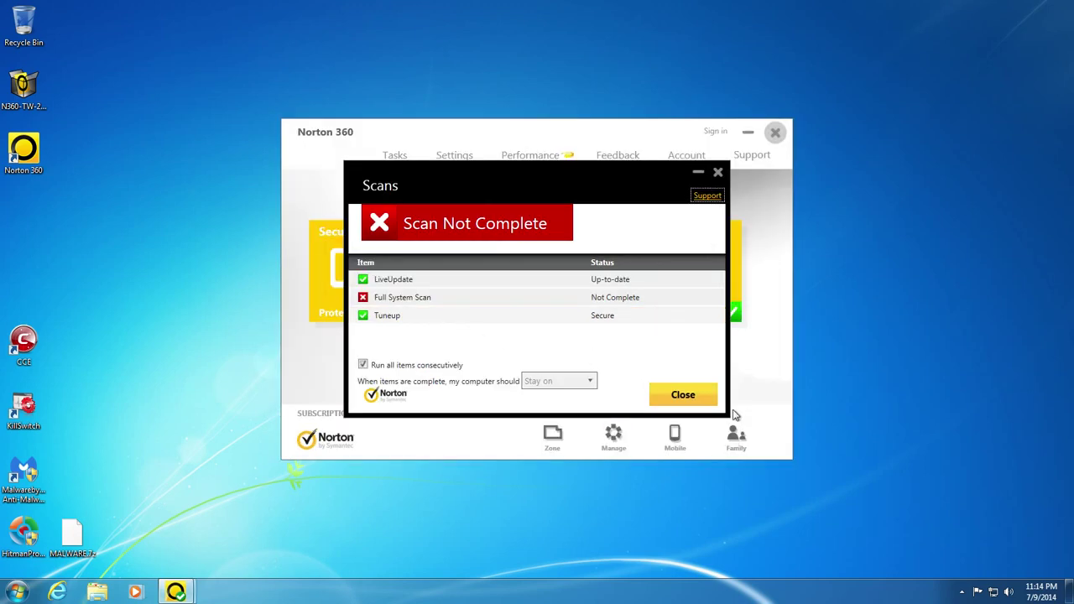
pyautogui.click(682, 395)
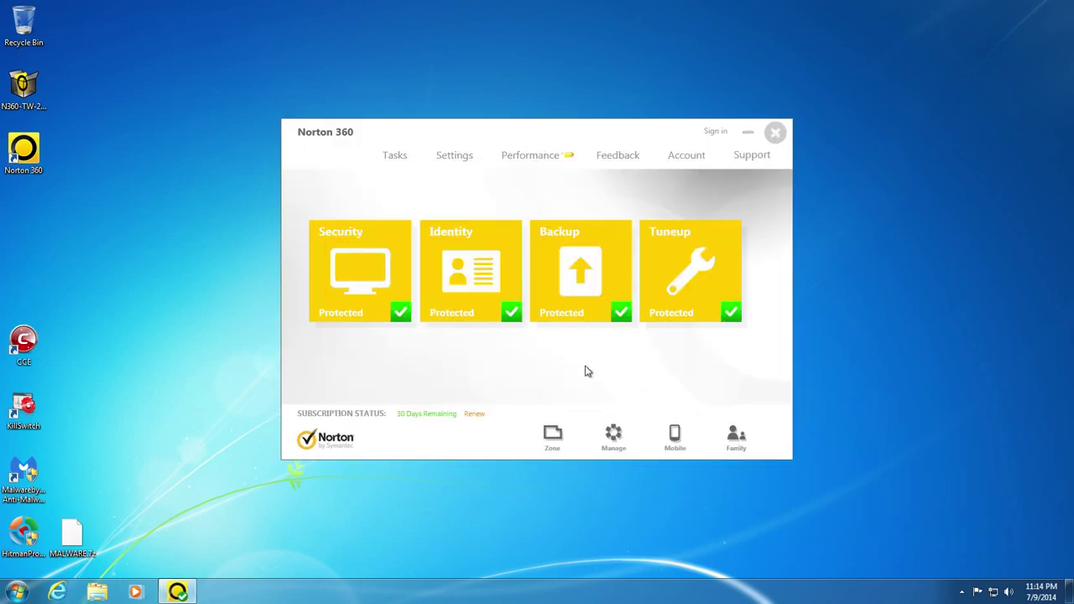
# - Run Security > LiveUpdate, apply the pending patch, then rerun LiveUpdate until it completes
pyautogui.click(357, 288)
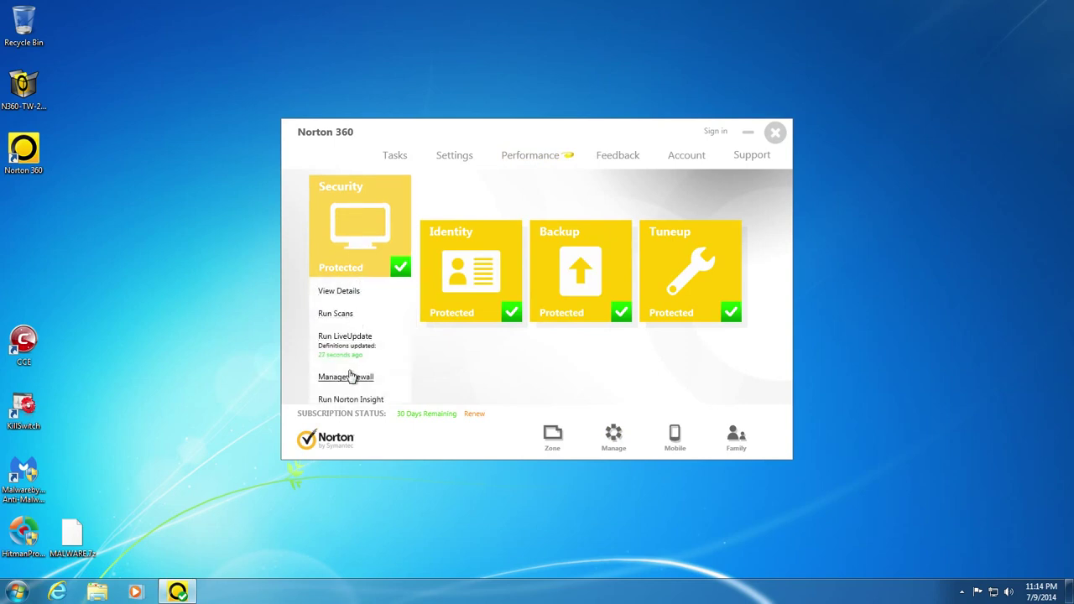
pyautogui.click(345, 336)
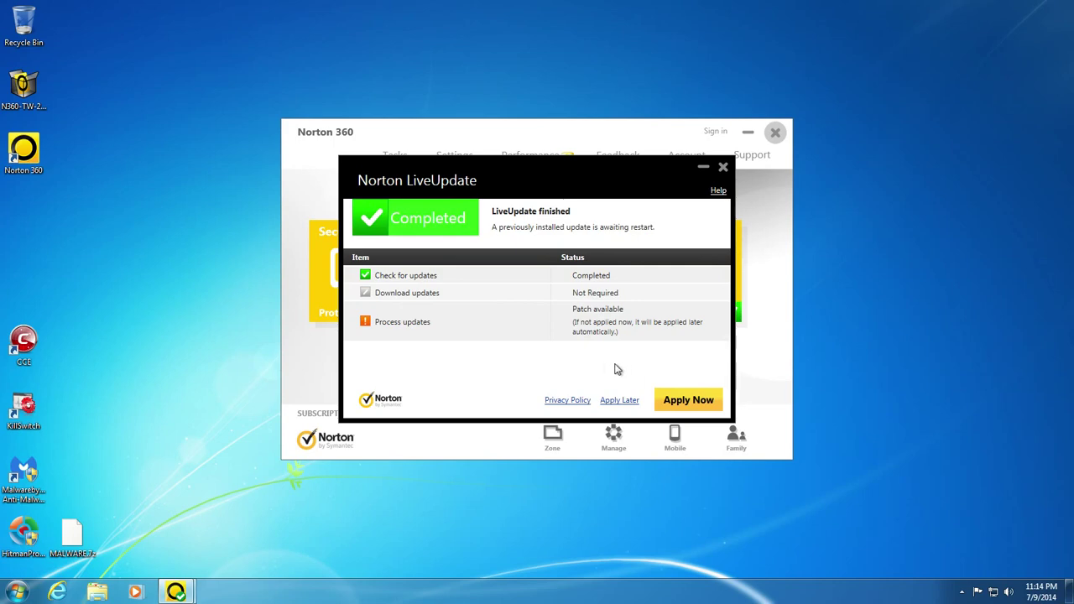
pyautogui.click(681, 403)
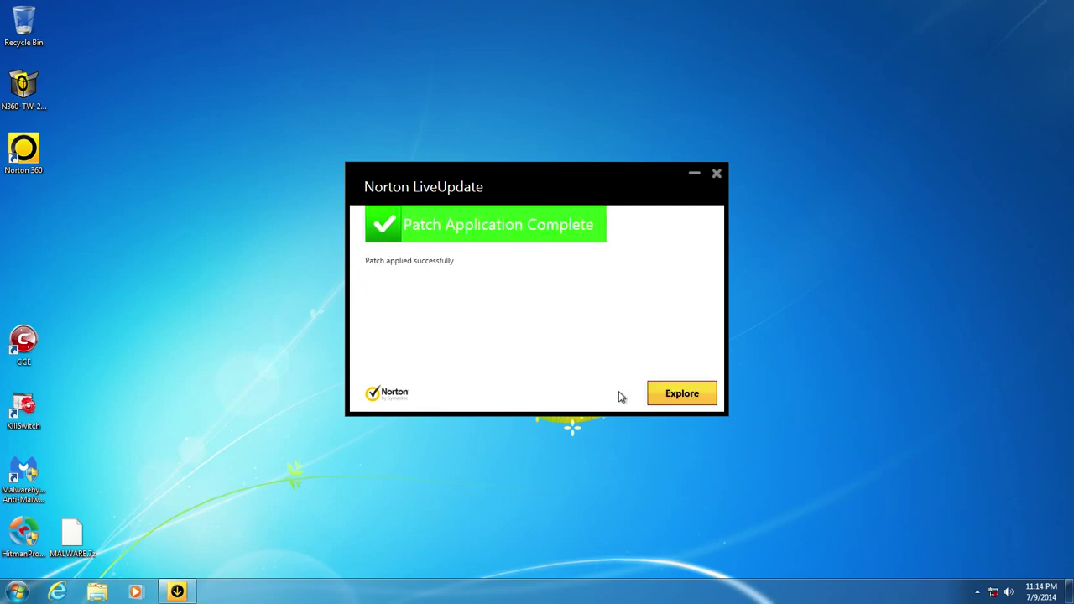
pyautogui.click(667, 389)
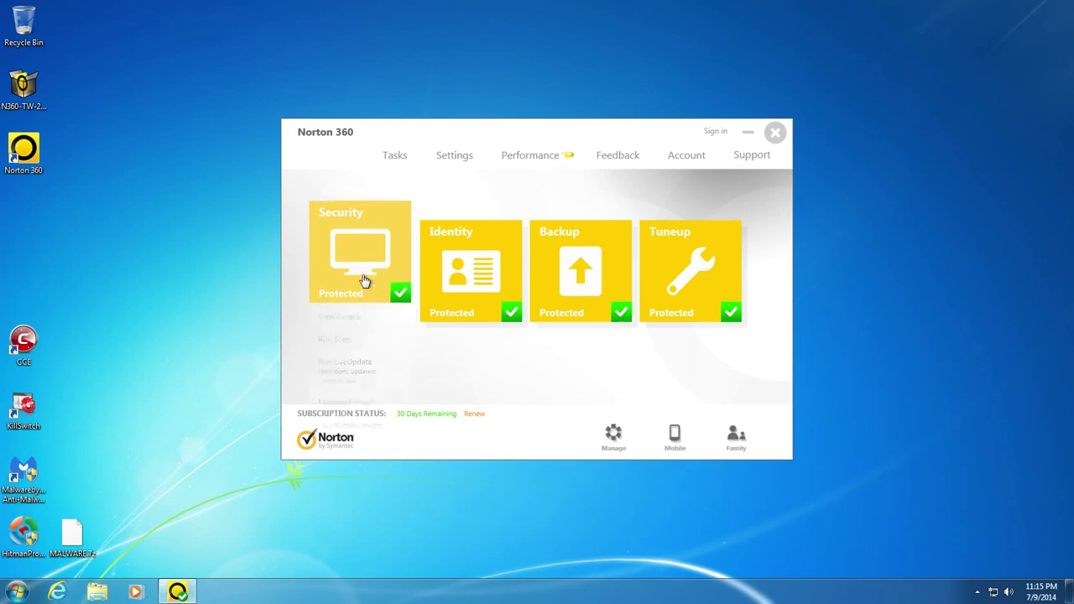
pyautogui.click(359, 339)
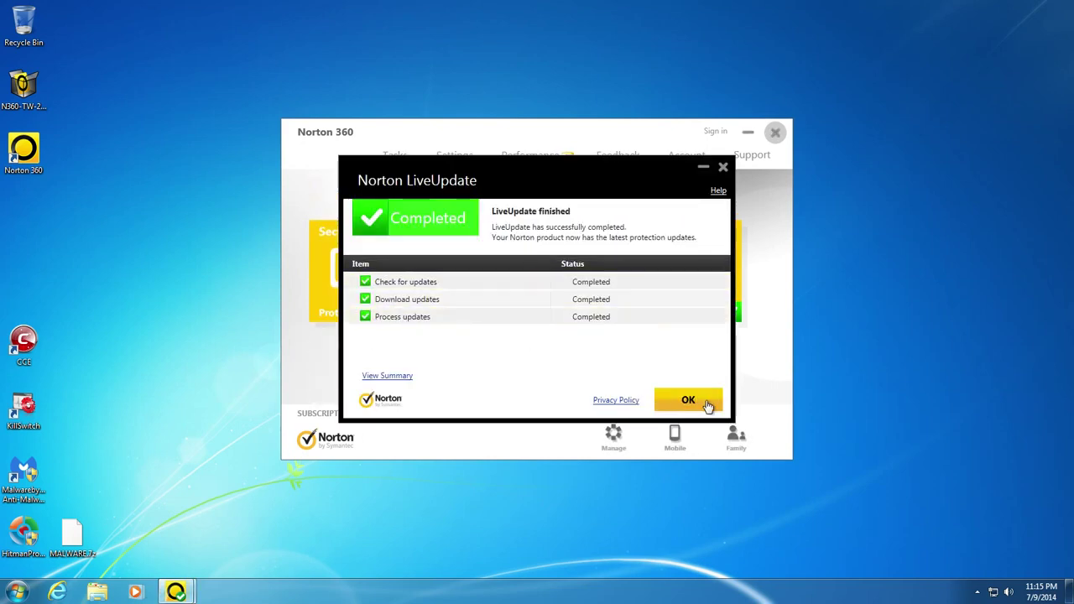
pyautogui.click(706, 404)
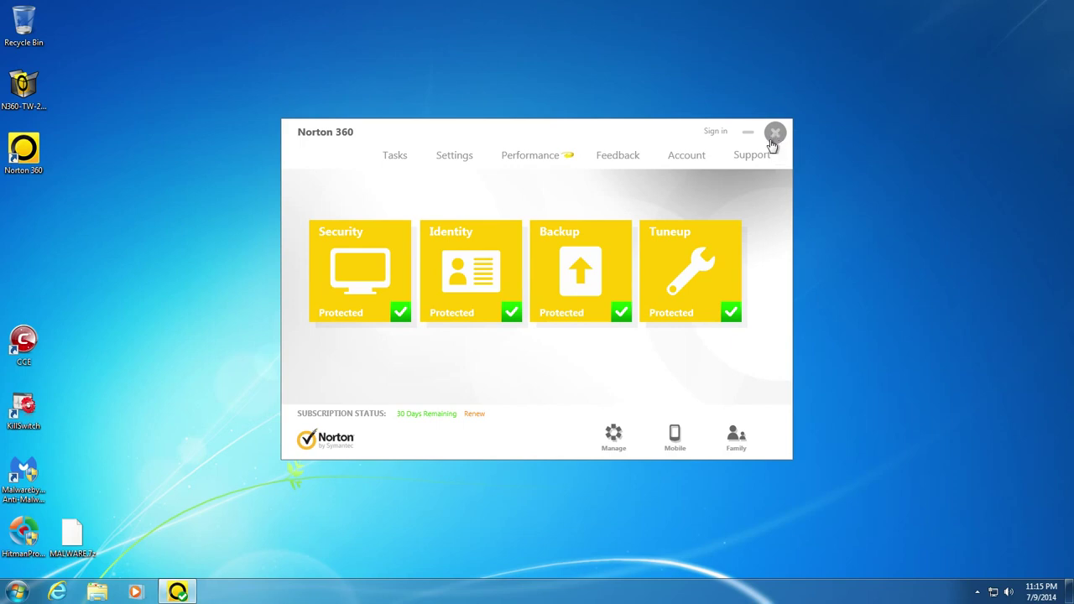
# - Close the Norton 360 window and choose 'Show icon and notifications' for Norton 360 in the tray settings
pyautogui.click(773, 139)
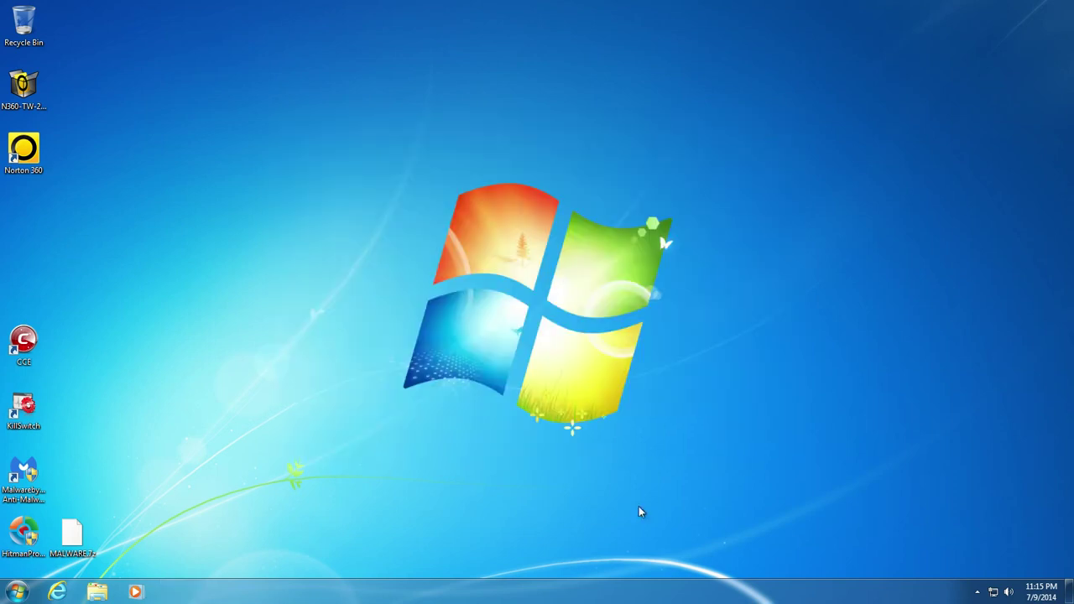
pyautogui.click(977, 593)
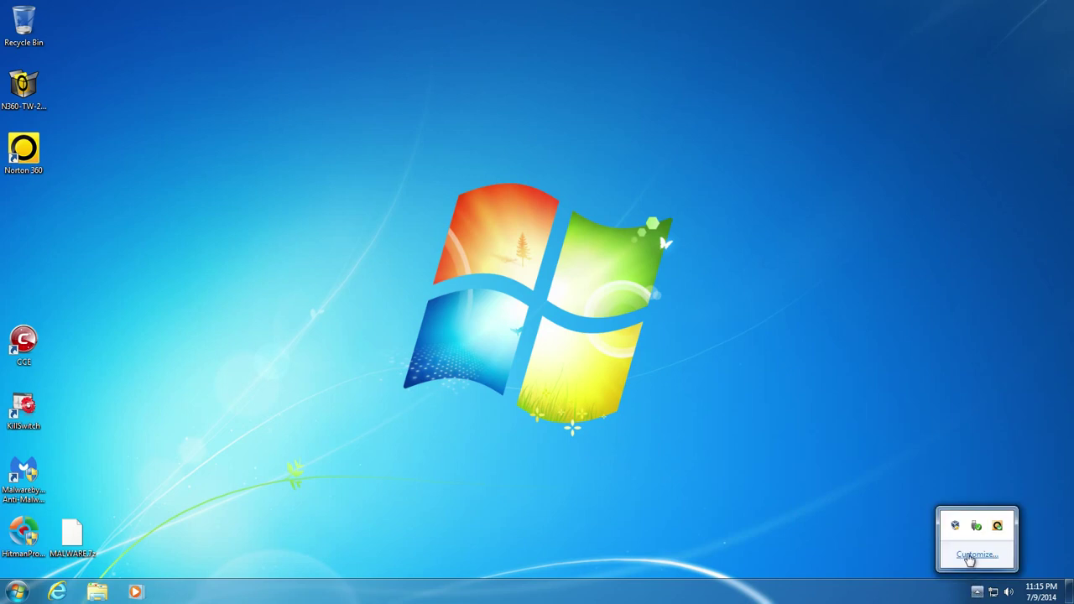
pyautogui.click(965, 556)
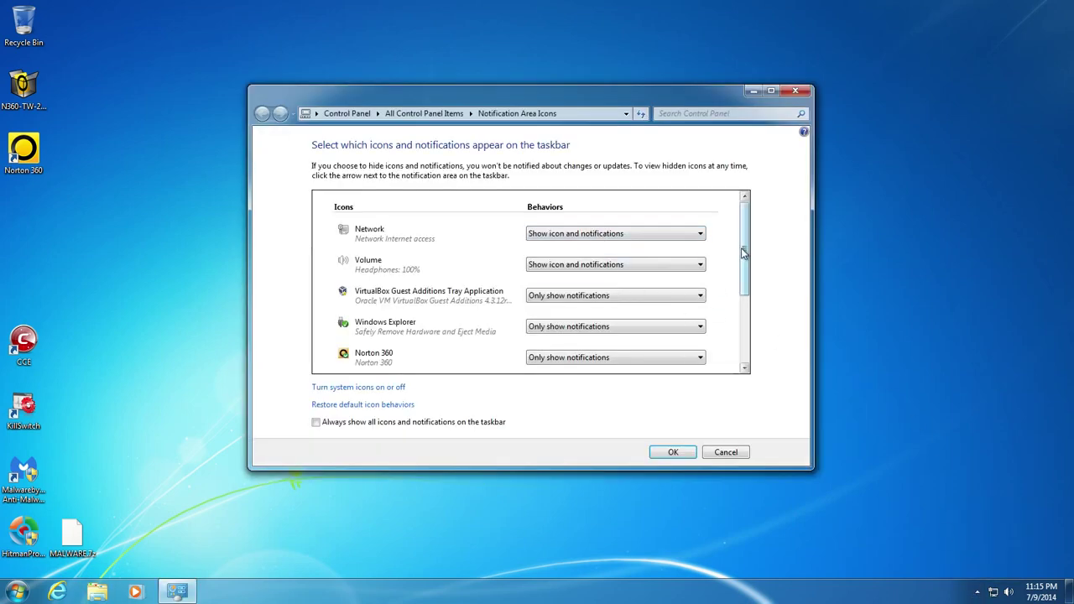
pyautogui.scroll(-3, 744, 247)
pyautogui.click(606, 229)
pyautogui.click(601, 242)
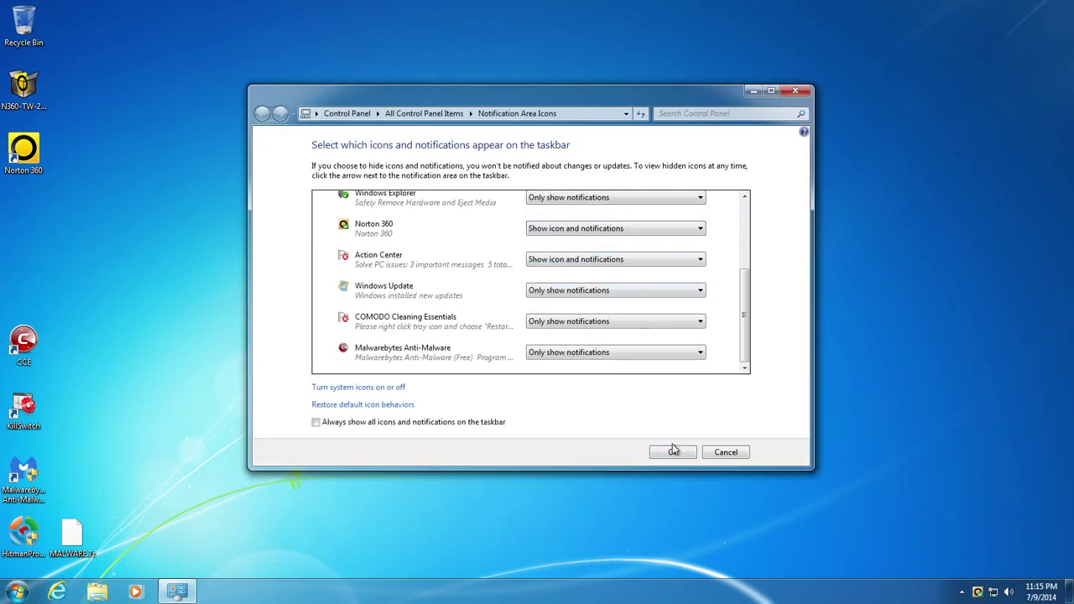
pyautogui.click(718, 453)
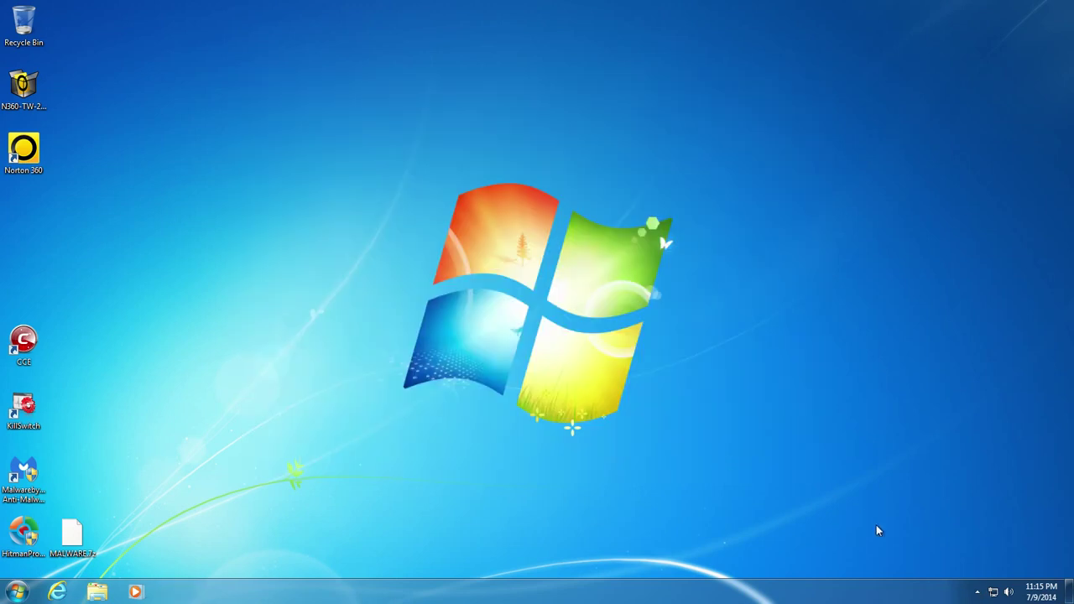
# - Set Norton 360 to 'Show icon and notifications' again, save it, and reopen Norton from the tray
pyautogui.click(978, 593)
pyautogui.click(969, 555)
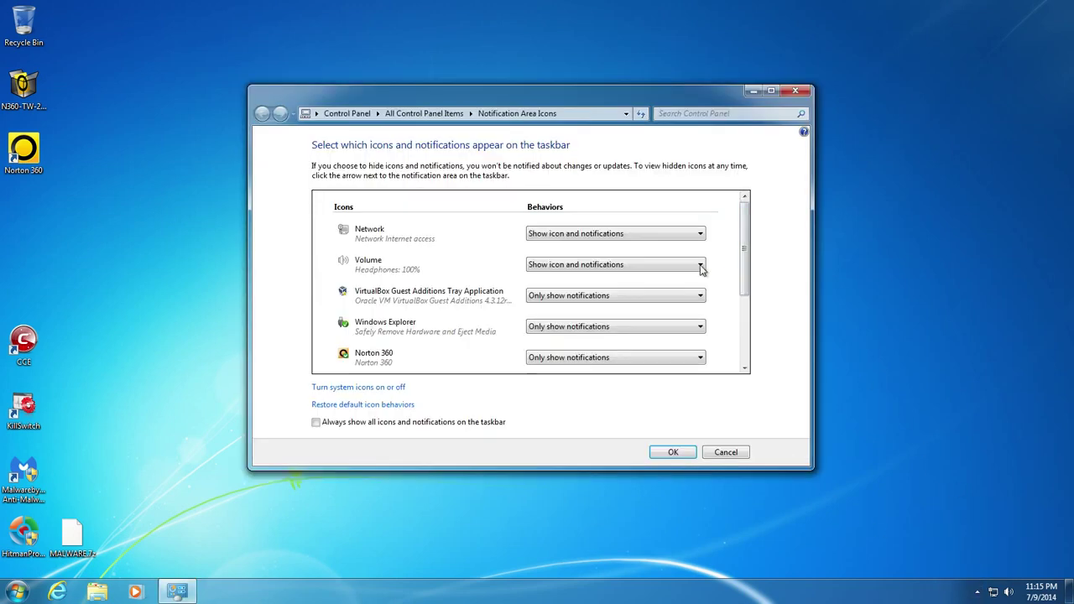
pyautogui.scroll(-3, 740, 239)
pyautogui.click(574, 236)
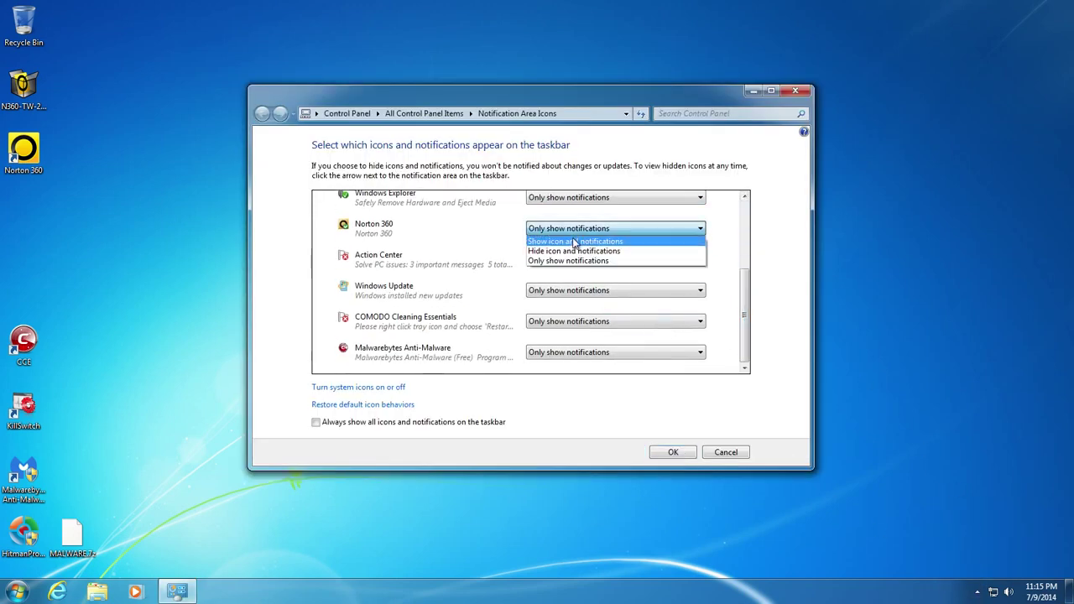
pyautogui.click(576, 243)
pyautogui.click(669, 452)
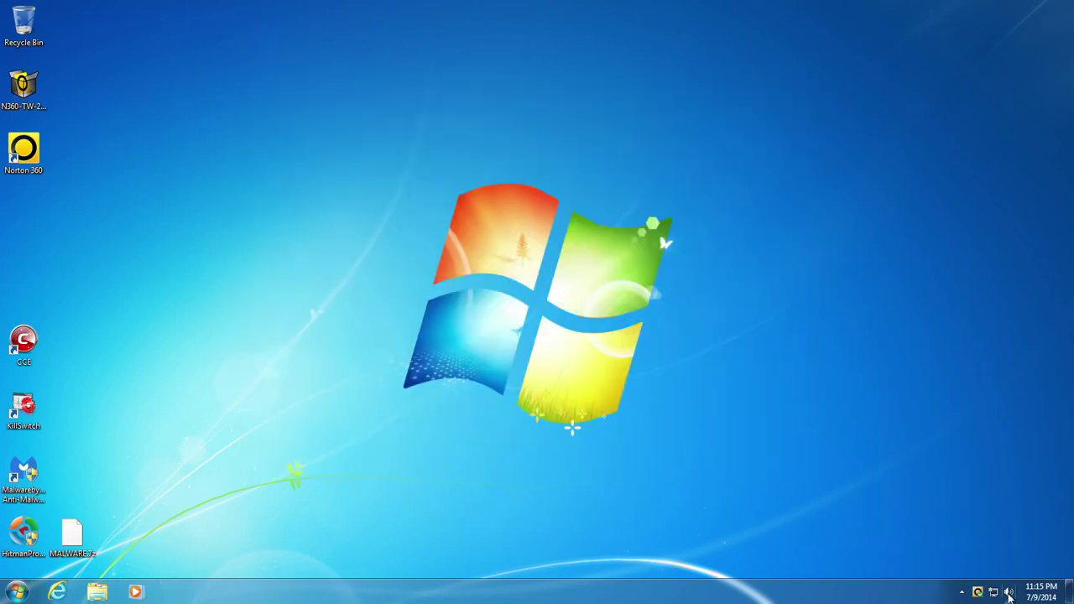
pyautogui.doubleClick(978, 593)
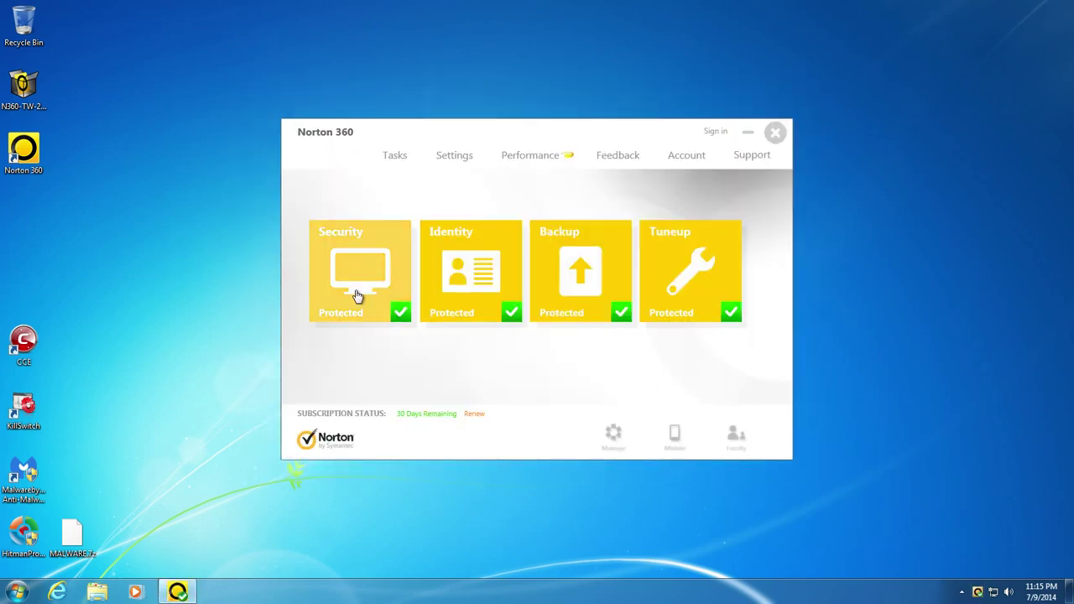
# - Run LiveUpdate from the Security tile and dismiss the no-updates-found result
pyautogui.click(355, 292)
pyautogui.click(356, 340)
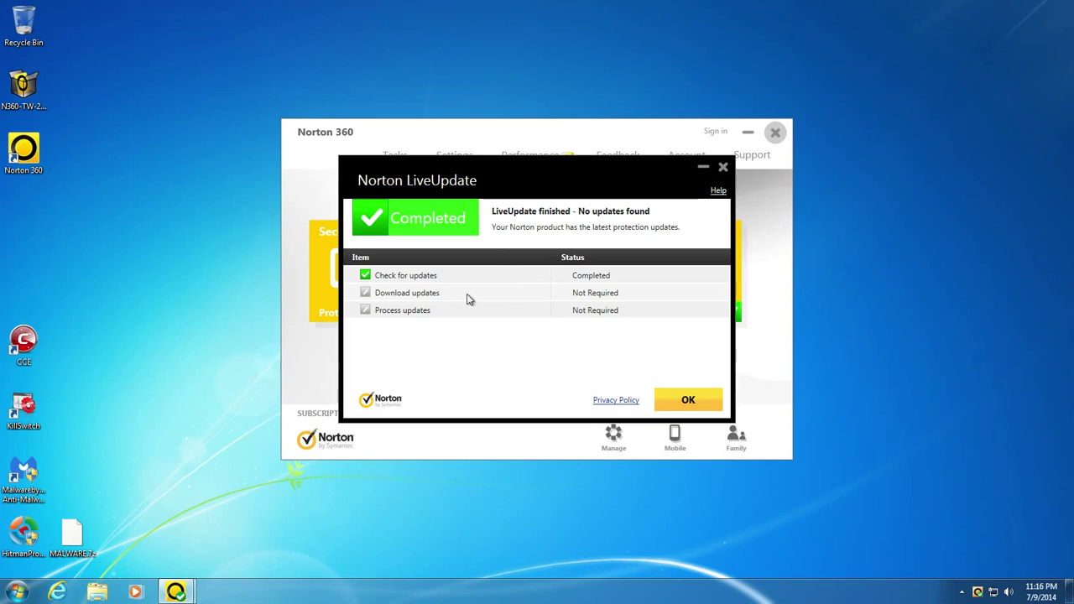
pyautogui.click(680, 401)
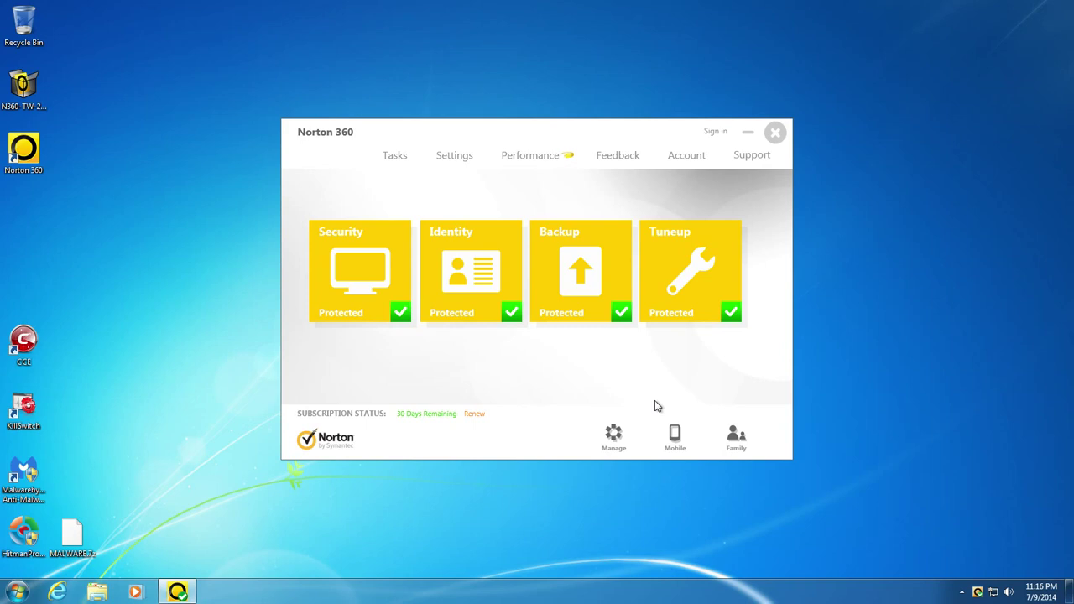
# - Close the Norton 360 main window with its X button
pyautogui.click(774, 137)
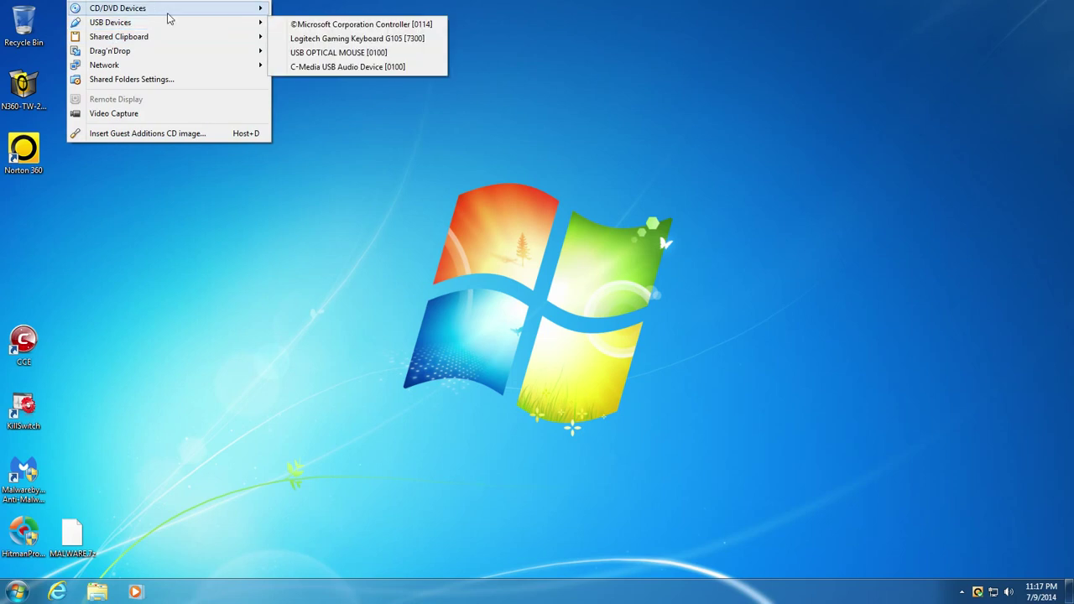
# - Connect the VM's network adapter via VirtualBox Devices > Network > Connect Network Adapter
pyautogui.moveTo(177, 57)
pyautogui.press('Down')
pyautogui.press('Down')
pyautogui.press('Return')
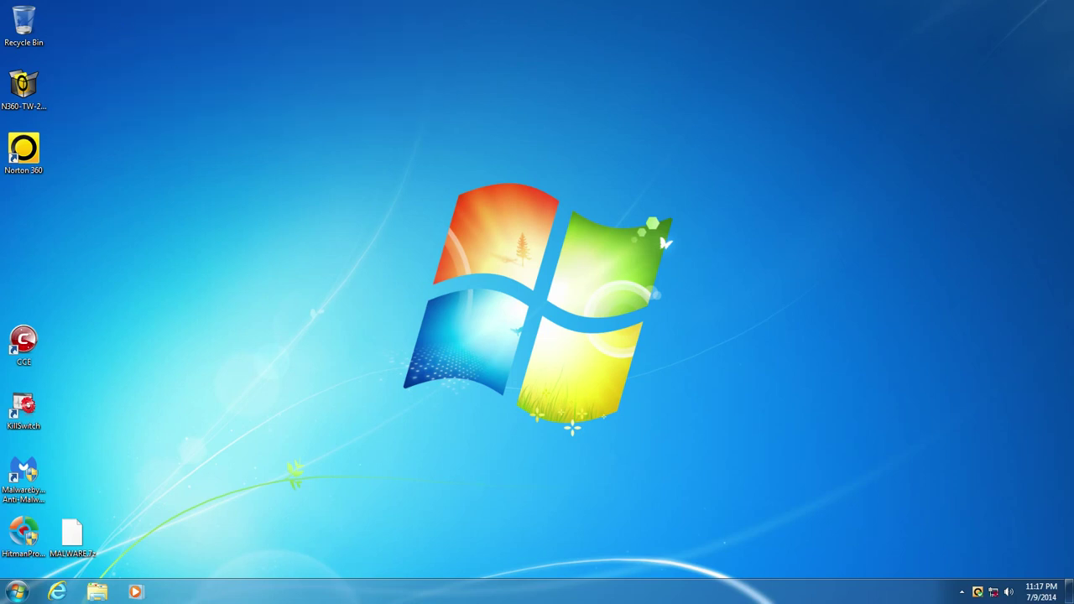
pyautogui.moveTo(120, 69)
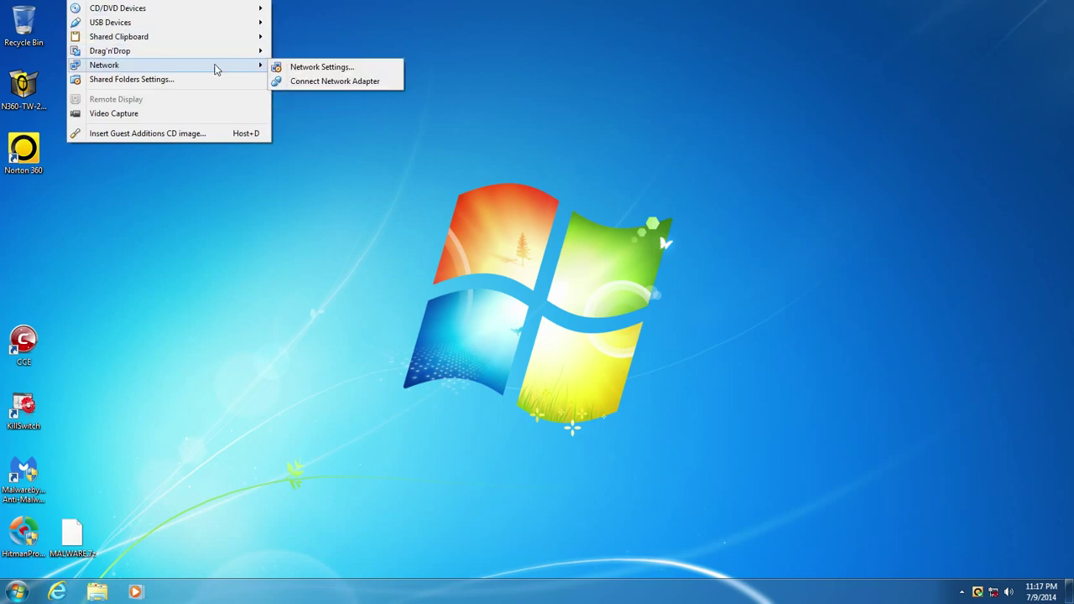
pyautogui.click(302, 84)
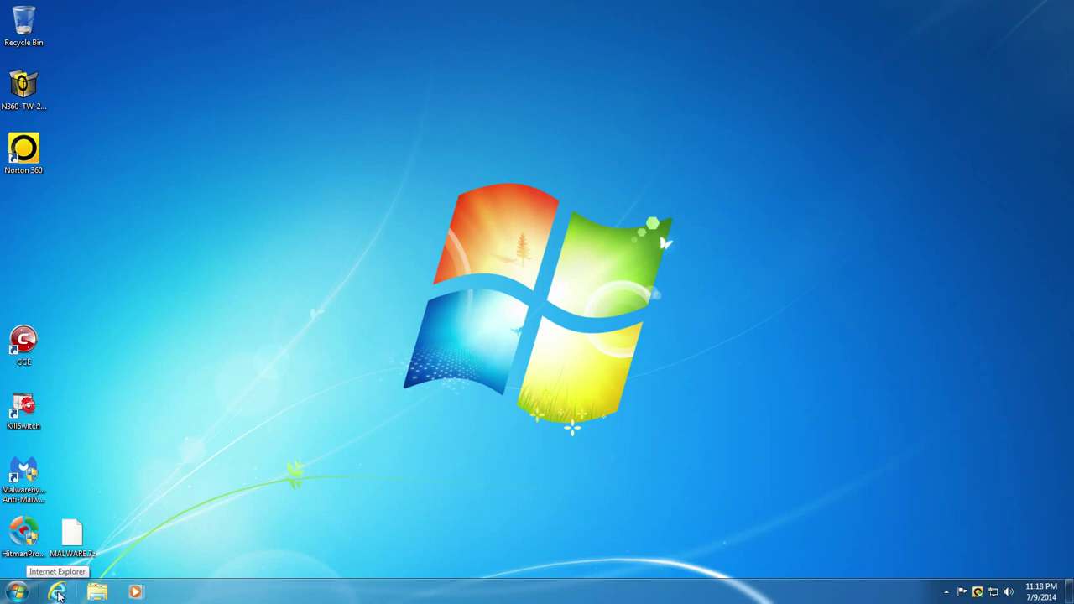
# - Launch Internet Explorer on Google and open the Choose add-ons prompt for the Norton add-ons
pyautogui.click(57, 593)
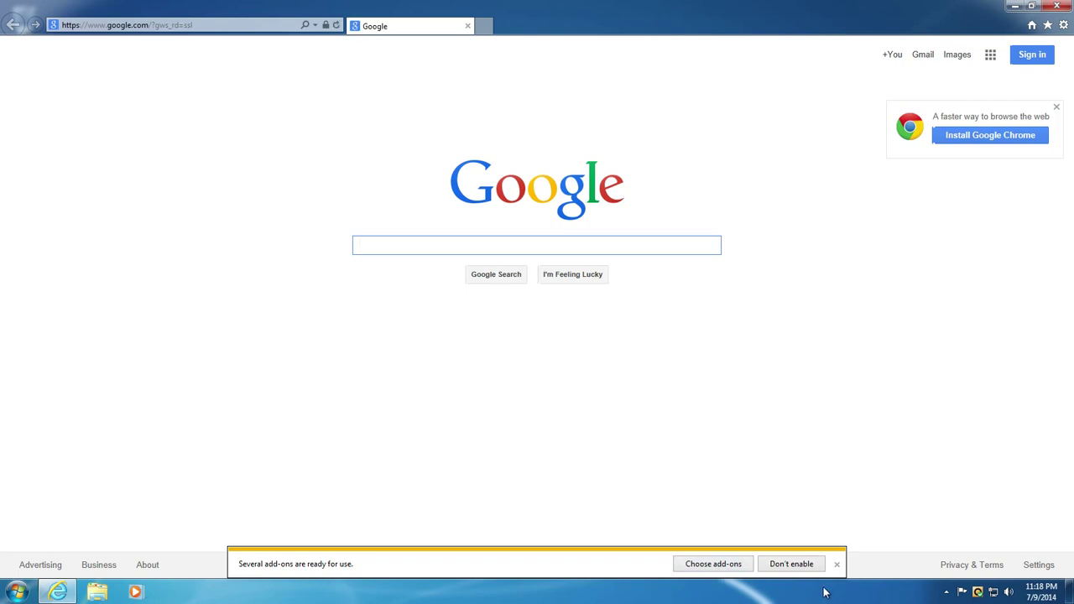
pyautogui.click(726, 567)
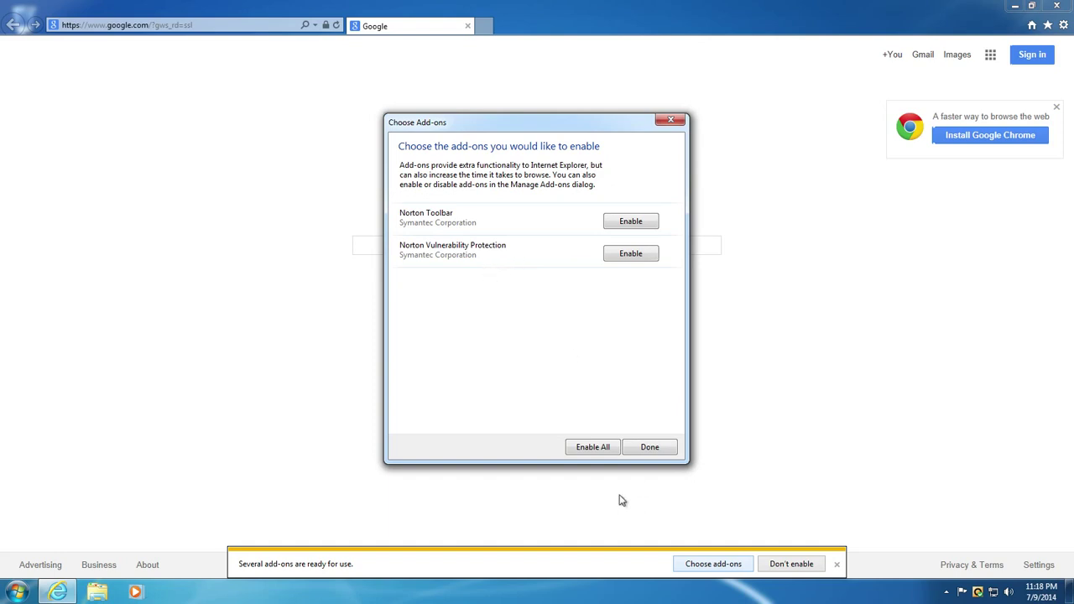
# - Enable Norton Toolbar and Norton Vulnerability Protection, then show the Favorites Center
pyautogui.click(585, 449)
pyautogui.click(650, 447)
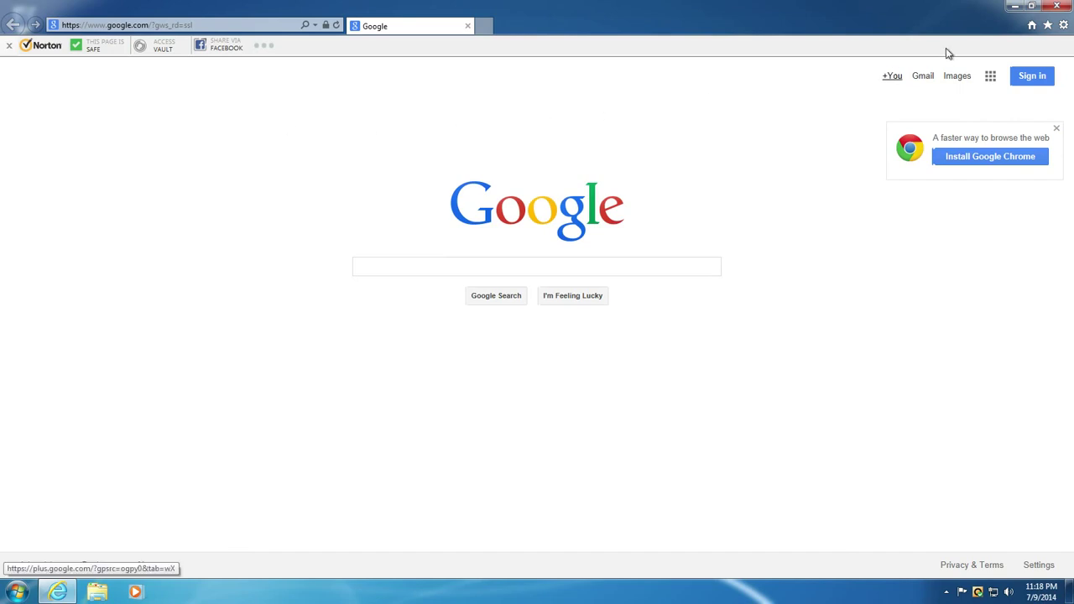
pyautogui.click(1049, 26)
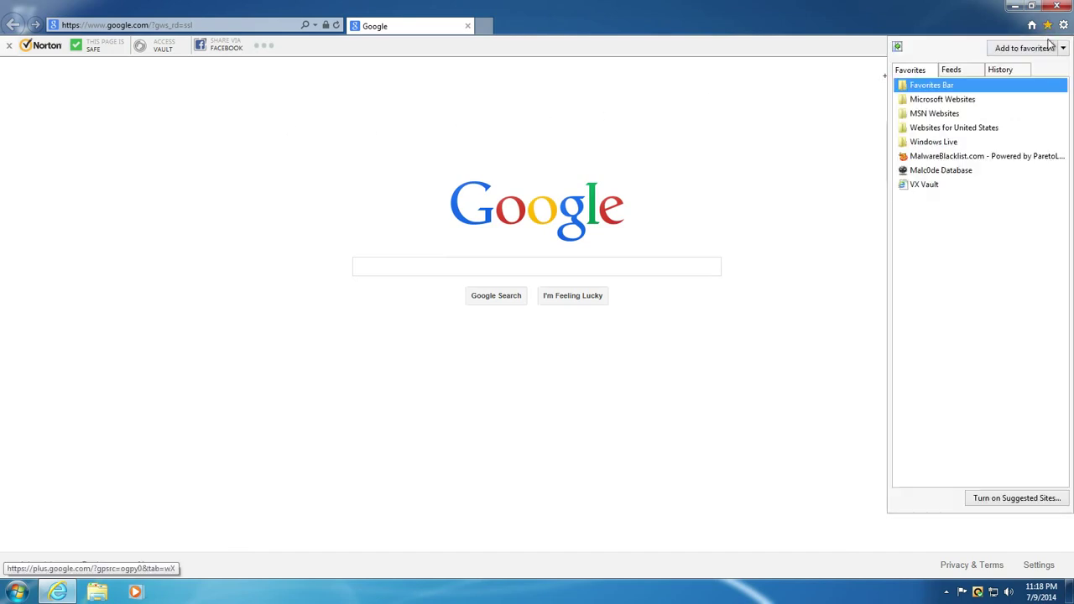
# - Open the Malc0de Database page from the Favorites list
pyautogui.click(994, 30)
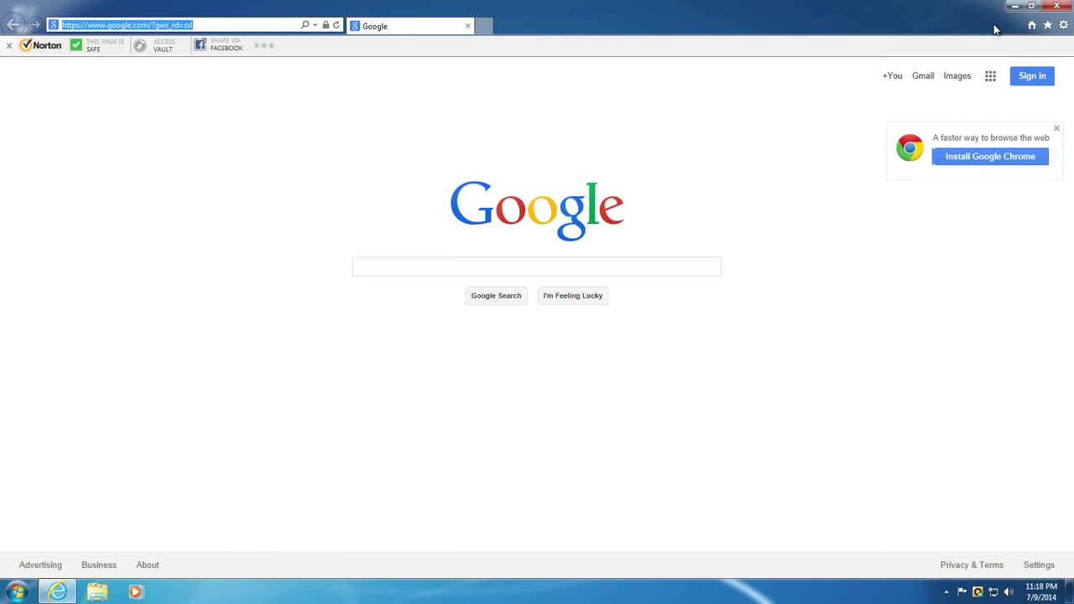
pyautogui.click(1048, 26)
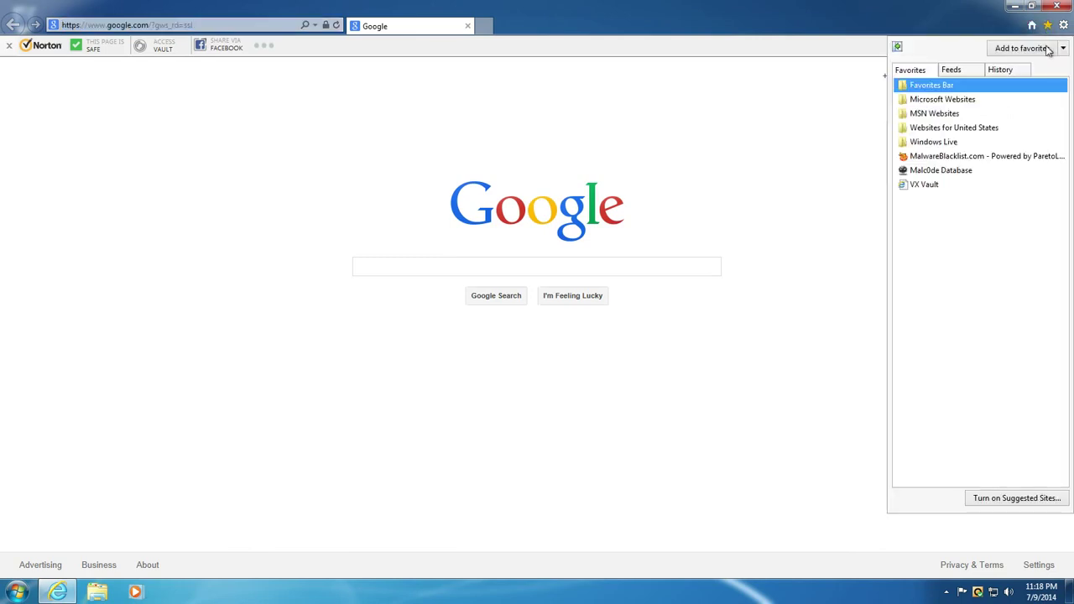
pyautogui.click(949, 170)
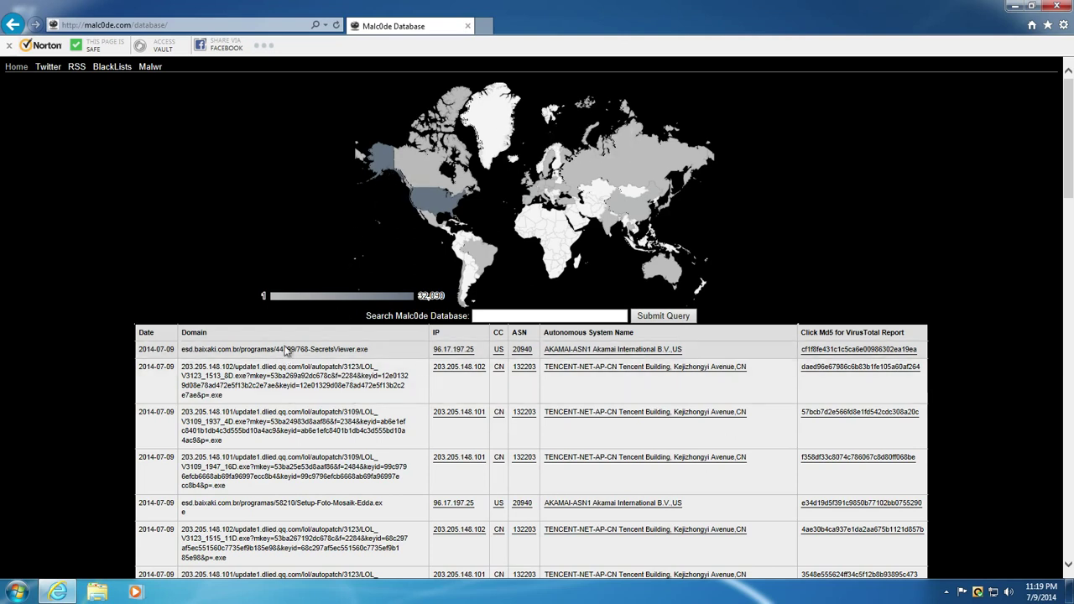
# - Copy the first row's 768-SecretsViewer.exe address and load it in a new tab
pyautogui.tripleClick(286, 351)
pyautogui.hotkey('ctrl', 'c')
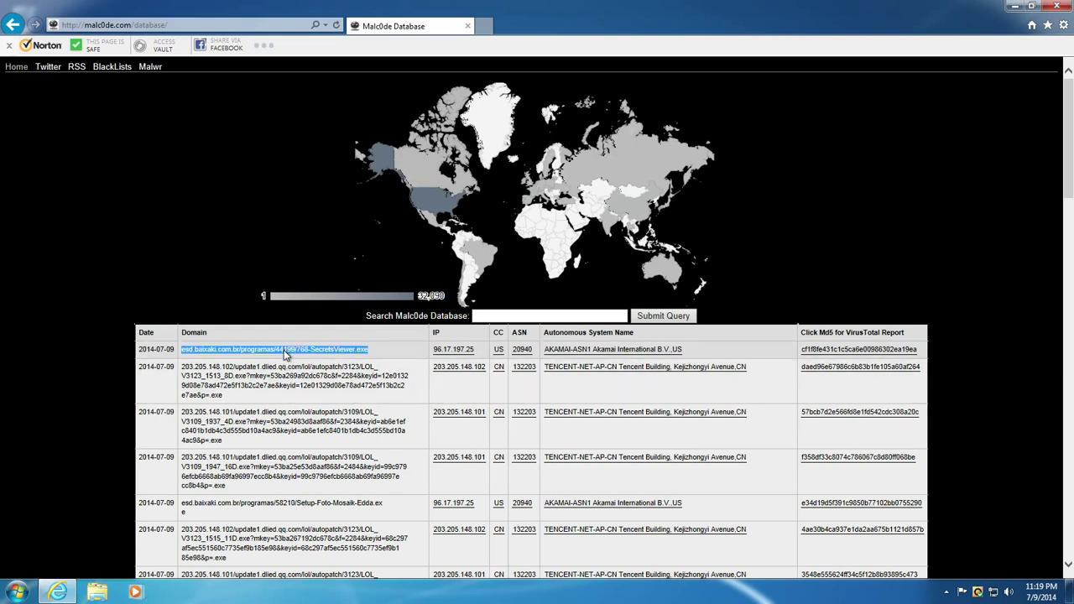
pyautogui.click(483, 27)
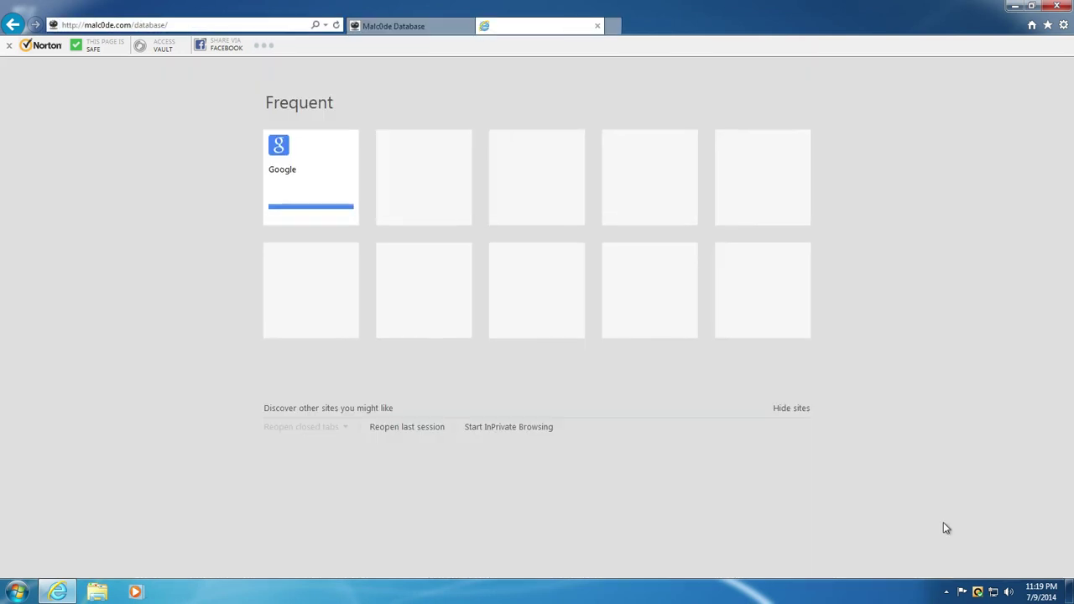
pyautogui.doubleClick(978, 591)
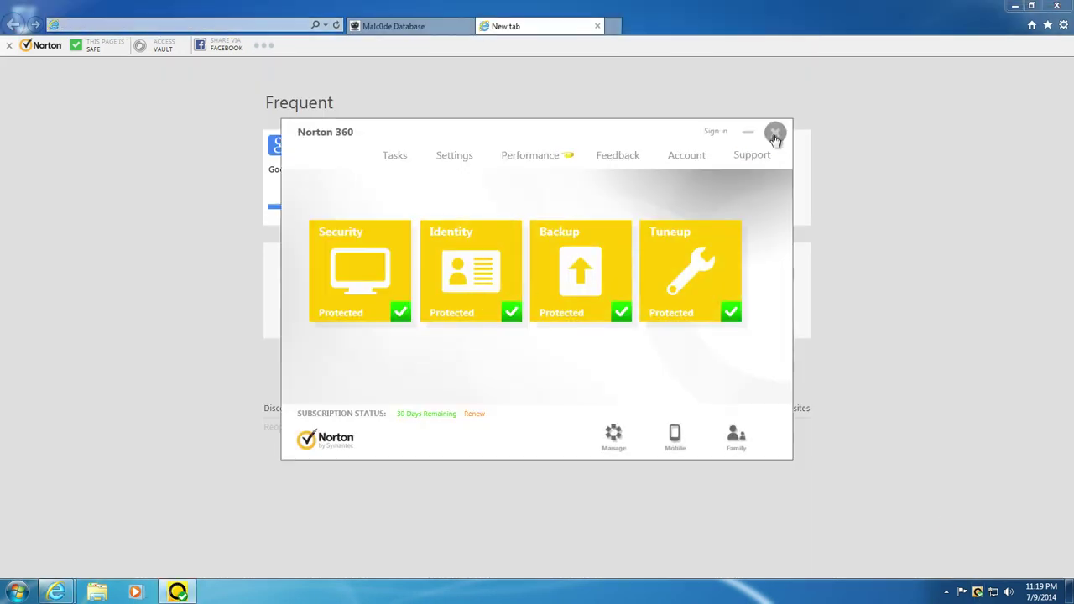
pyautogui.click(775, 132)
pyautogui.click(238, 25)
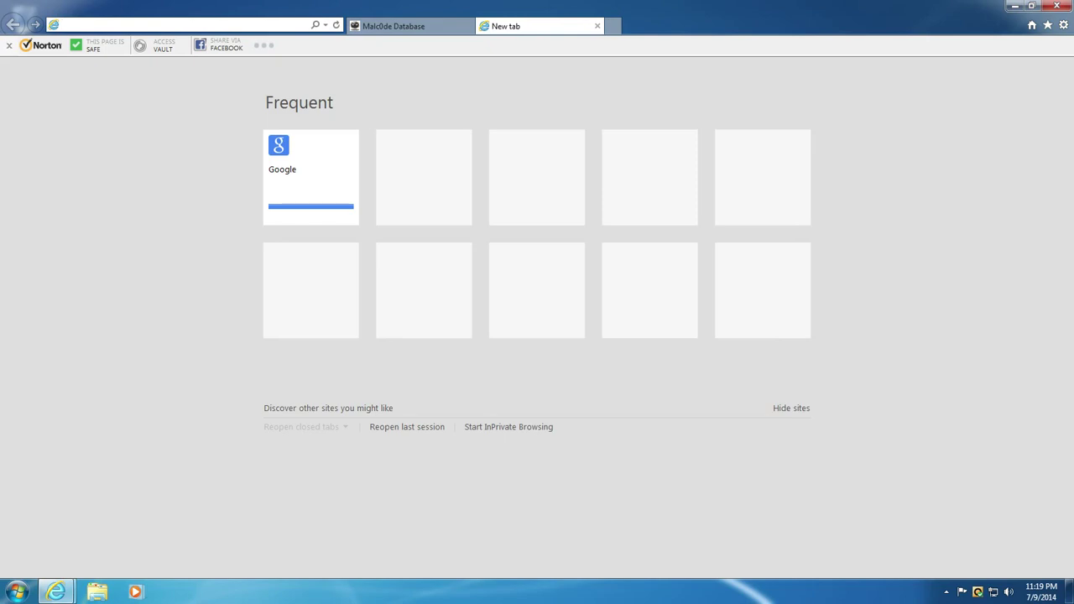
pyautogui.hotkey('ctrl', 'v')
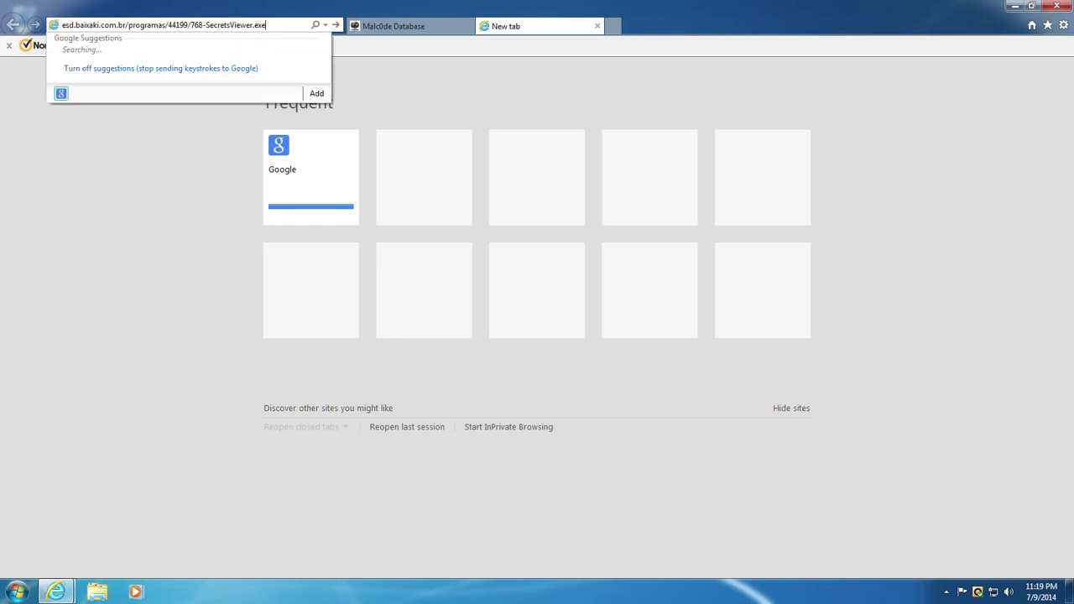
pyautogui.press('Return')
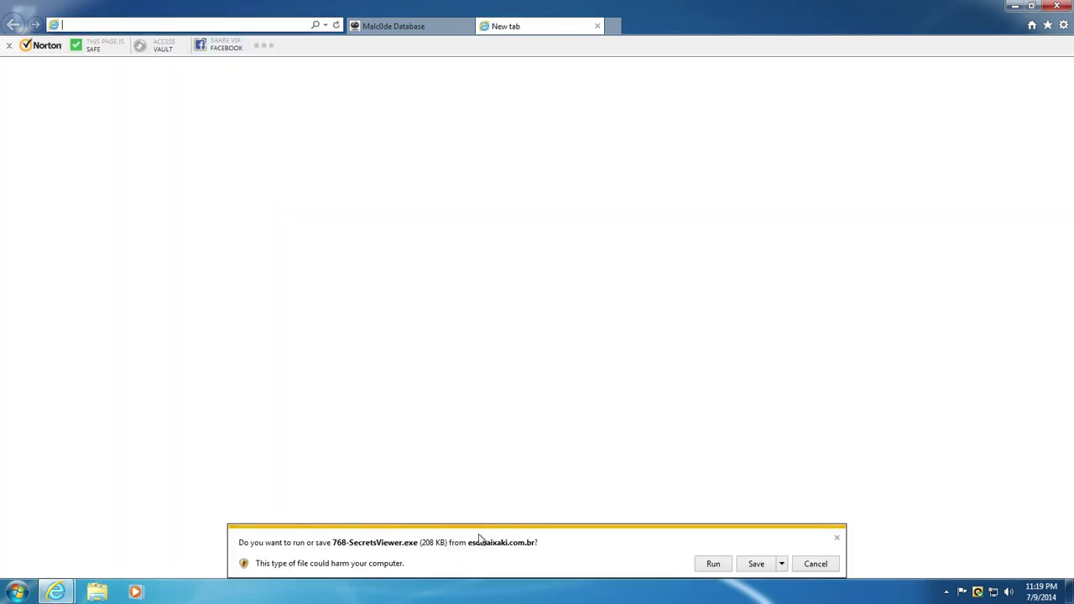
# - Run 768-SecretsViewer.exe despite the unverified publisher warning, then dismiss the cannot-find-file error
pyautogui.click(713, 565)
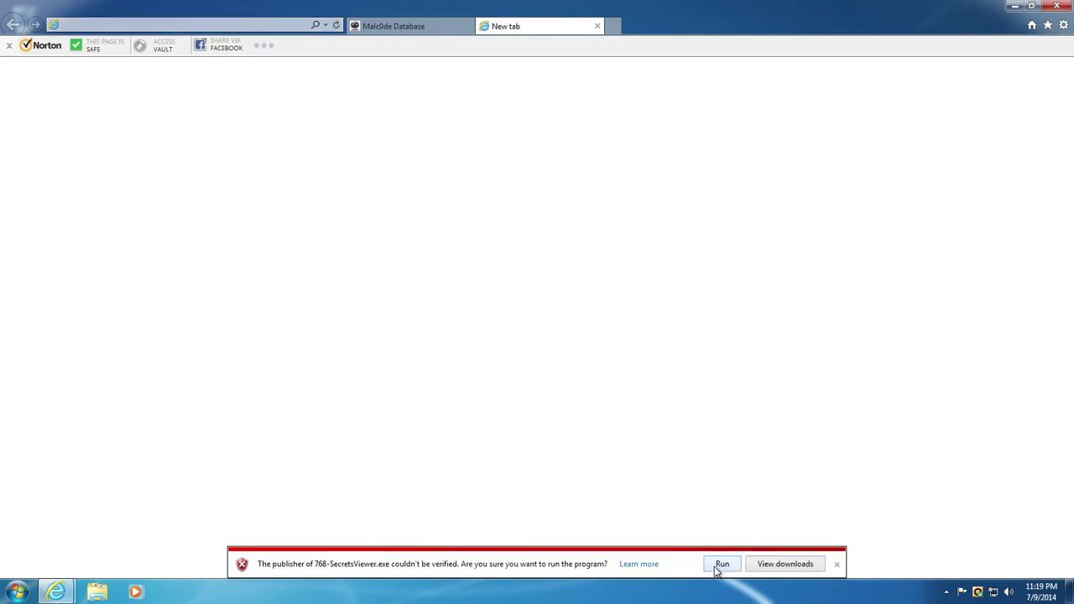
pyautogui.click(721, 565)
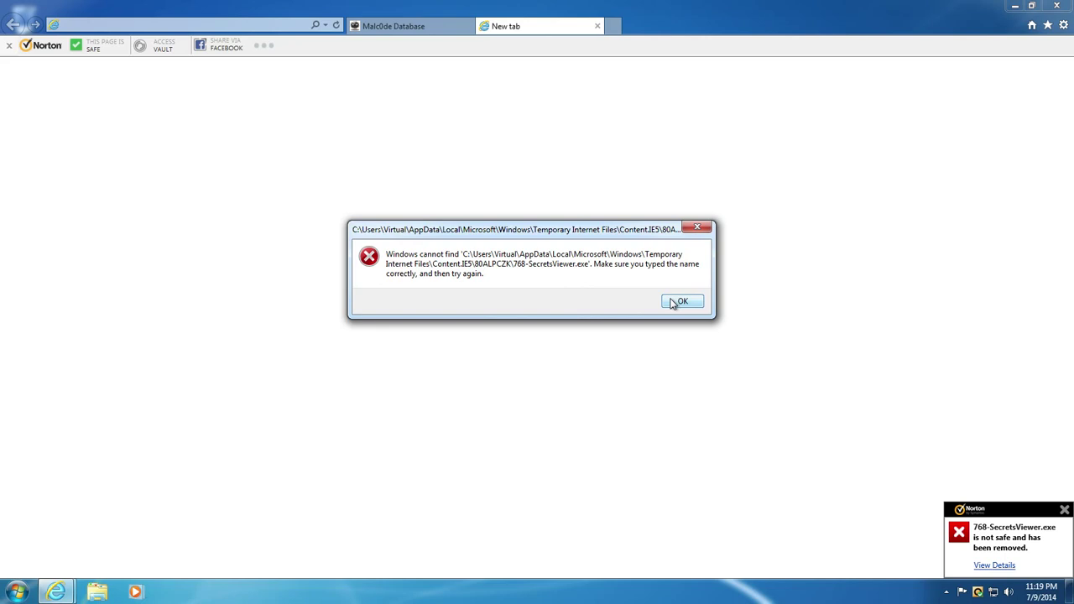
pyautogui.click(680, 302)
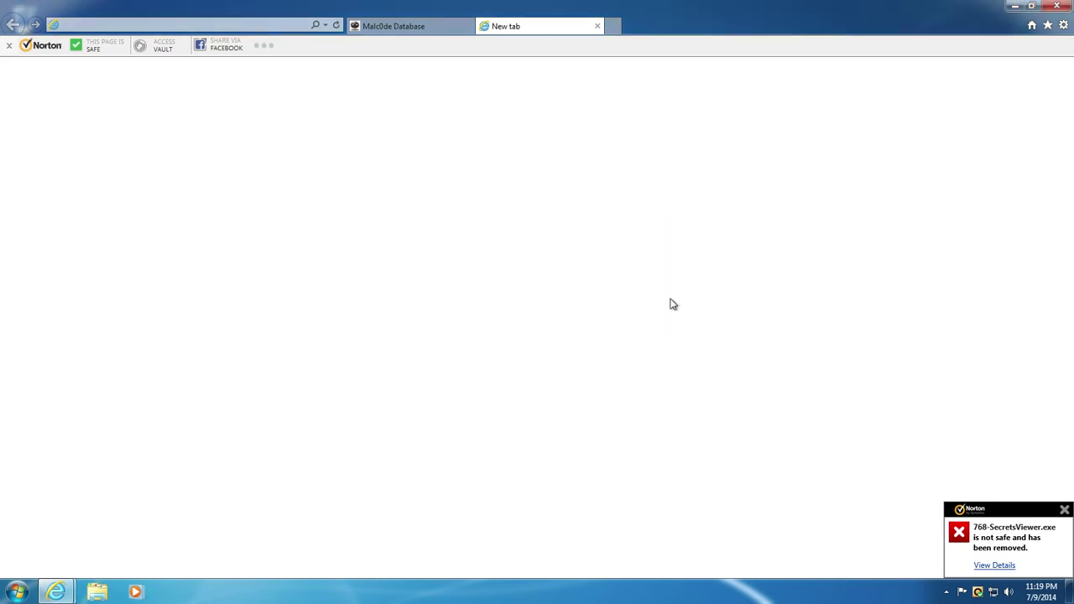
# - Open Norton's File Insight report on the WS.Reputation.1 file, review its Details and Origin, then close it
pyautogui.click(1002, 567)
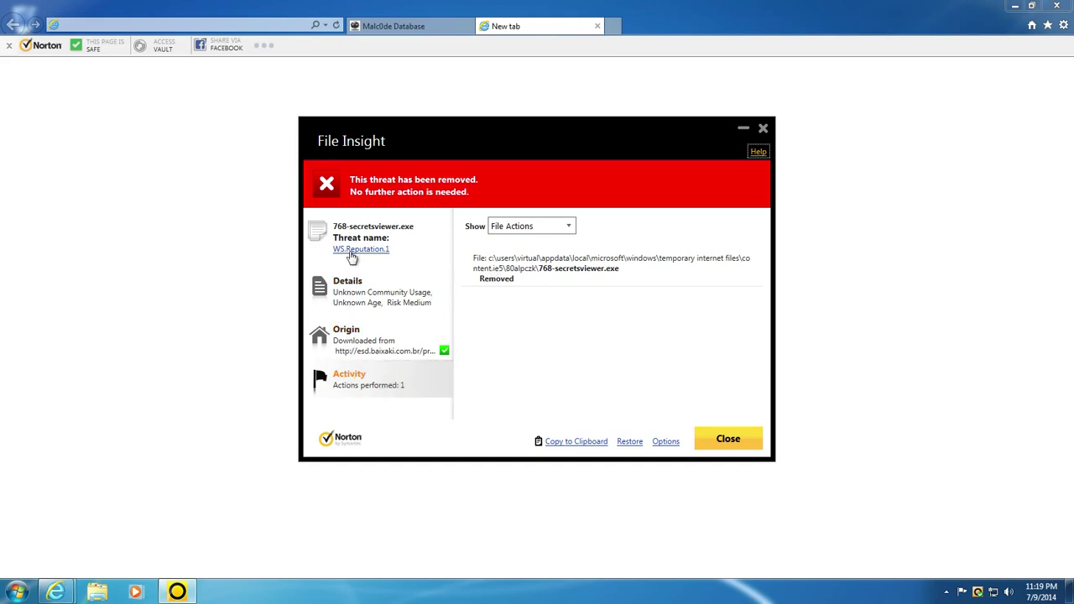
pyautogui.click(349, 287)
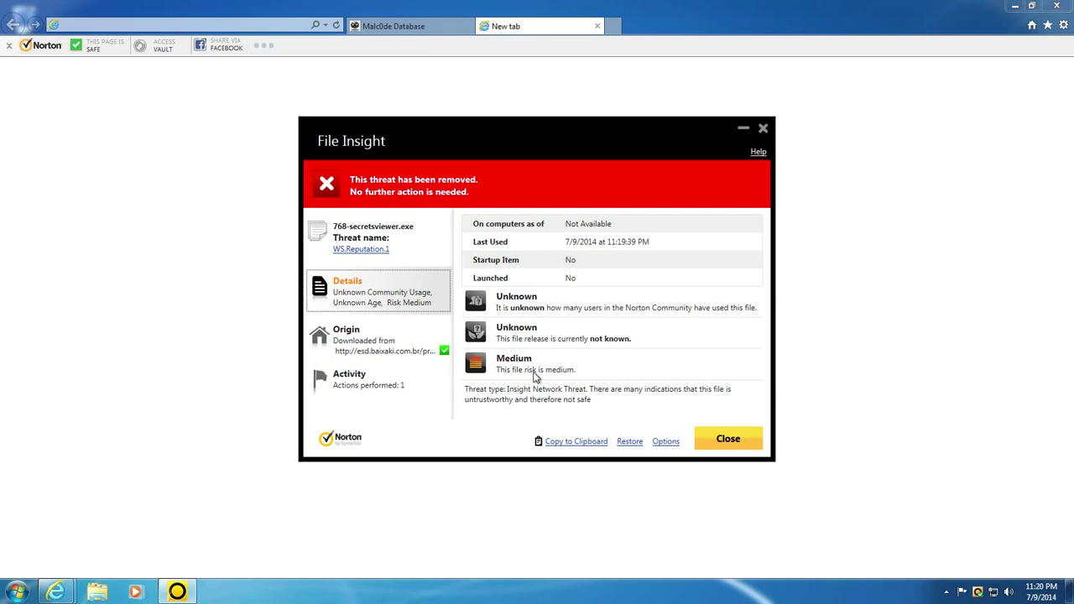
pyautogui.click(372, 346)
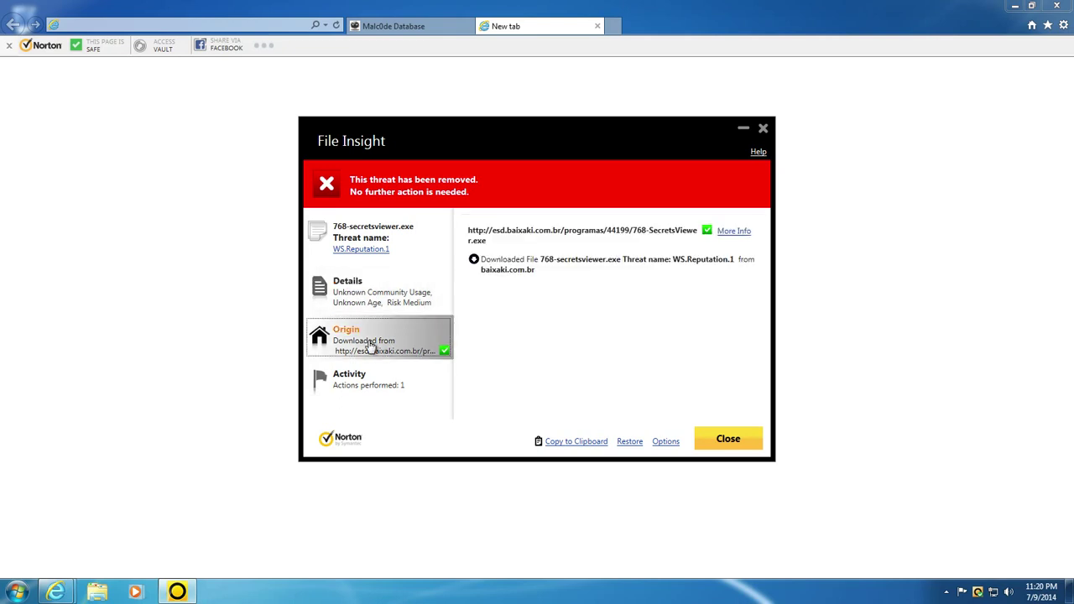
pyautogui.click(359, 249)
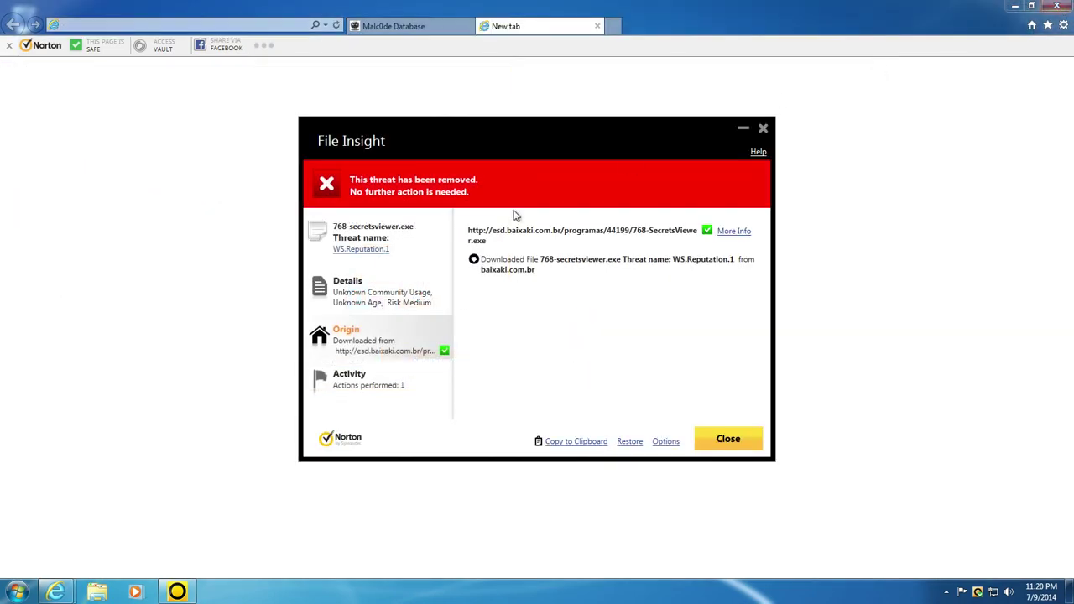
pyautogui.click(361, 291)
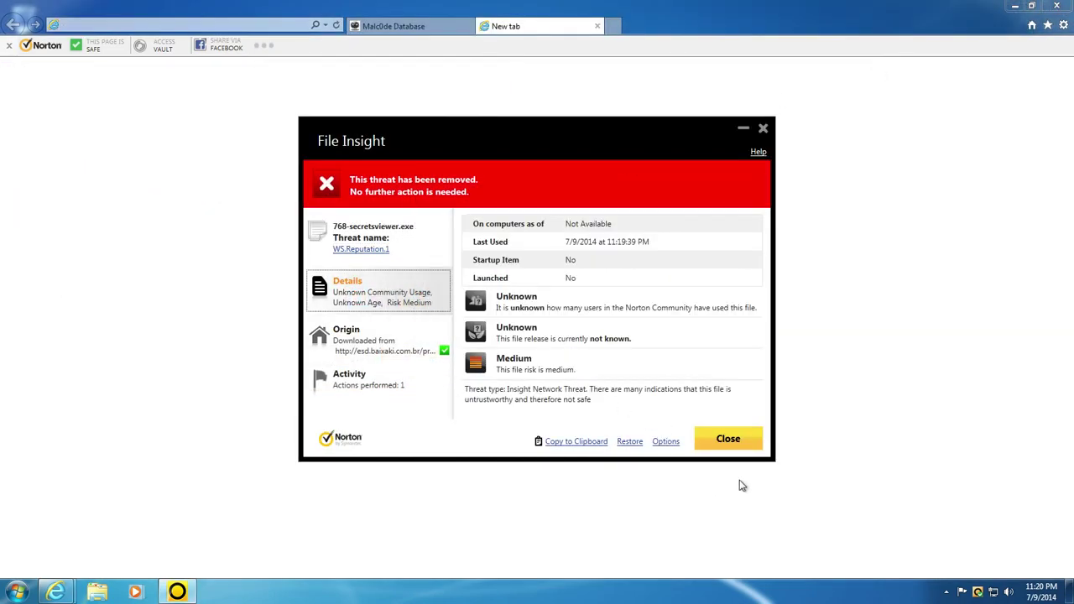
pyautogui.click(729, 440)
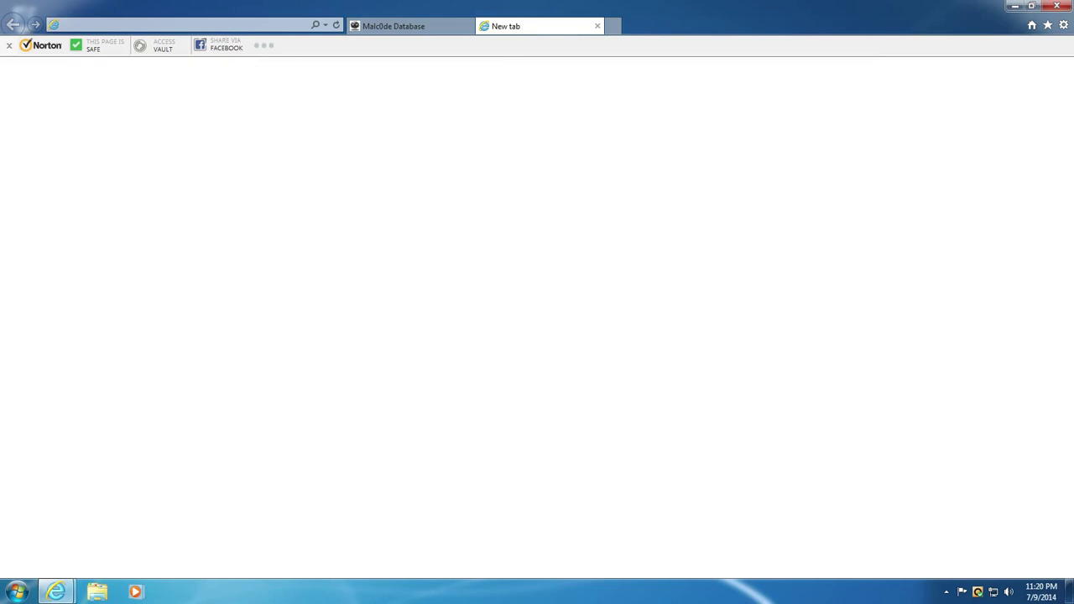
# - Select the second row's LOL_V3123_1513_8D.exe address on Malc0de, then bring up the blank new tab
pyautogui.click(403, 26)
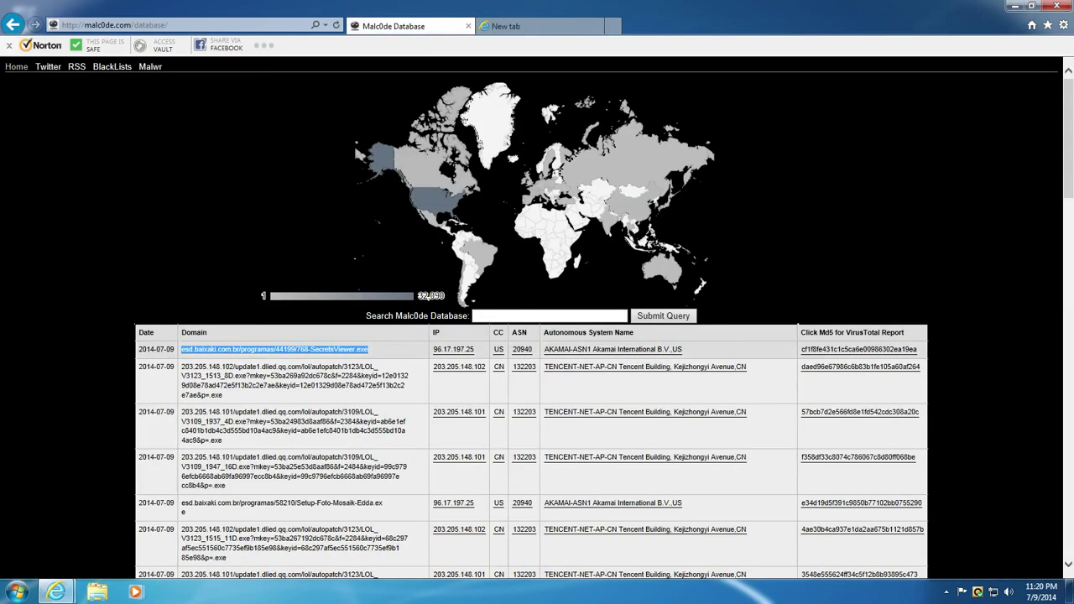
pyautogui.scroll(-3, 282, 349)
pyautogui.tripleClick(292, 221)
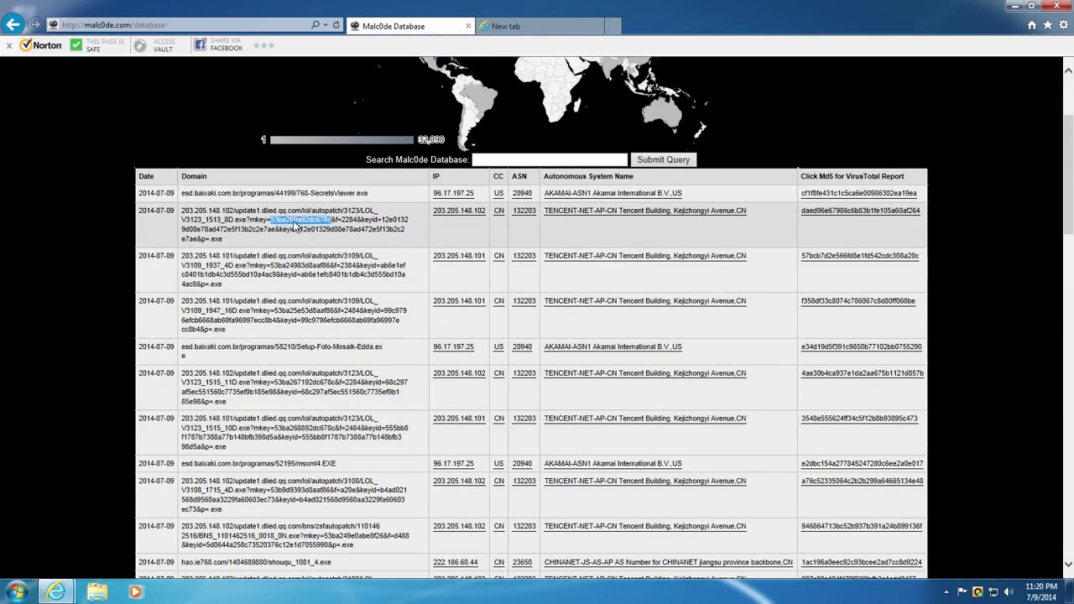
pyautogui.click(508, 26)
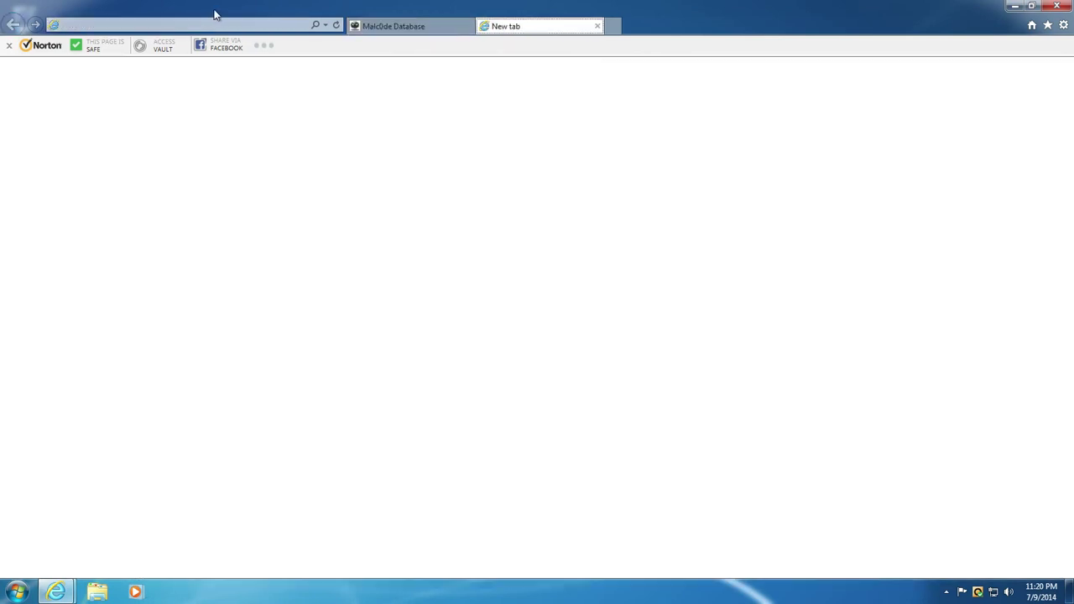
pyautogui.doubleClick(214, 12)
pyautogui.doubleClick(178, 13)
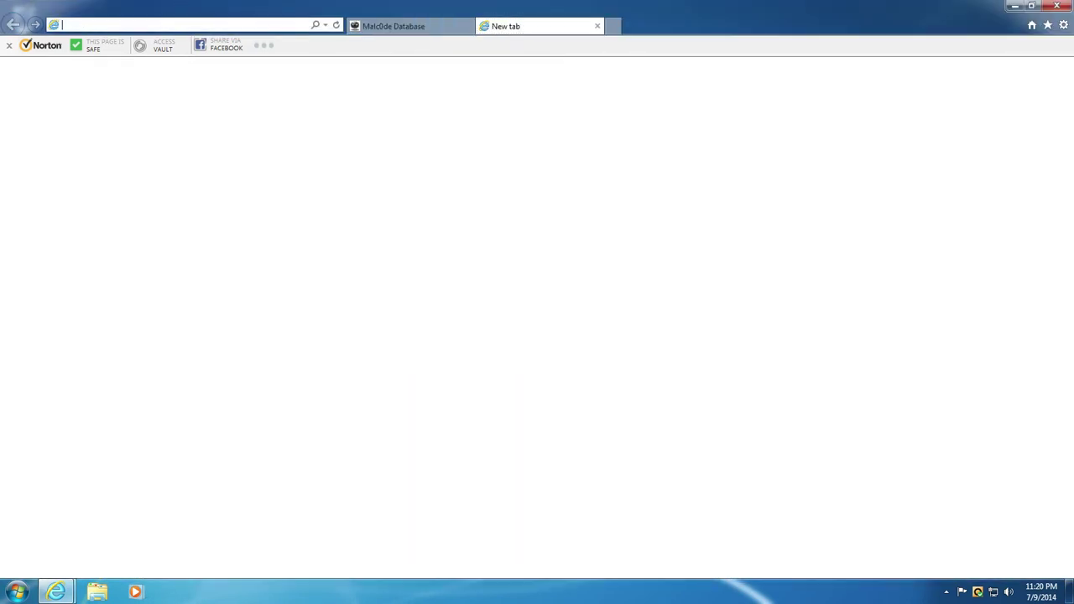
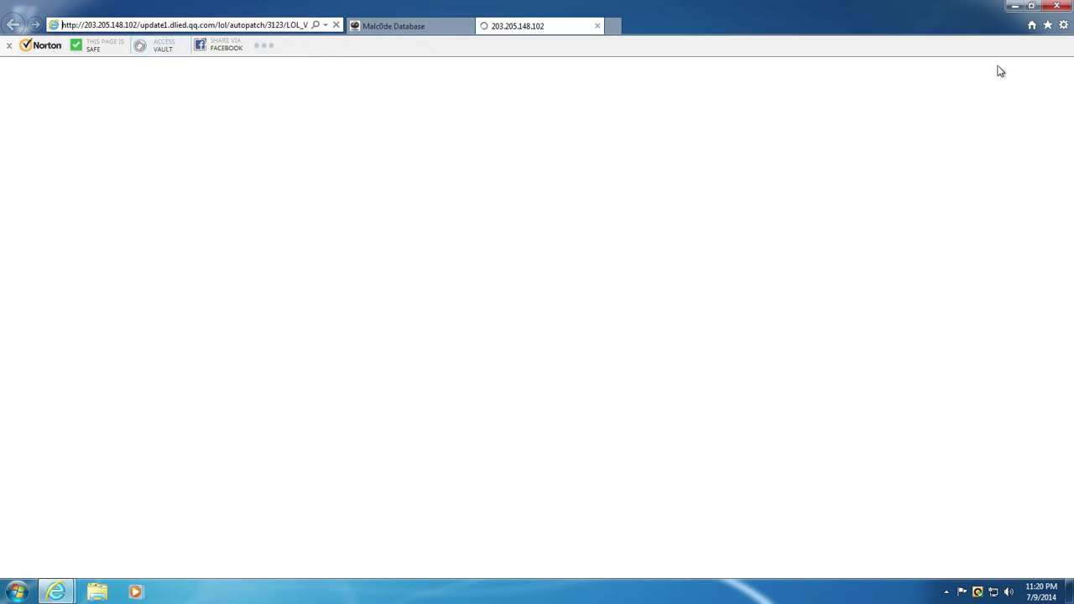
# - Restore down and reposition the browser, then launch COMODO KillSwitch and approve its UAC prompt
pyautogui.click(1031, 6)
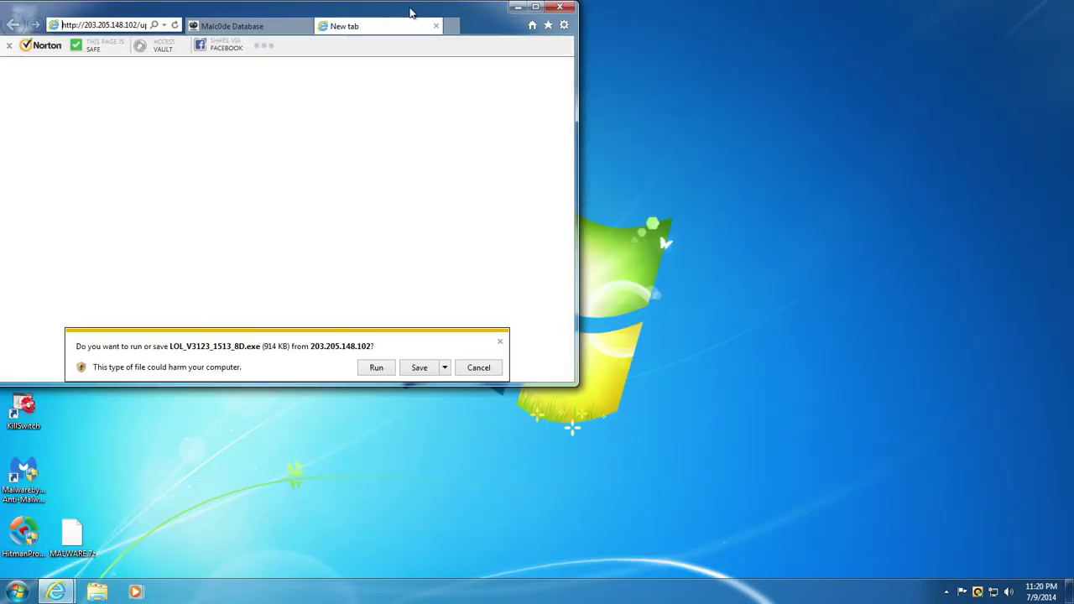
pyautogui.moveTo(411, 12); pyautogui.dragTo(433, 21)
pyautogui.doubleClick(24, 410)
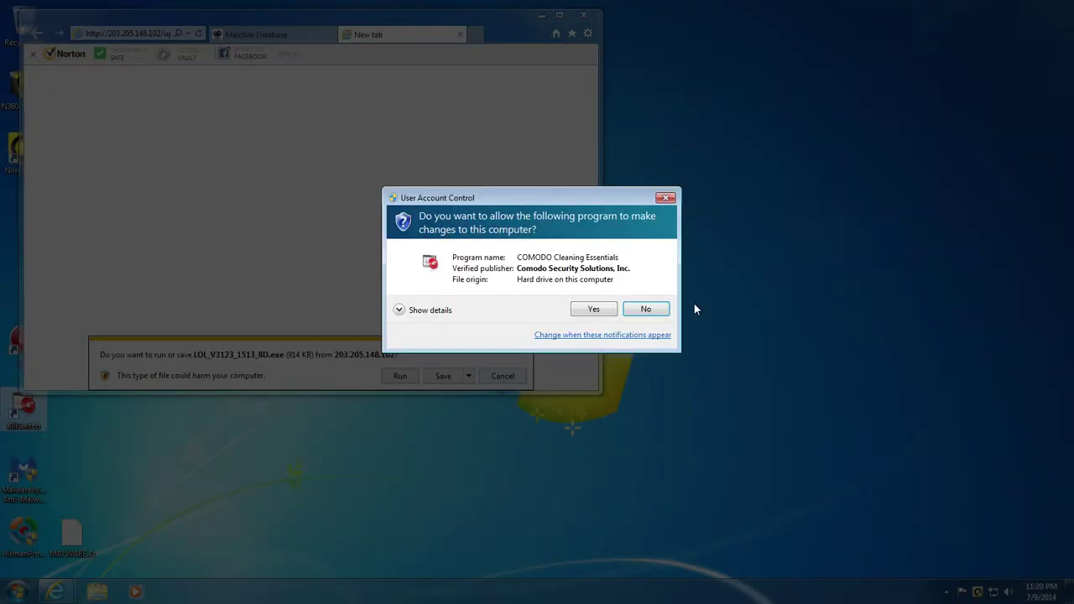
pyautogui.click(649, 307)
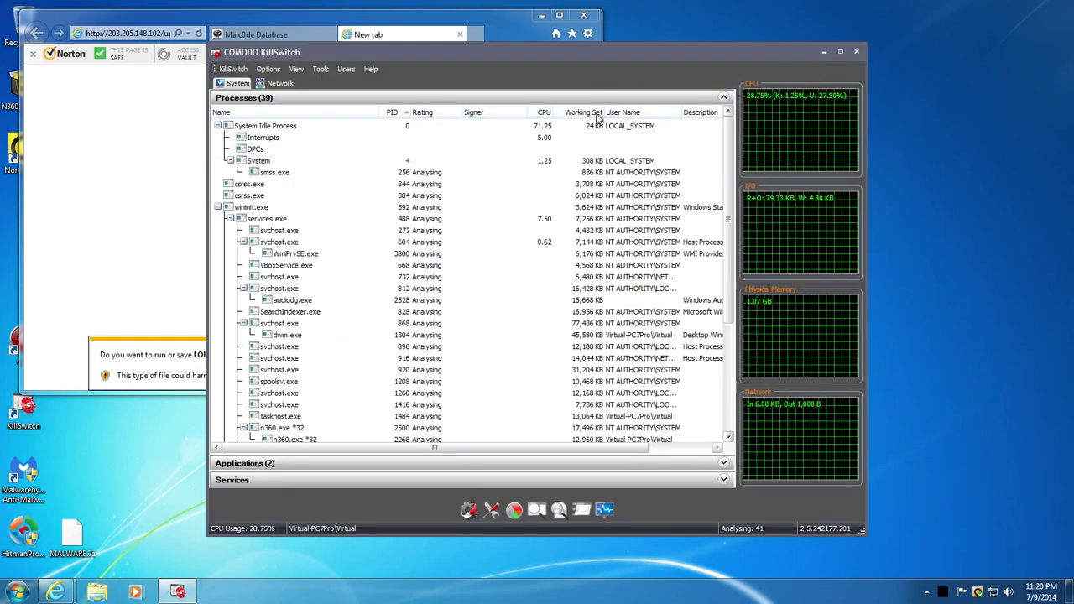
# - Switch KillSwitch to a flat process list with performance graphs off, in a narrow, tall window at right
pyautogui.moveTo(572, 52); pyautogui.dragTo(761, 28)
pyautogui.click(481, 39)
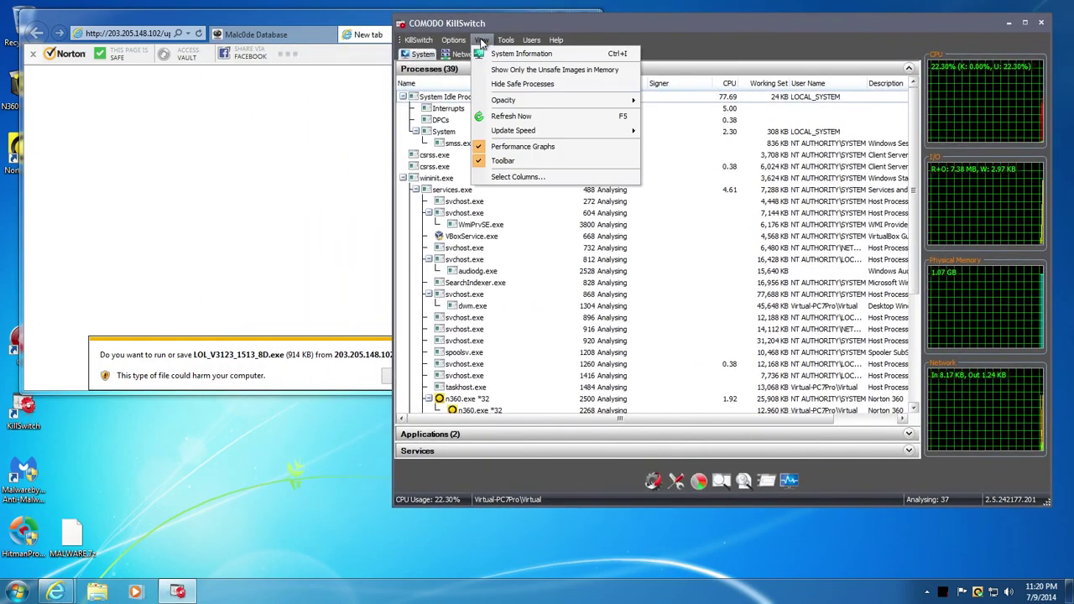
pyautogui.click(495, 87)
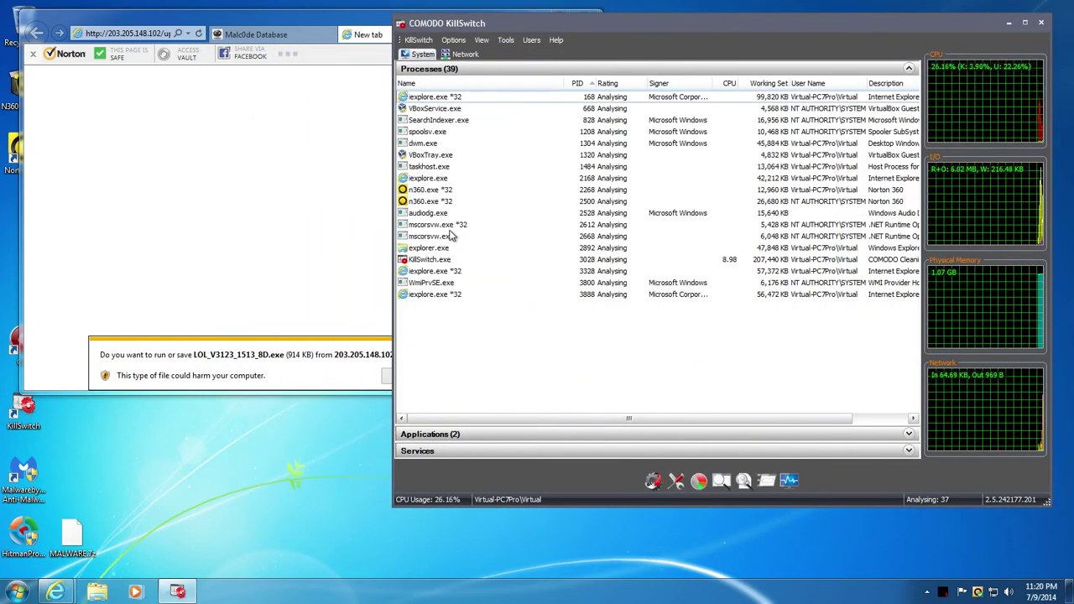
pyautogui.moveTo(399, 505); pyautogui.dragTo(659, 567)
pyautogui.click(748, 39)
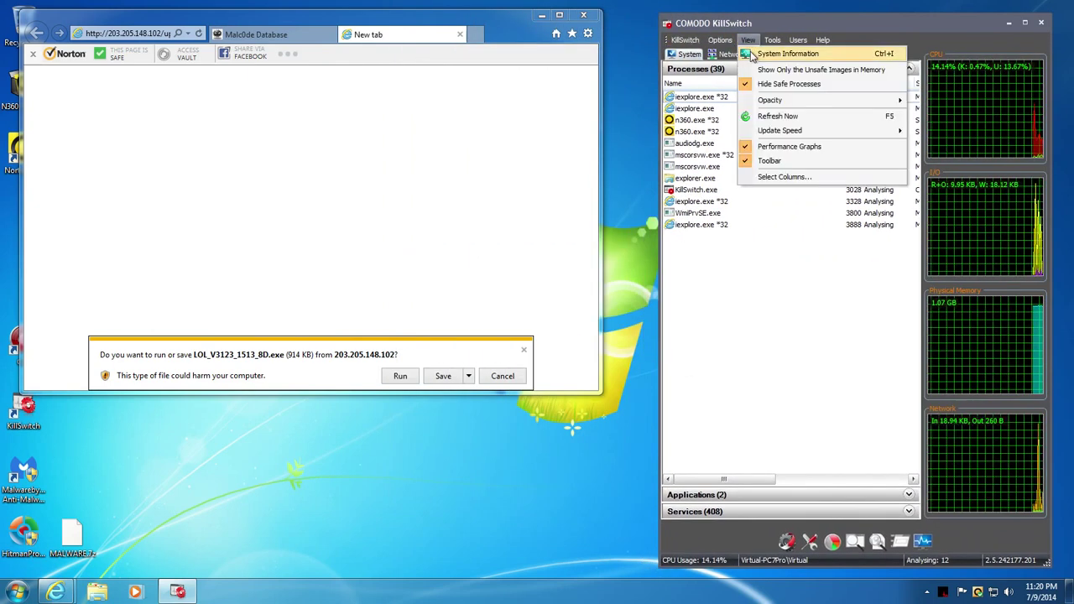
pyautogui.click(776, 149)
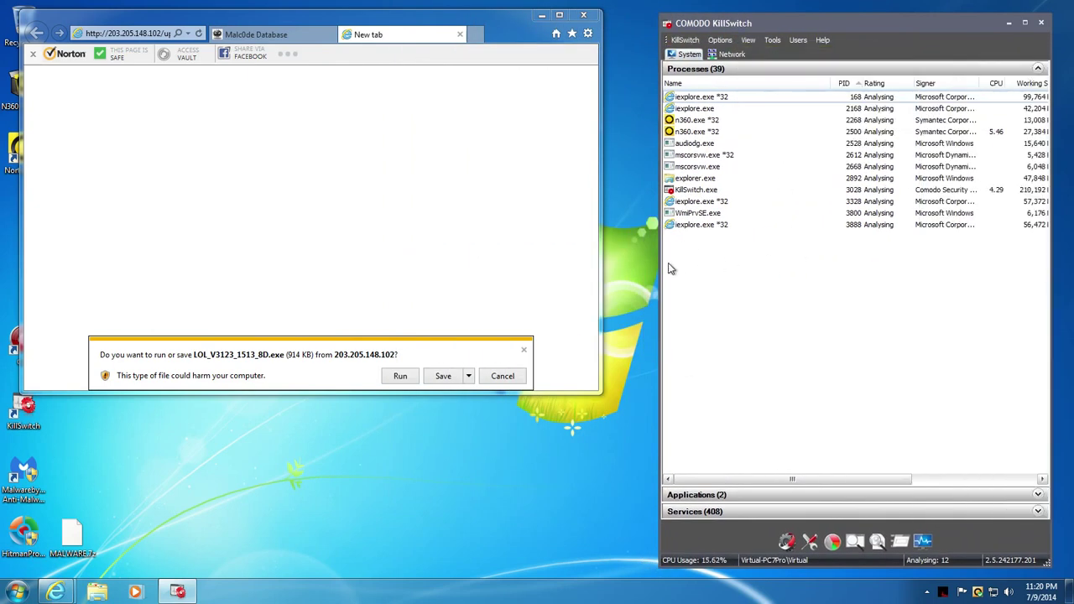
pyautogui.moveTo(828, 31); pyautogui.dragTo(846, 25)
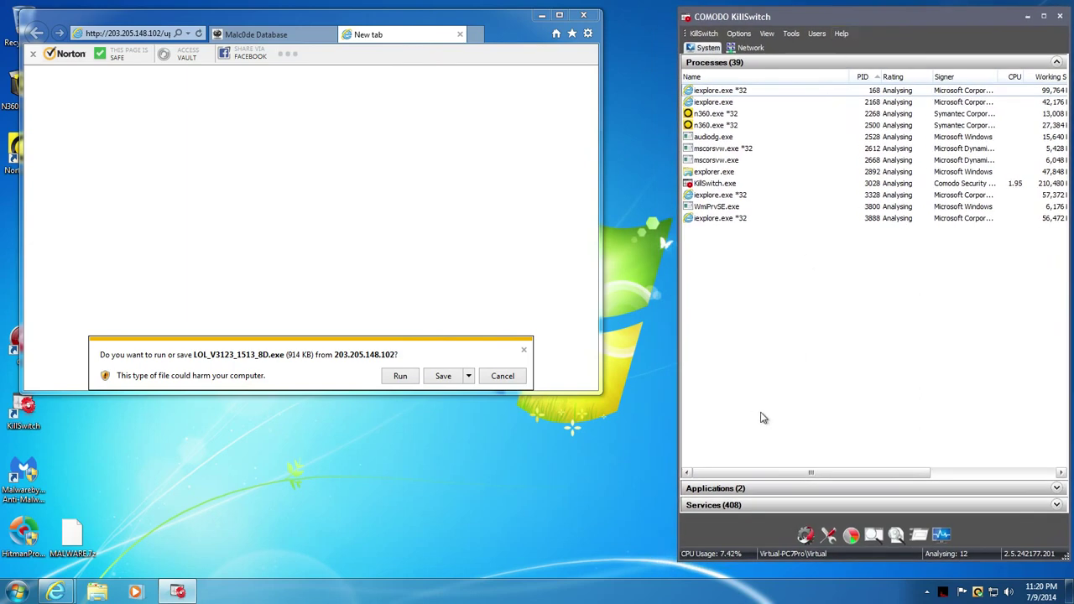
pyautogui.moveTo(792, 565); pyautogui.dragTo(792, 572)
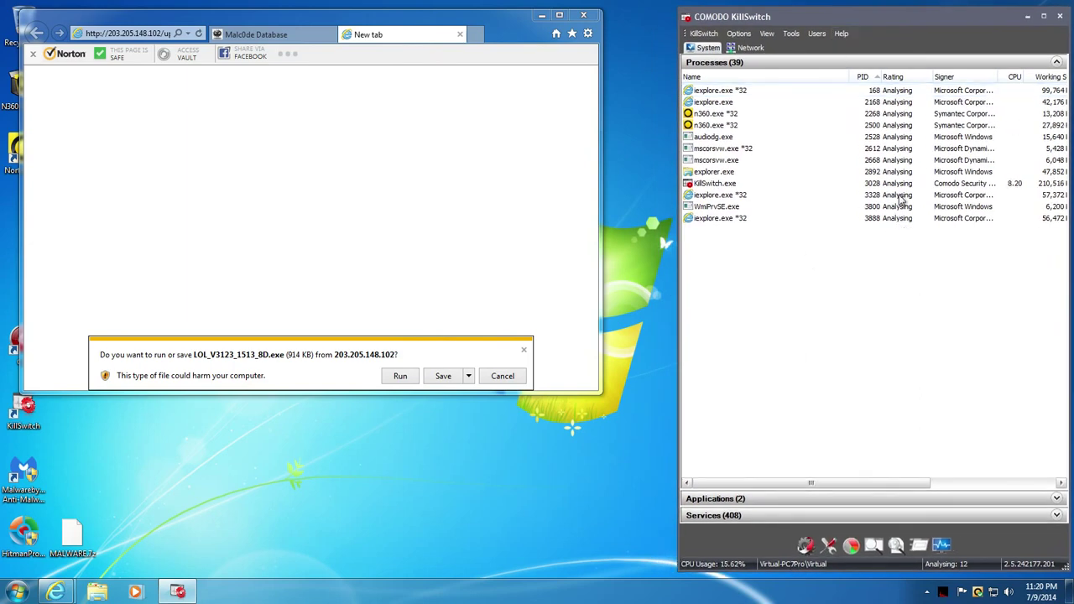
# - Run LOL_V3123_1513_8D.exe and, after it fails, clear Internet Explorer's downloads list
pyautogui.click(400, 376)
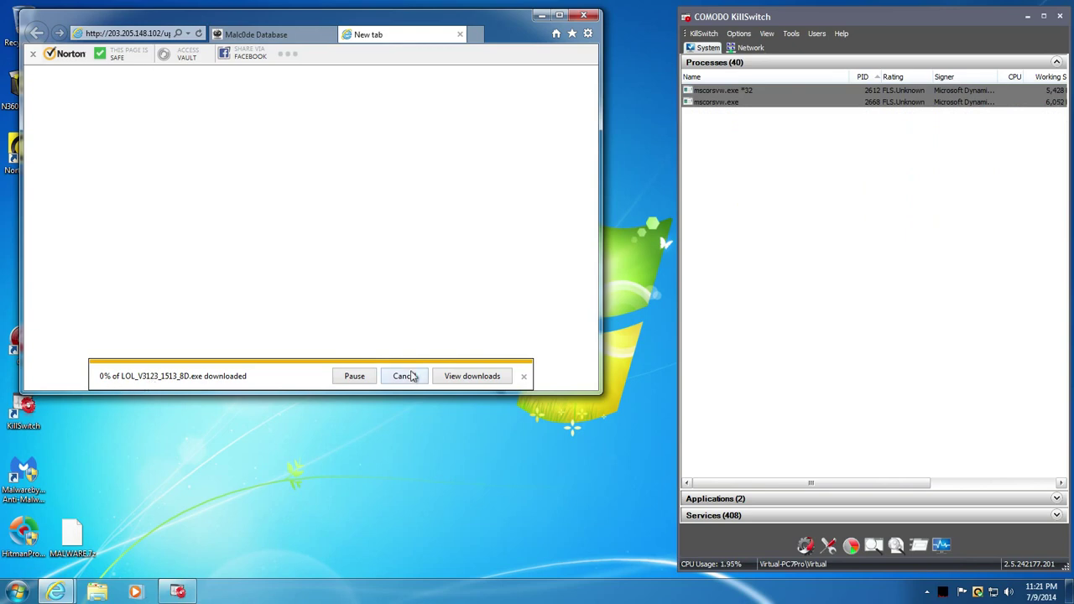
pyautogui.click(257, 35)
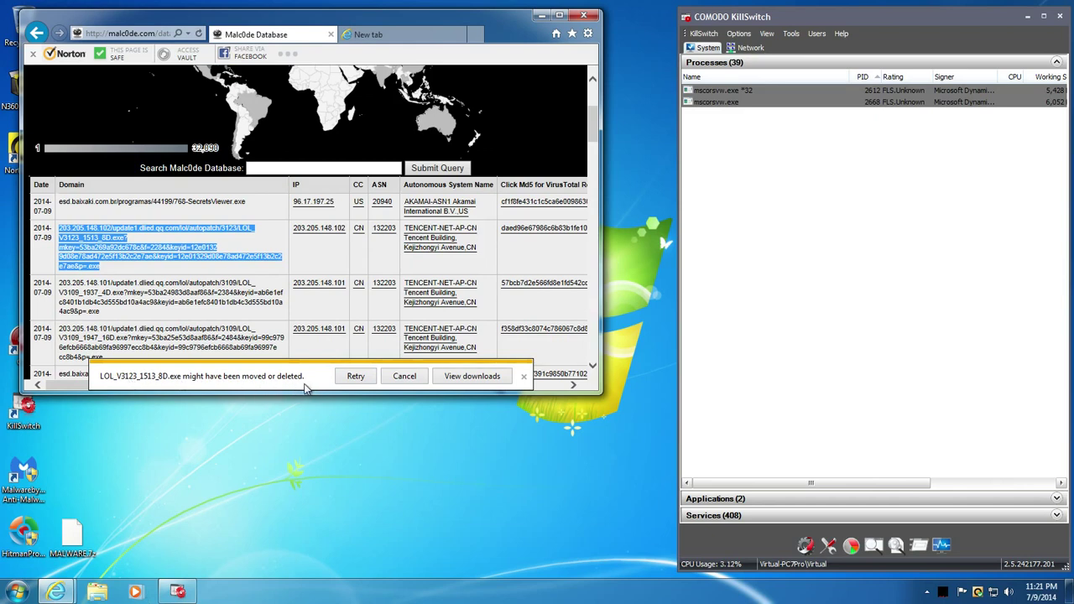
pyautogui.click(491, 377)
pyautogui.click(613, 402)
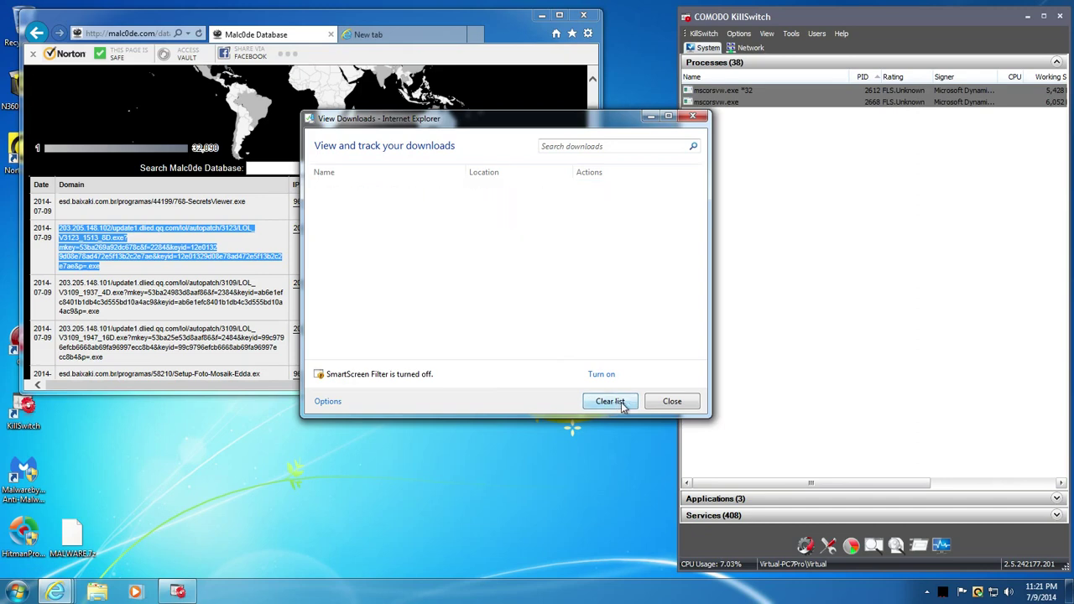
pyautogui.click(671, 401)
# - Scroll further down the Malc0de listing and bring up the Norton 360 main window
pyautogui.tripleClick(200, 295)
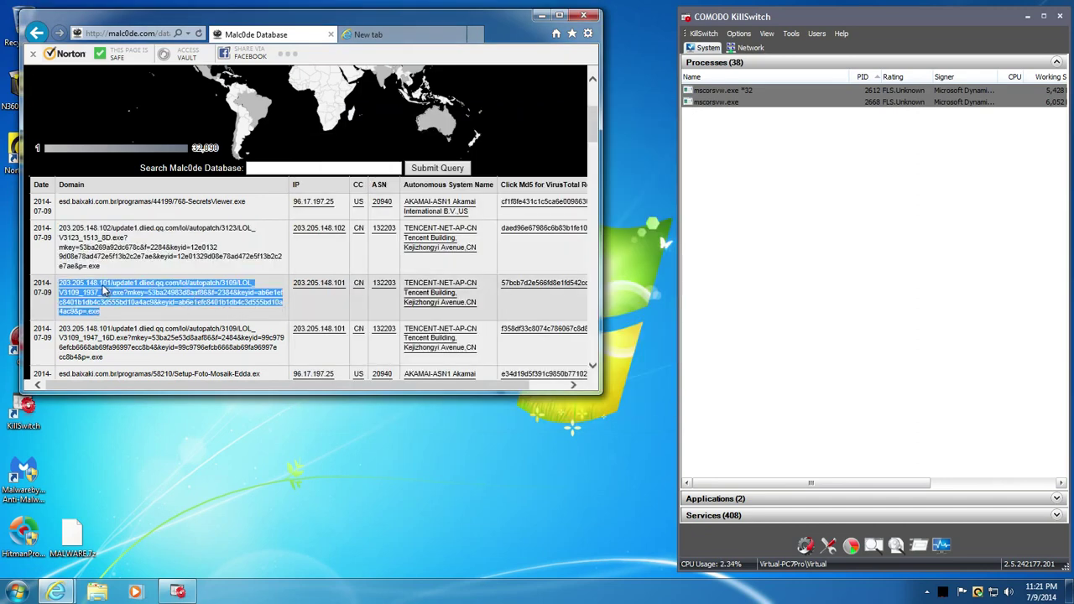
pyautogui.click(130, 312)
pyautogui.scroll(-1, 134, 314)
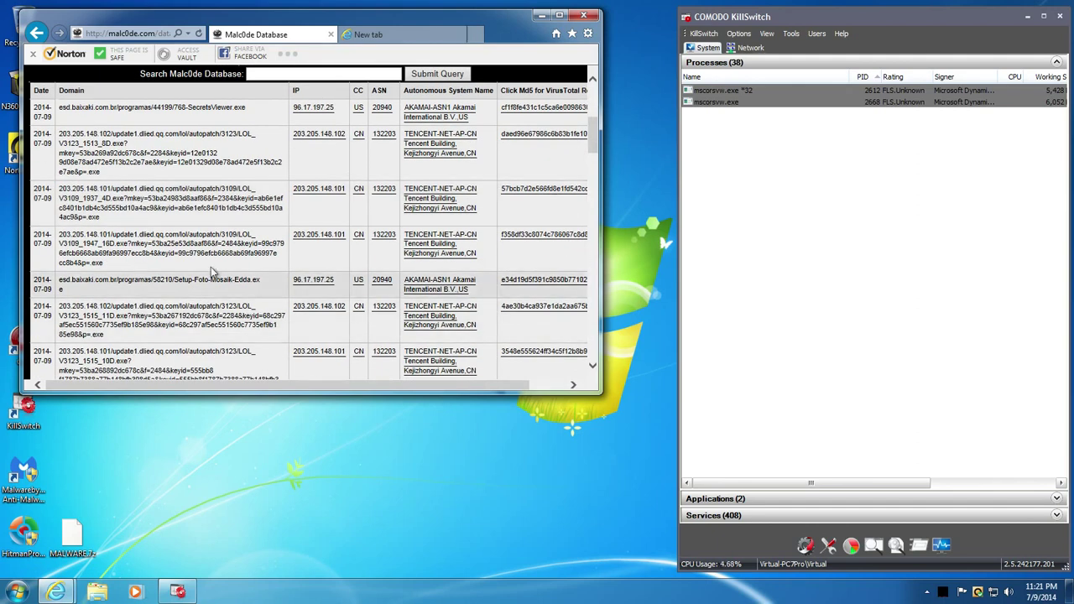
pyautogui.doubleClick(976, 593)
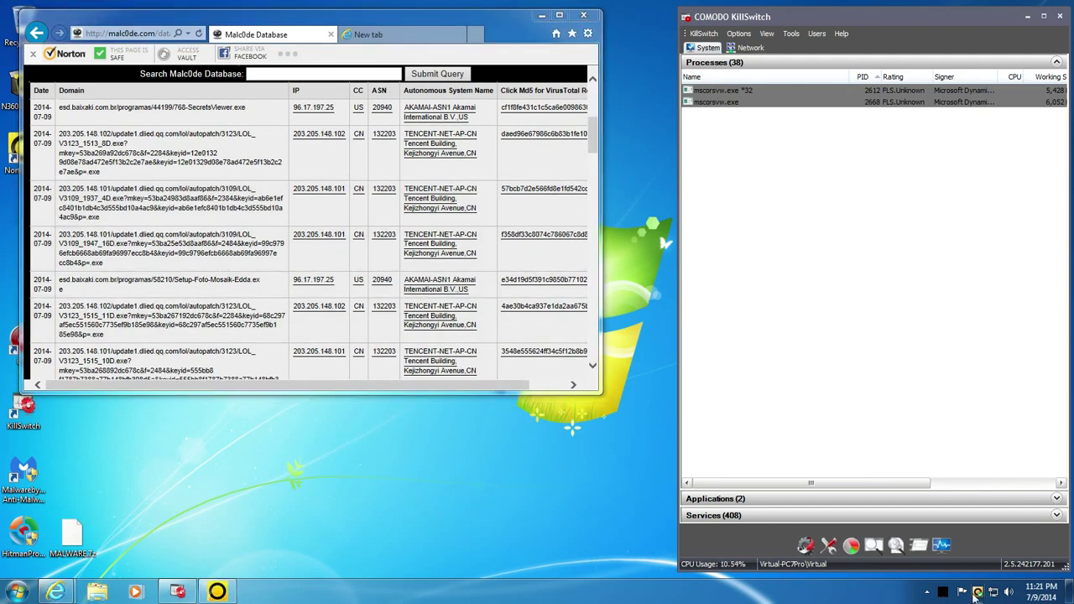
# - Look through Norton 360's Administrative Settings without changes, then close settings and the main window
pyautogui.moveTo(357, 296)
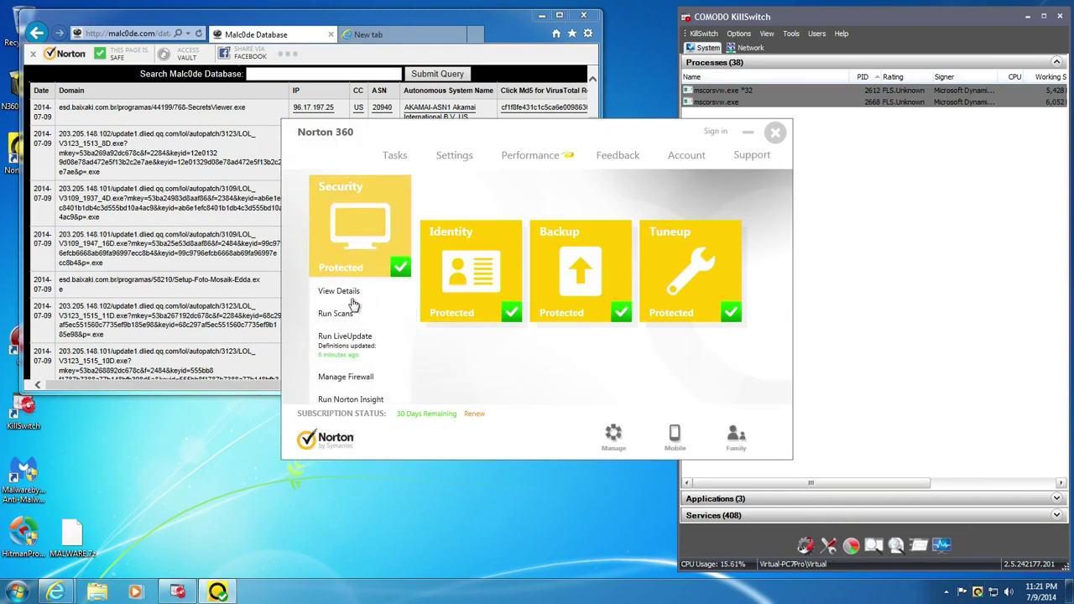
pyautogui.click(454, 156)
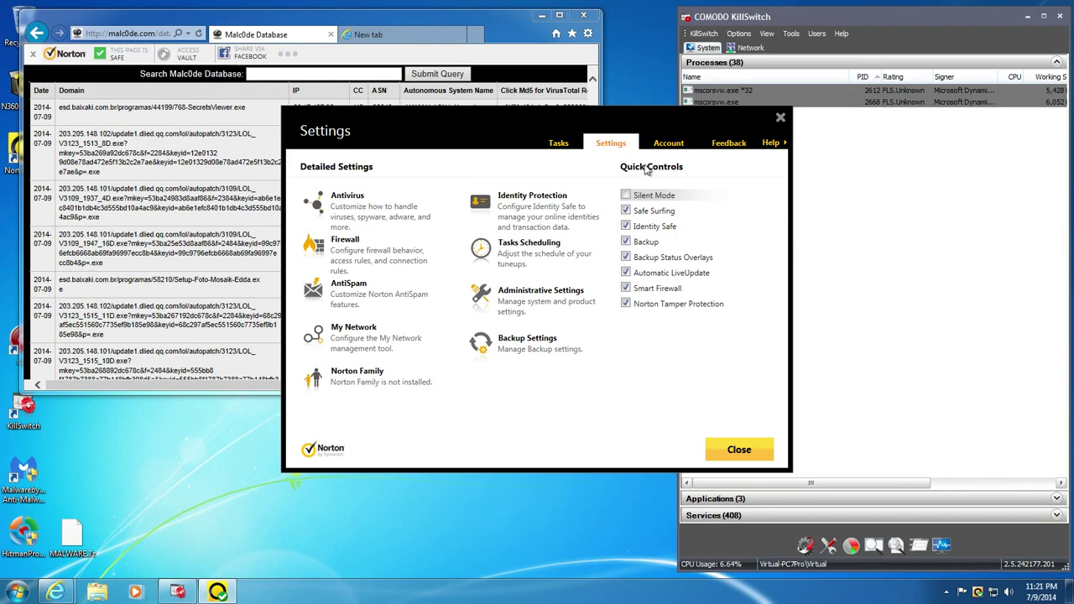
pyautogui.click(520, 303)
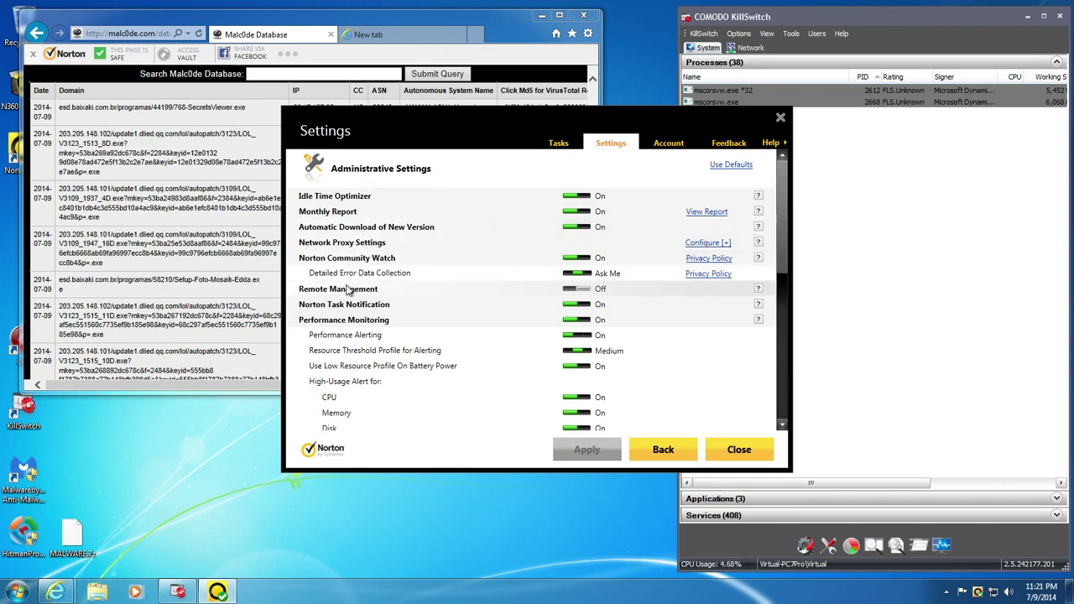
pyautogui.scroll(-3, 359, 344)
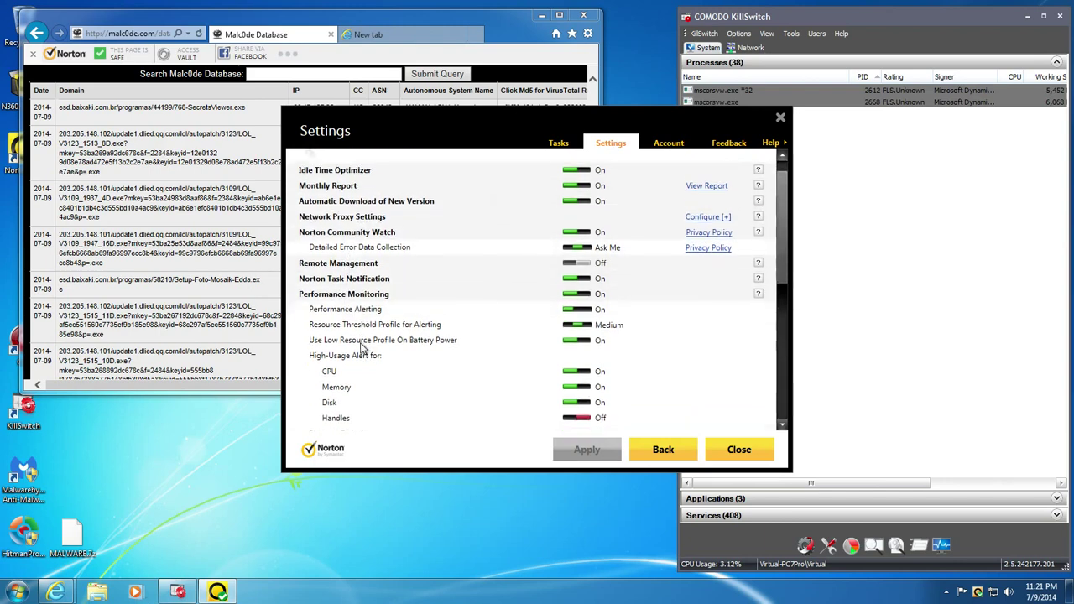
pyautogui.scroll(3, 363, 348)
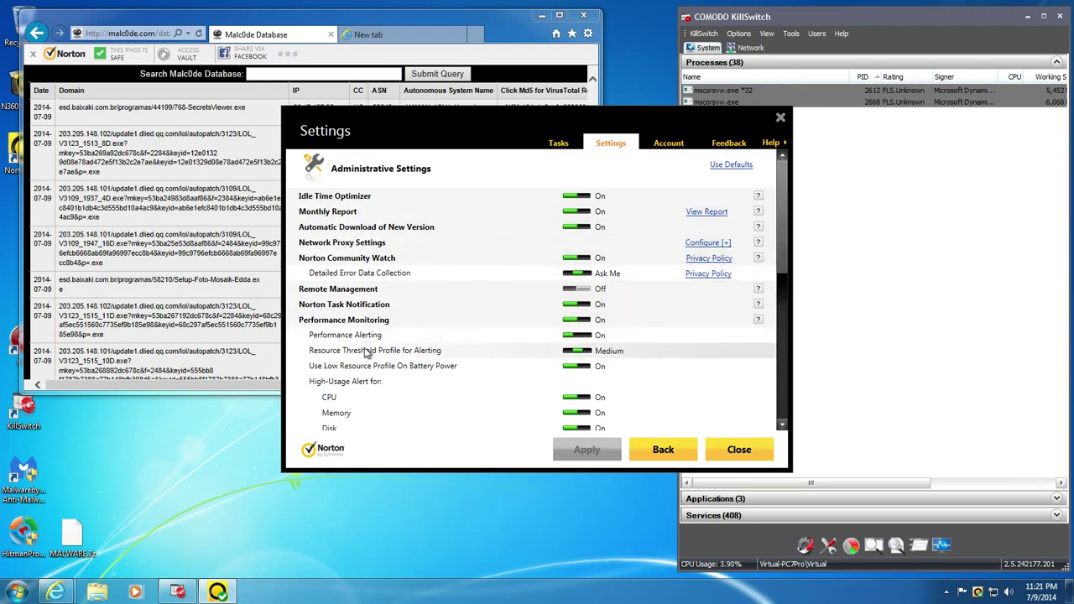
pyautogui.click(720, 455)
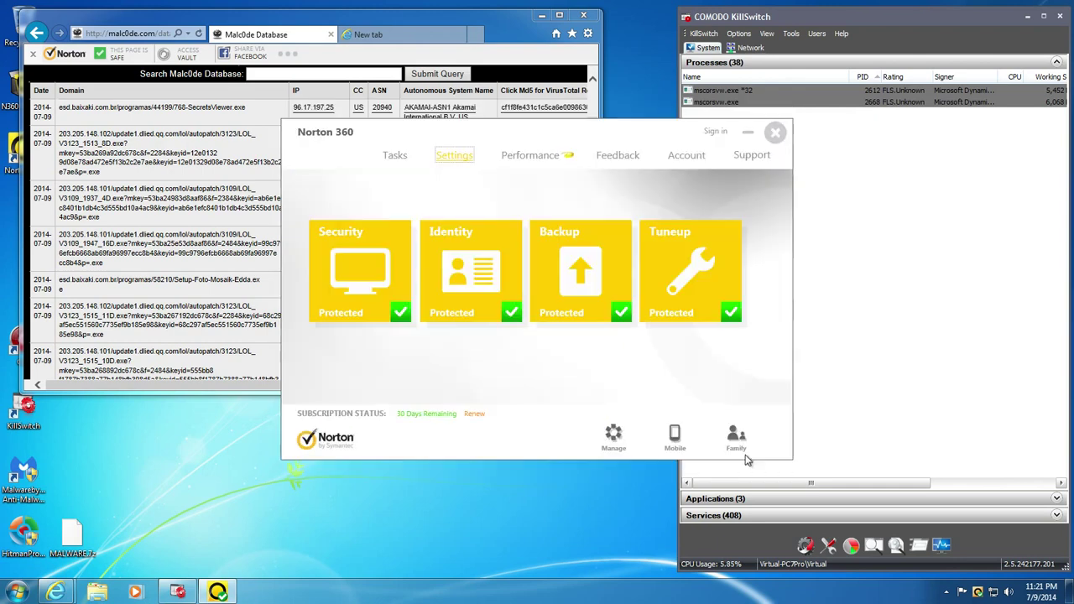
pyautogui.click(774, 133)
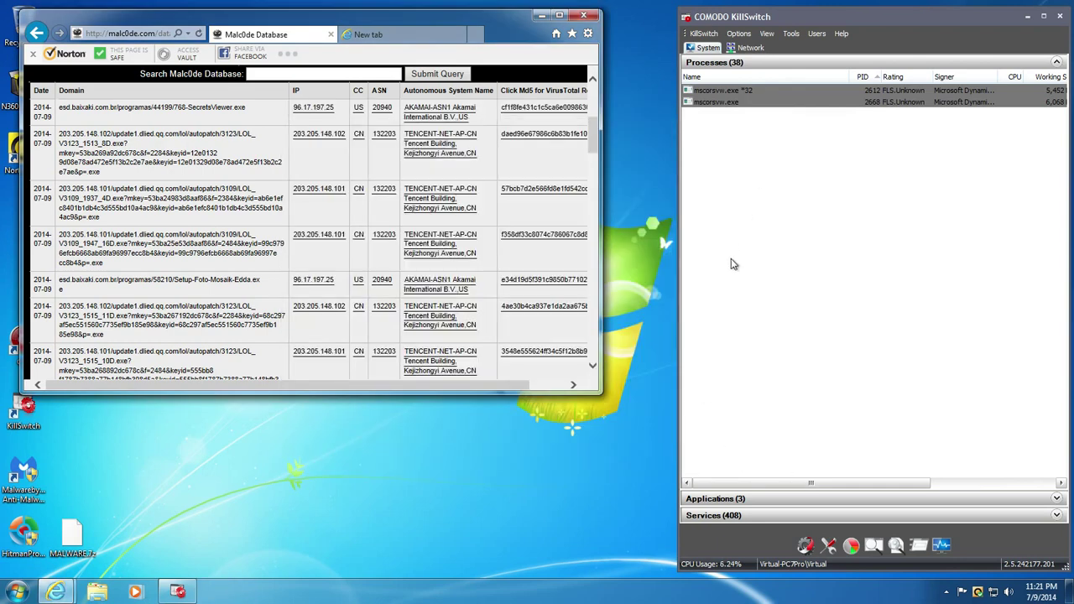
# - Copy the msxml4.EXE link from the Malc0de list, load it in the new tab and run it
pyautogui.scroll(-3, 168, 279)
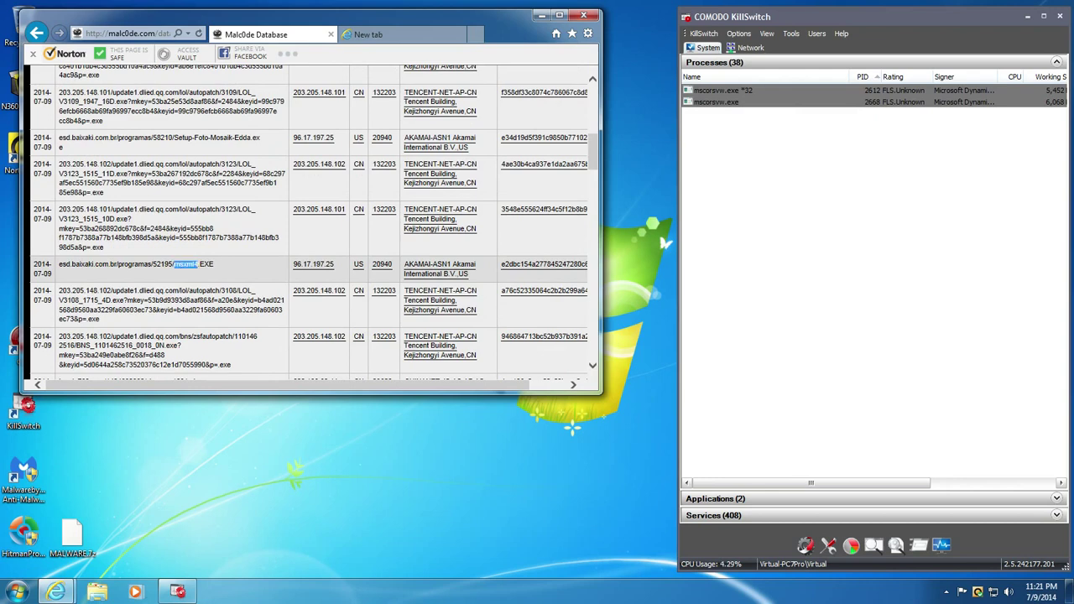
pyautogui.tripleClick(176, 268)
pyautogui.scroll(3, 178, 270)
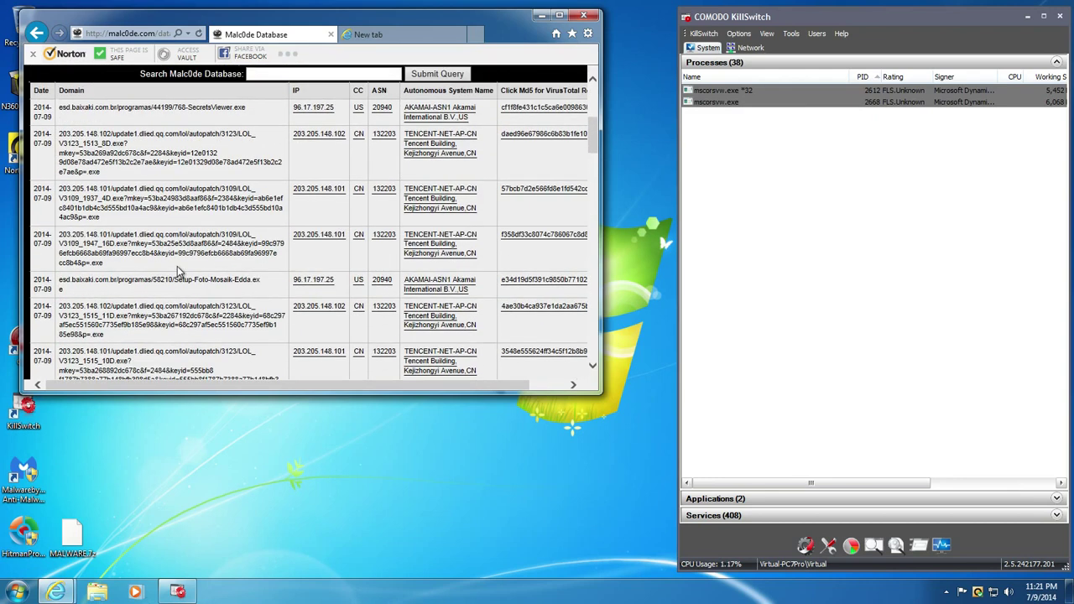
pyautogui.scroll(-2, 178, 270)
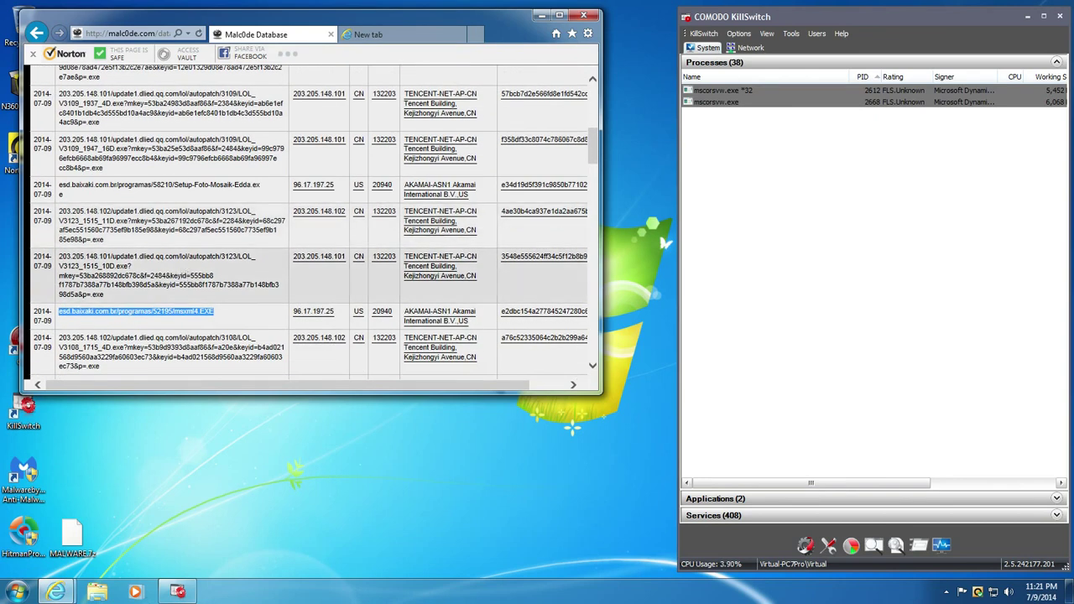
pyautogui.click(372, 38)
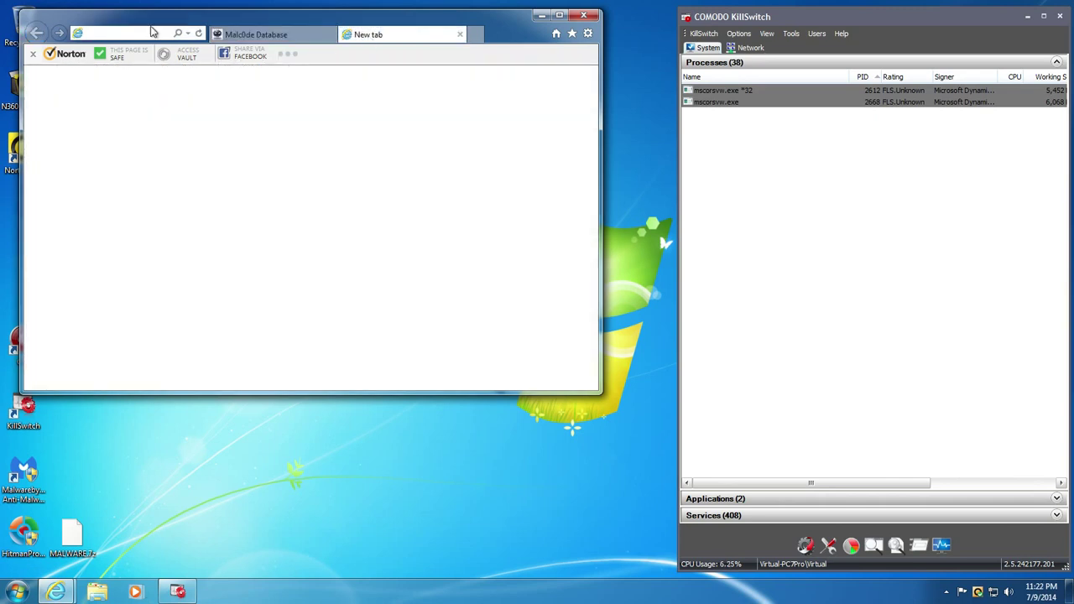
pyautogui.hotkey('ctrl', 'v')
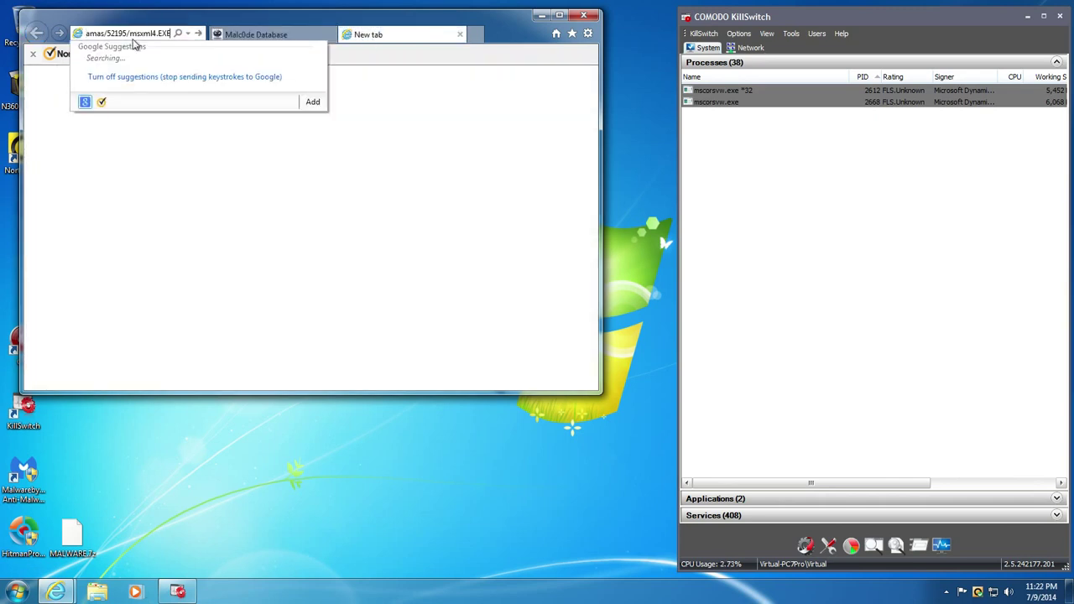
pyautogui.press('Return')
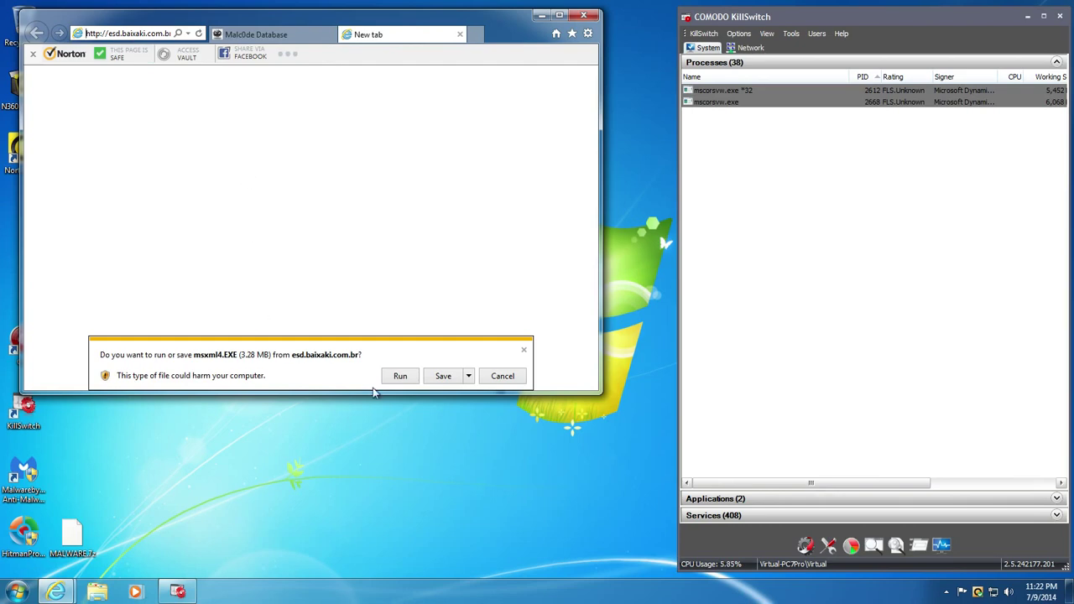
pyautogui.click(399, 377)
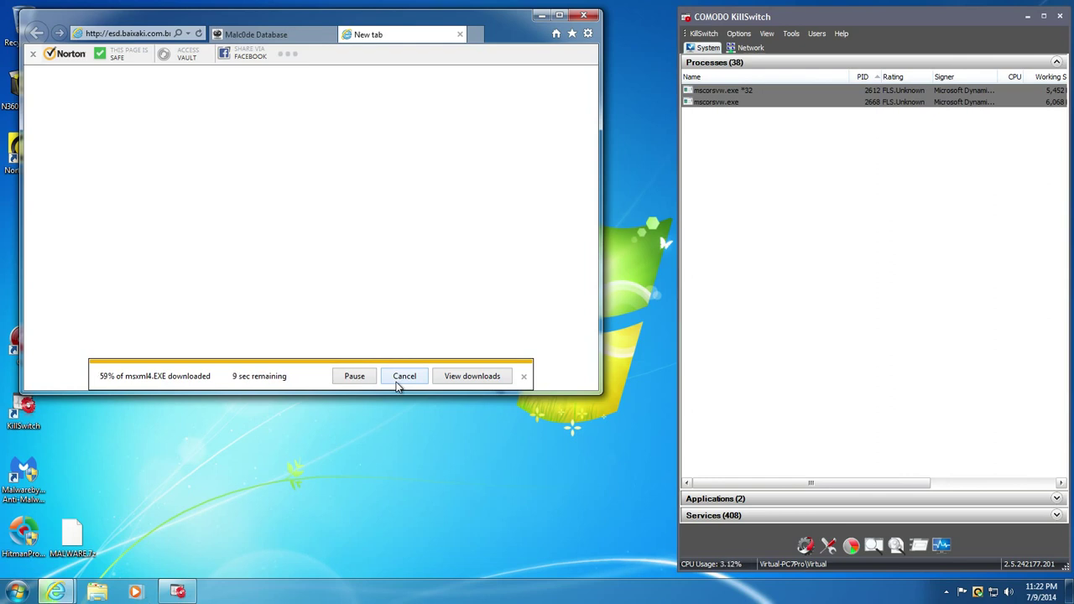
# - Back on the Malc0de list, select the shouqu_1081_4.exe download address
pyautogui.click(298, 34)
pyautogui.scroll(-3, 344, 162)
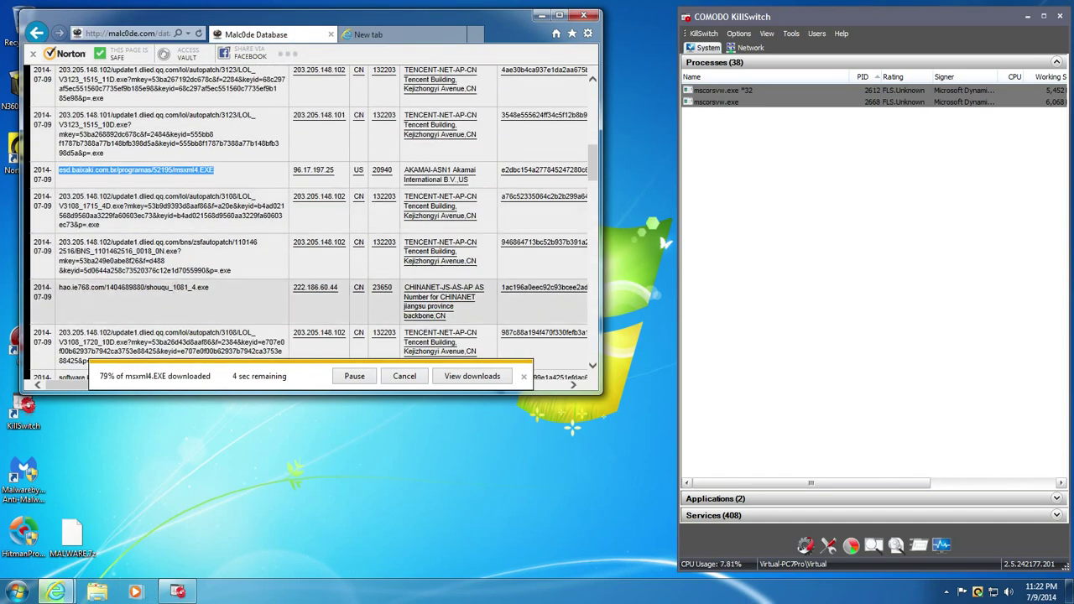
pyautogui.tripleClick(167, 290)
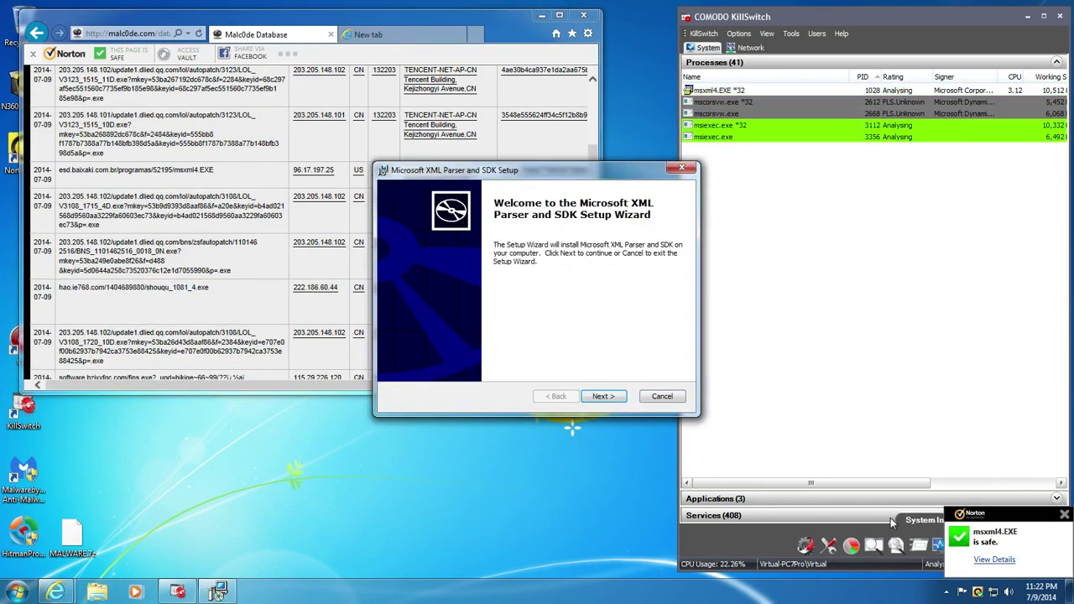
# - Install Microsoft XML Parser and SDK as a complete installation, accepting the licence and default customer info
pyautogui.click(604, 396)
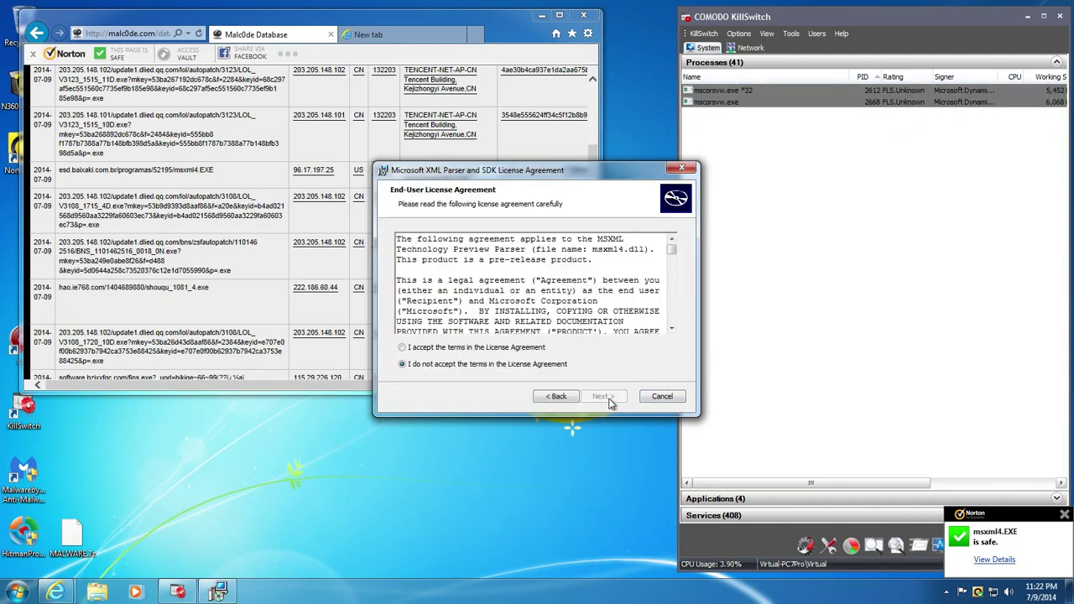
pyautogui.click(534, 348)
pyautogui.click(608, 396)
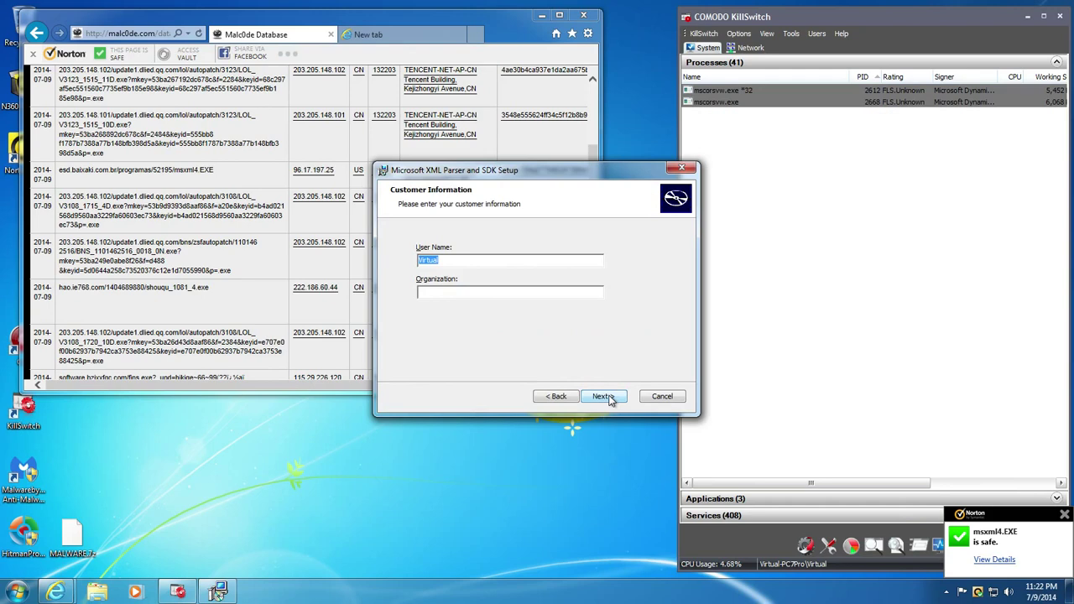
pyautogui.click(607, 397)
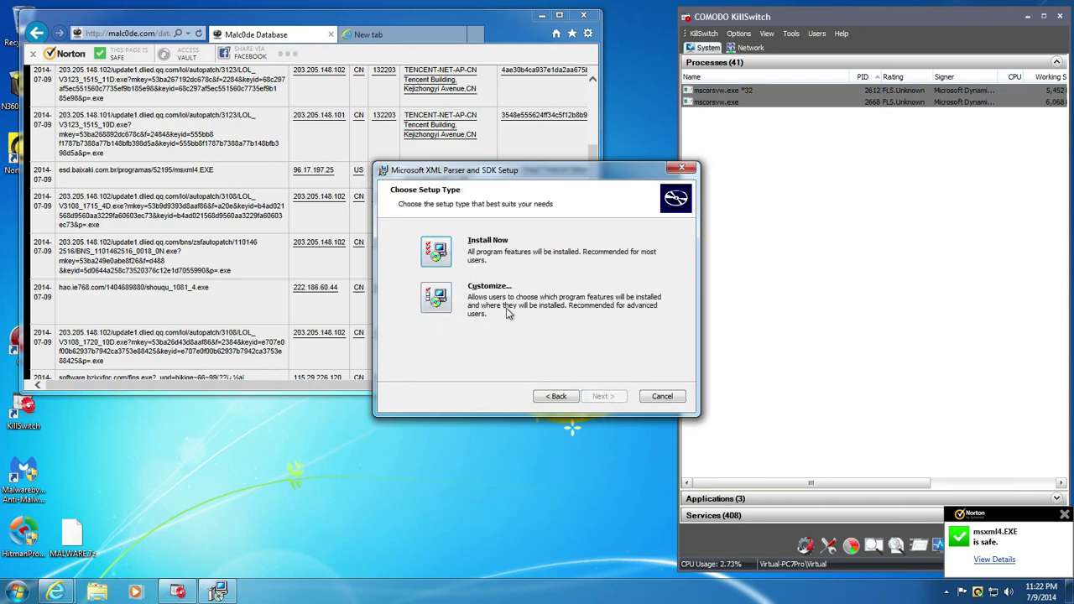
pyautogui.click(436, 259)
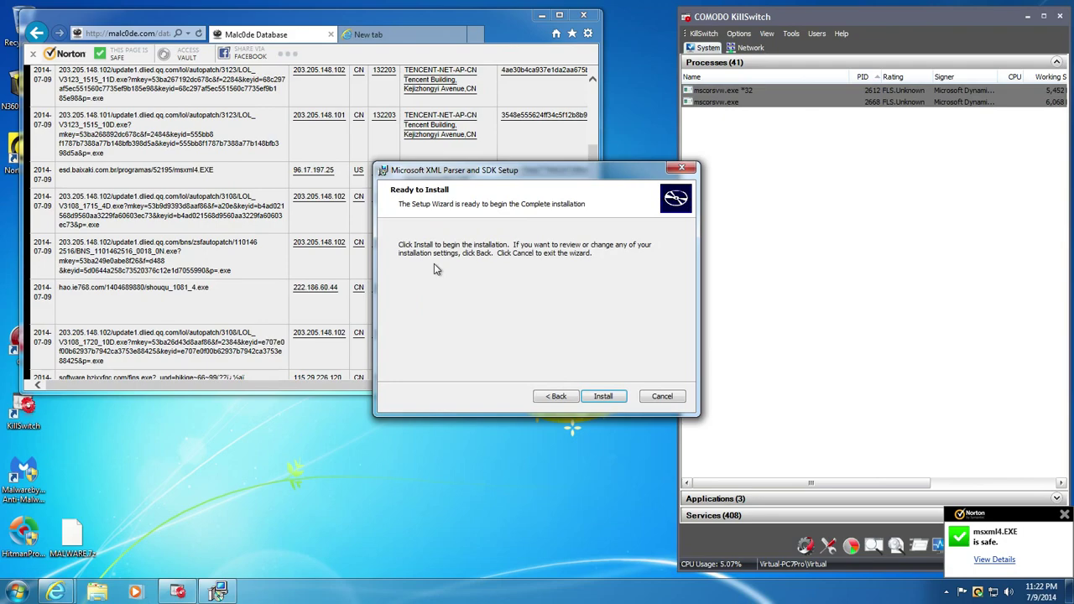
pyautogui.click(617, 401)
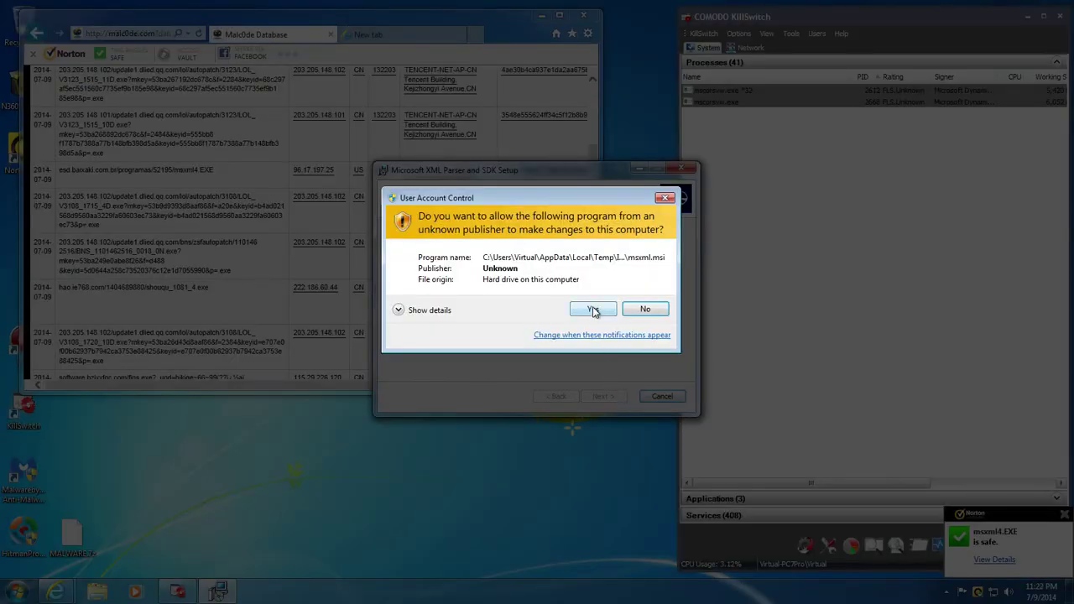
pyautogui.click(593, 309)
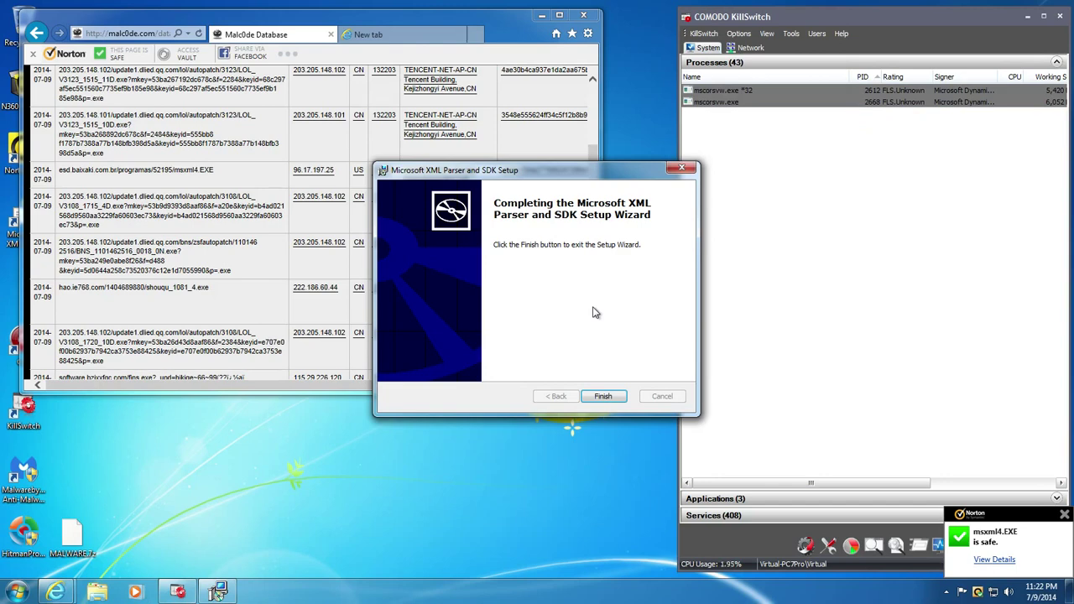
pyautogui.click(607, 399)
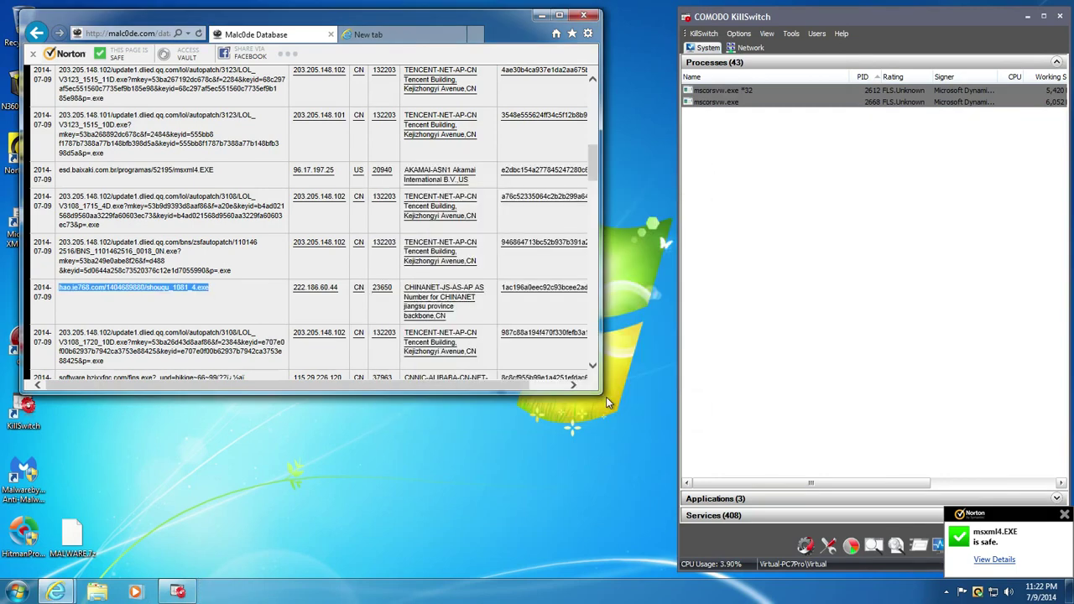
# - Load the copied shouqu_1081_4.exe address in the new tab, run it, and scroll the Malc0de list
pyautogui.click(391, 40)
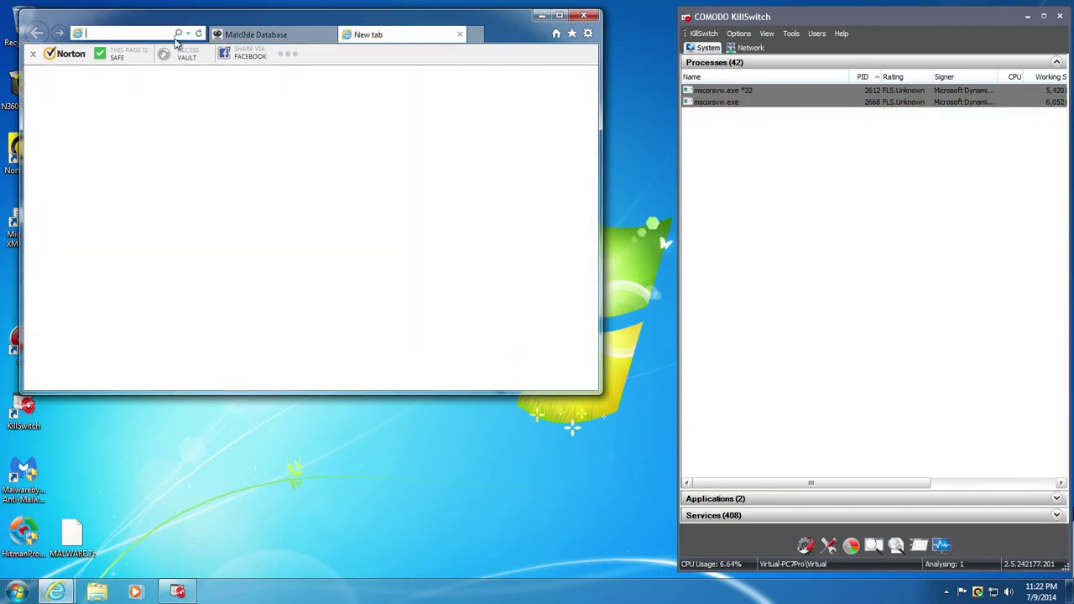
pyautogui.hotkey('ctrl', 'v')
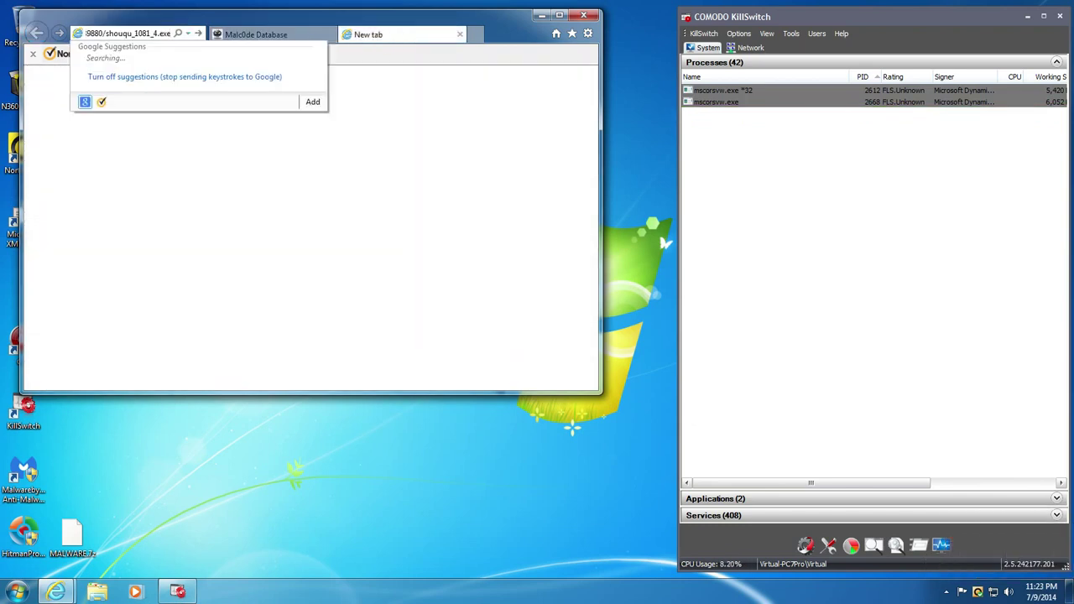
pyautogui.press('Return')
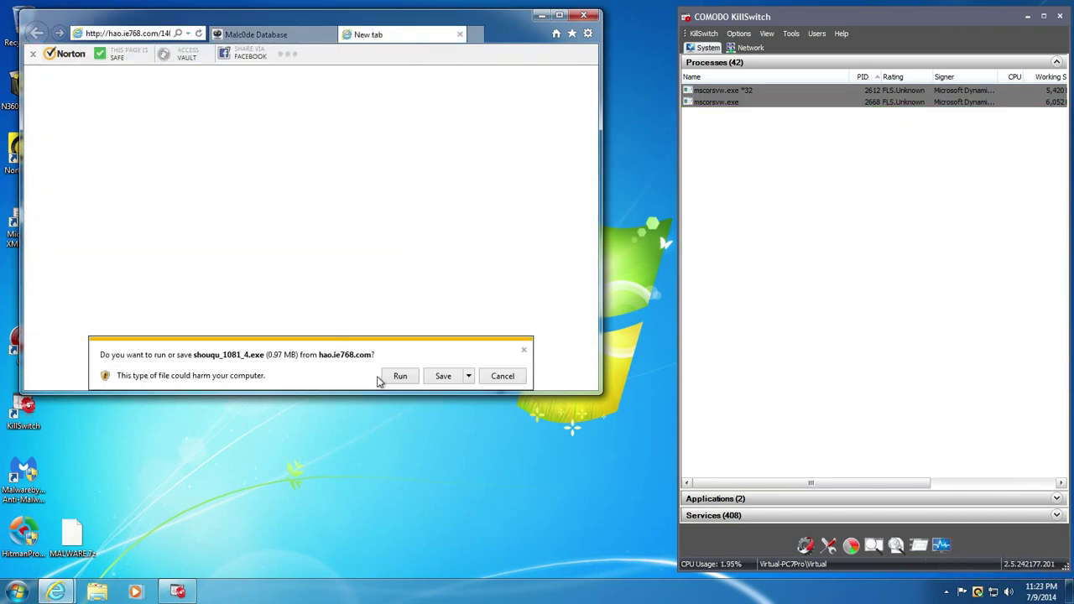
pyautogui.click(398, 377)
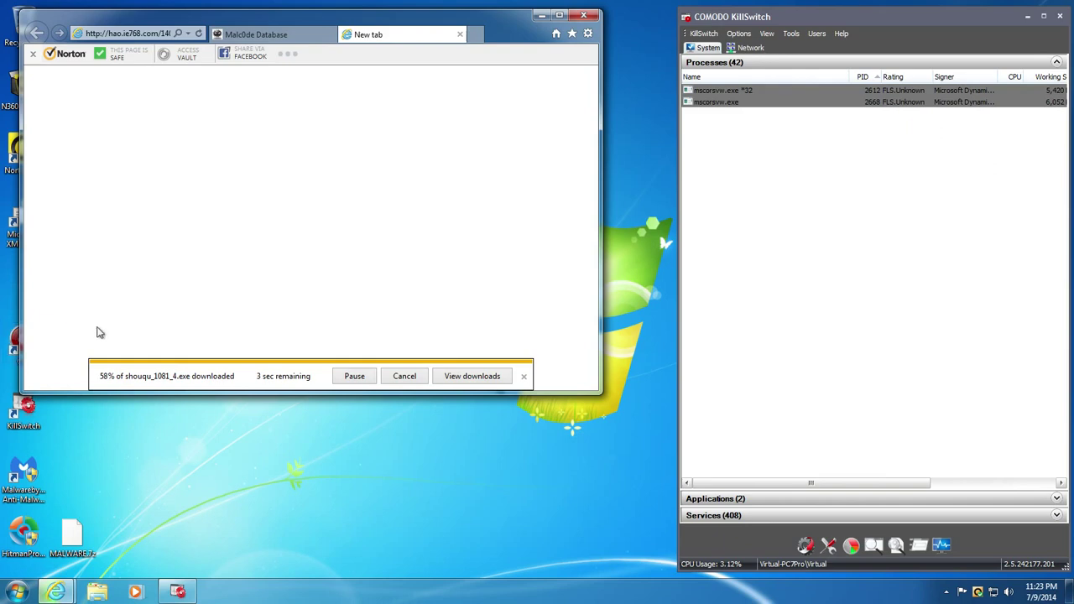
pyautogui.moveTo(244, 17); pyautogui.dragTo(292, 21)
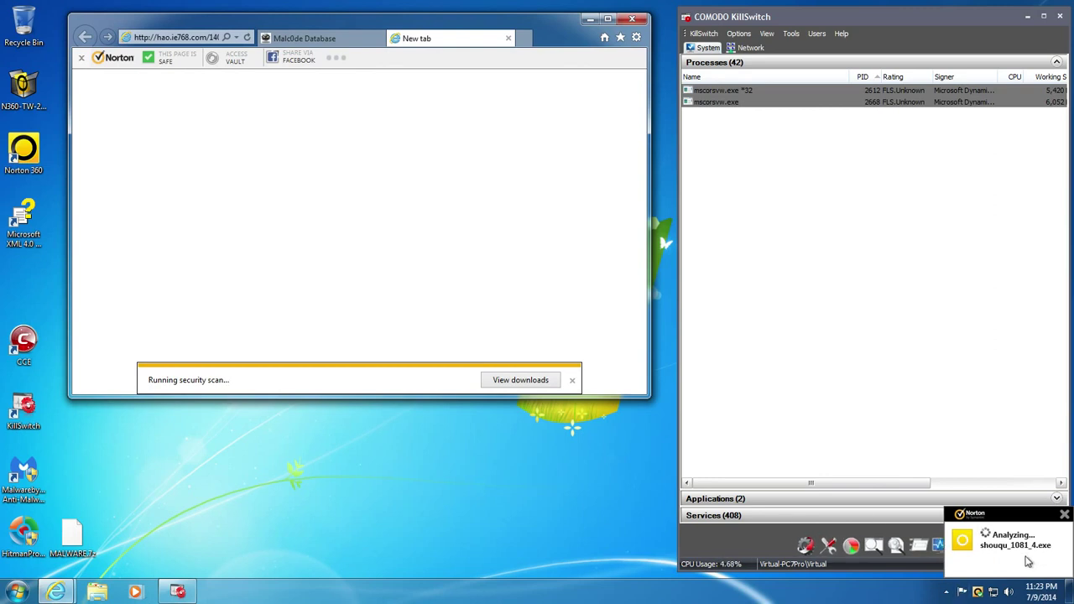
pyautogui.click(352, 40)
pyautogui.scroll(-3, 257, 323)
pyautogui.scroll(-3, 257, 324)
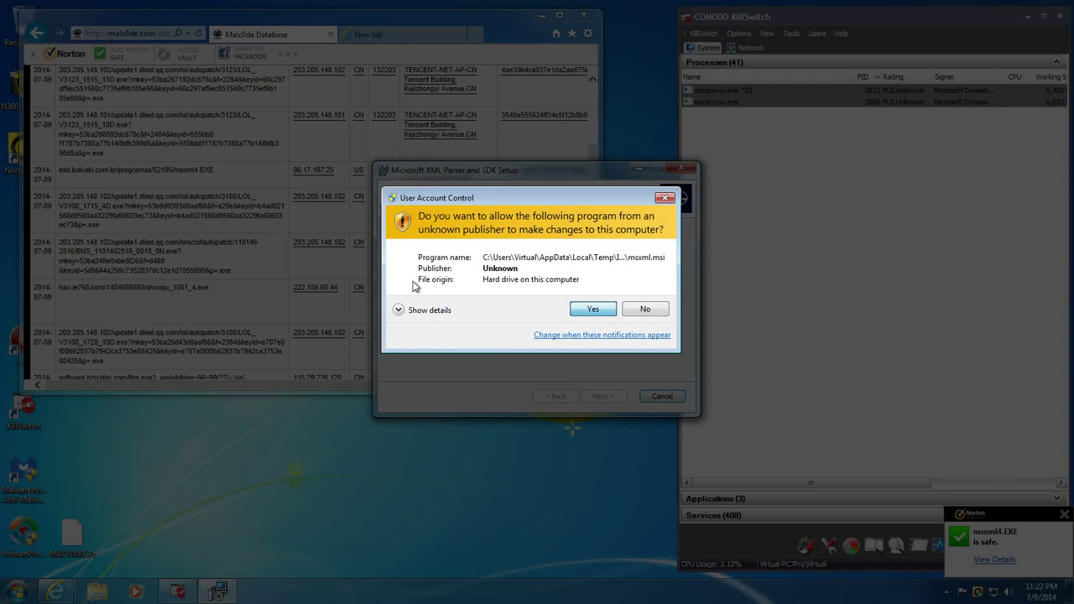
# - Approve both UAC prompts for the ShouQu installer, confirm its message, and close it once finished
pyautogui.click(568, 307)
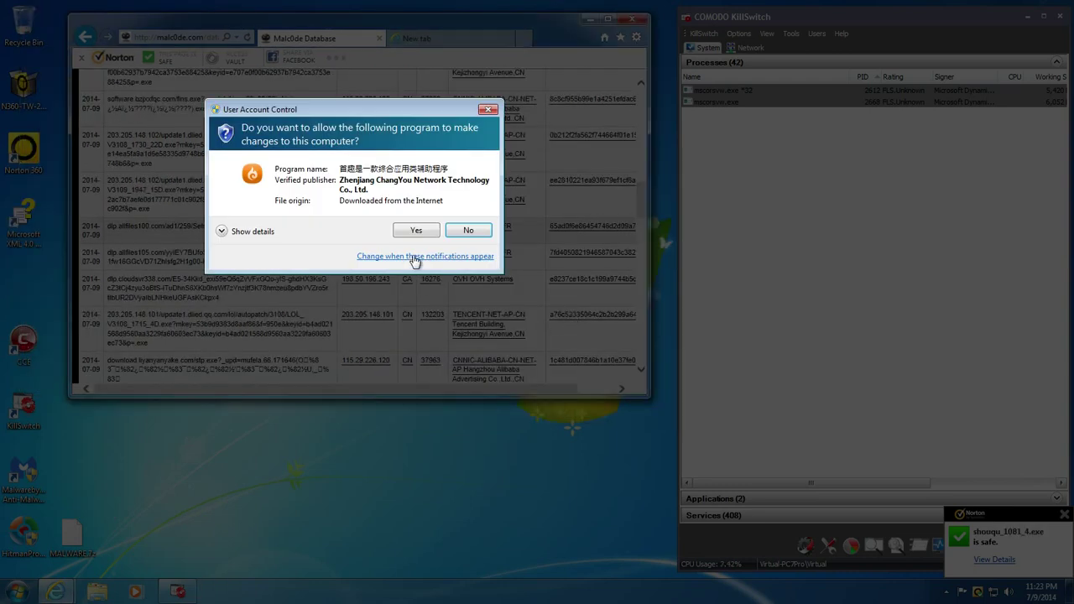
pyautogui.click(414, 232)
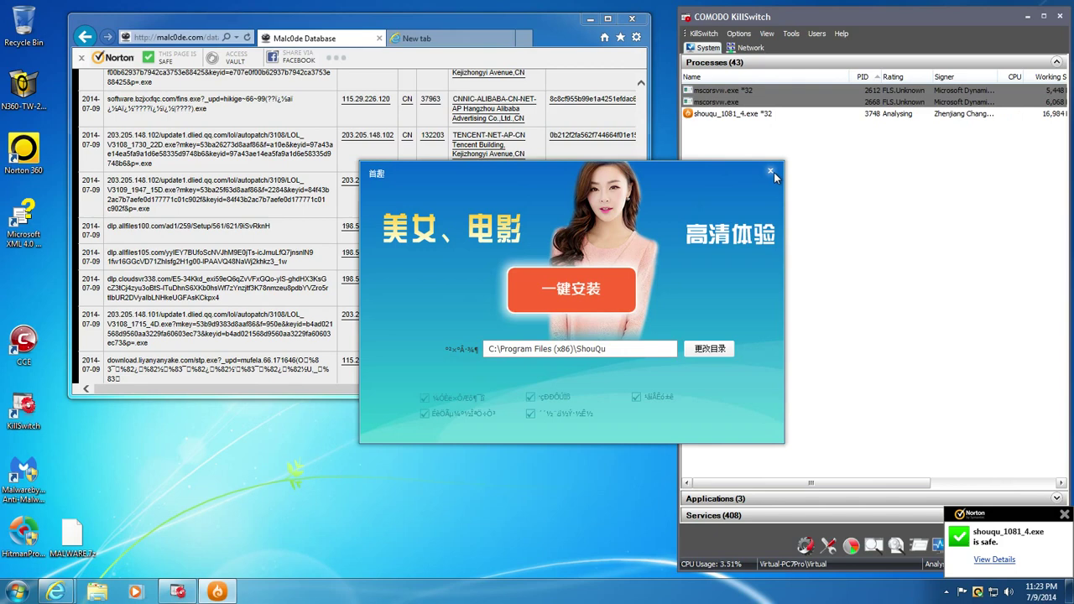
pyautogui.click(773, 173)
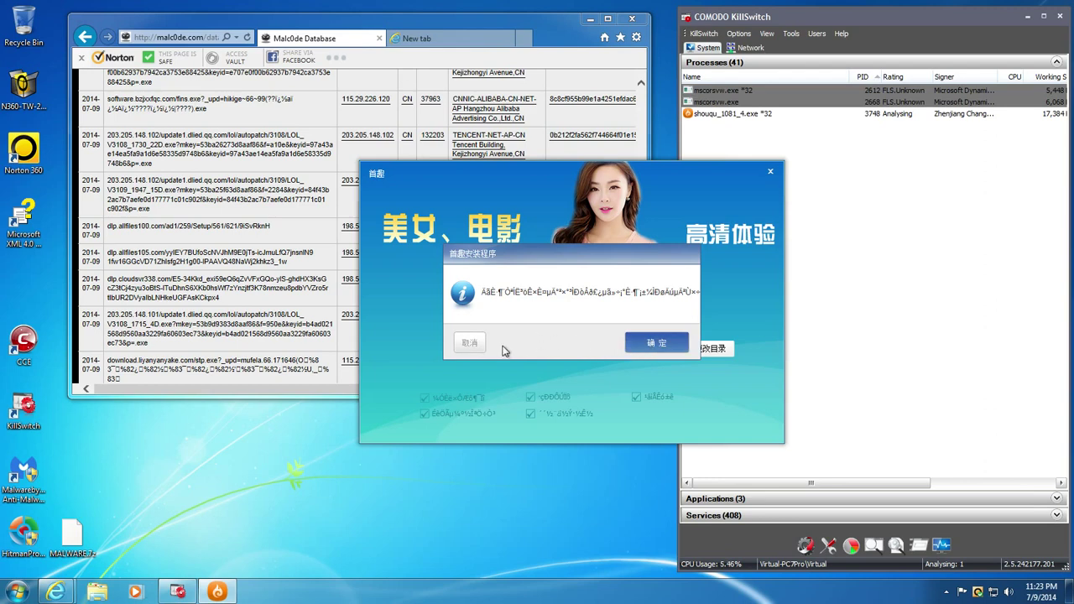
pyautogui.click(657, 344)
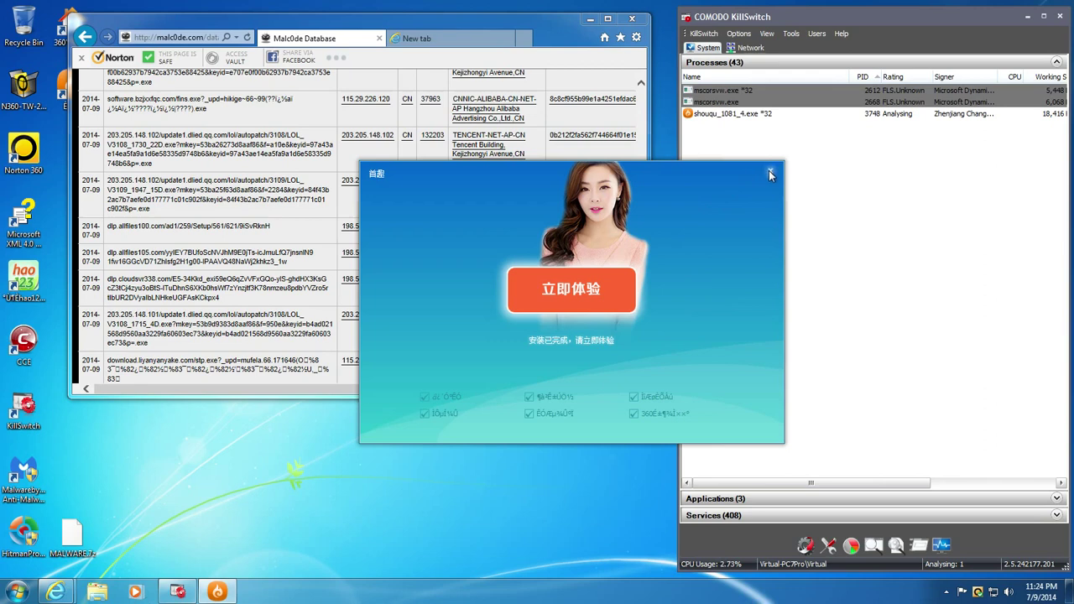
pyautogui.click(769, 172)
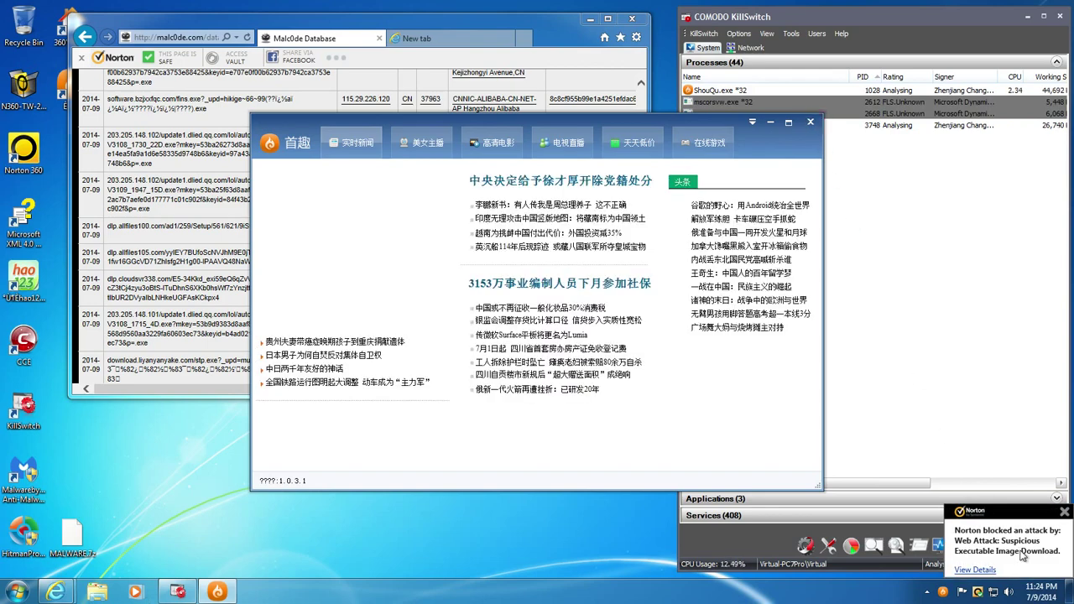
pyautogui.click(975, 569)
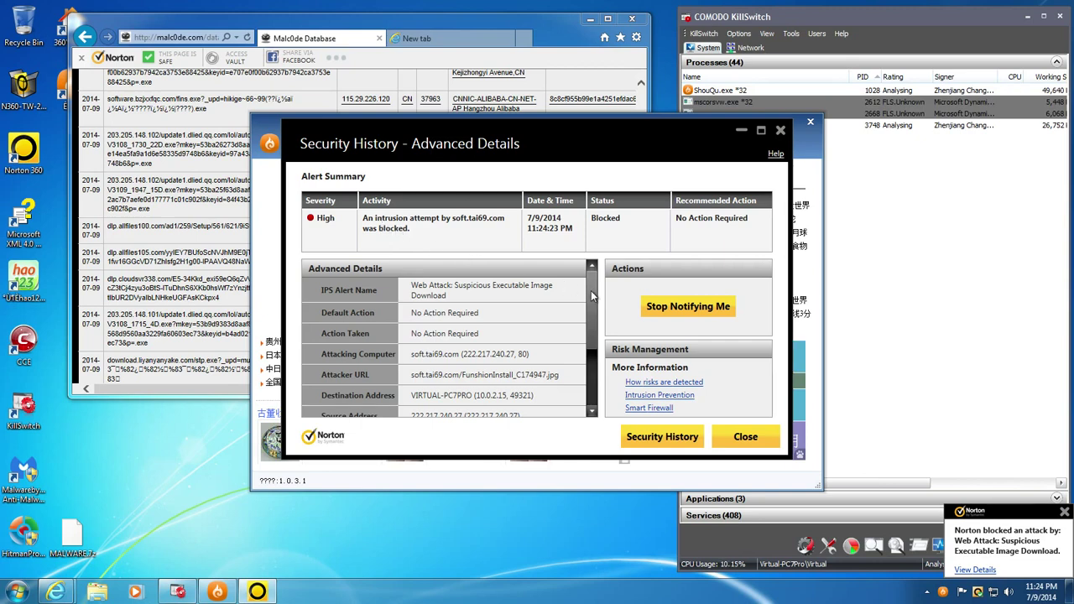
pyautogui.moveTo(594, 294); pyautogui.dragTo(596, 371)
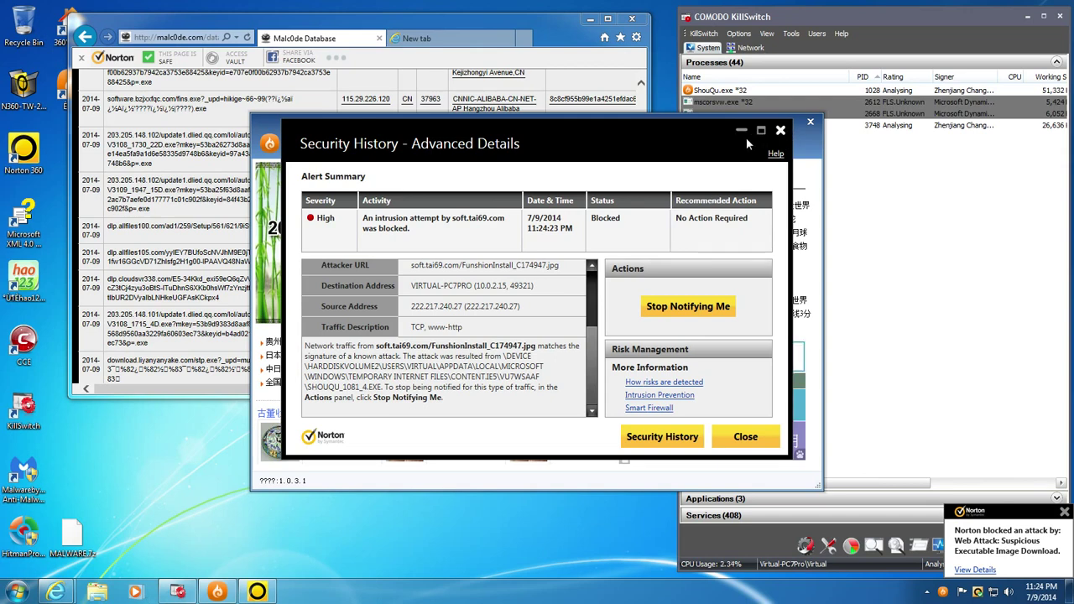
pyautogui.click(780, 131)
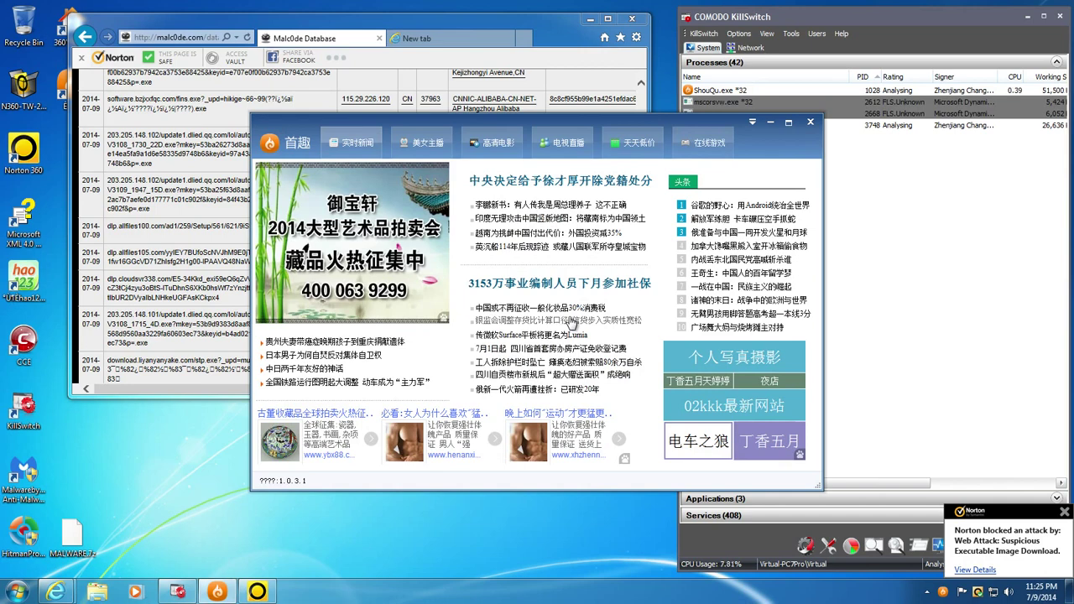
pyautogui.click(810, 124)
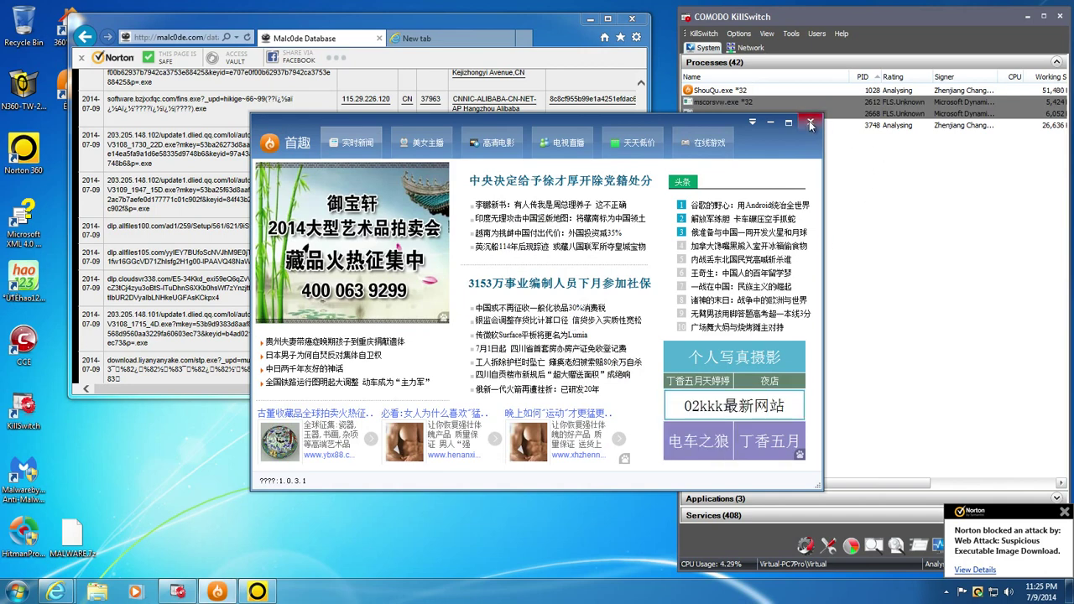
pyautogui.rightClick(22, 285)
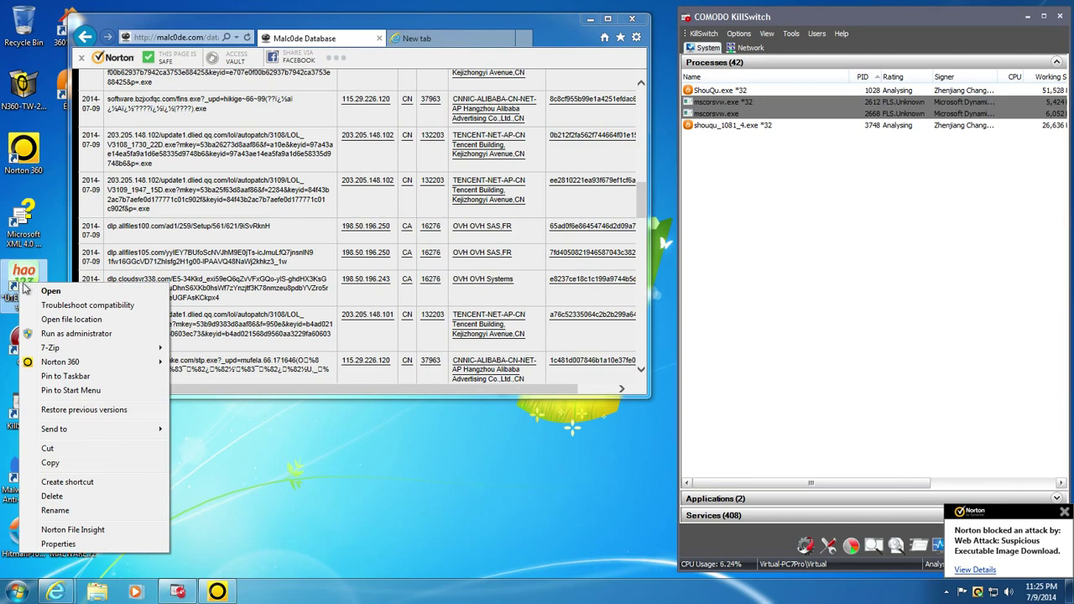
pyautogui.moveTo(92, 369)
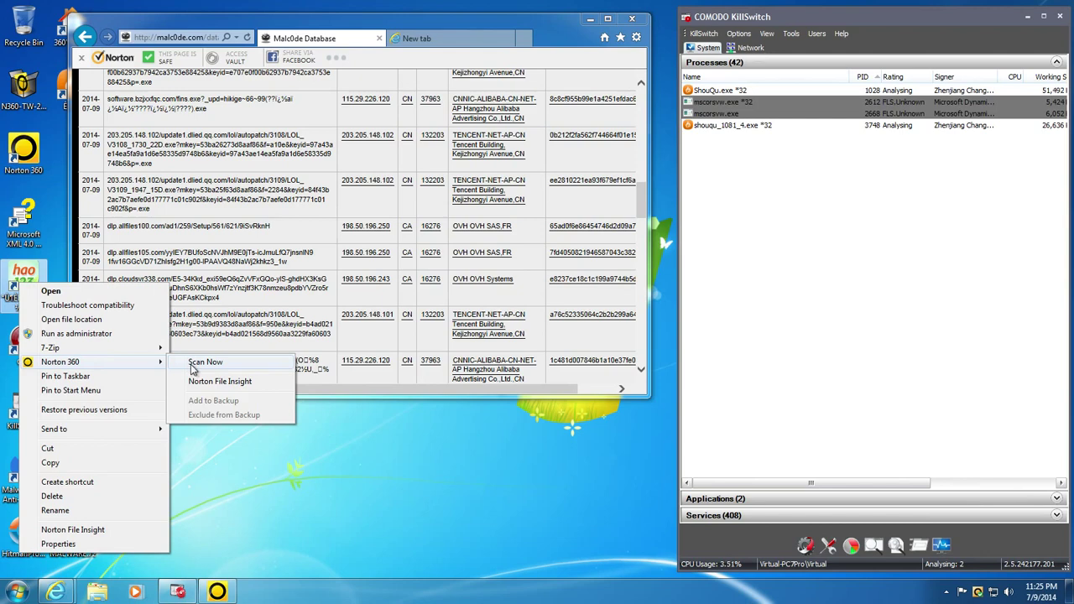
pyautogui.click(261, 464)
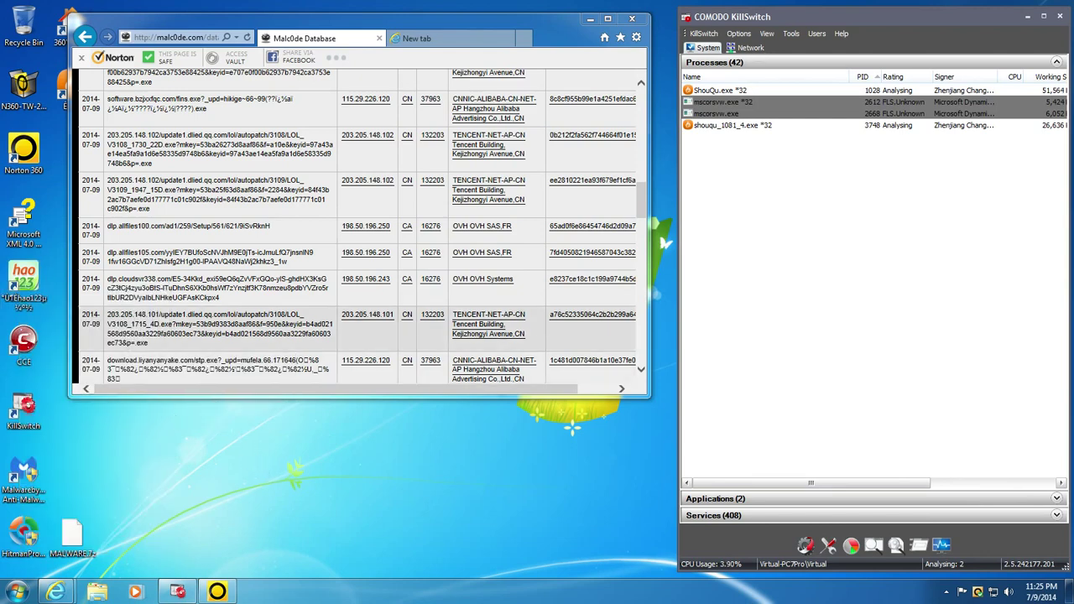
pyautogui.rightClick(15, 287)
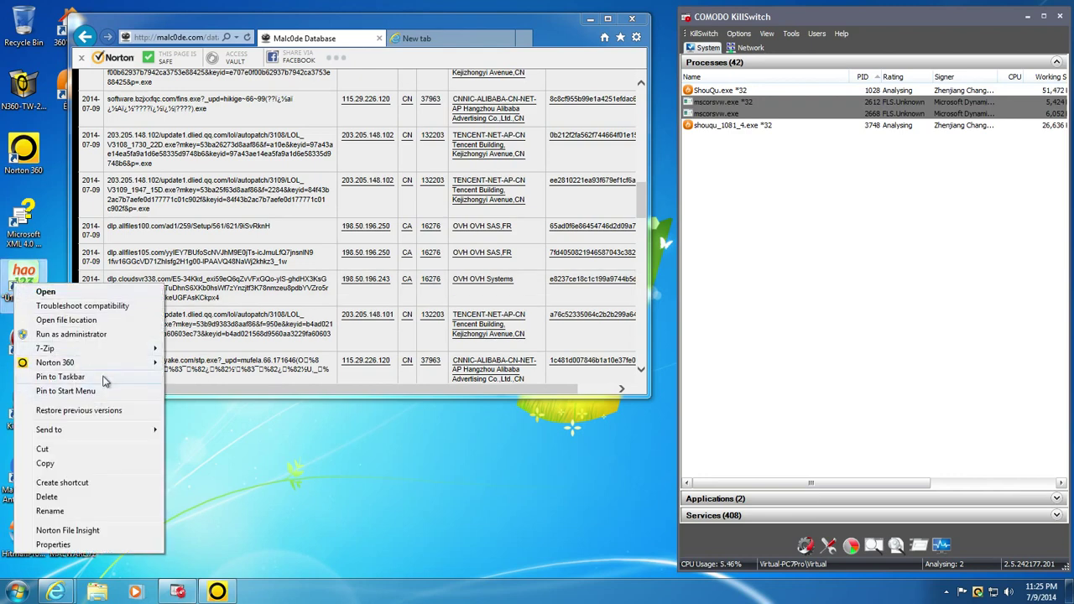
pyautogui.moveTo(108, 366)
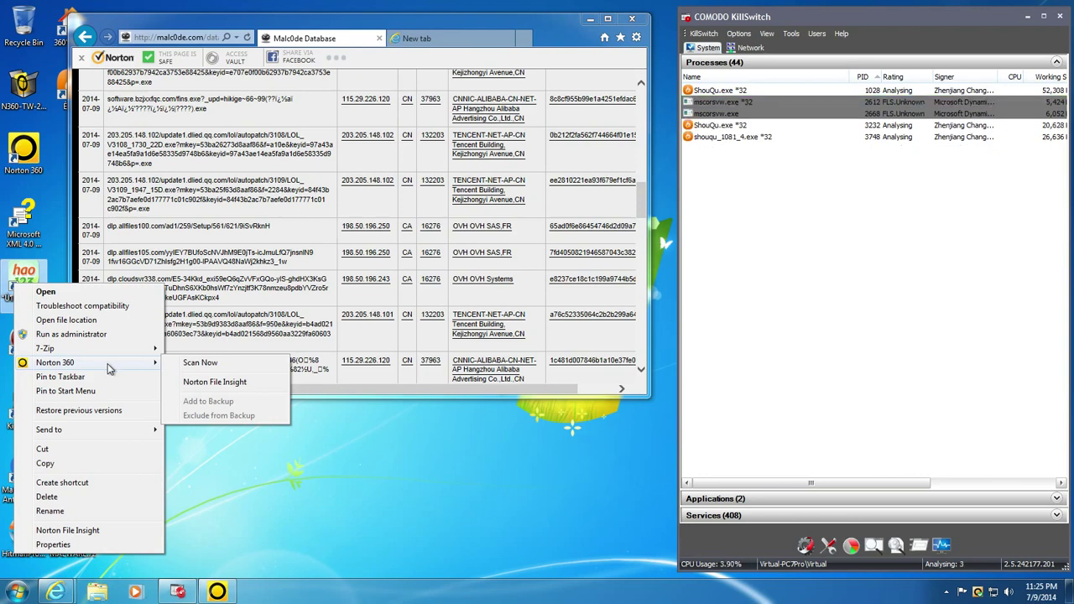
pyautogui.click(317, 508)
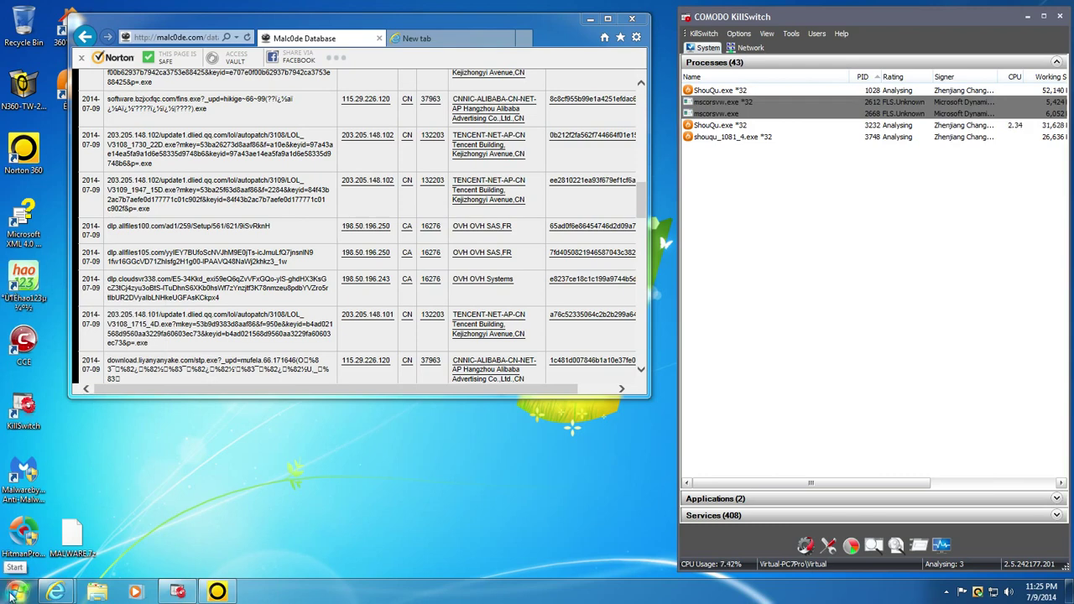
# - Open Programs and Features to check the 1.0.3.1 entry, then view and close Norton's Security History
pyautogui.click(17, 591)
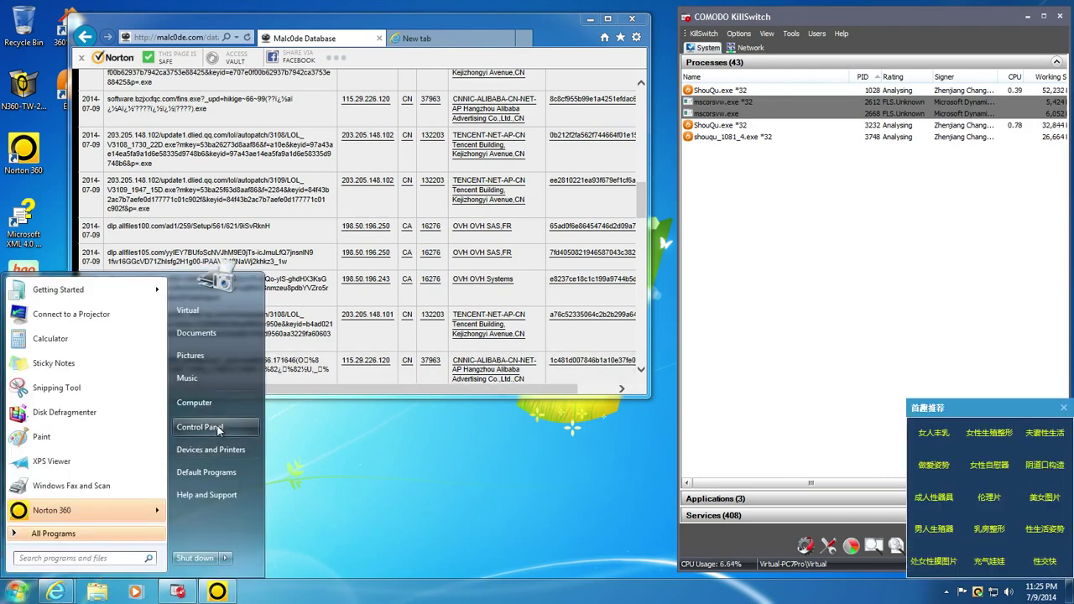
pyautogui.click(243, 427)
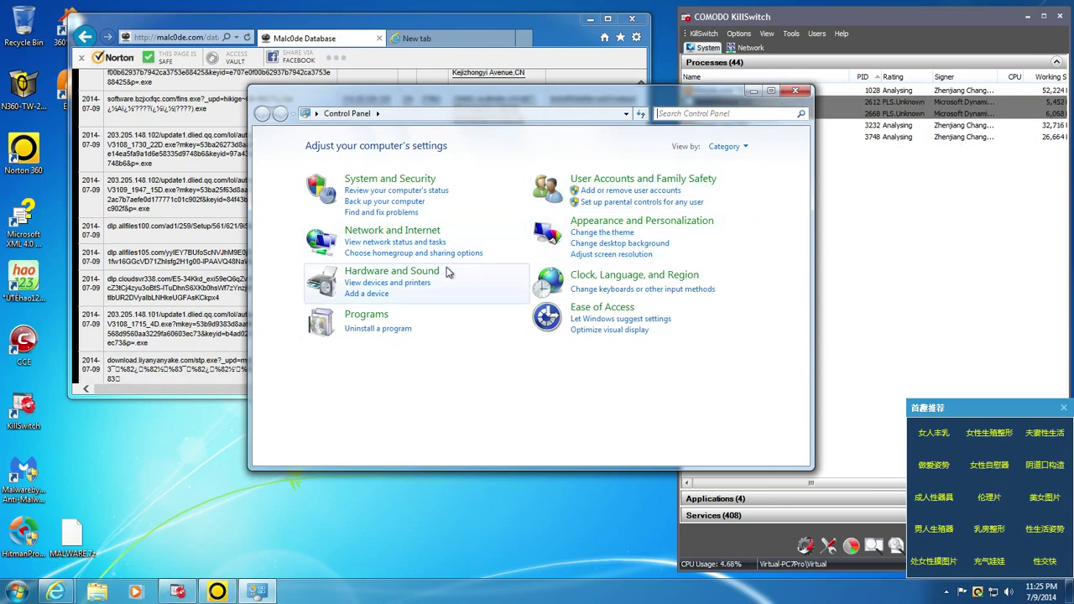
pyautogui.click(366, 315)
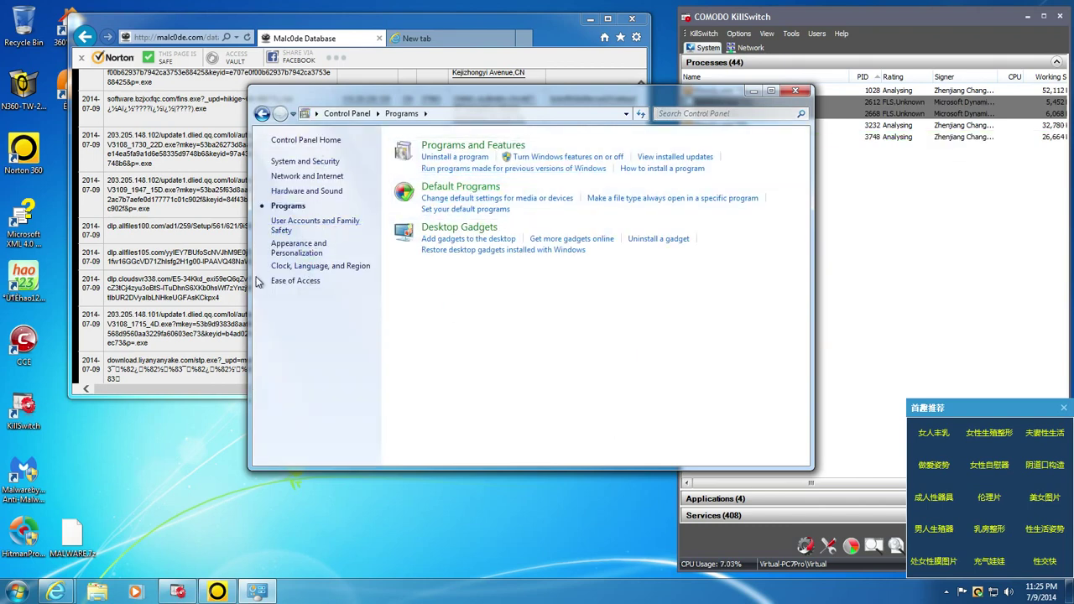
pyautogui.click(457, 158)
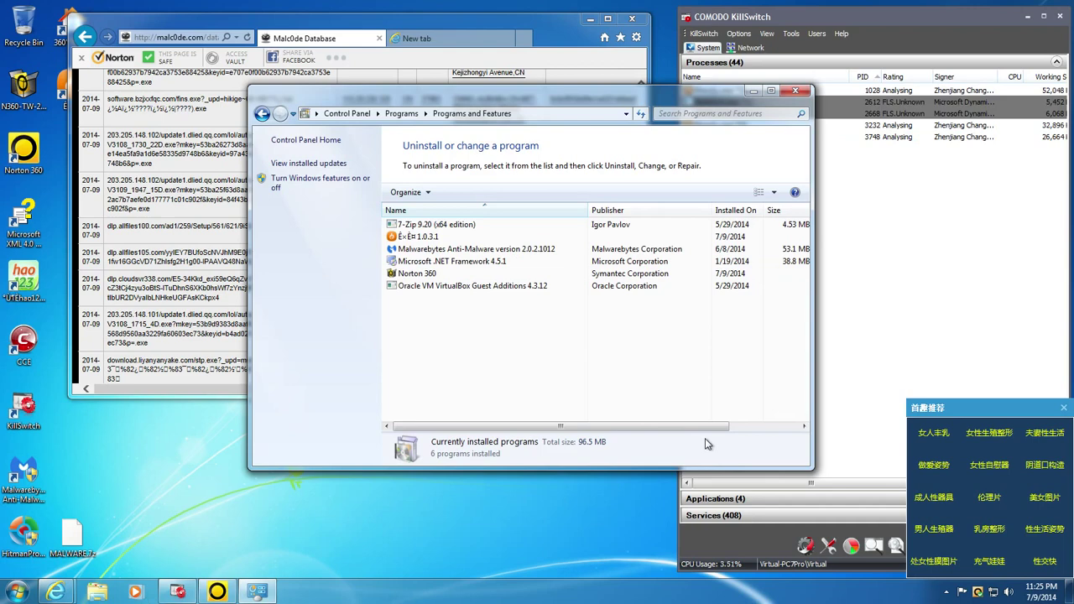
pyautogui.click(415, 236)
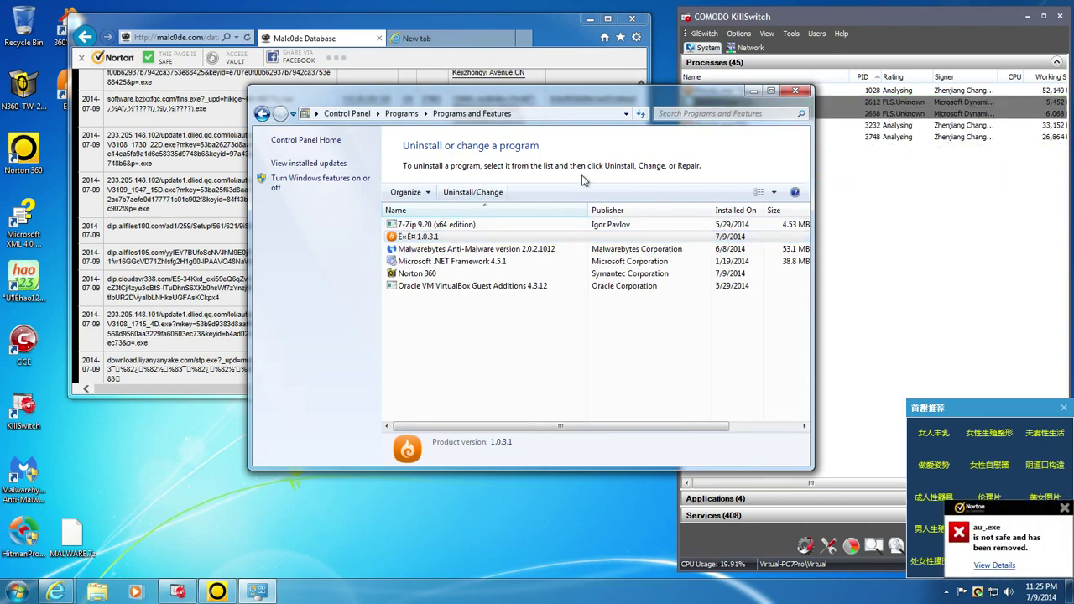
pyautogui.click(994, 566)
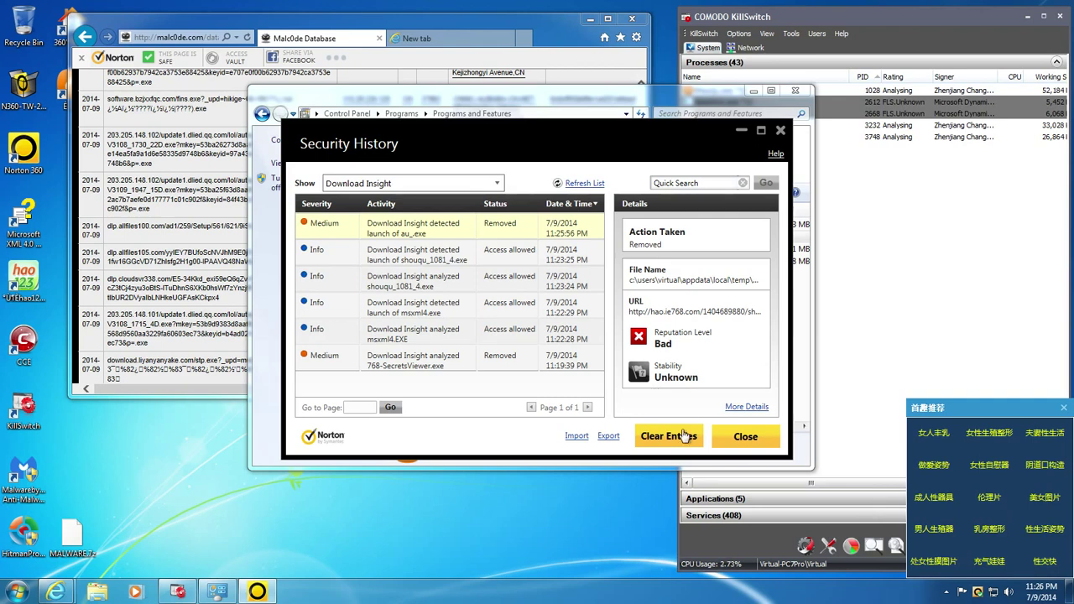
pyautogui.click(745, 437)
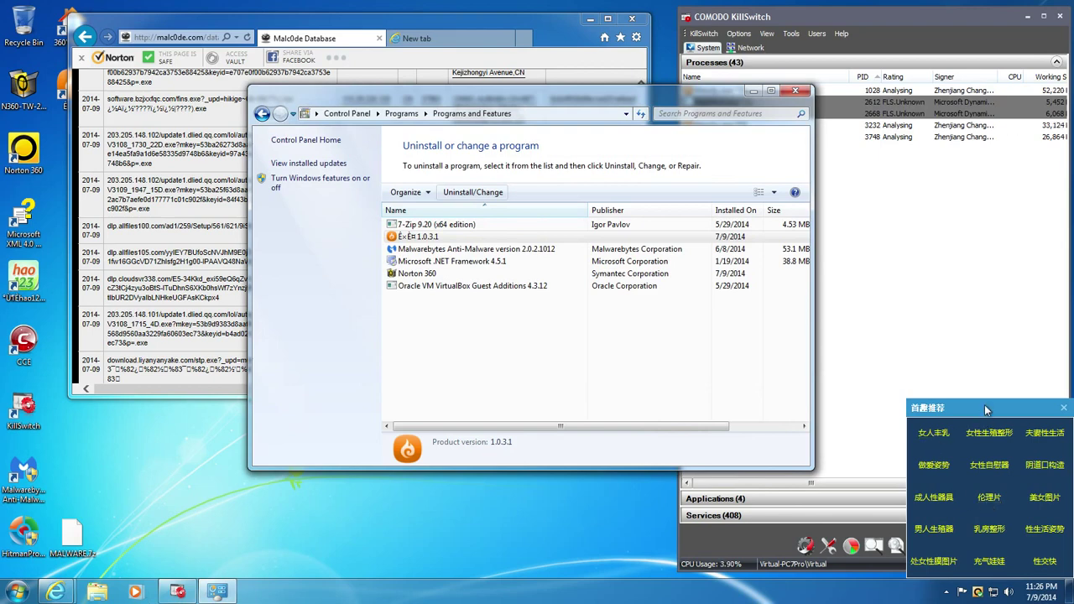
# - Dismiss the Chinese ad popup and set Norton's restart request to 'Remind me again in 24 hours'
pyautogui.click(1064, 409)
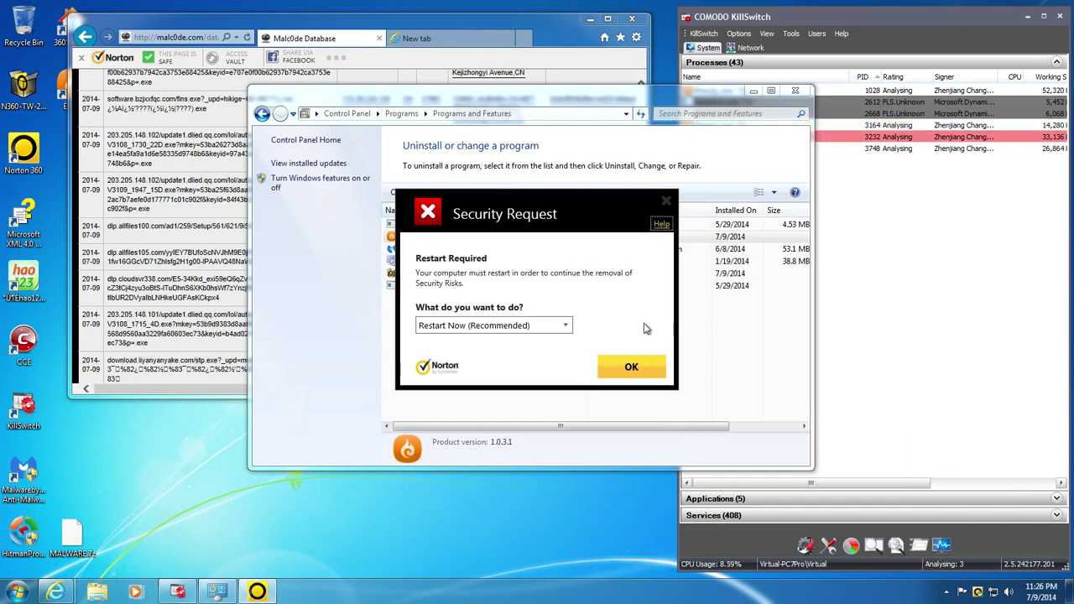
pyautogui.click(564, 328)
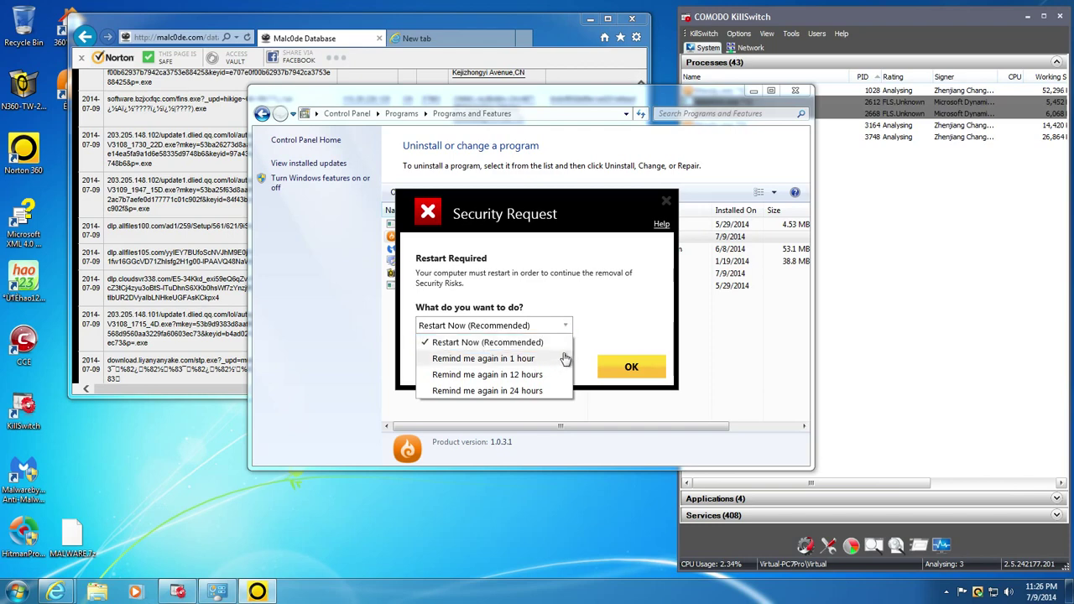
pyautogui.click(637, 325)
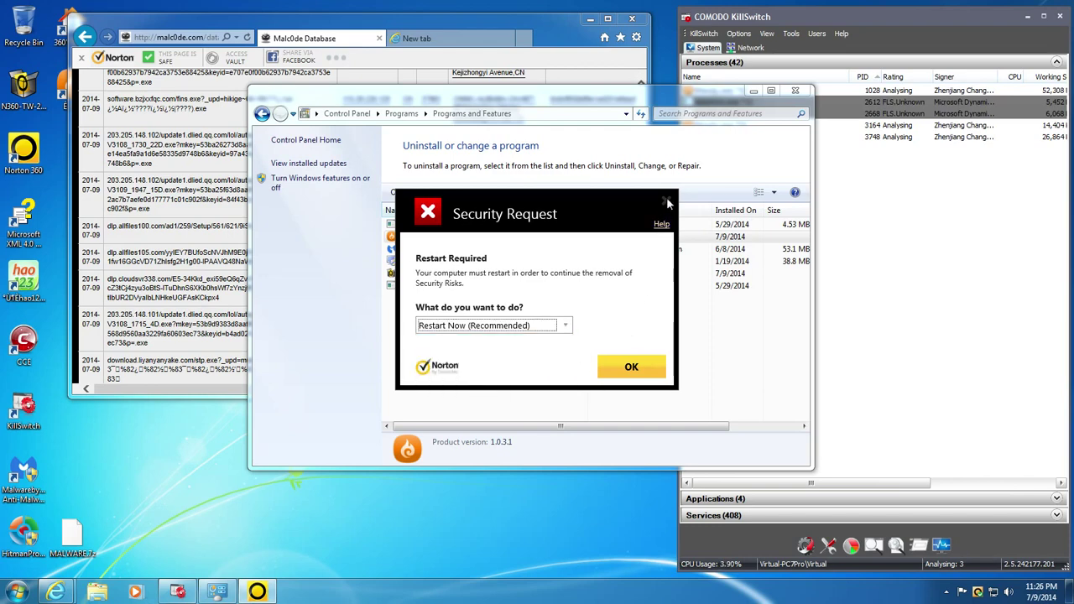
pyautogui.click(565, 325)
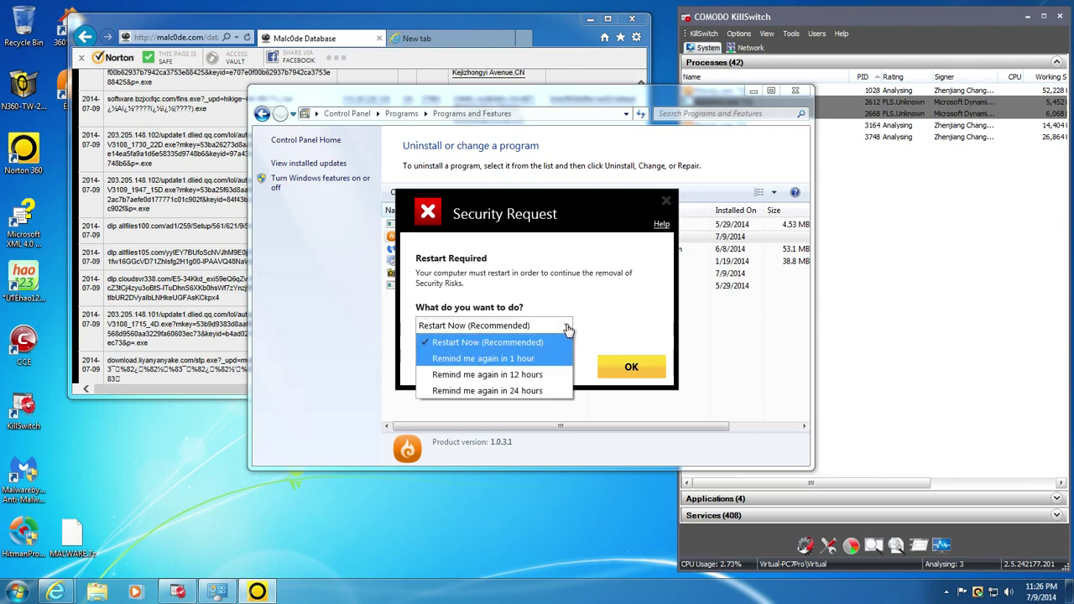
pyautogui.click(520, 391)
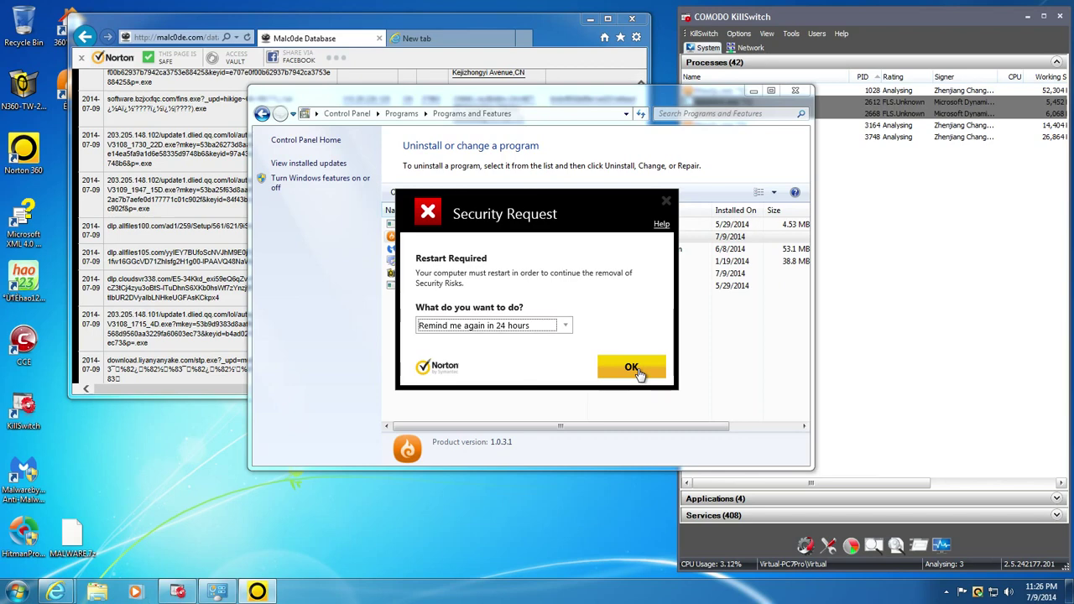
pyautogui.click(636, 369)
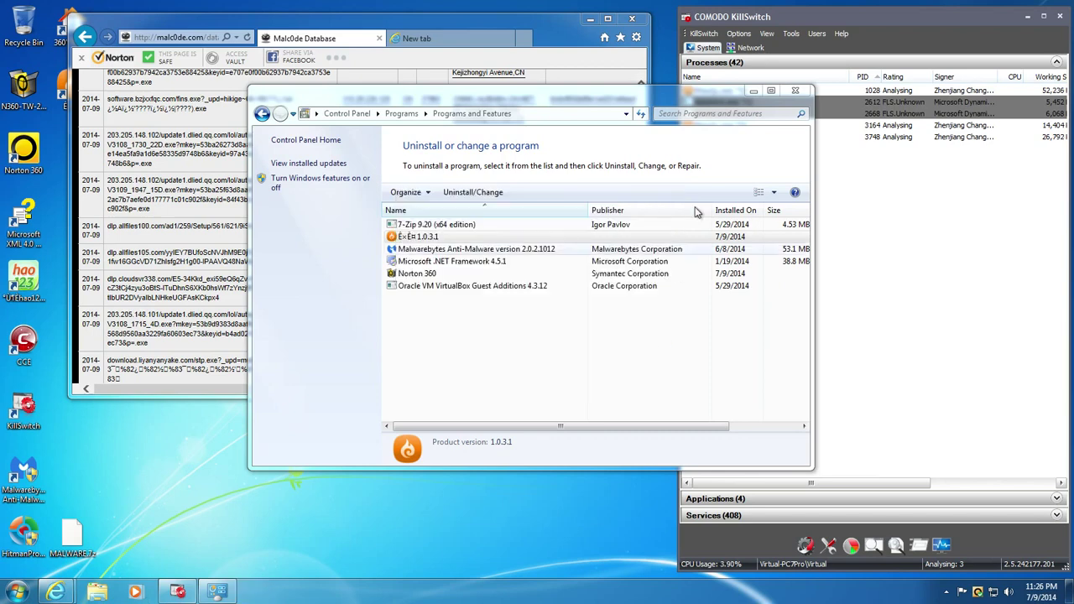
# - Close Programs and Features, scroll down the Malc0de table, and show KillSwitch's network connections
pyautogui.click(796, 92)
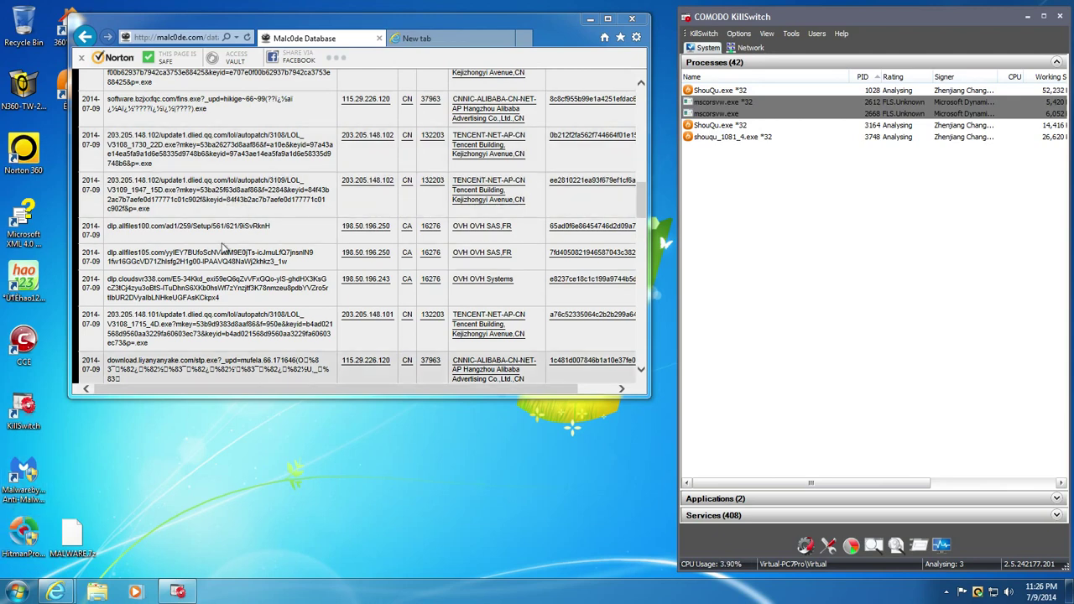
pyautogui.scroll(-3, 301, 220)
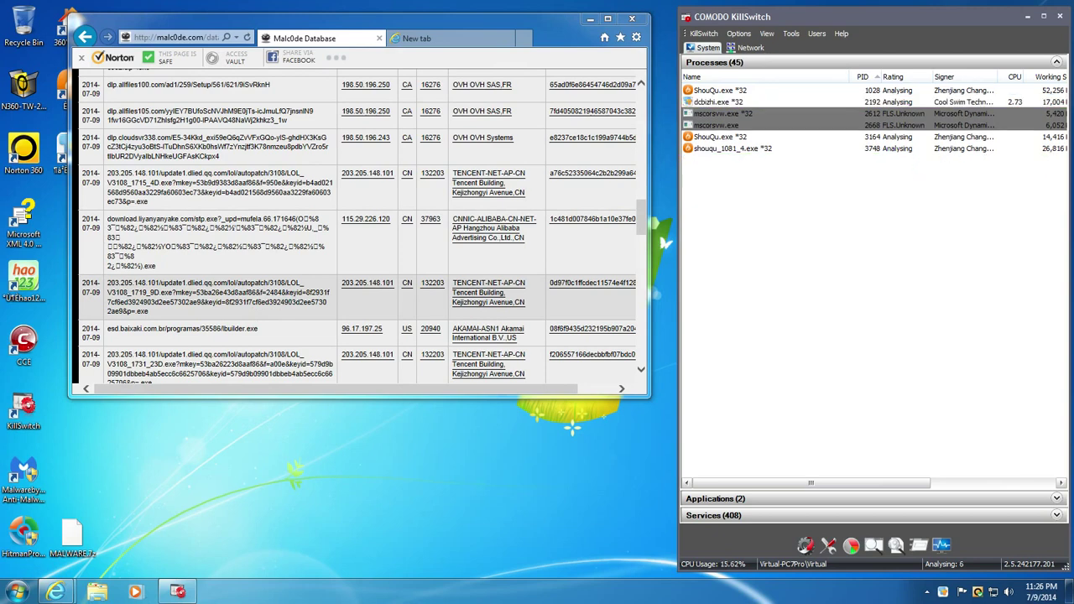
pyautogui.scroll(-5, 375, 233)
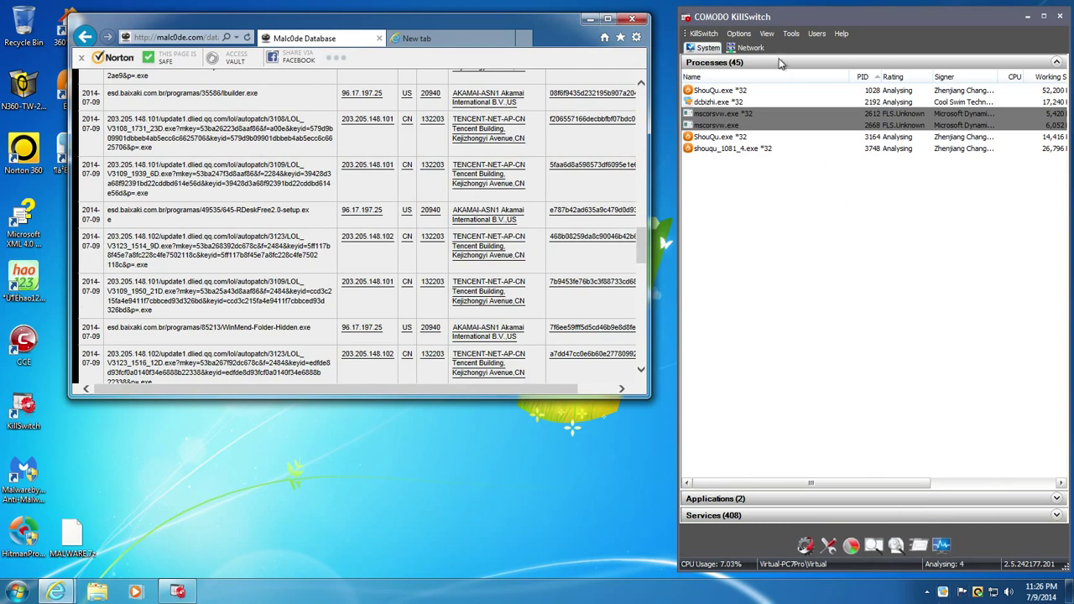
pyautogui.click(749, 49)
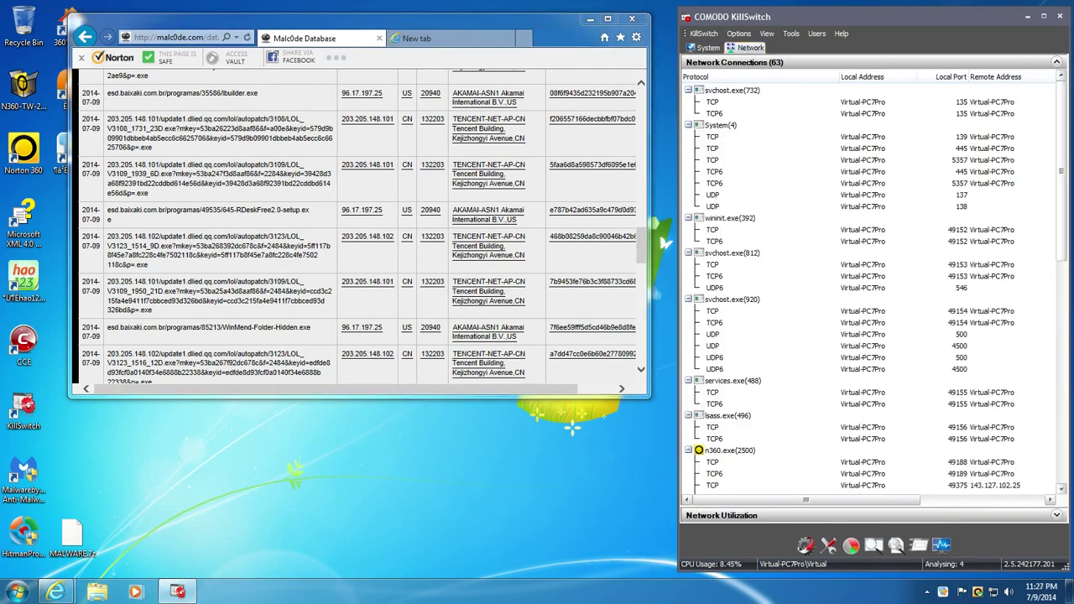
# - Close the Chinese wallpaper app and select the WinMend-Folder-Hidden.exe and rescueteam2_setup.exe URLs
pyautogui.moveTo(1062, 168); pyautogui.dragTo(1062, 392)
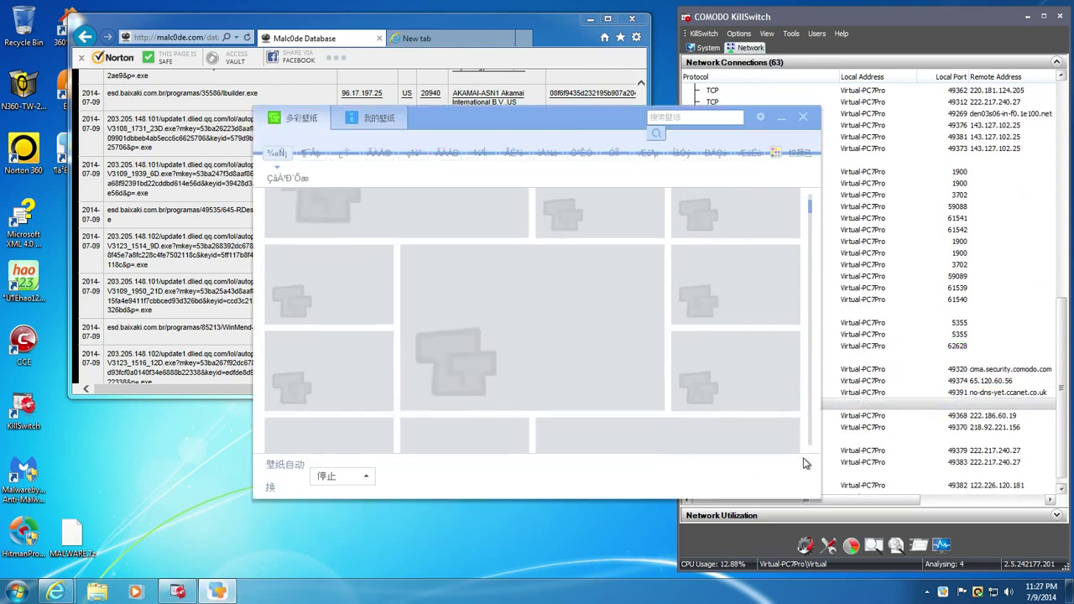
pyautogui.click(804, 117)
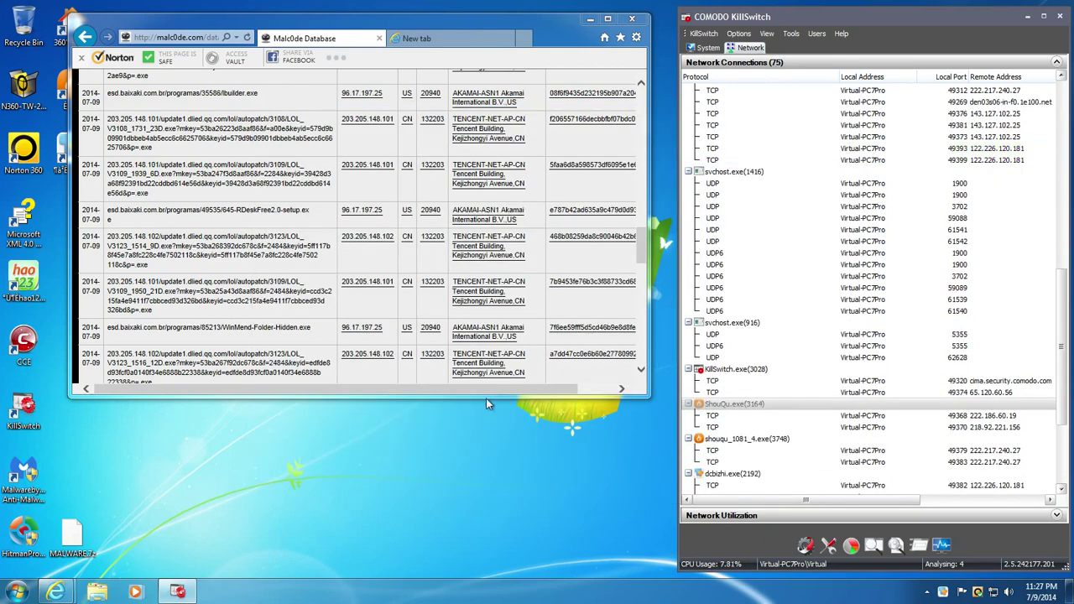
pyautogui.doubleClick(285, 329)
pyautogui.tripleClick(283, 329)
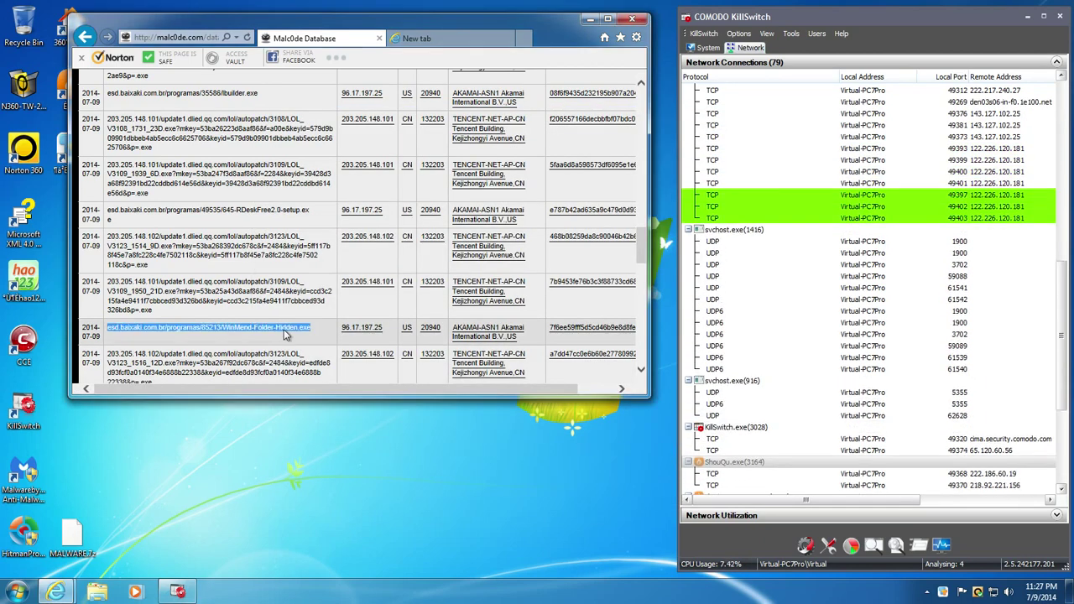
pyautogui.scroll(-3, 283, 329)
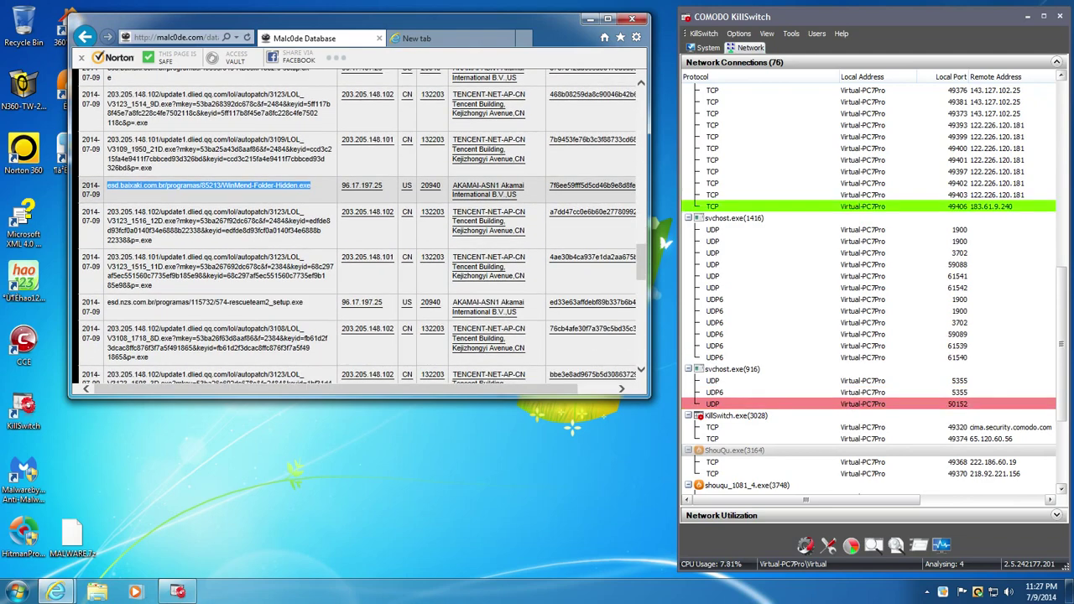
pyautogui.doubleClick(281, 302)
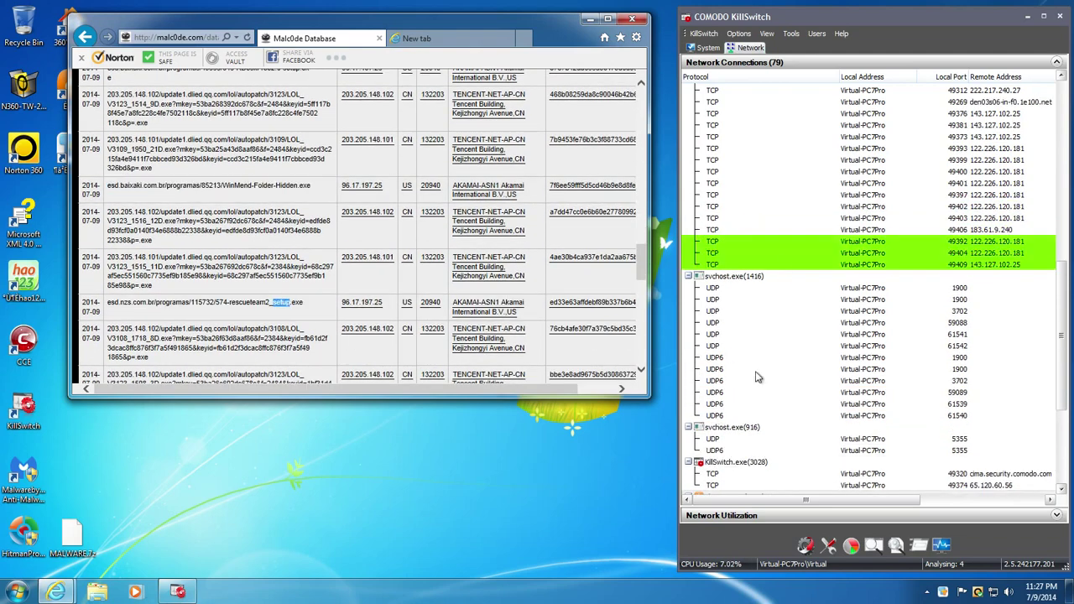
# - Check KillSwitch's connections, copy the i1.megagetnews.net/addons/agup.exe URL, and open a new tab
pyautogui.click(1064, 361)
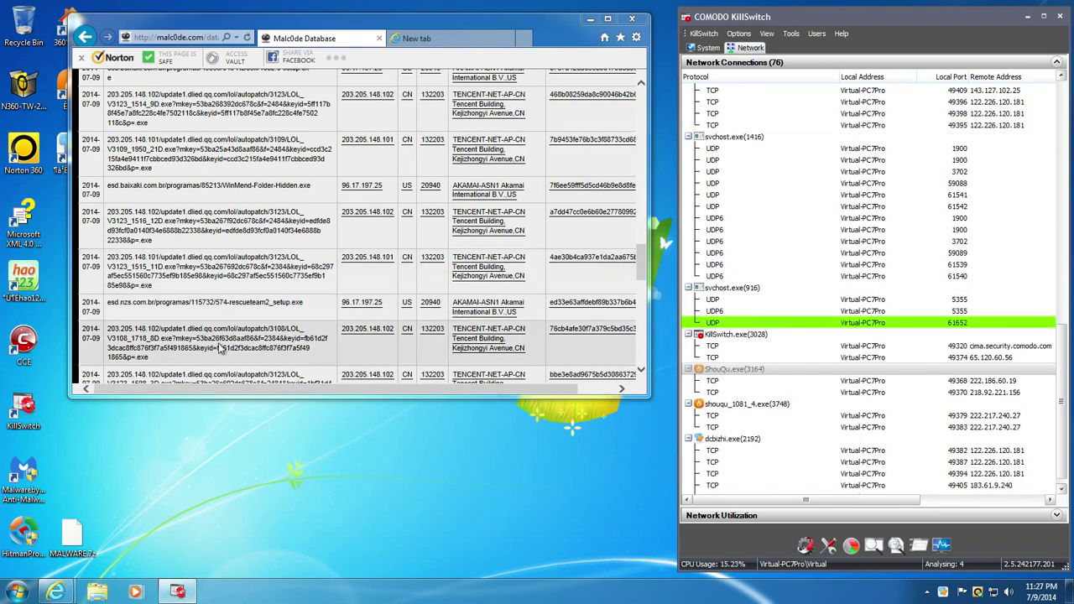
pyautogui.moveTo(252, 24); pyautogui.dragTo(329, 25)
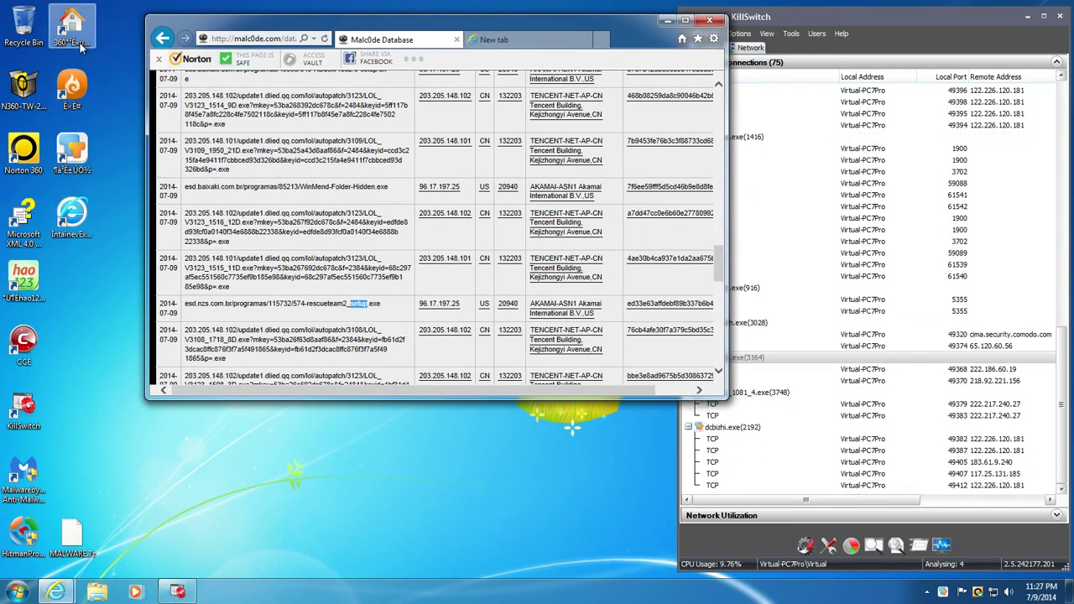
pyautogui.moveTo(218, 15); pyautogui.dragTo(180, 10)
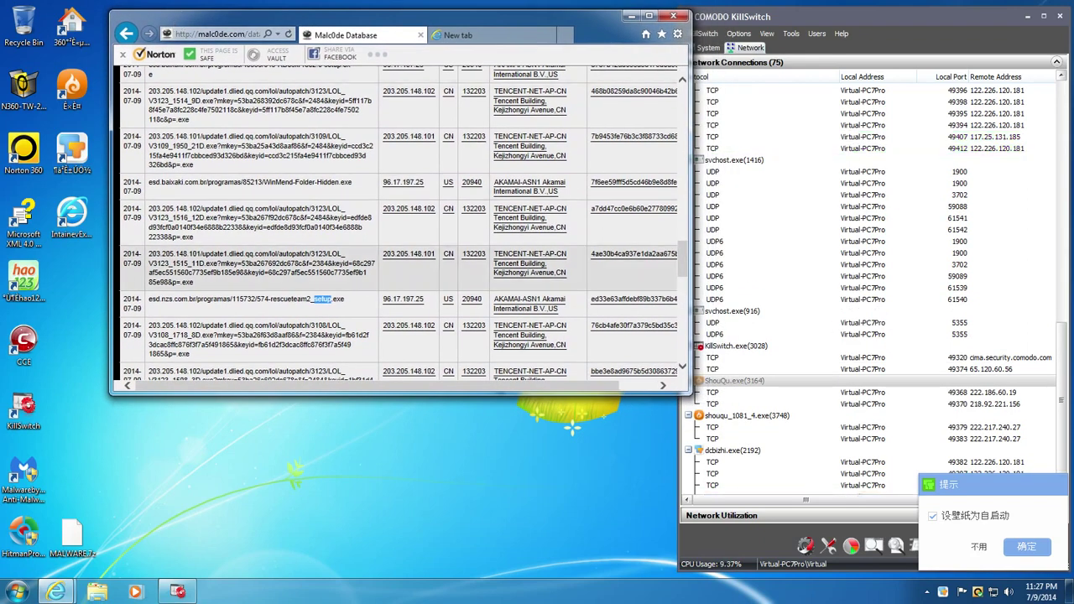
pyautogui.tripleClick(191, 339)
pyautogui.scroll(-3, 192, 339)
pyautogui.moveTo(147, 275); pyautogui.dragTo(265, 275)
pyautogui.hotkey('ctrl', 'c')
pyautogui.click(441, 40)
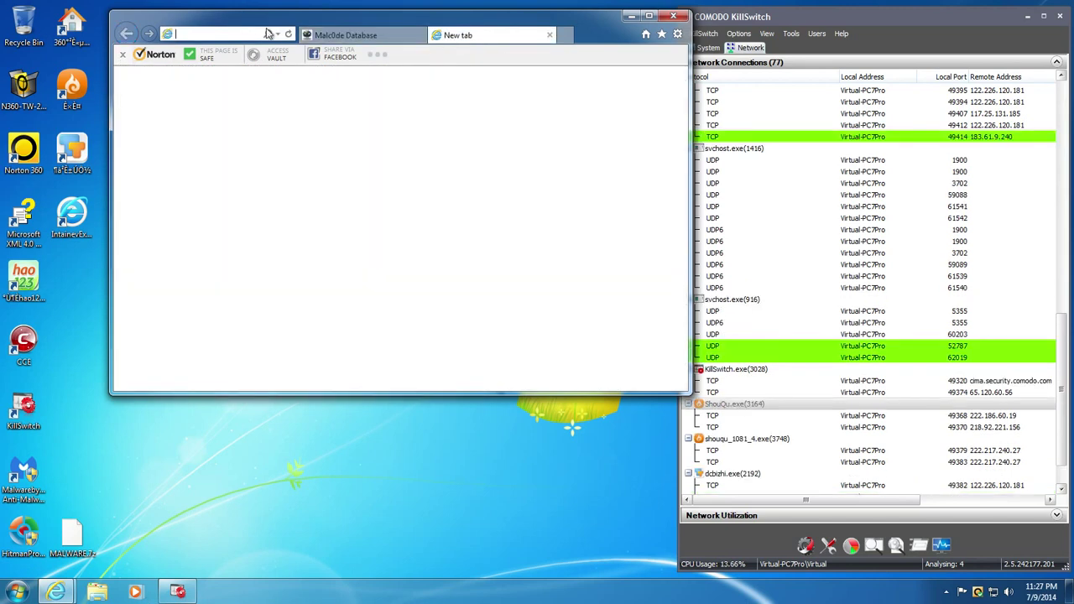
# - Load the copied agup.exe URL and run the downloaded sample
pyautogui.hotkey('ctrl', 'v')
pyautogui.press('Return')
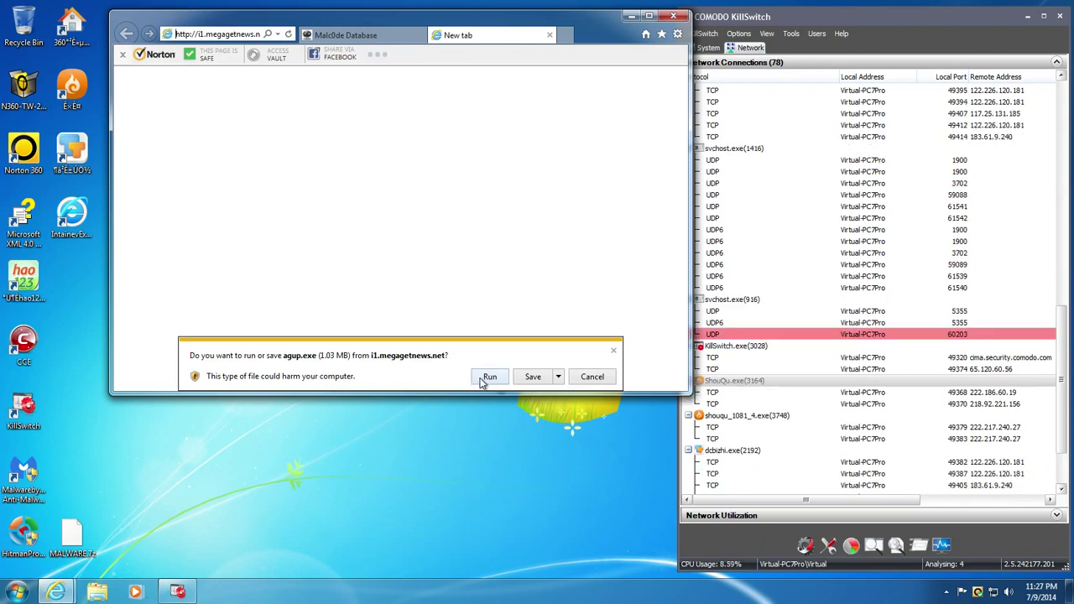
pyautogui.click(485, 379)
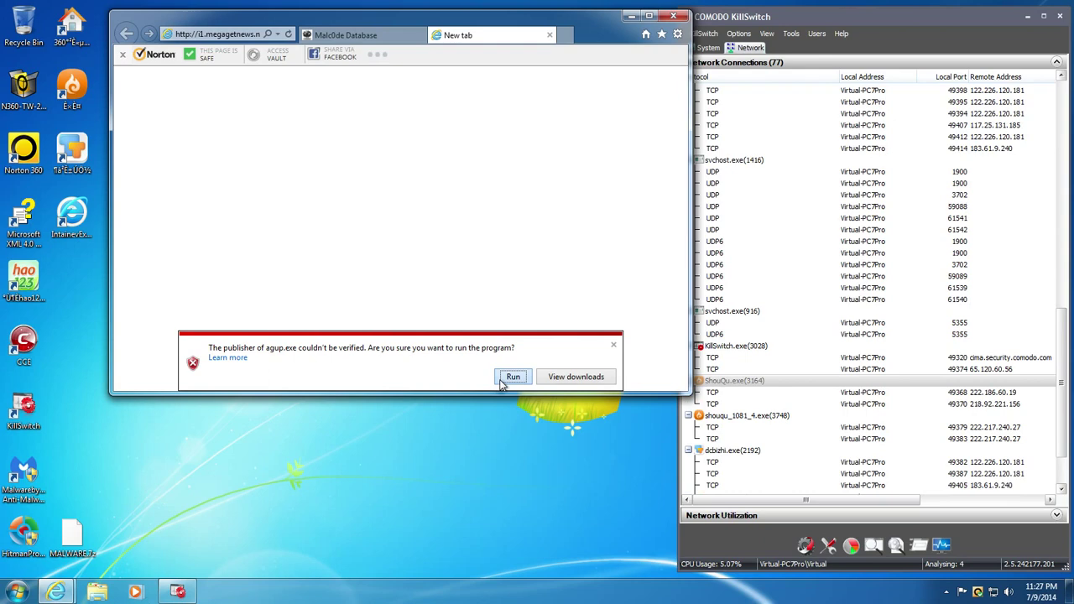
pyautogui.click(513, 377)
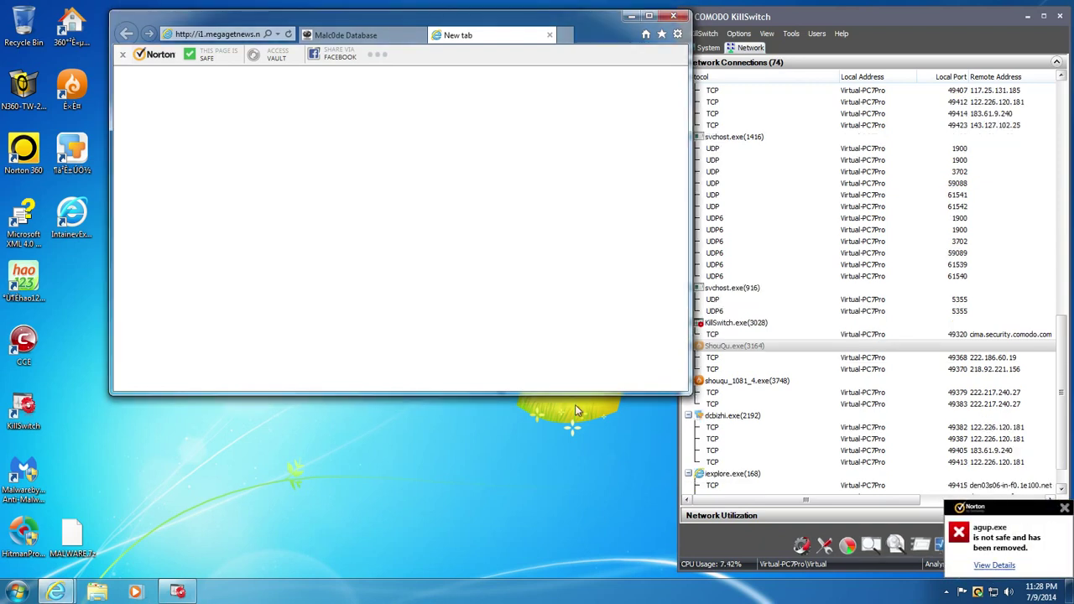
# - View Norton's unsafe verdict on agup.exe, close File Insight, and return to the Malc0de list
pyautogui.click(997, 542)
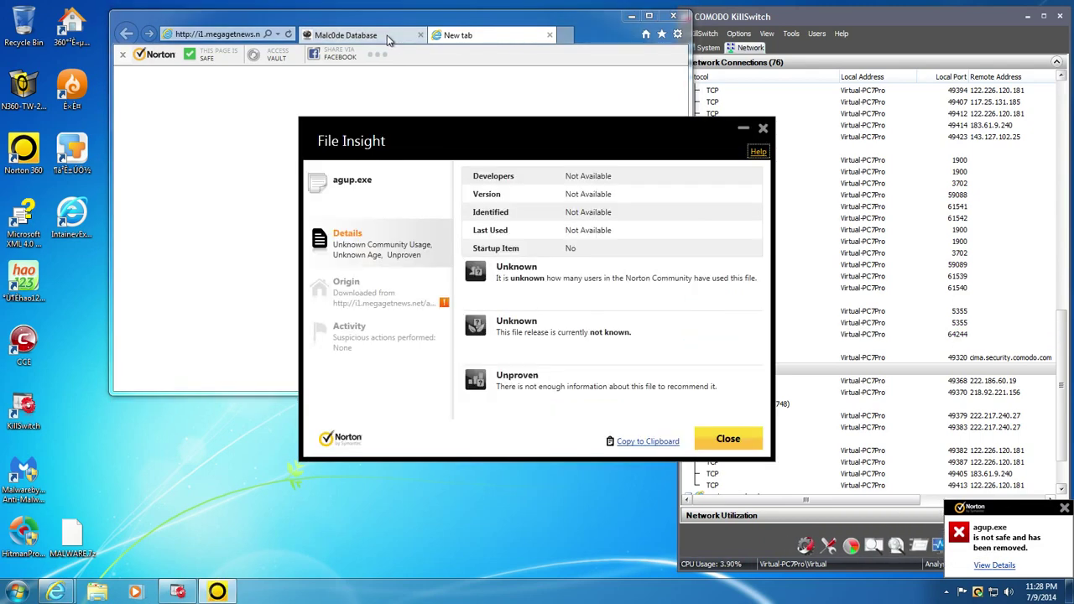
pyautogui.click(388, 40)
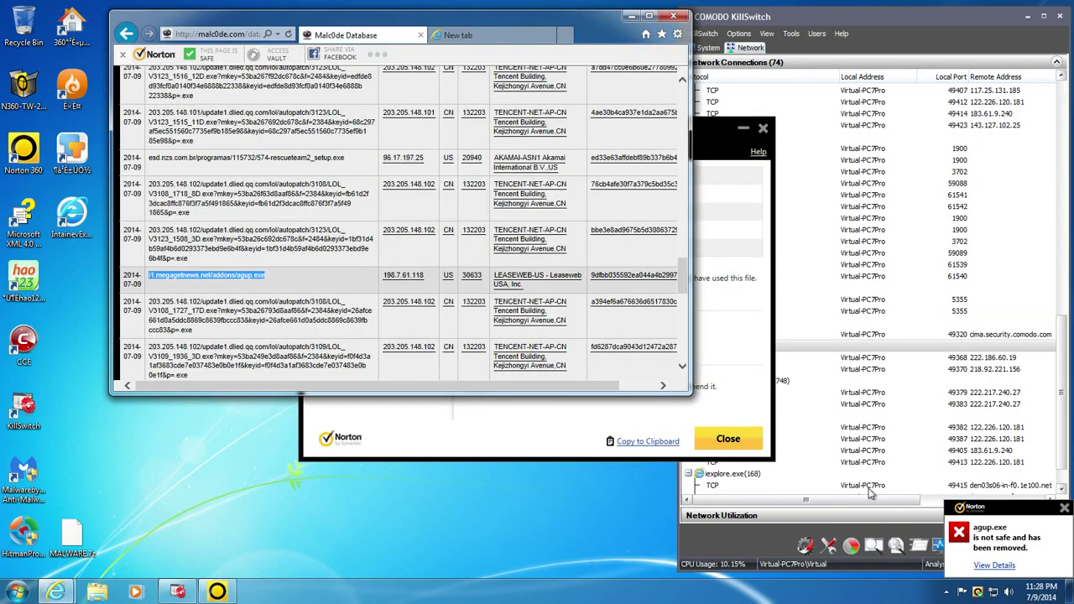
pyautogui.click(712, 132)
pyautogui.click(720, 440)
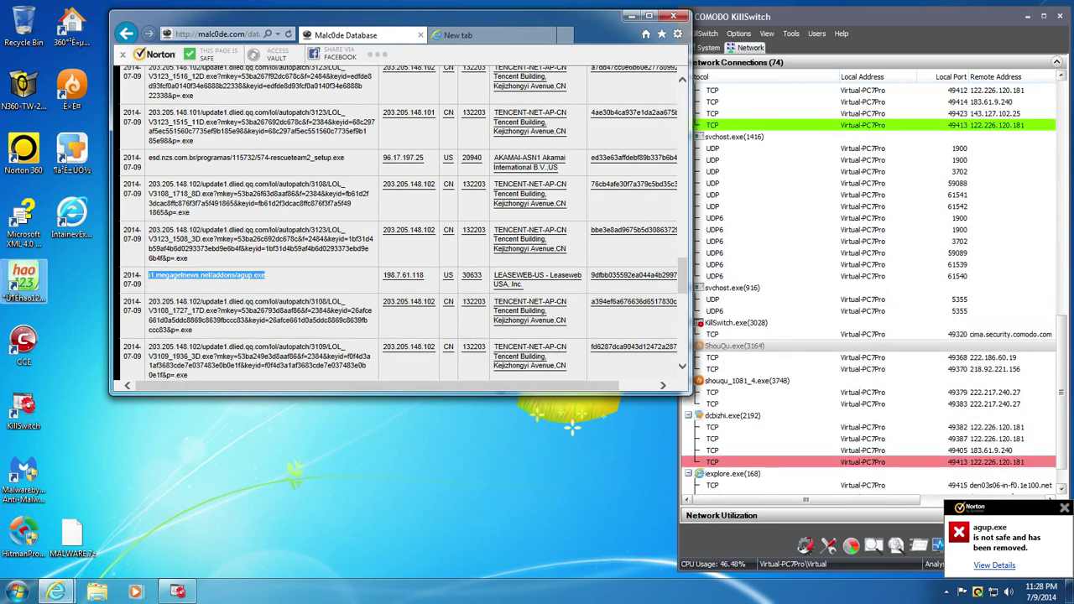
# - Copy the destre45.com/bl/pandora.exe link and load it in the second tab
pyautogui.scroll(-3, 403, 218)
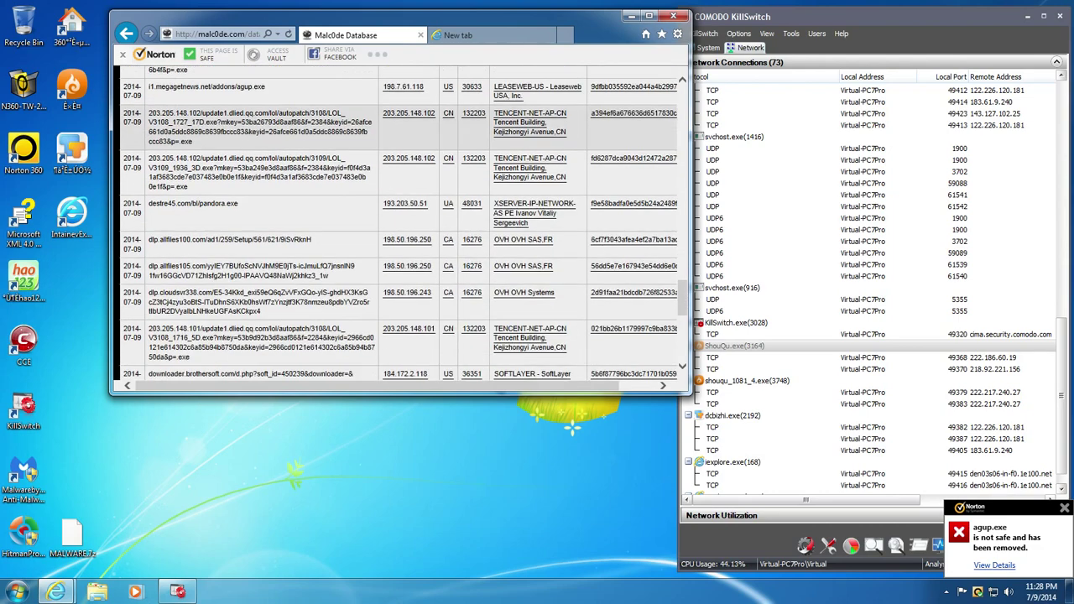
pyautogui.scroll(-1, 286, 300)
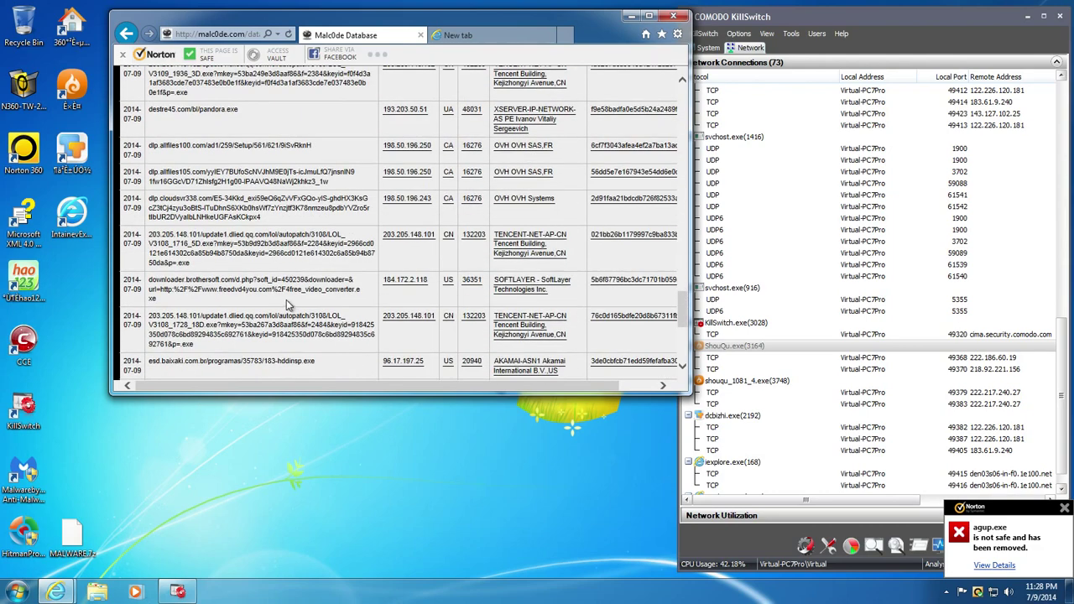
pyautogui.tripleClick(216, 112)
pyautogui.hotkey('ctrl', 'c')
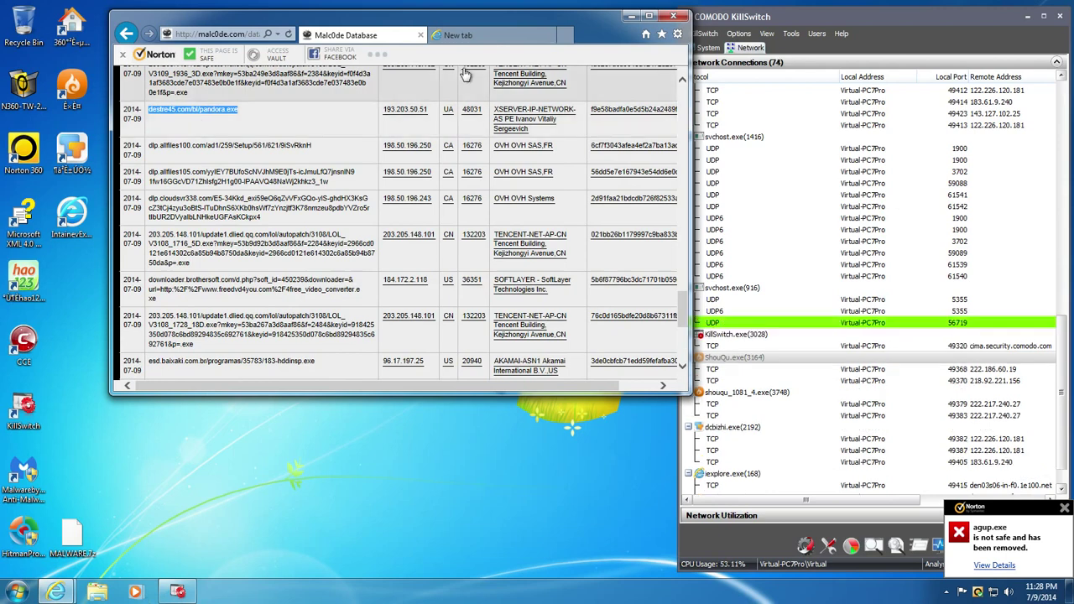
pyautogui.click(466, 35)
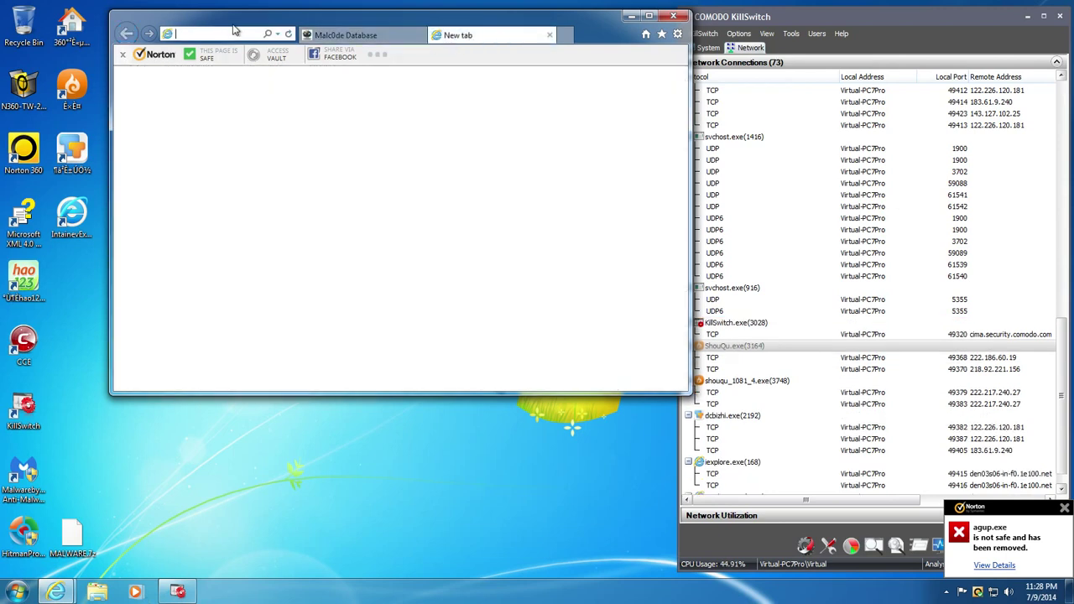
pyautogui.hotkey('ctrl', 'v')
pyautogui.press('Return')
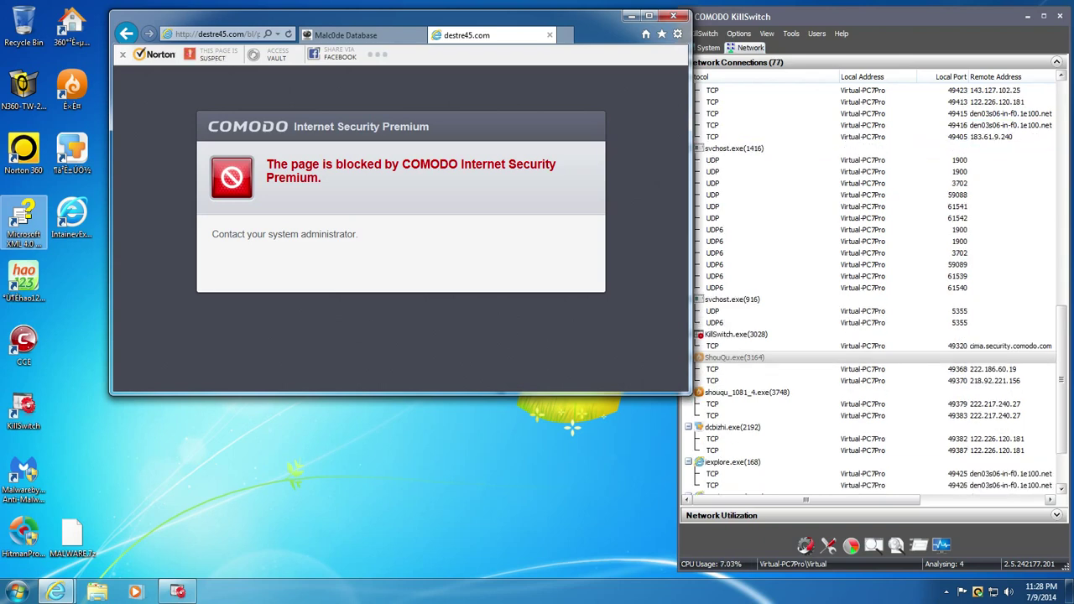
# - Retry the COMODO-blocked pandora.exe address, then return to the Malc0de list
pyautogui.click(218, 33)
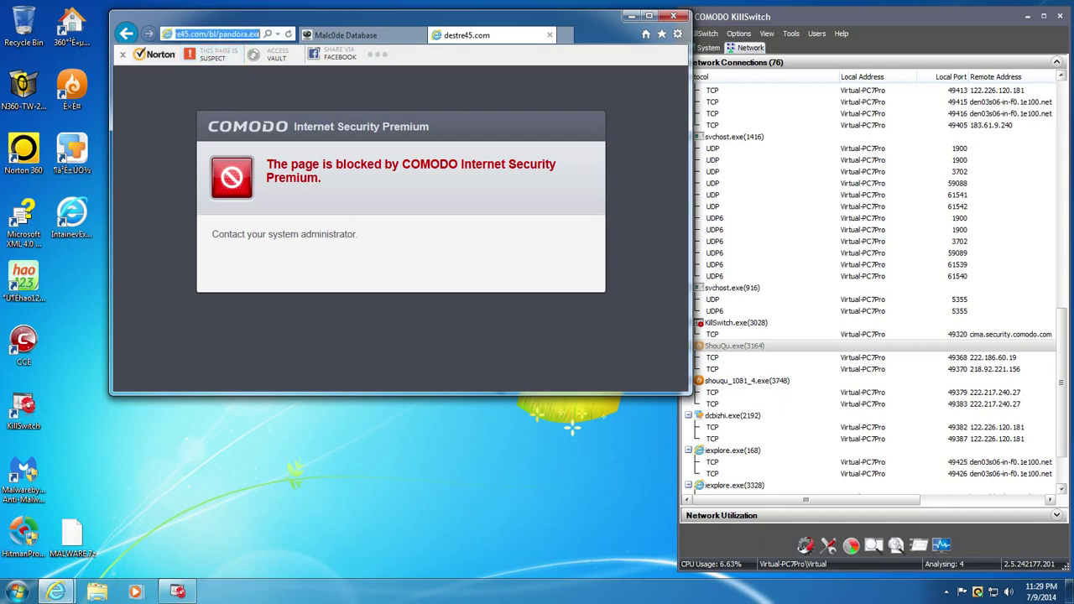
pyautogui.press('Return')
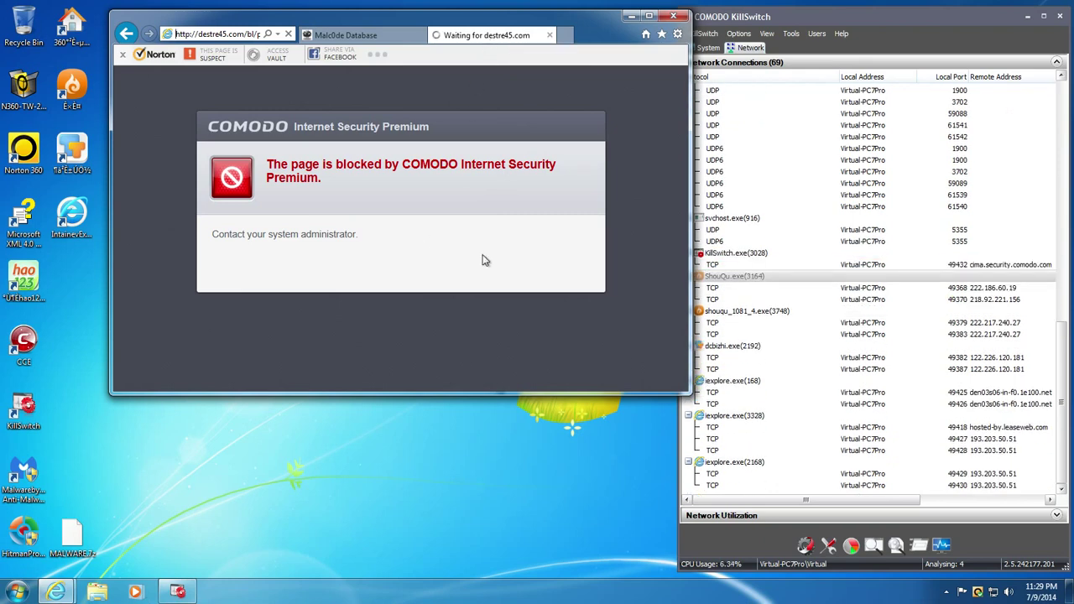
pyautogui.click(346, 35)
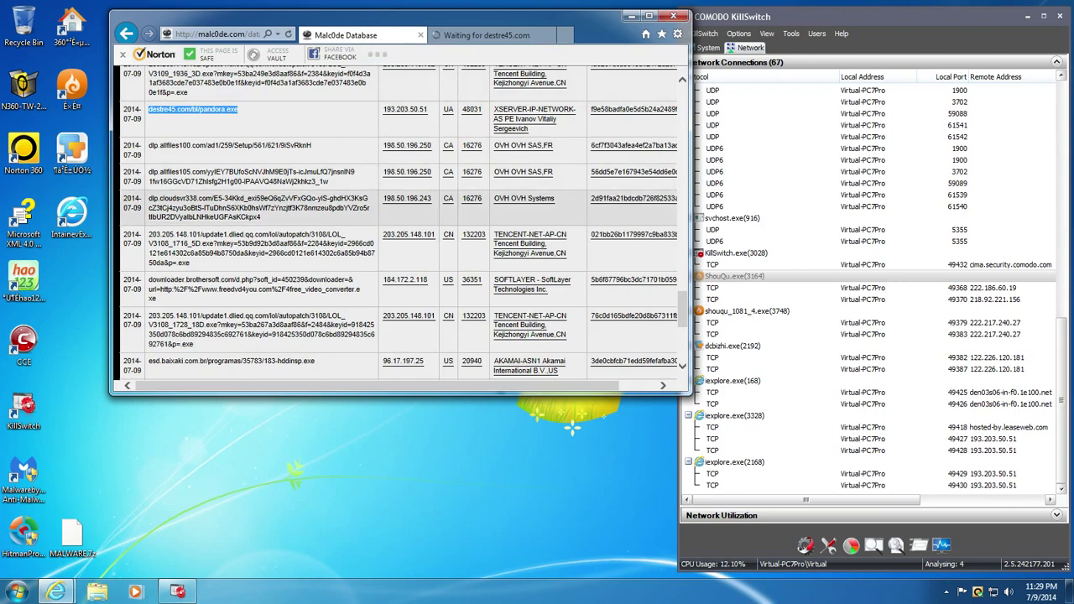
# - Copy the esd.baixaki.com.br SwitcherSetup46.exe link, load it in the destre45 tab, and run it
pyautogui.scroll(-2, 270, 216)
pyautogui.scroll(-1, 270, 215)
pyautogui.tripleClick(240, 268)
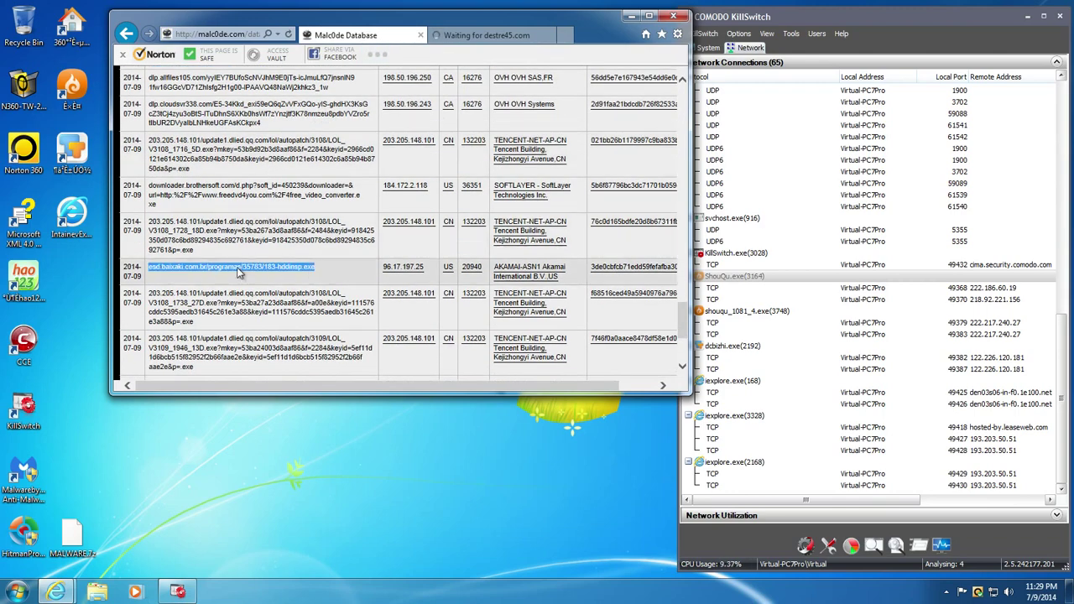
pyautogui.scroll(-3, 239, 271)
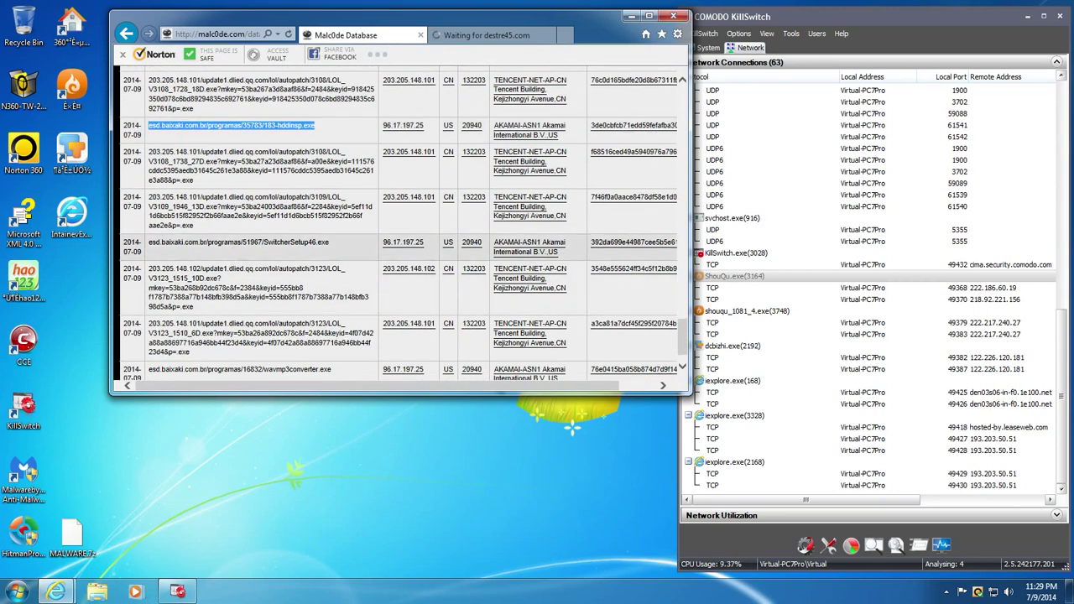
pyautogui.tripleClick(235, 243)
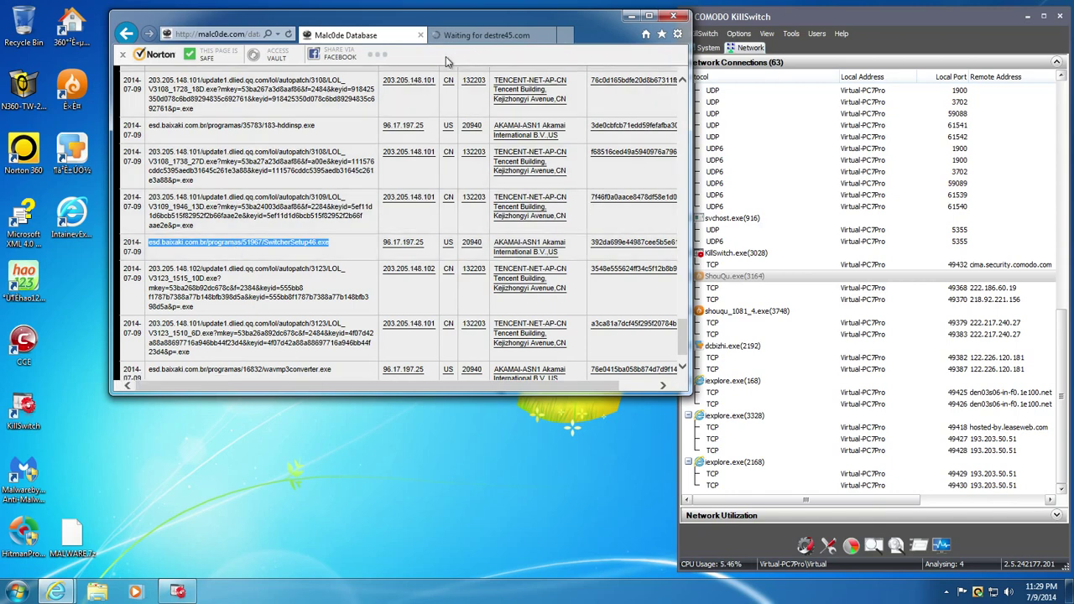
pyautogui.click(487, 35)
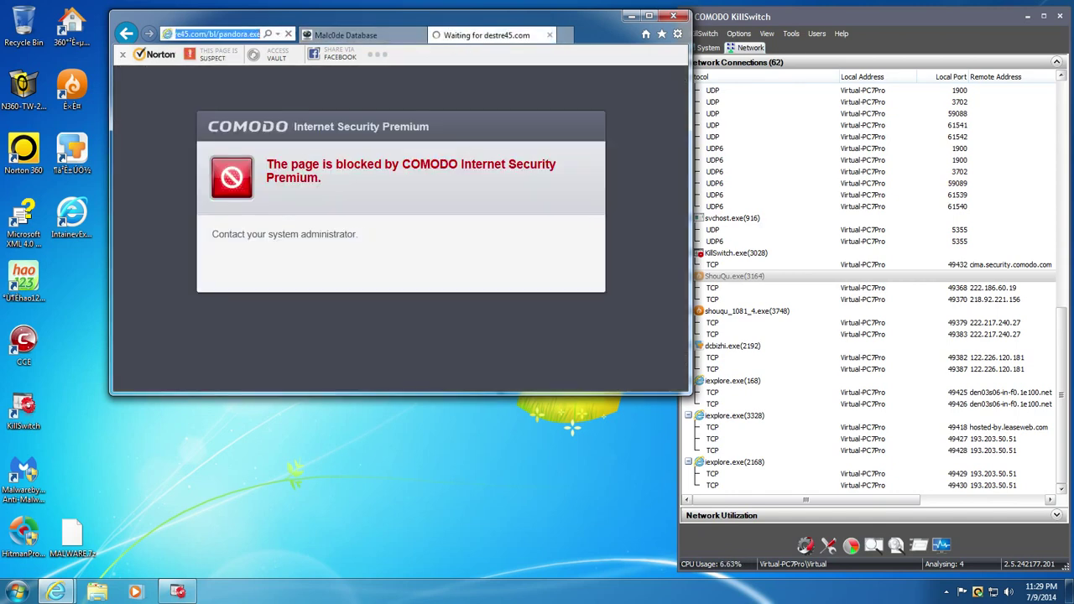
pyautogui.hotkey('ctrl', 'v')
pyautogui.press('Return')
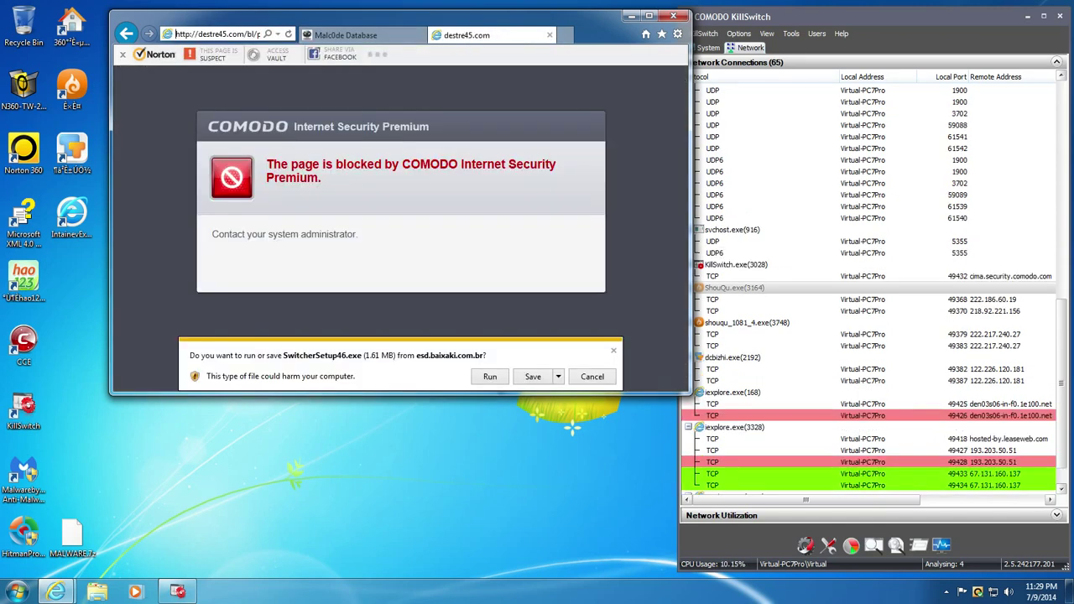
pyautogui.click(487, 380)
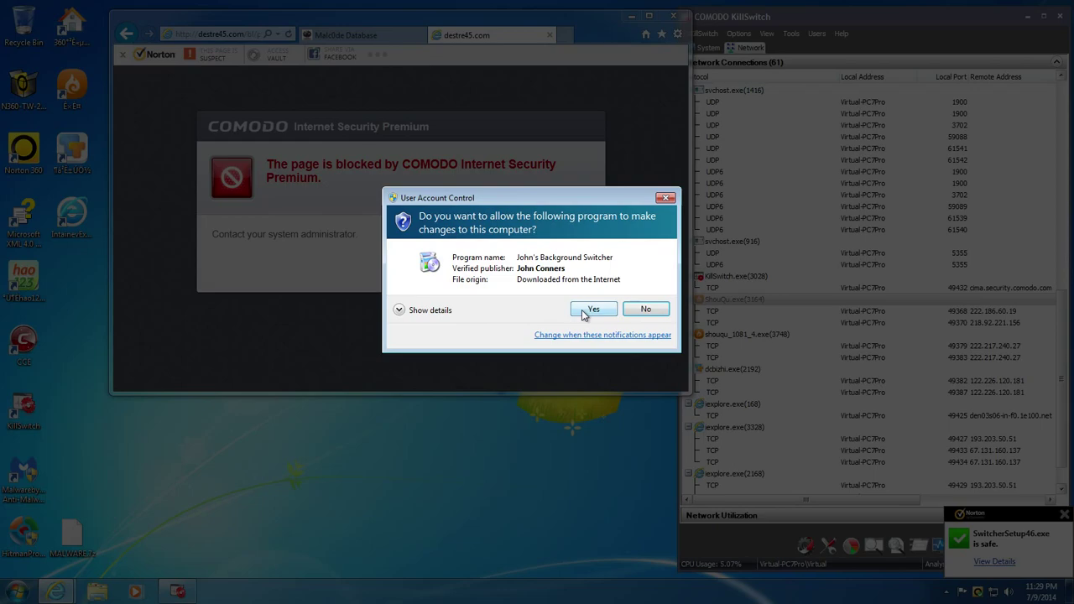
# - Approve UAC, tick the Desktop icon component, reach install location, then view Norton's au_.exe detection
pyautogui.click(594, 310)
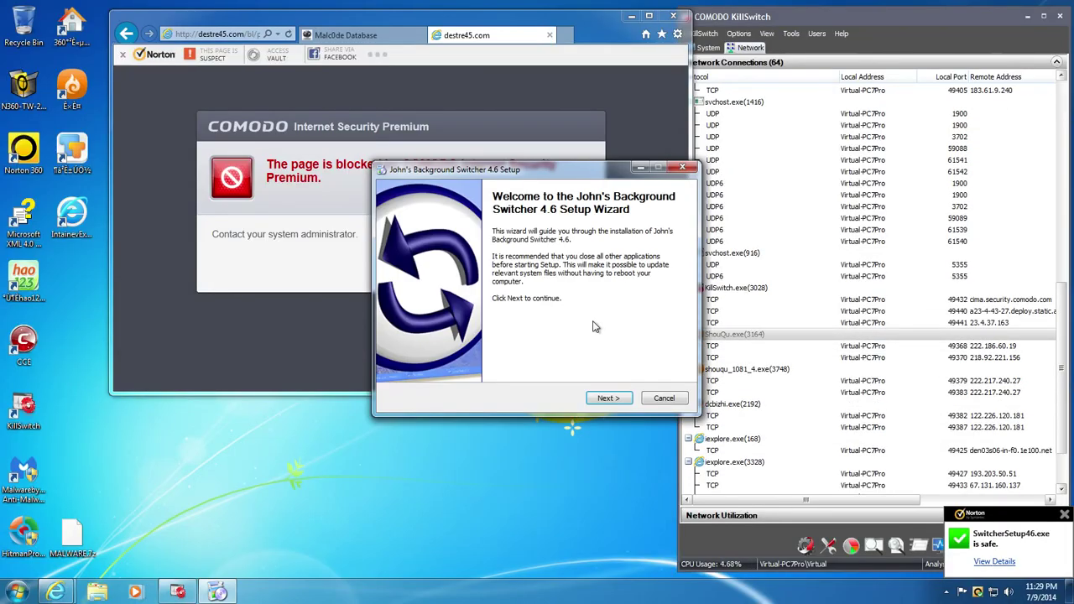
pyautogui.click(608, 398)
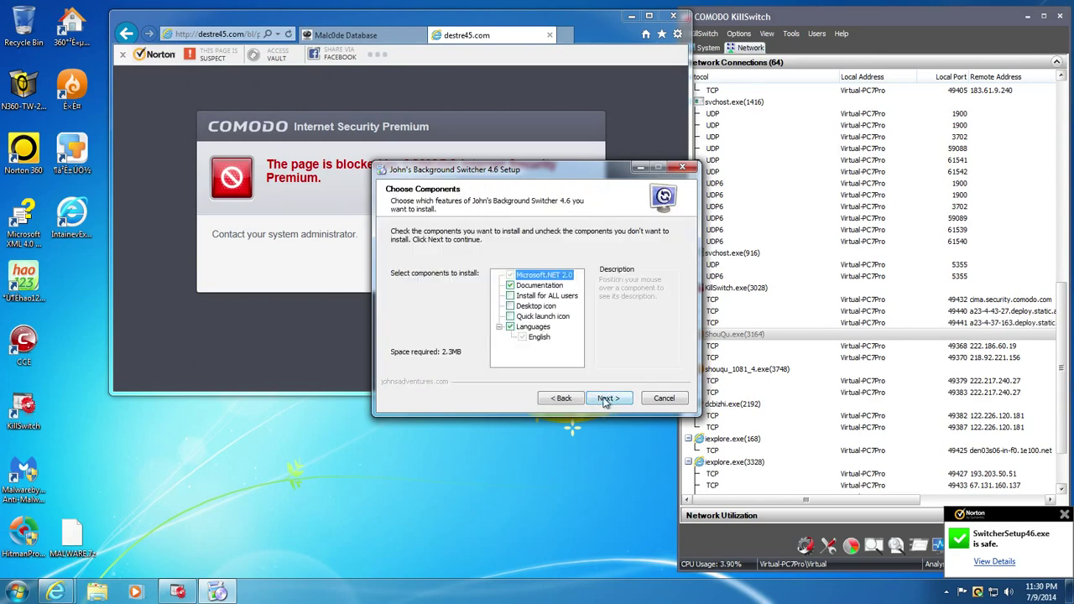
pyautogui.click(579, 400)
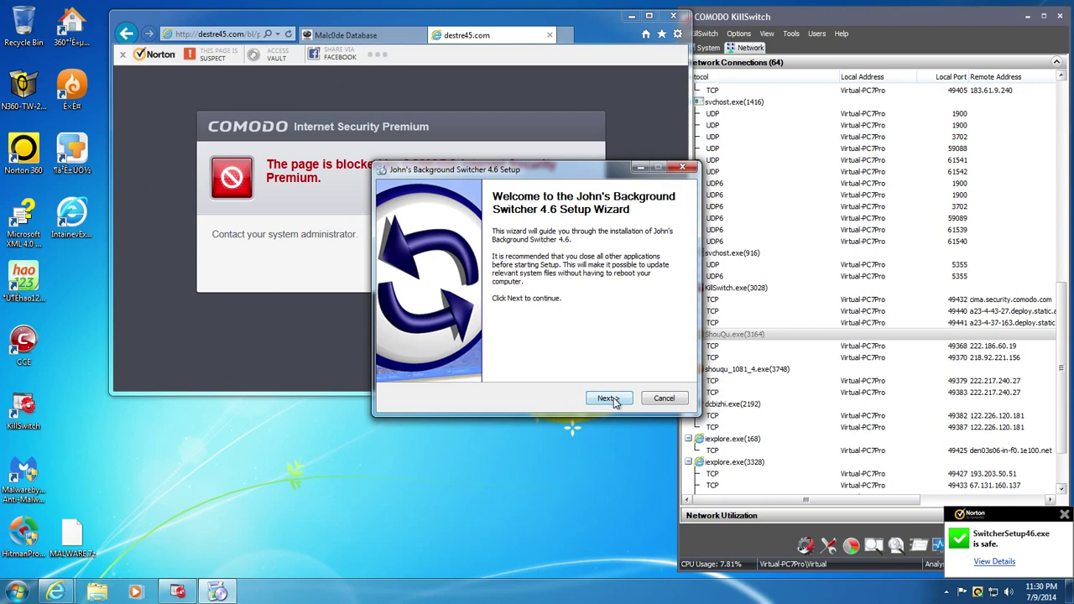
pyautogui.click(609, 398)
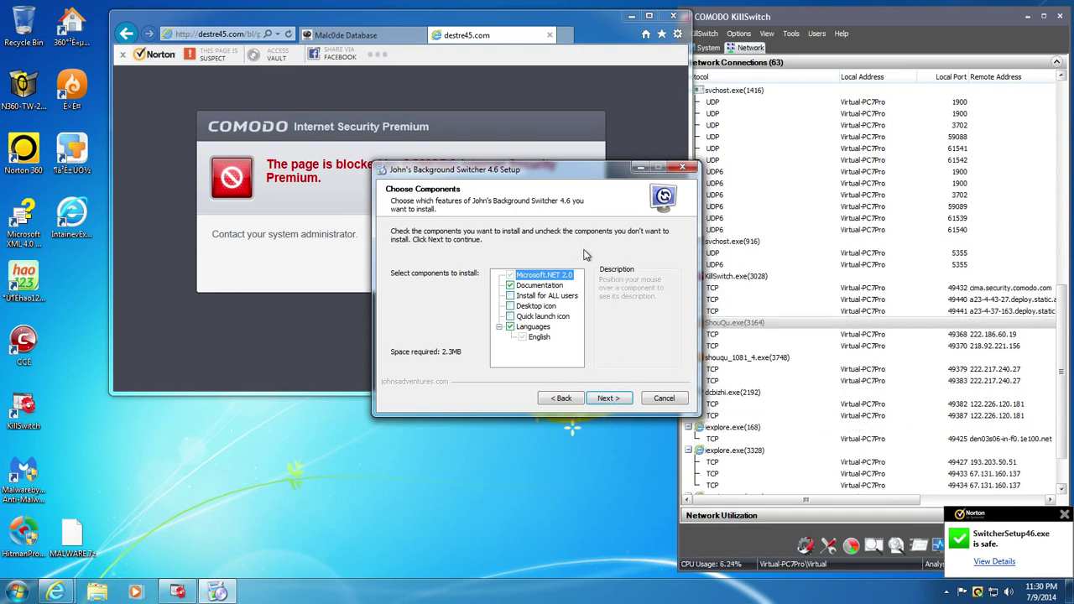
pyautogui.click(549, 307)
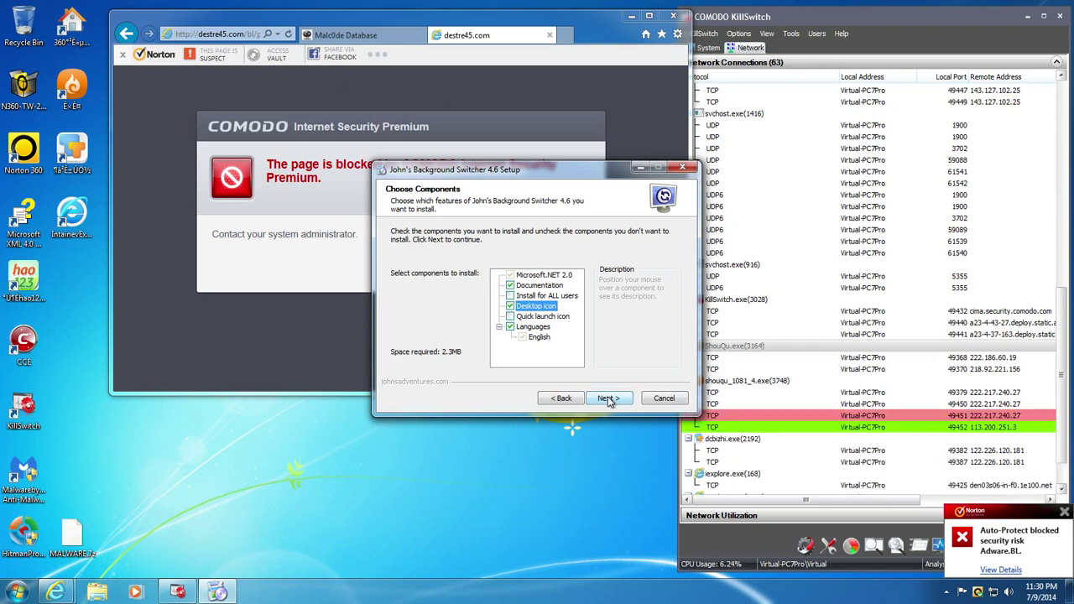
pyautogui.click(609, 399)
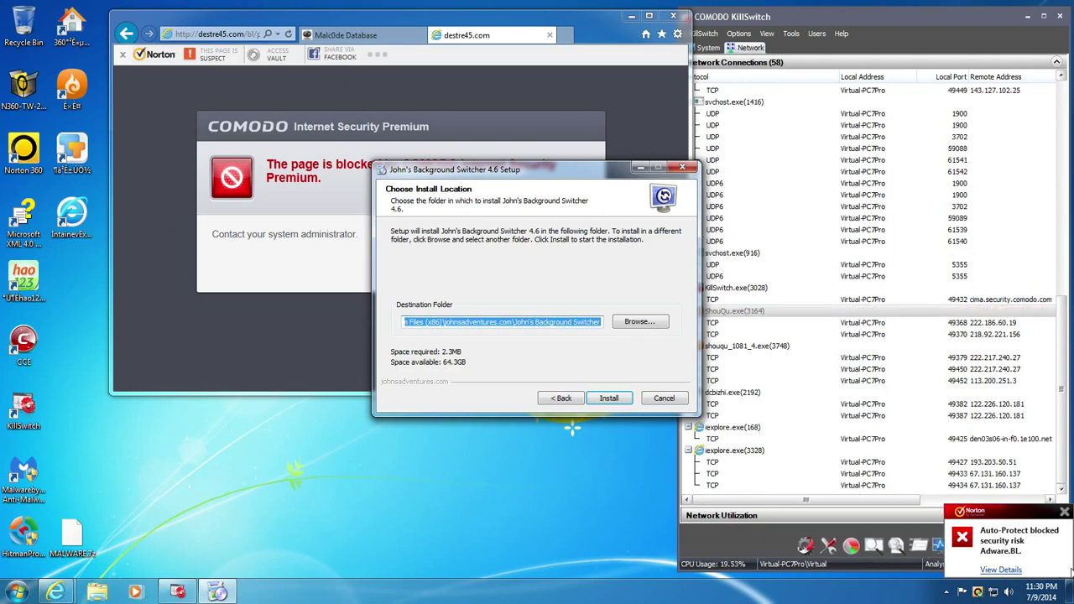
pyautogui.click(1011, 570)
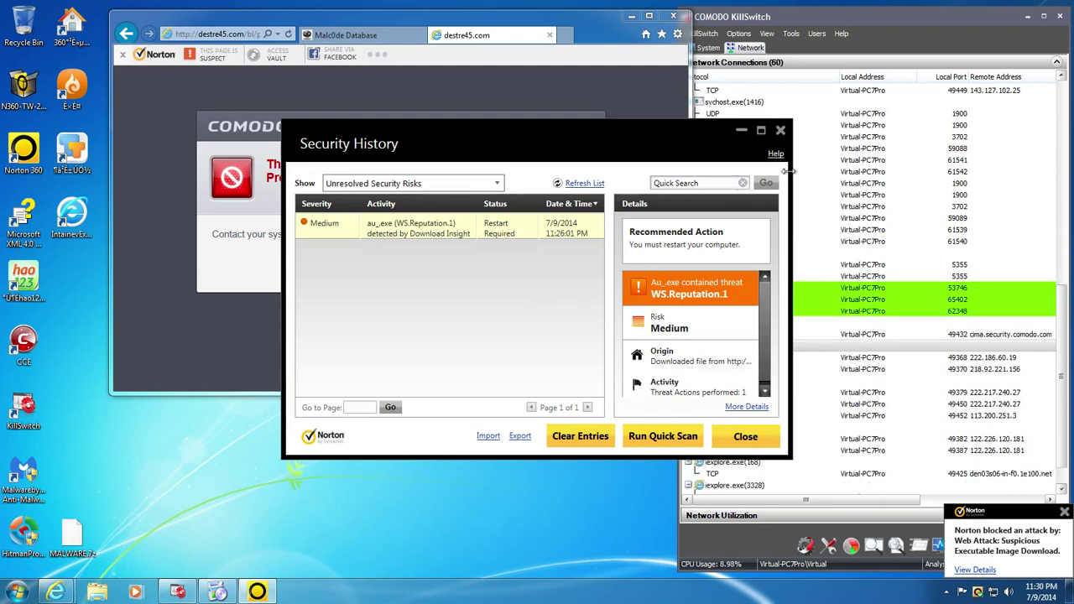
# - Close Norton 360's Security History window showing the au_.exe WS.Reputation.1 detection
pyautogui.click(779, 133)
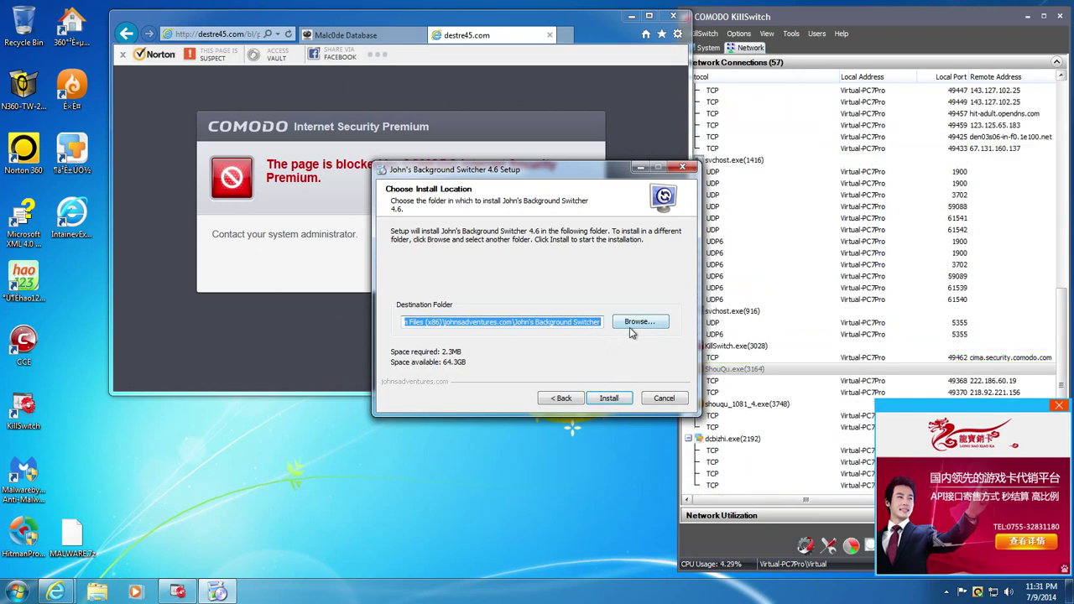
# - Install John's Background Switcher 4.6, untick the what's-new and run-after-setup options, and finish
pyautogui.click(610, 398)
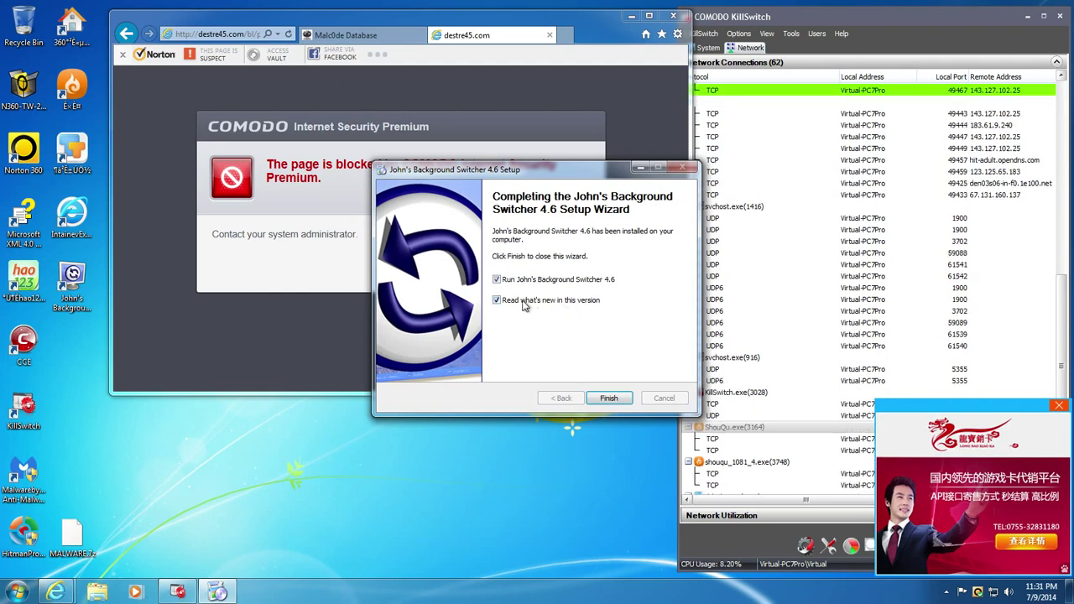
pyautogui.click(497, 301)
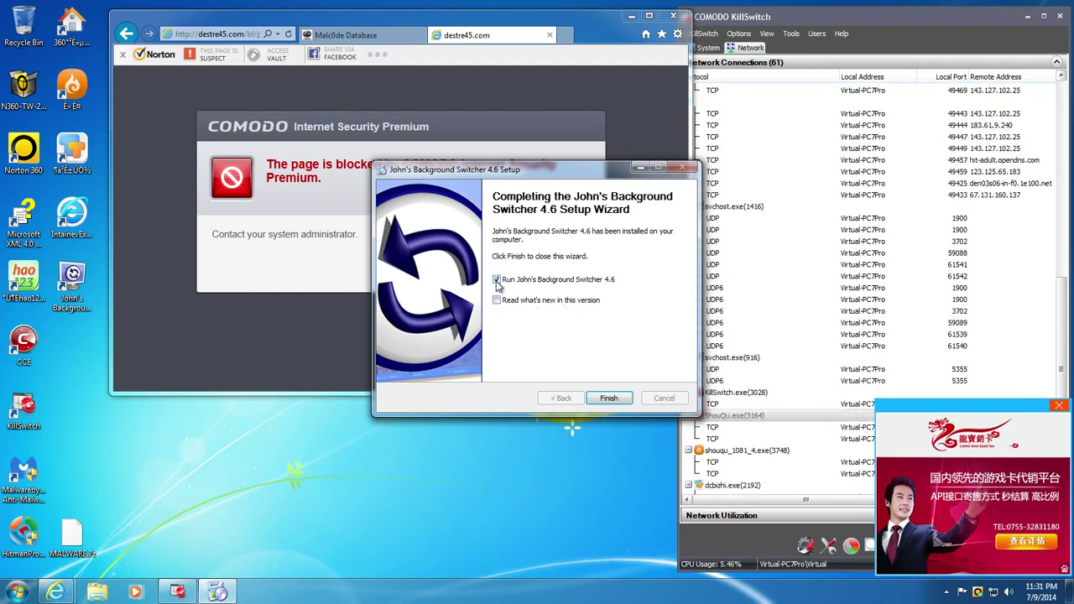
pyautogui.click(497, 284)
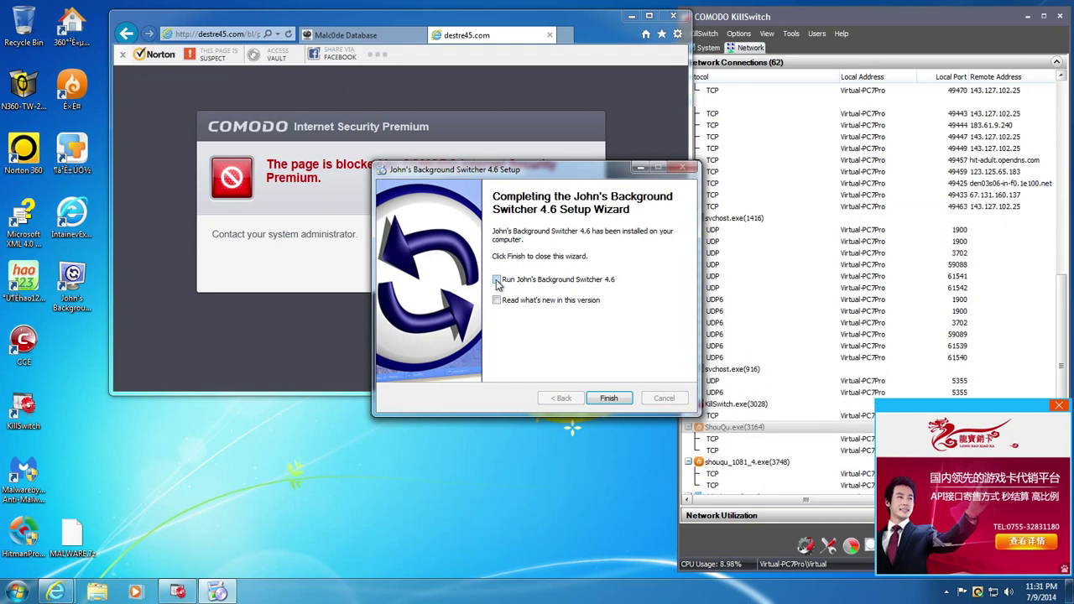
pyautogui.click(497, 283)
pyautogui.click(498, 282)
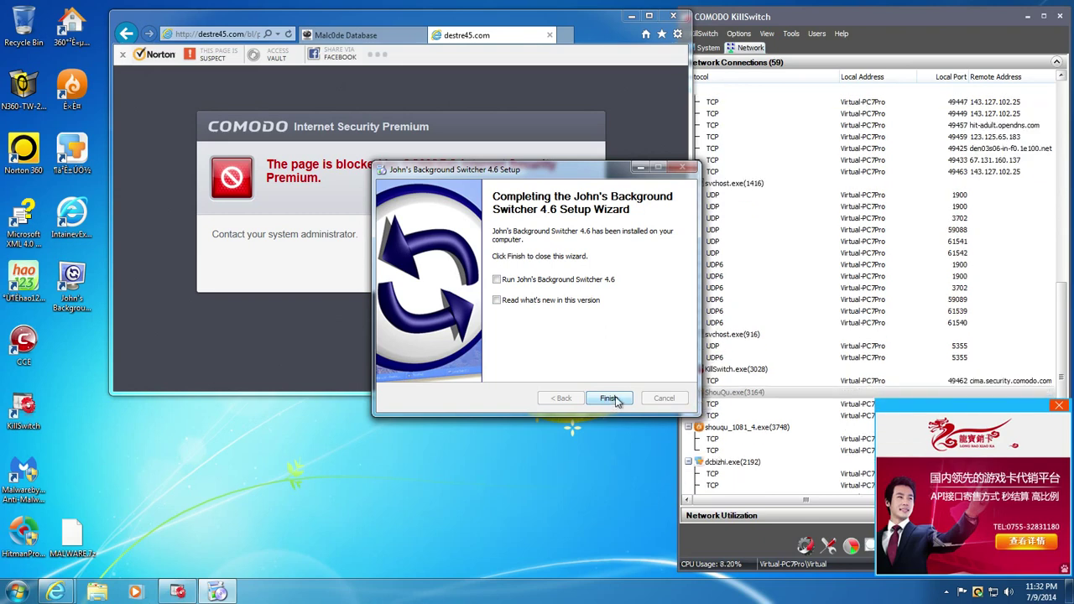
pyautogui.click(609, 399)
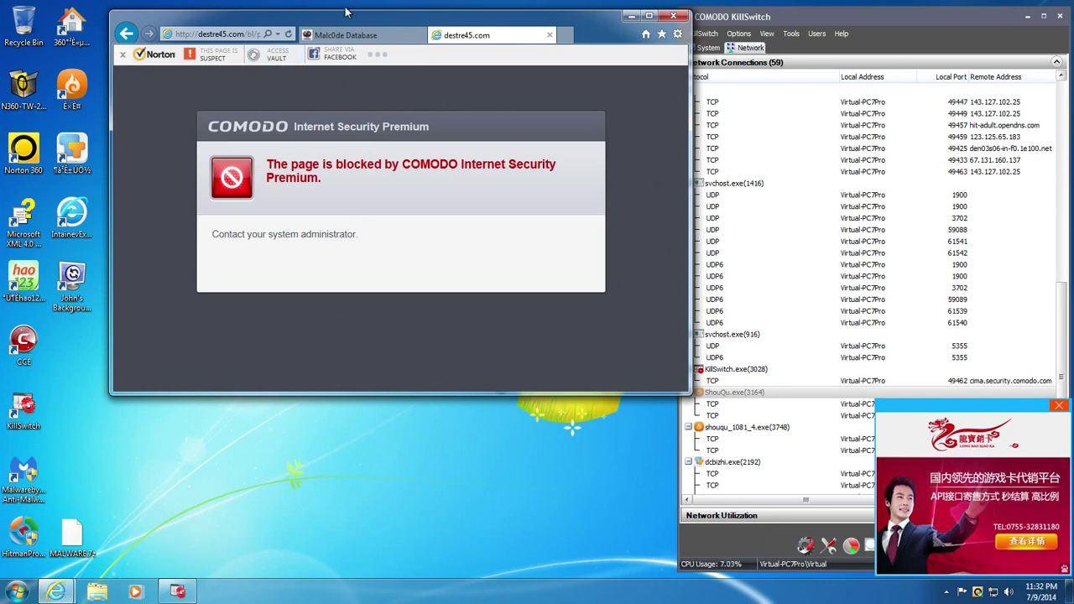
# - On the next Malc0de results page, copy the regionrek.ru ss.exe URL
pyautogui.click(346, 34)
pyautogui.scroll(-2, 208, 353)
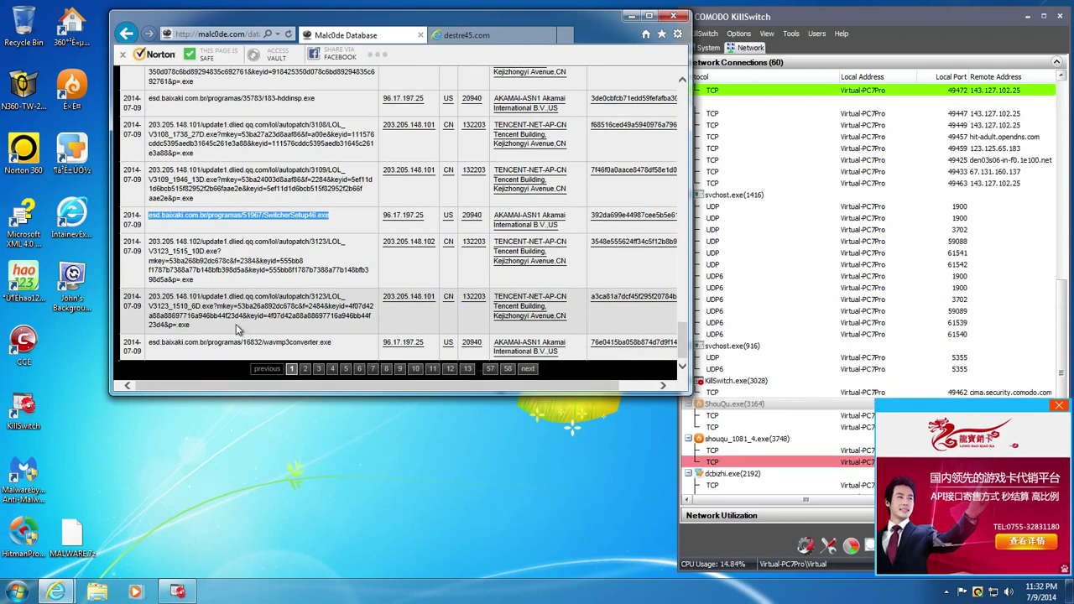
pyautogui.doubleClick(296, 344)
pyautogui.tripleClick(296, 346)
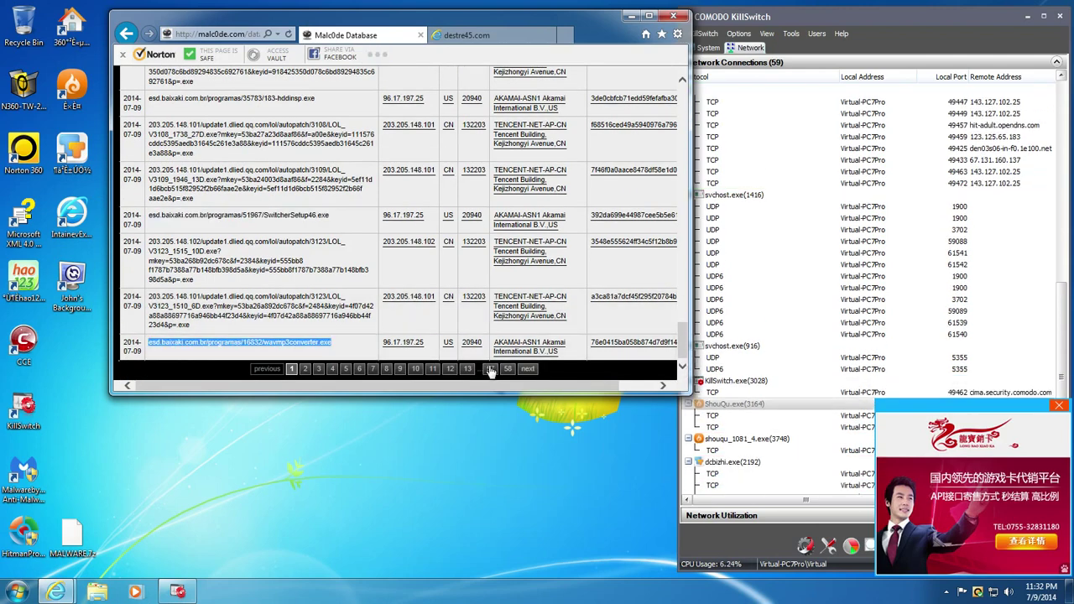
pyautogui.click(305, 369)
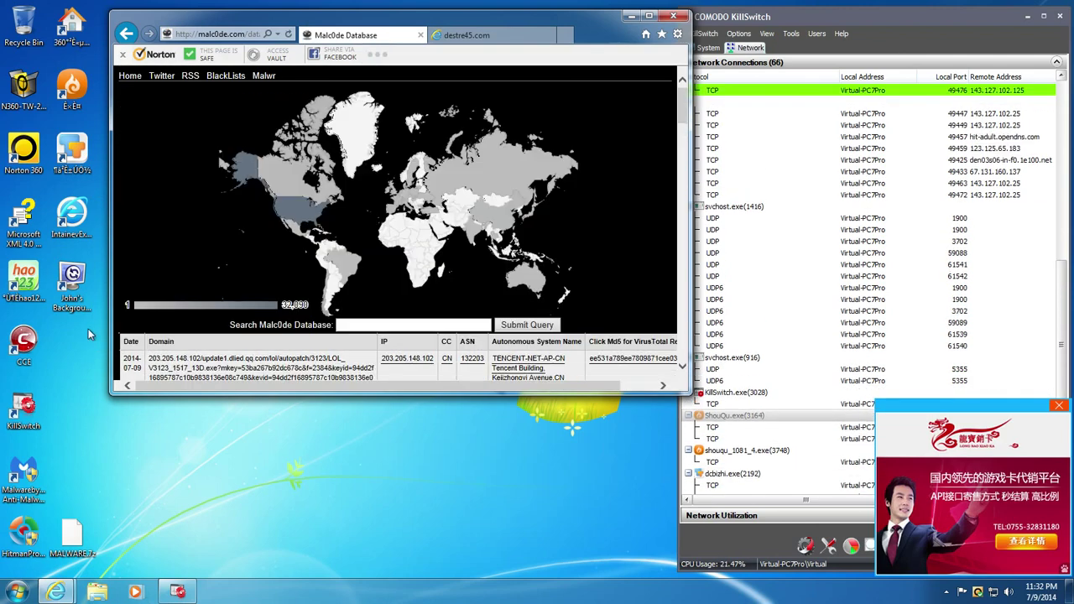
pyautogui.scroll(-5, 206, 167)
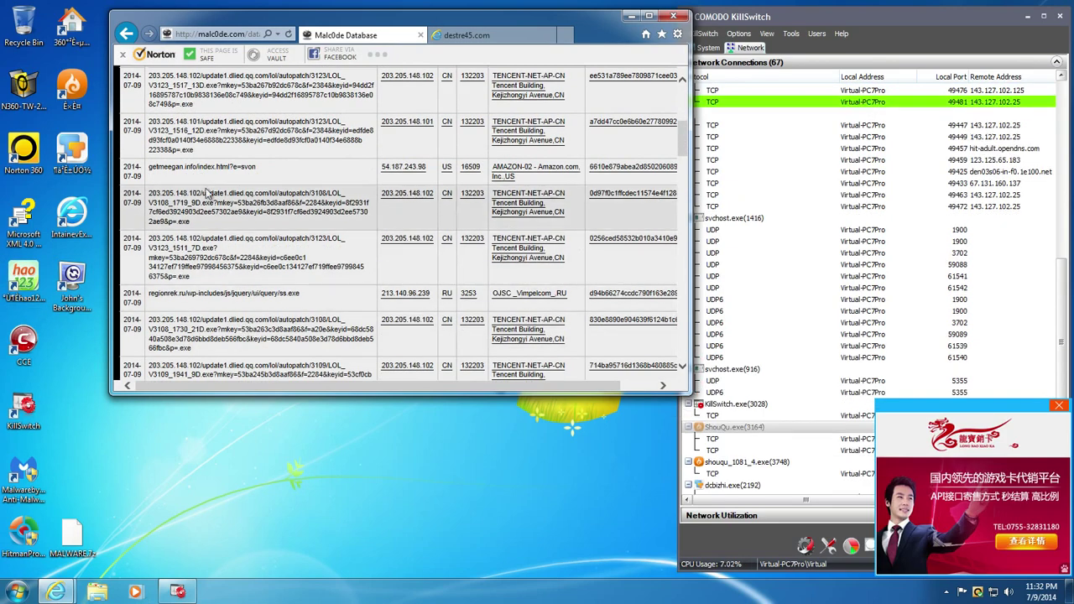
pyautogui.doubleClick(205, 167)
pyautogui.tripleClick(206, 167)
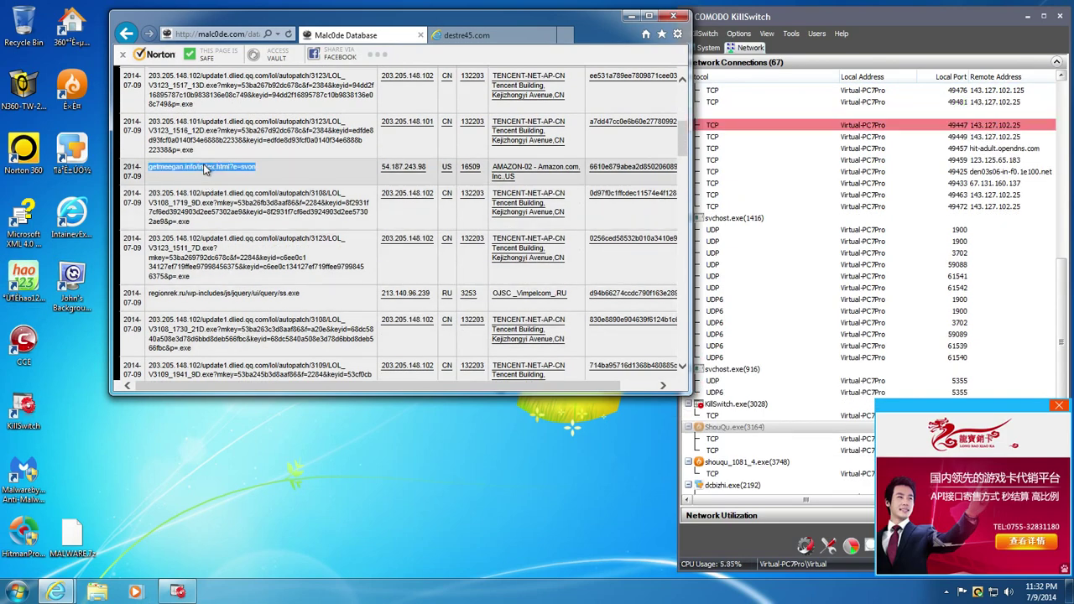
pyautogui.scroll(-1, 206, 167)
pyautogui.tripleClick(216, 248)
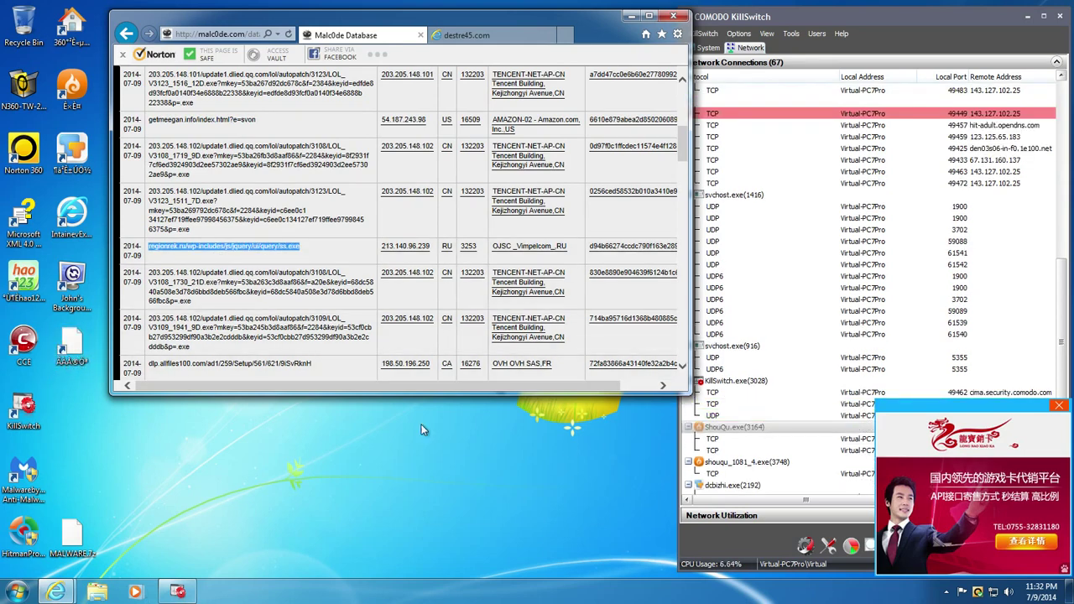
# - Dismiss the advertisement popup, close the blocked destre45.com tab, and open a new tab
pyautogui.click(1057, 408)
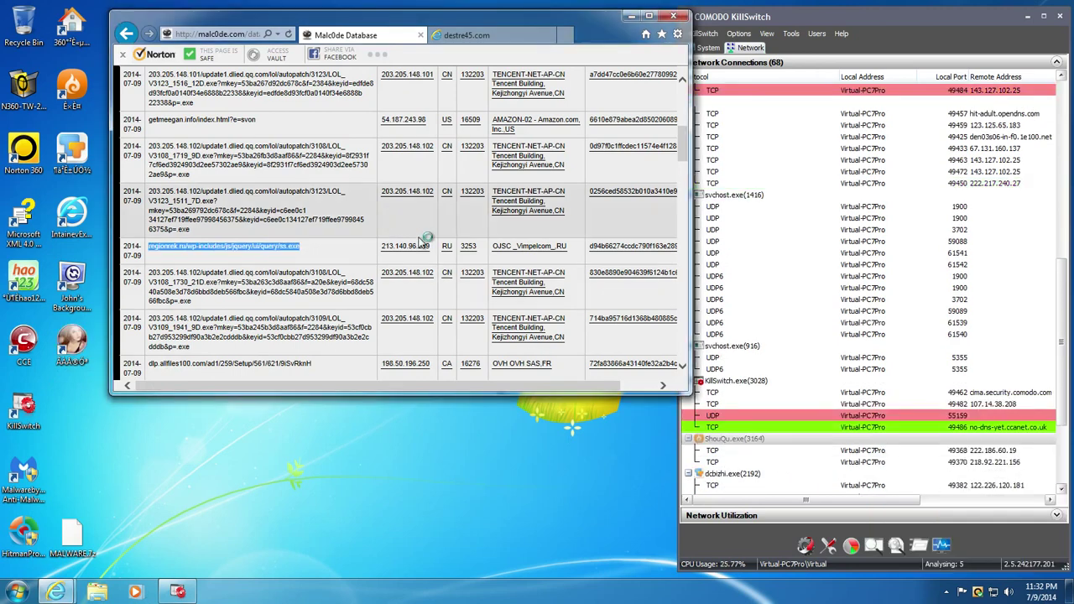
pyautogui.click(469, 39)
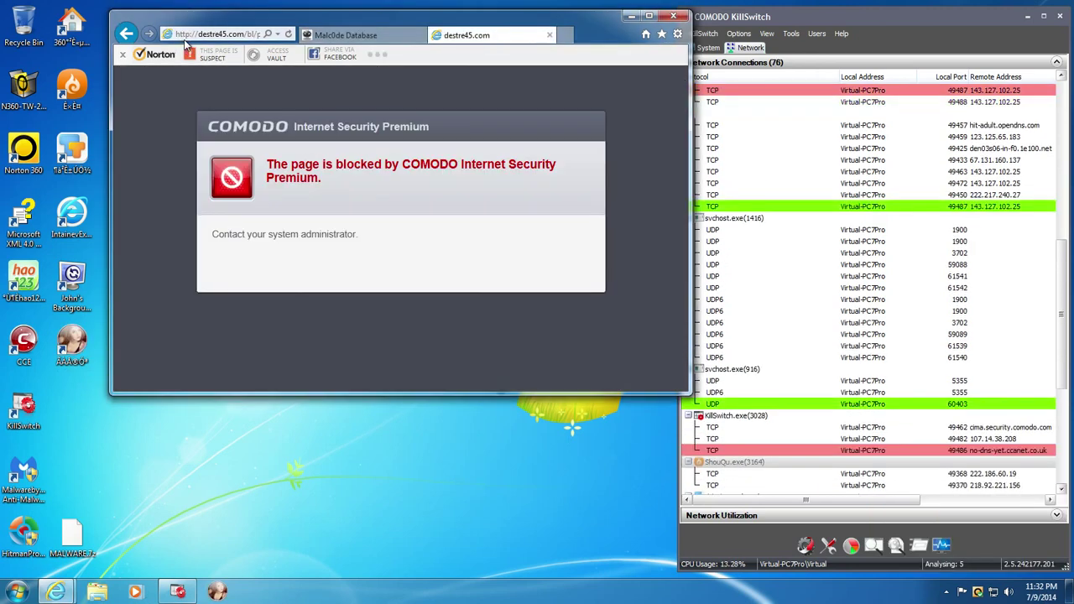
pyautogui.click(549, 36)
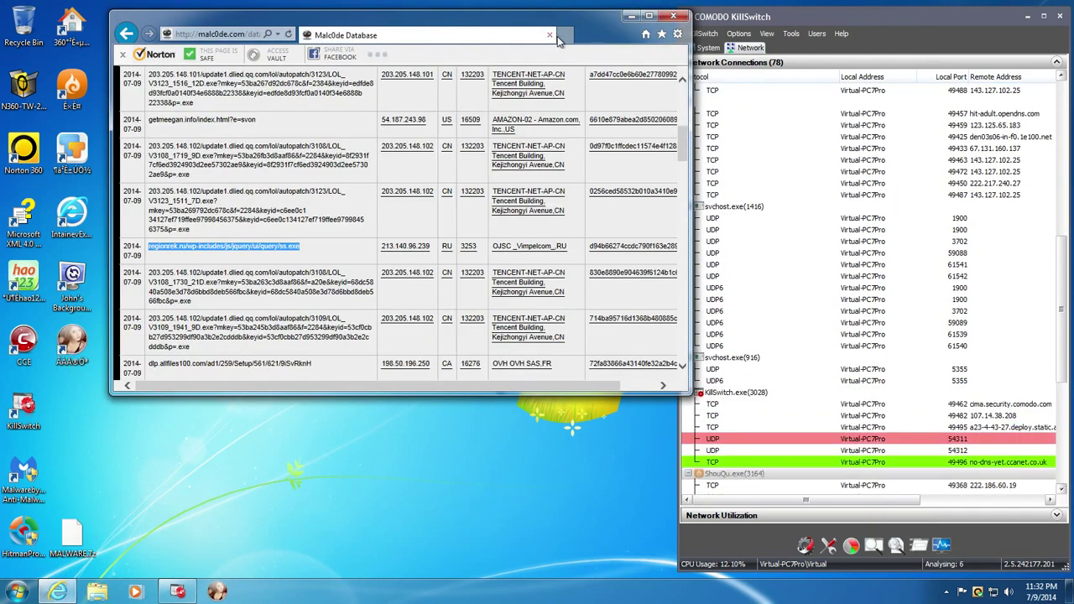
pyautogui.click(561, 35)
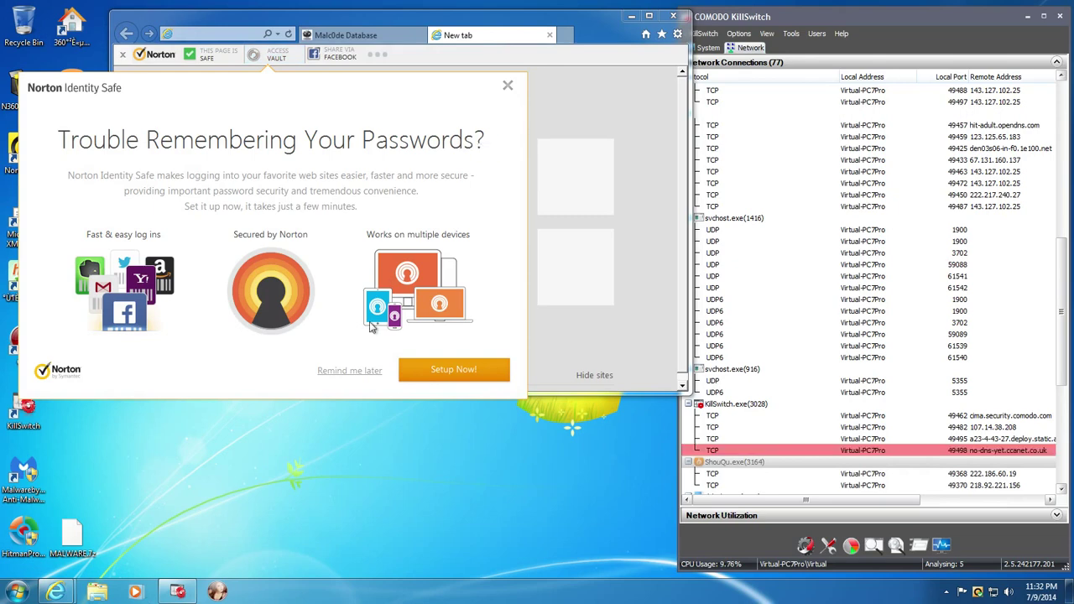
# - Close the Norton Identity Safe offer, then load the regionrek.ru ss.exe URL and run it
pyautogui.click(352, 370)
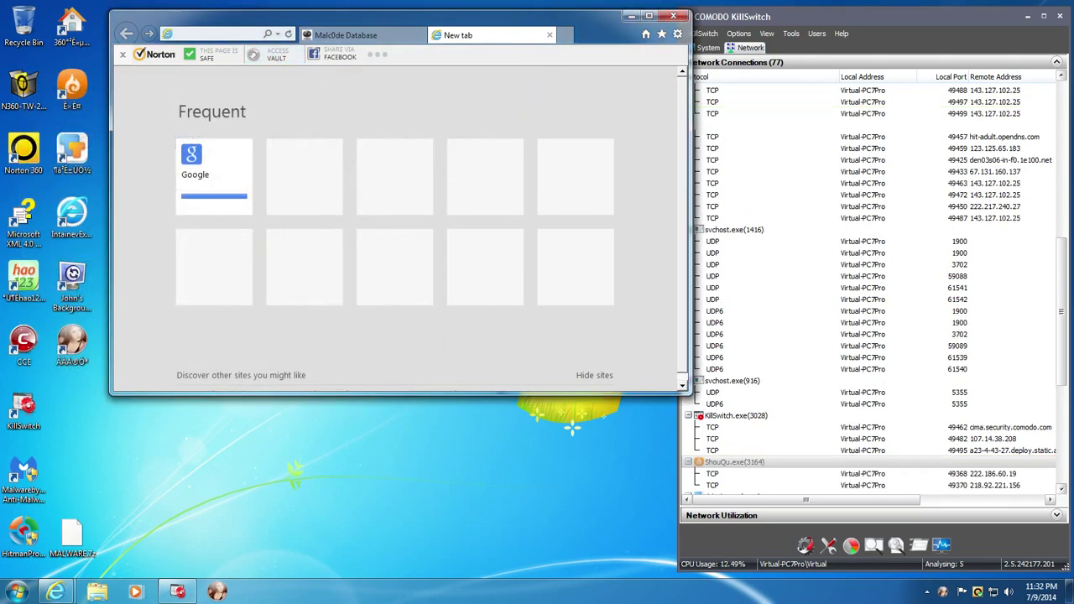
pyautogui.click(278, 62)
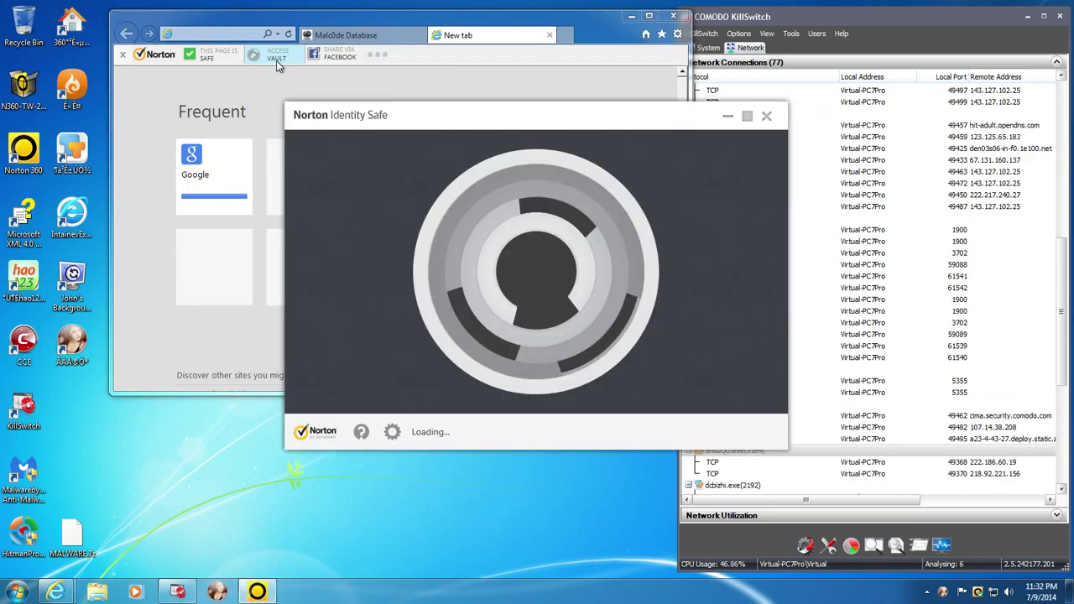
pyautogui.click(767, 117)
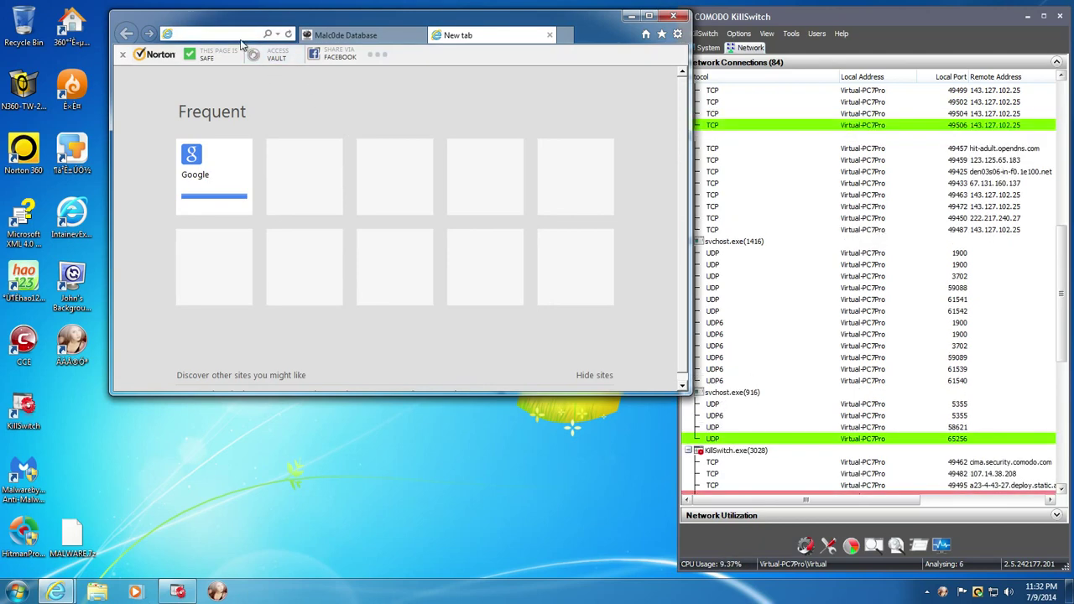
pyautogui.hotkey('ctrl', 'v')
pyautogui.press('Return')
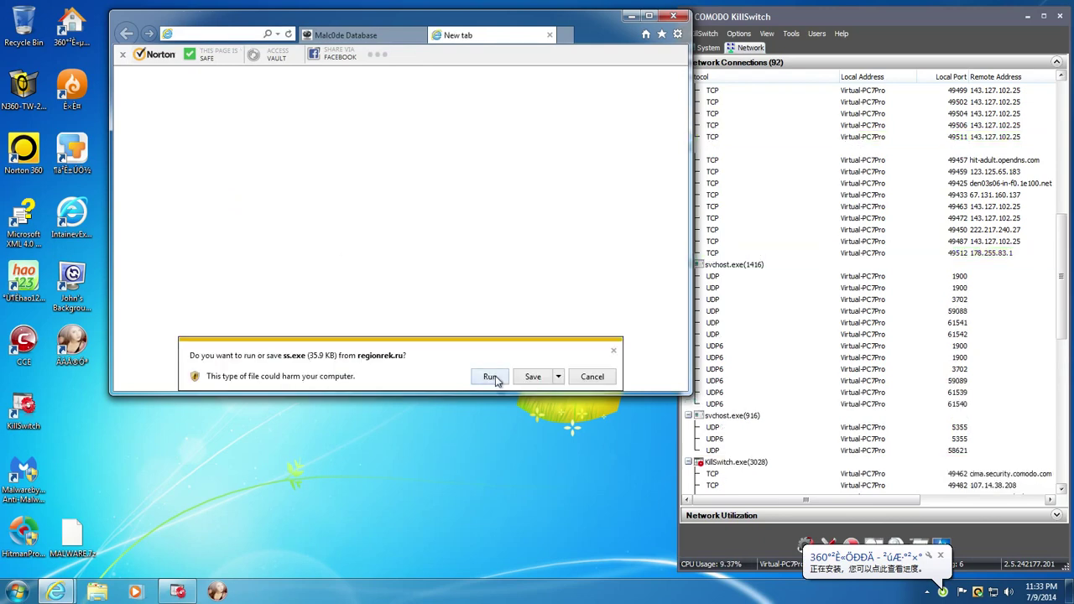
pyautogui.click(492, 377)
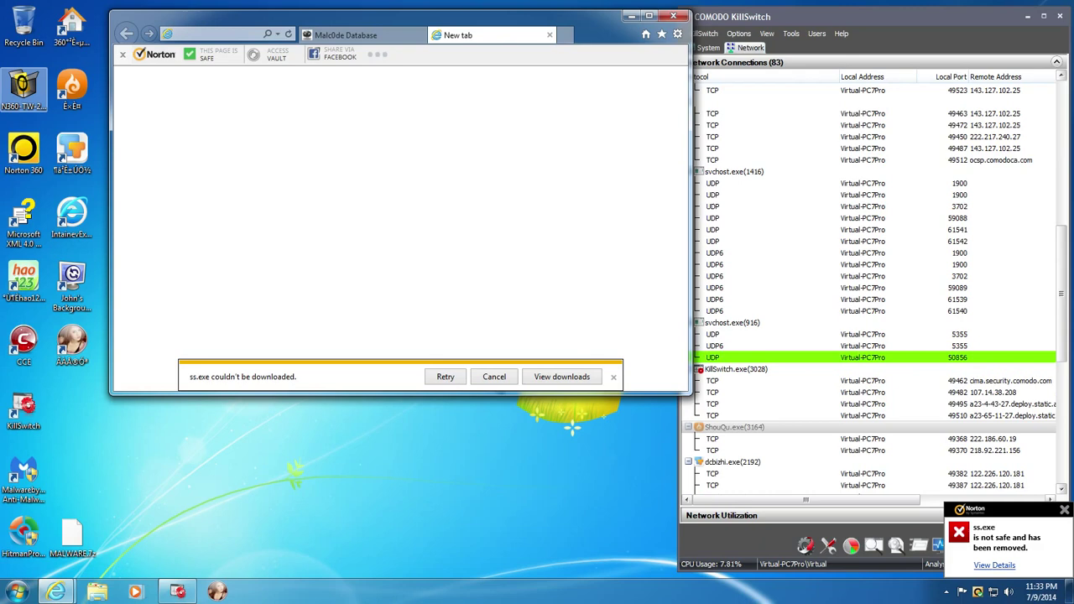
# - Dismiss the download failure notice, enlarge the browser window, and open the favourites list
pyautogui.click(336, 34)
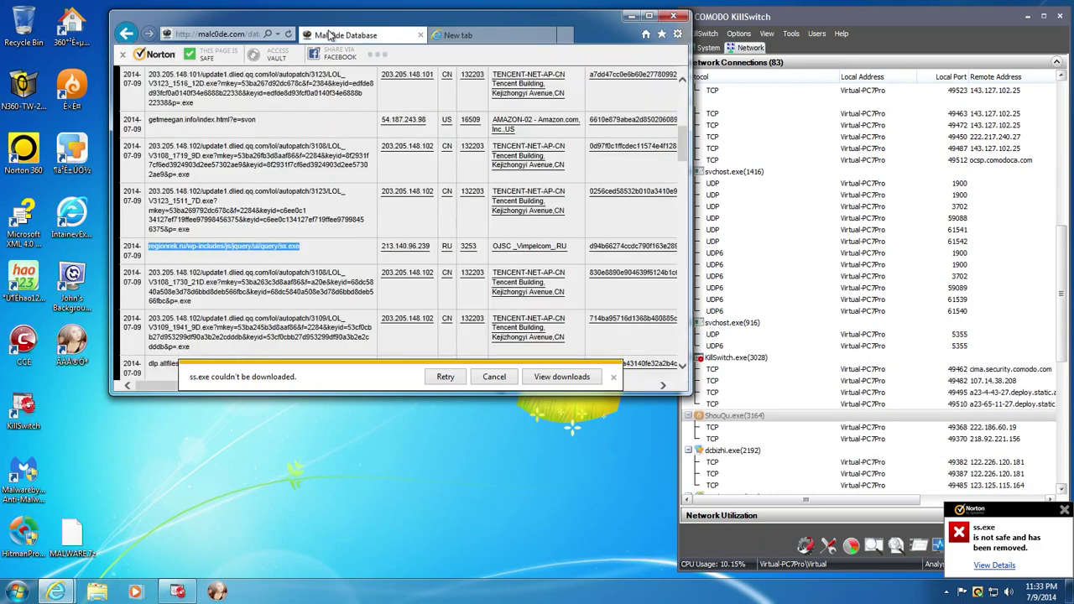
pyautogui.click(612, 379)
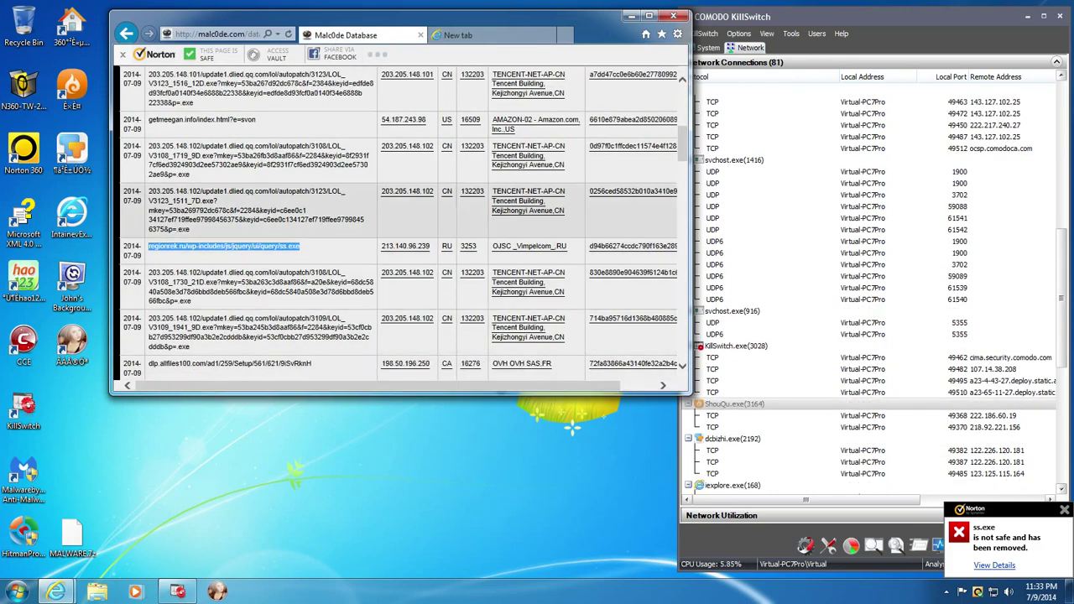
pyautogui.click(508, 38)
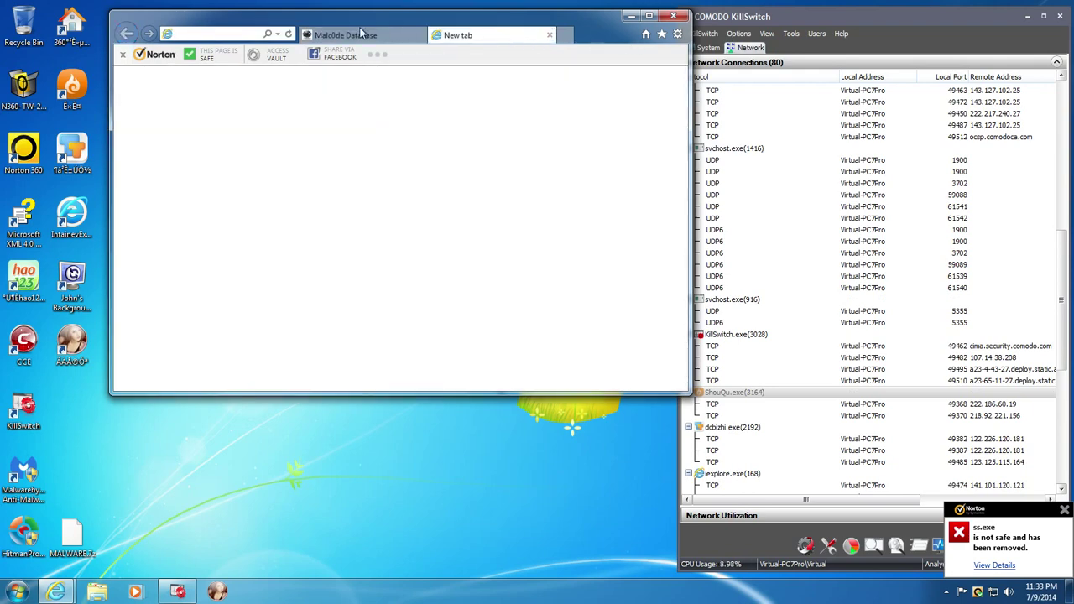
pyautogui.hotkey('ctrl', 'Tab')
pyautogui.click(662, 34)
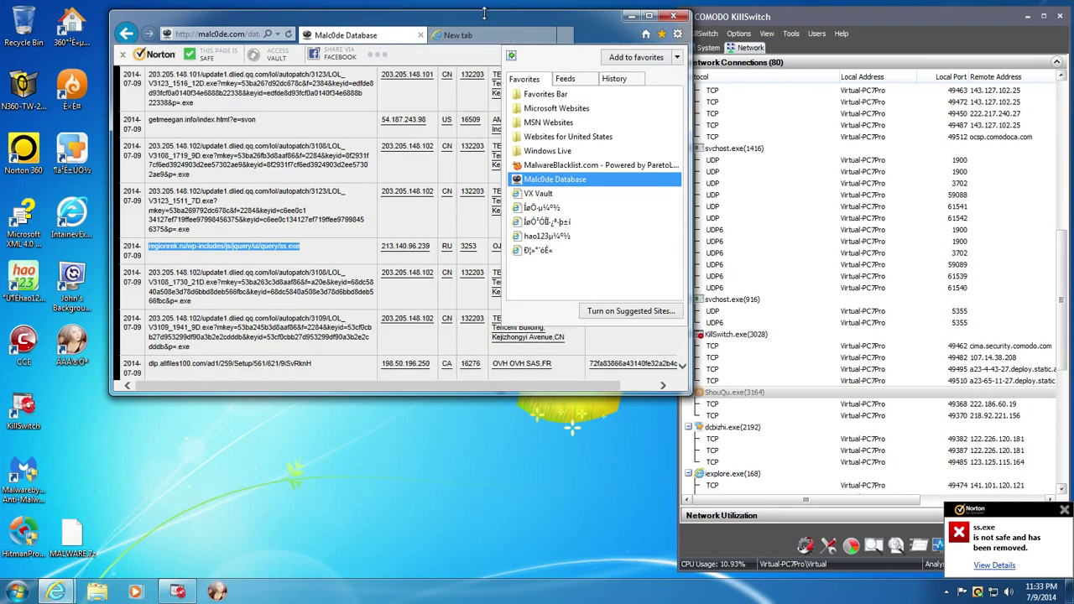
pyautogui.moveTo(579, 15); pyautogui.dragTo(501, 11)
pyautogui.moveTo(602, 386); pyautogui.dragTo(636, 552)
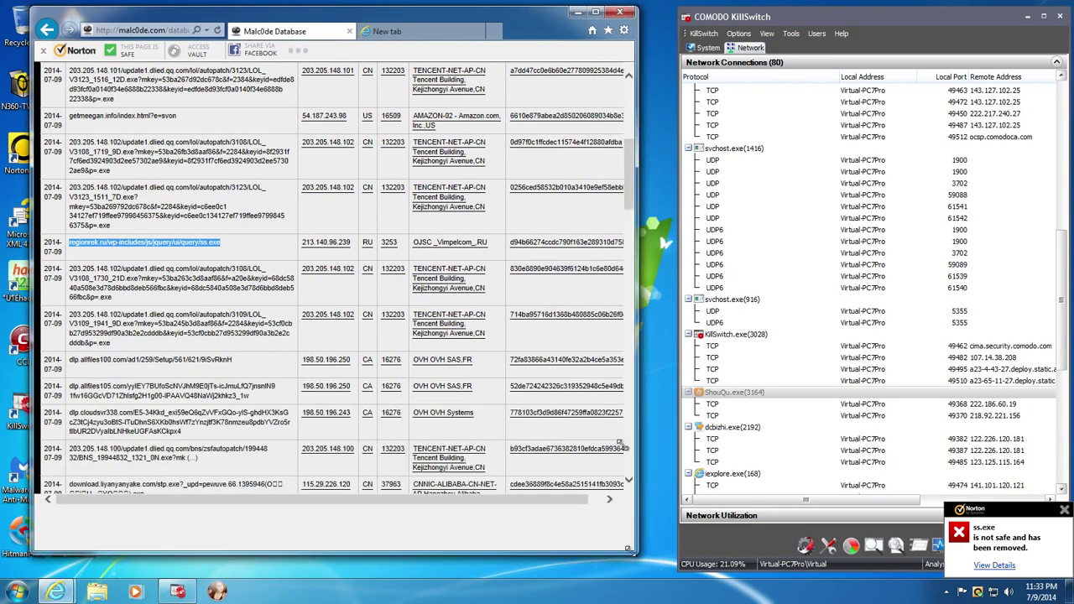
pyautogui.click(624, 30)
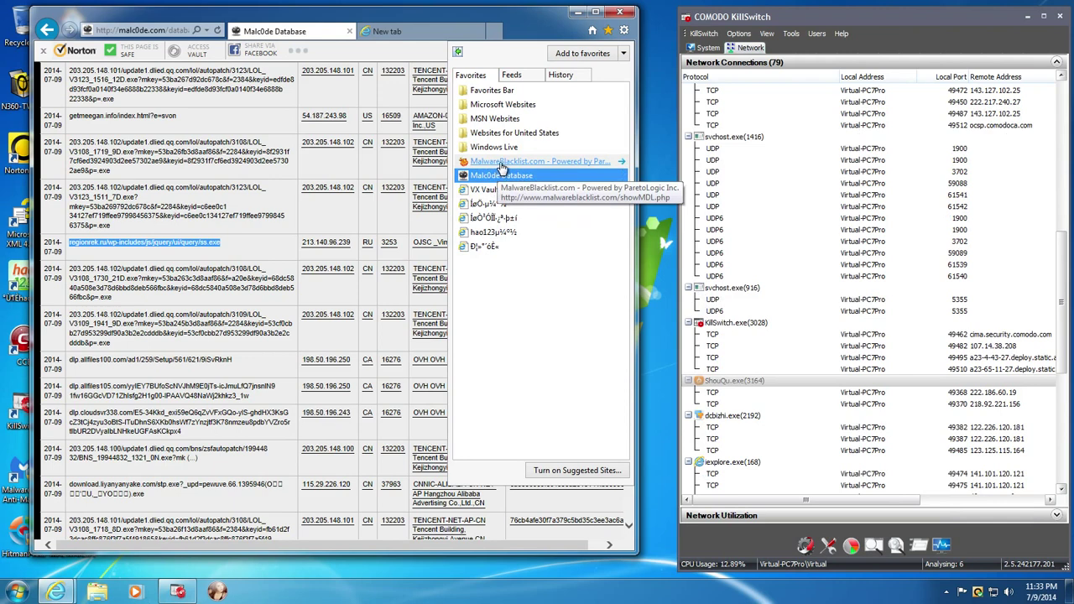
# - Open the MalwareBlacklist.com favourite and load the 103.250.15.155/spoolvs.exe URL in the new tab
pyautogui.click(500, 161)
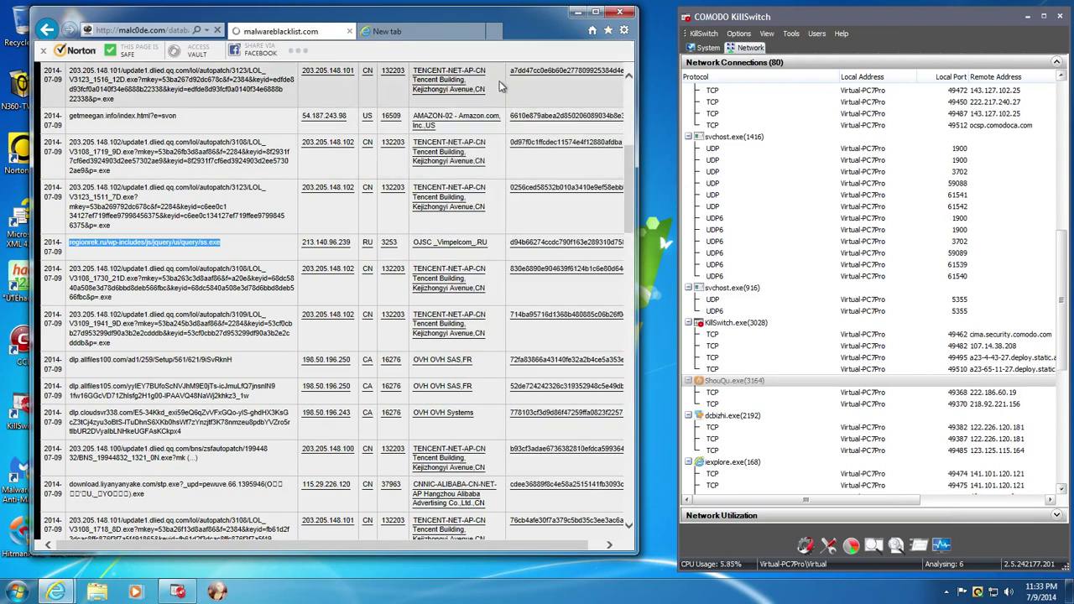
pyautogui.click(610, 33)
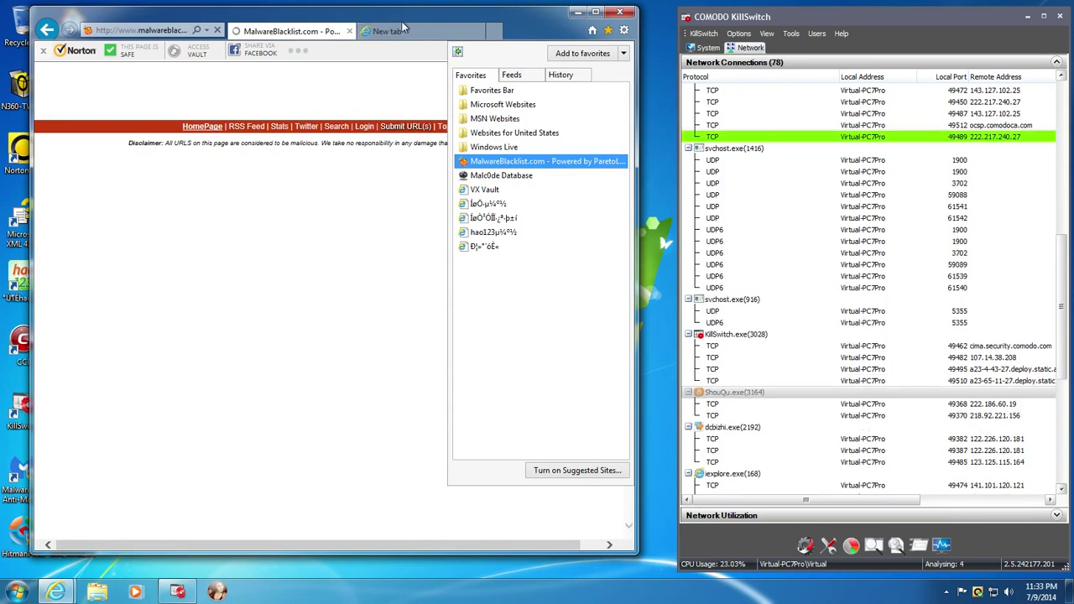
pyautogui.click(391, 33)
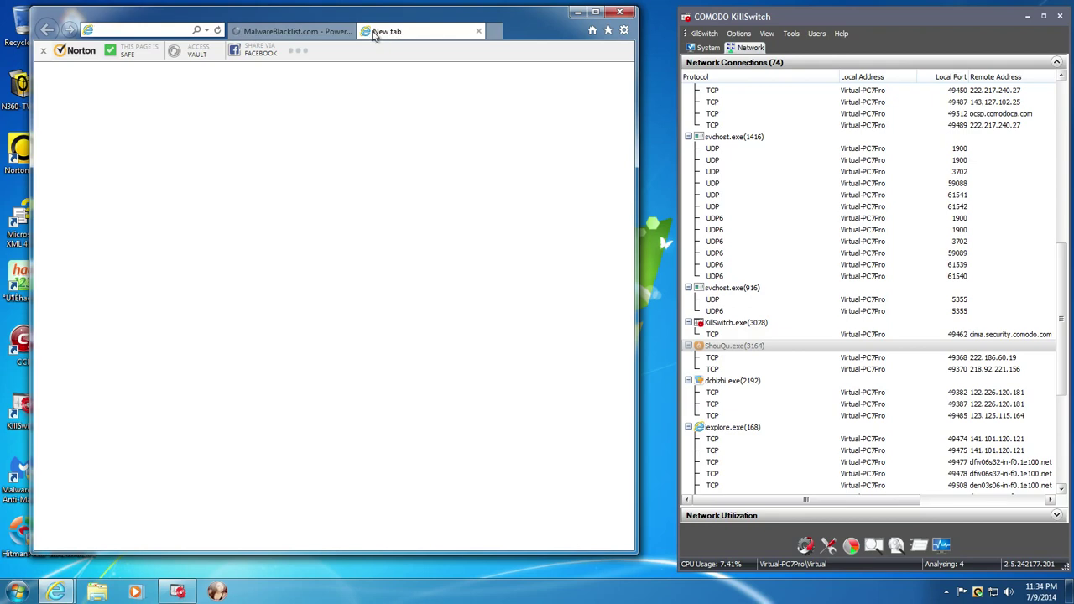
pyautogui.click(285, 34)
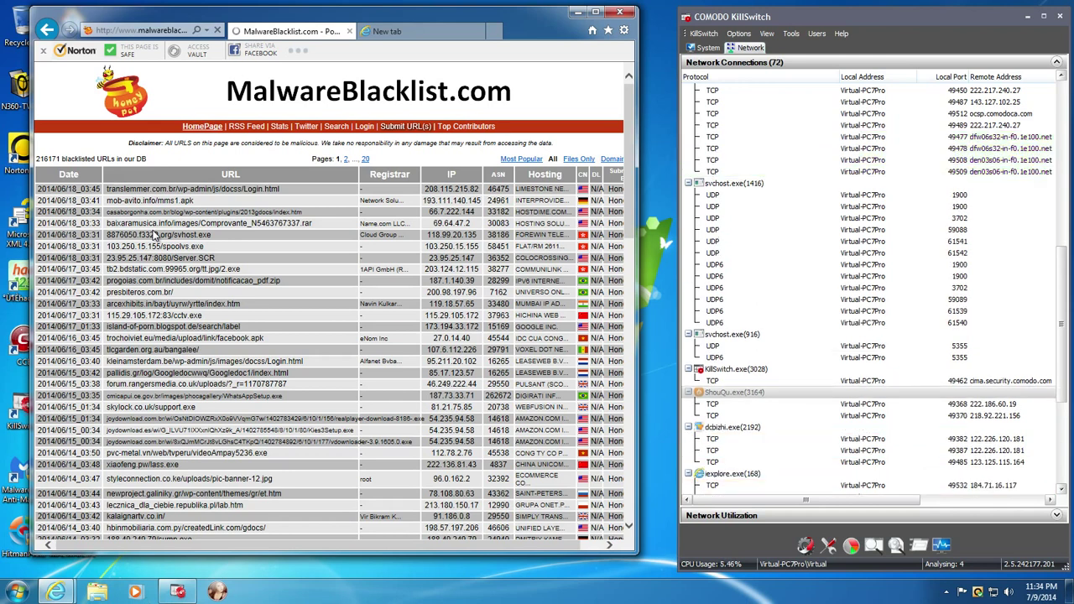
pyautogui.doubleClick(143, 248)
pyautogui.hotkey('ctrl', 'c')
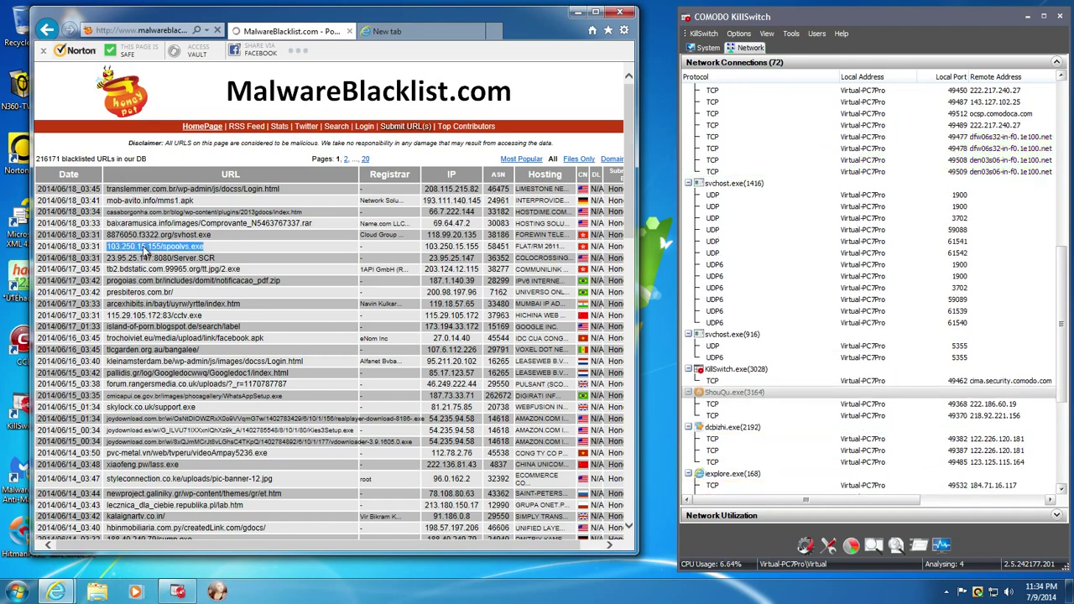
pyautogui.click(384, 32)
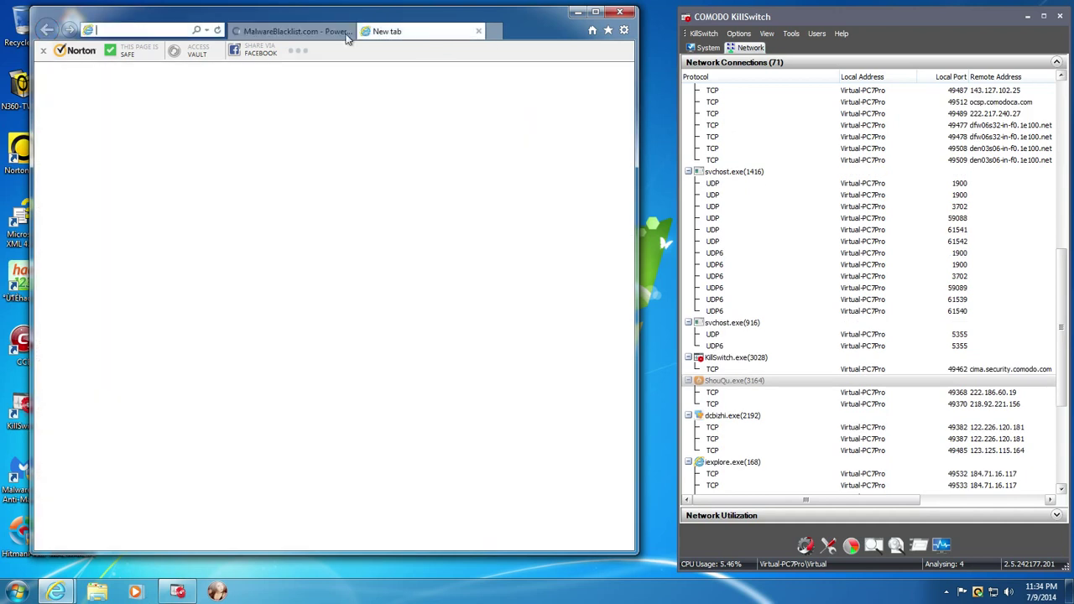
pyautogui.hotkey('ctrl', 'v')
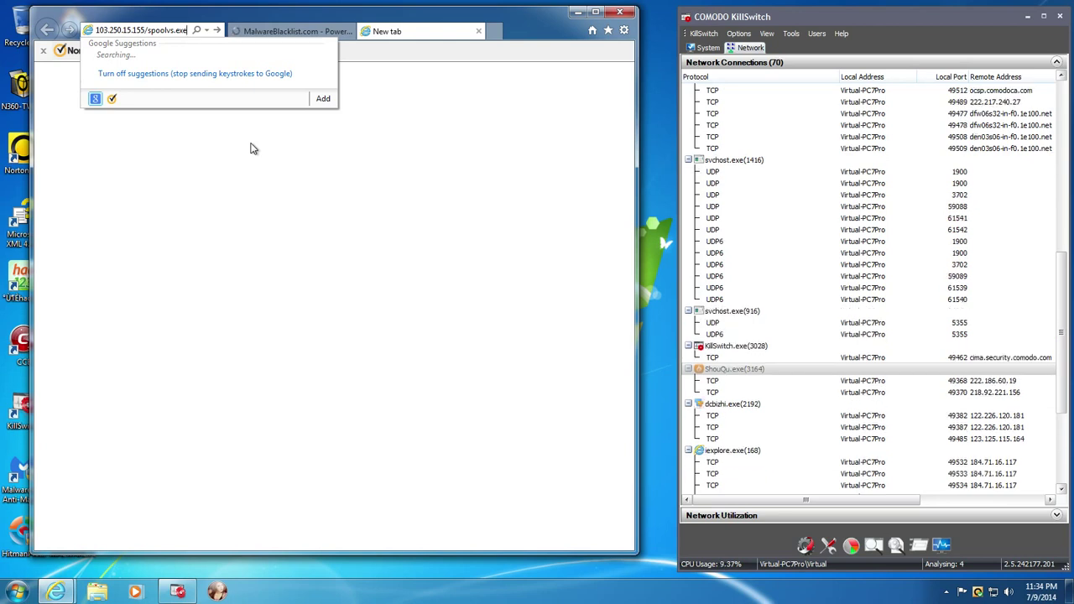
pyautogui.press('Return')
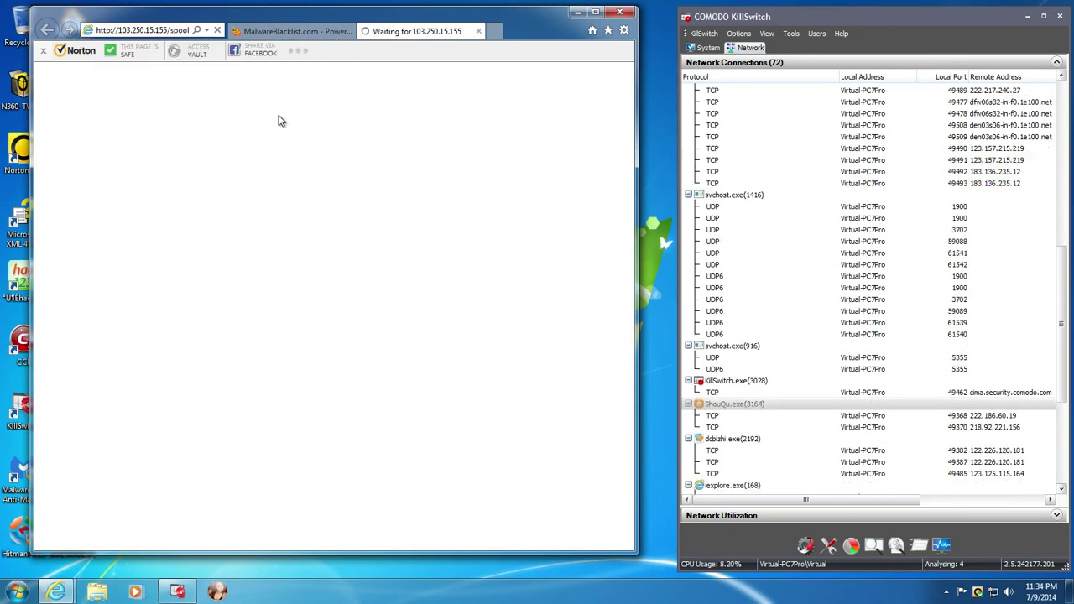
# - Load the 8876050.f3322.org sample URL and run the downloaded svhost.exe
pyautogui.click(323, 30)
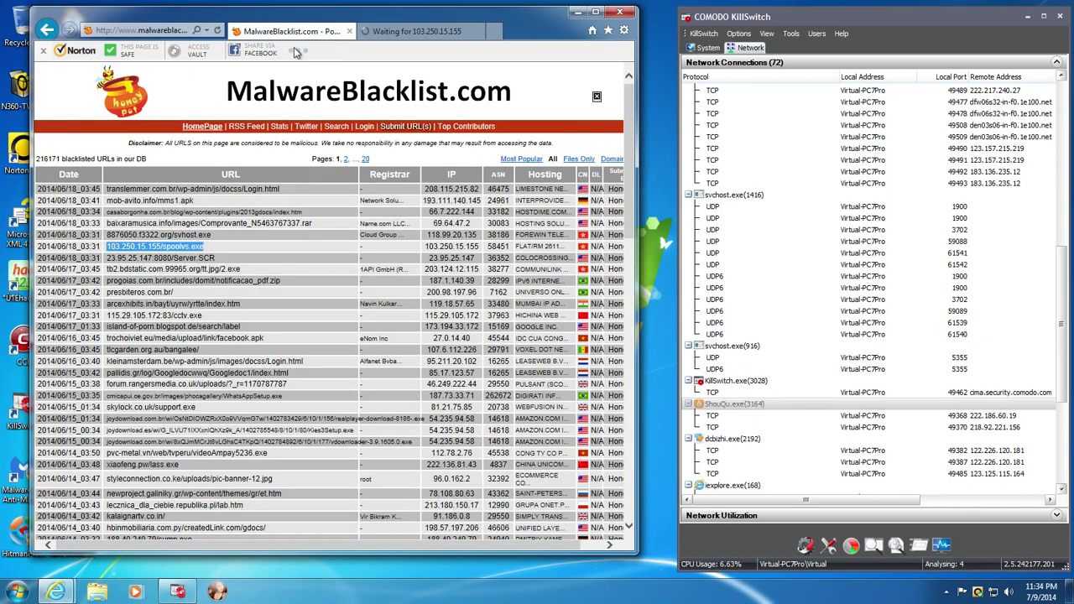
pyautogui.click(161, 236)
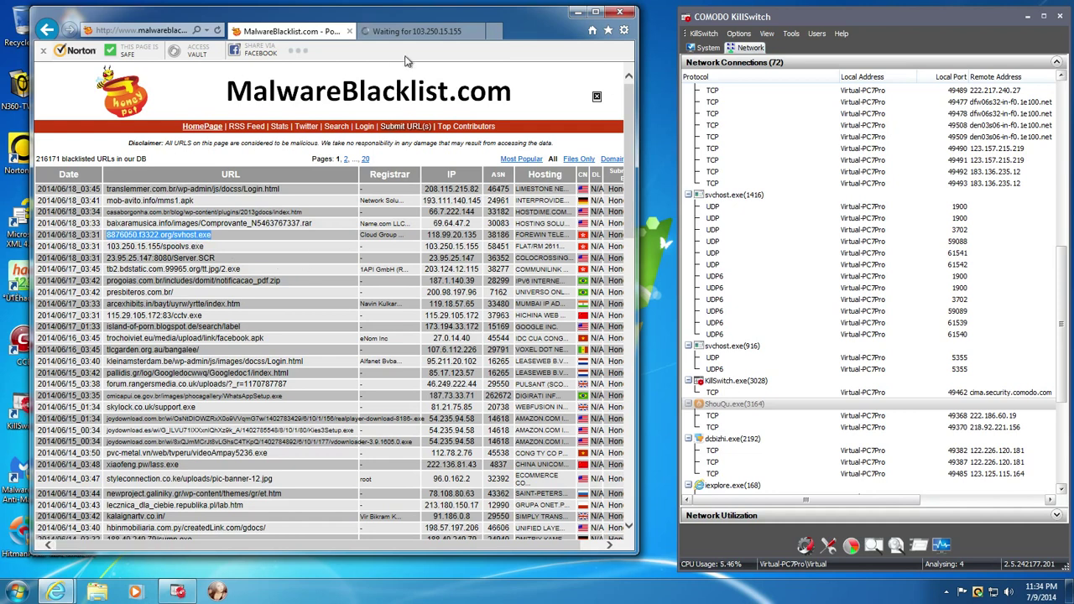
pyautogui.click(418, 34)
pyautogui.write('8876050.f3322.org/svchost.exe')
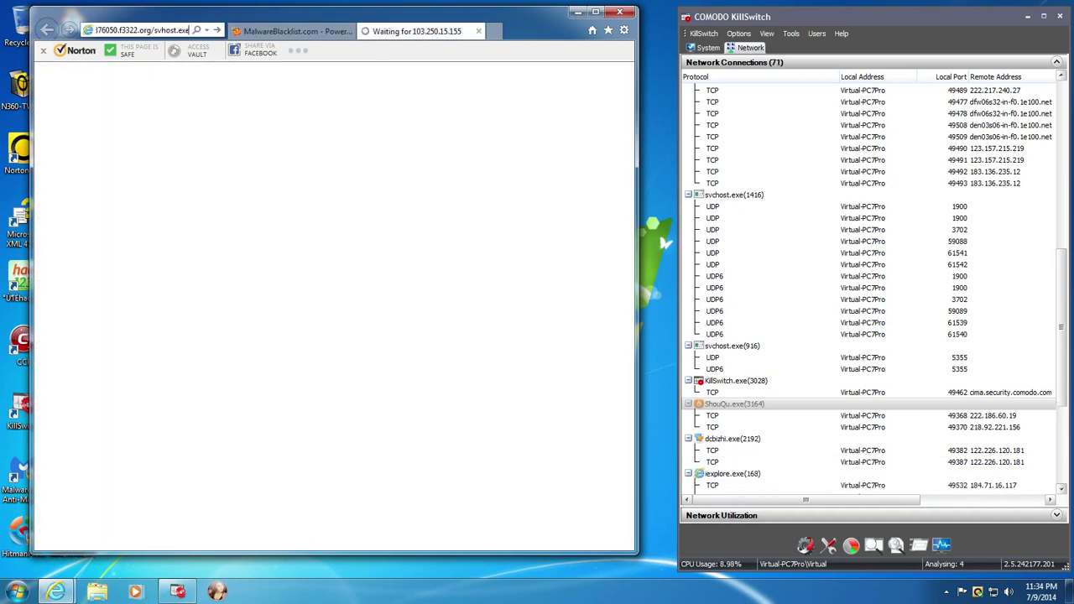
pyautogui.press('Return')
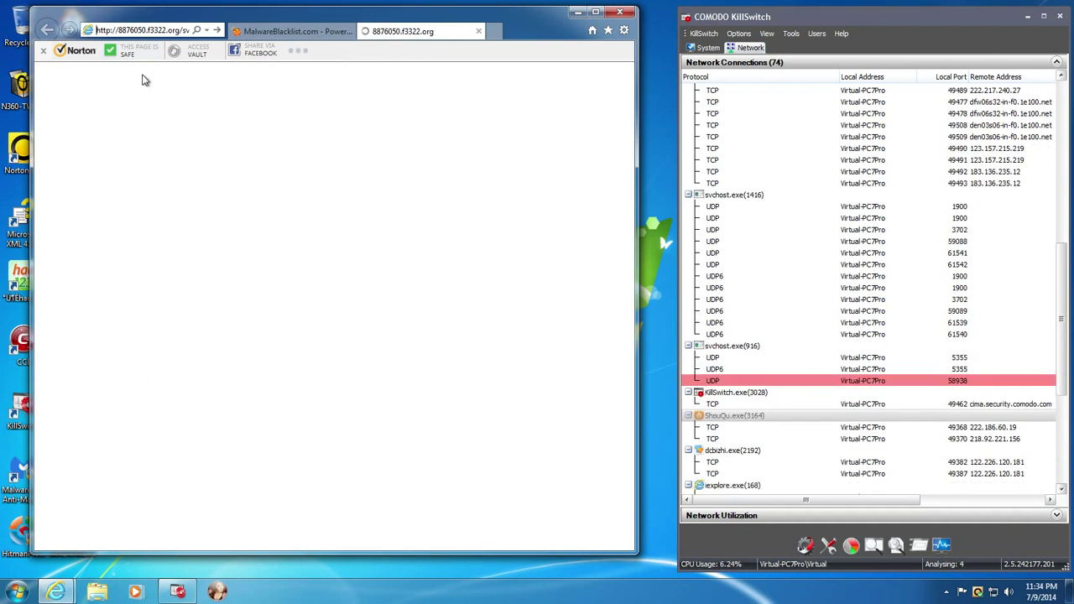
pyautogui.click(433, 537)
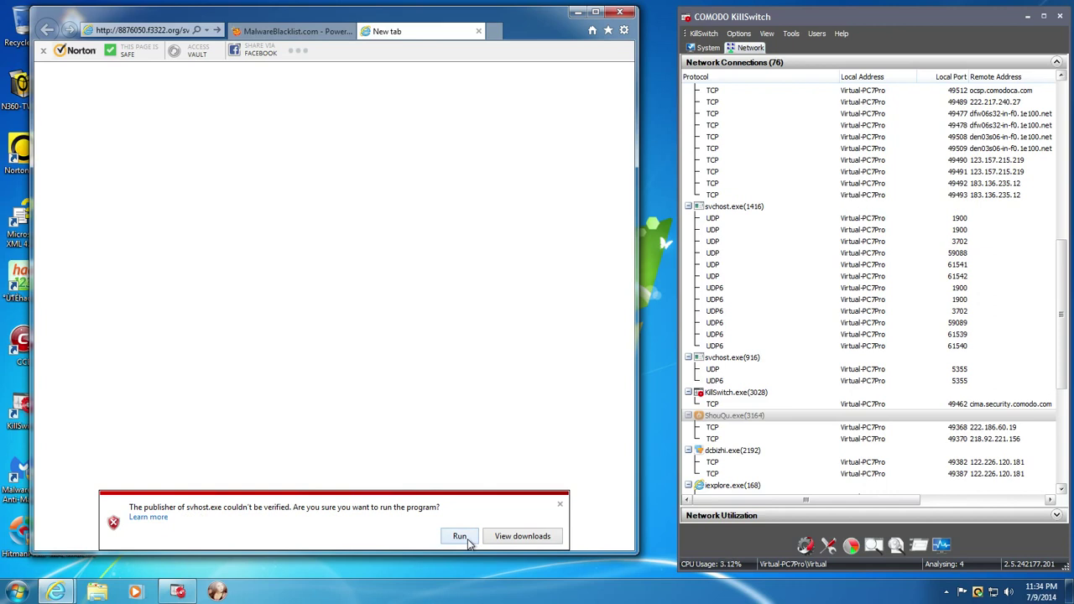
# - Run the unverified svhost.exe sample, show KillSwitch's process list, and open Norton's details on the flagged file
pyautogui.click(468, 540)
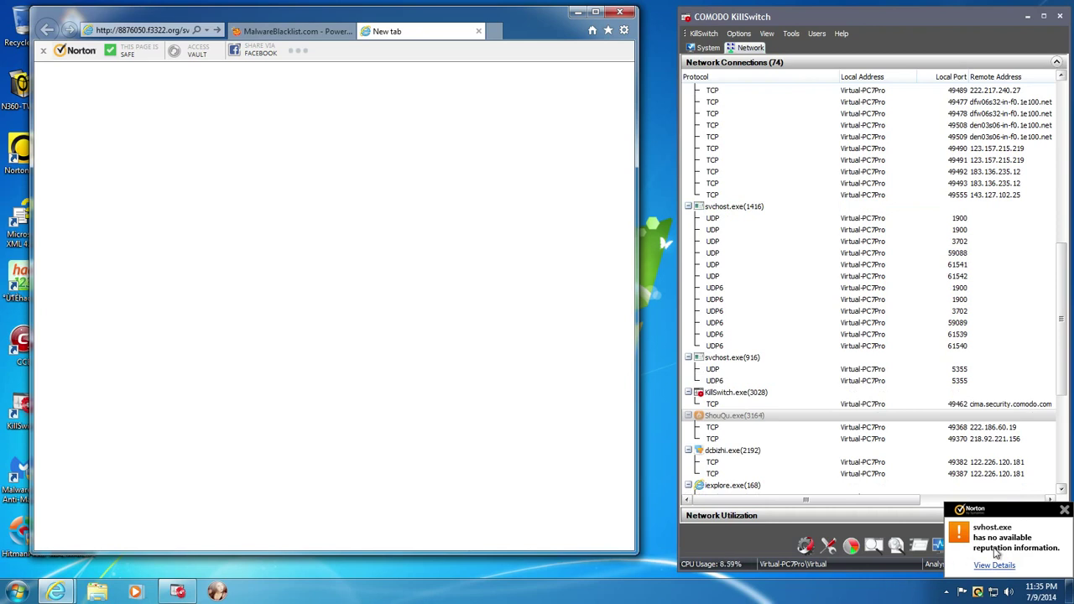
pyautogui.click(702, 50)
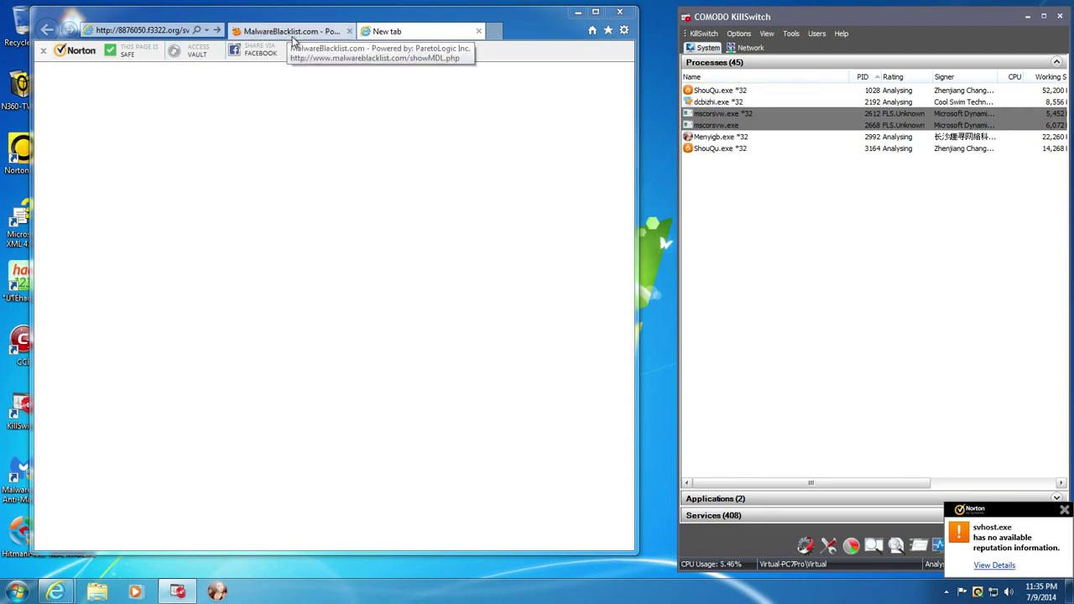
pyautogui.click(988, 569)
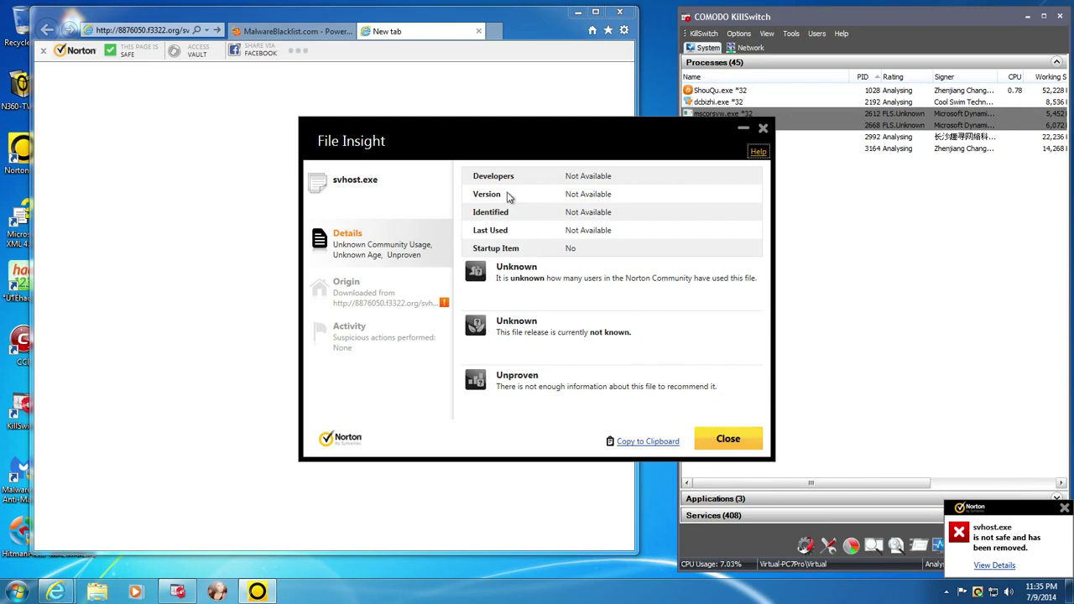
# - Close Norton's File Insight and notification, then return to the MalwareBlacklist.com list
pyautogui.click(726, 440)
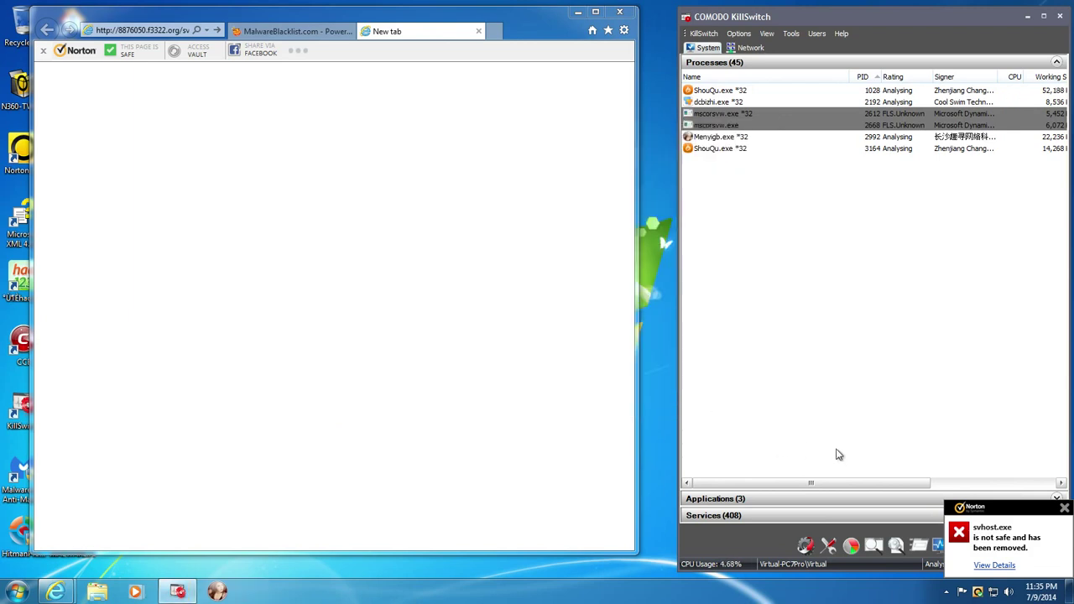
pyautogui.click(1064, 509)
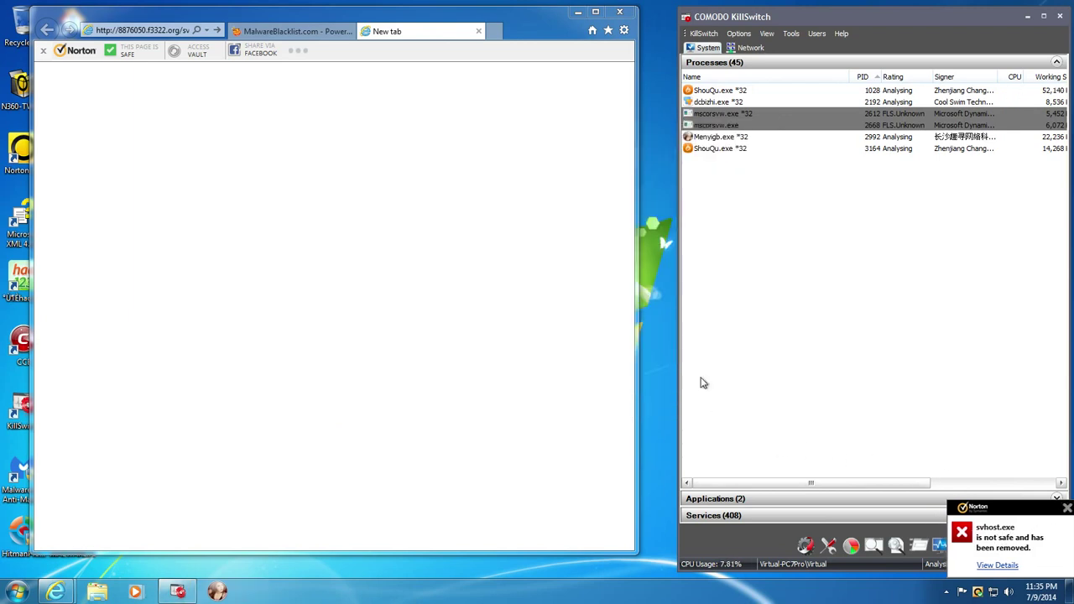
pyautogui.click(316, 38)
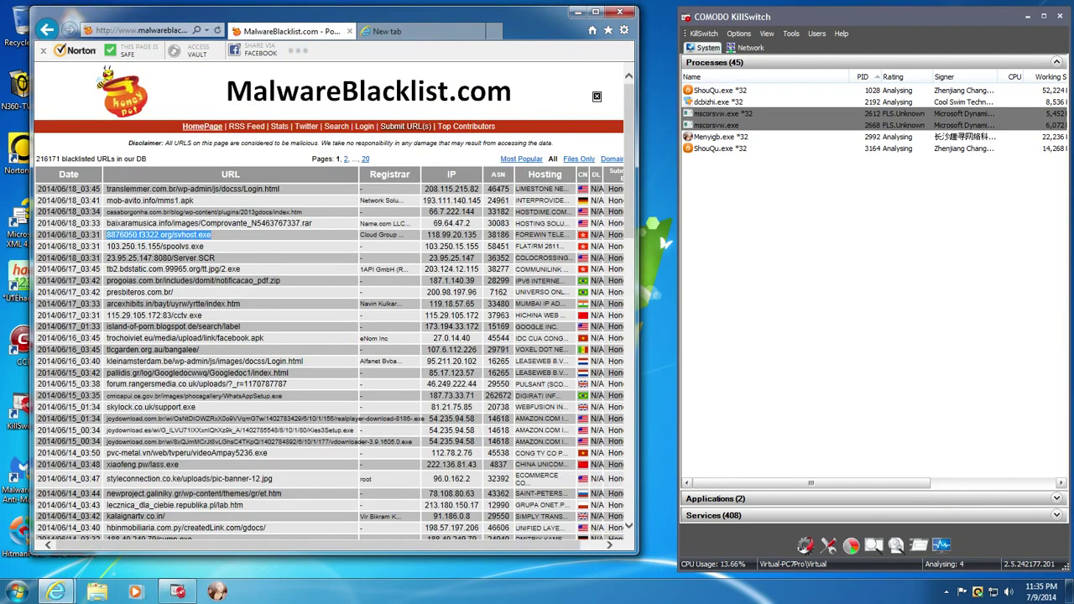
# - Load the tb2.bdstatic.com.99965.org/tt.jpg/2.exe sample URL in the second tab
pyautogui.tripleClick(174, 272)
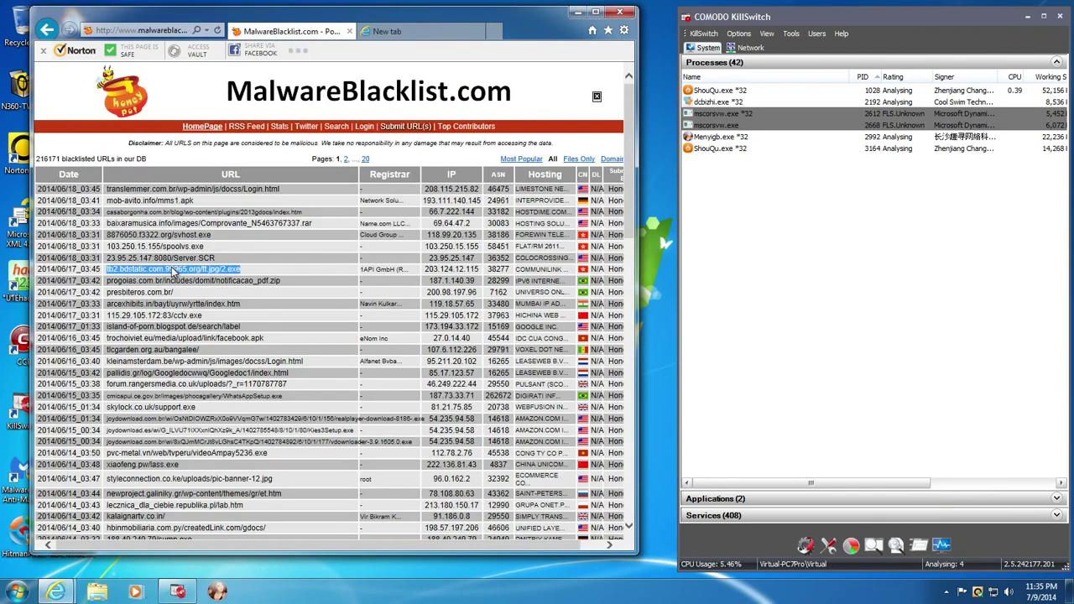
pyautogui.hotkey('ctrl', 'c')
pyautogui.click(387, 31)
pyautogui.hotkey('ctrl', 'v')
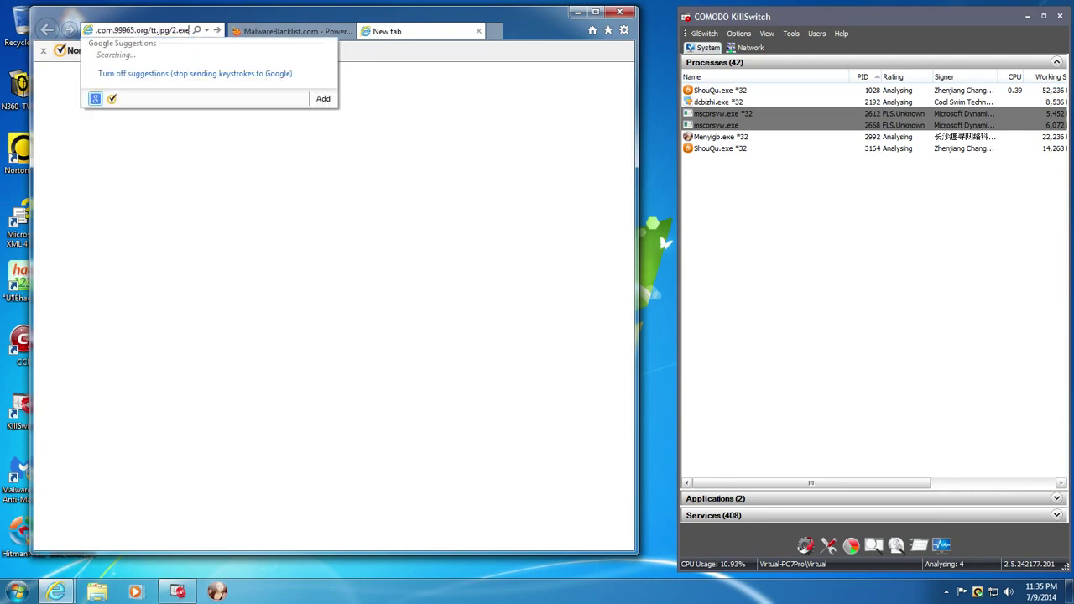
pyautogui.press('Return')
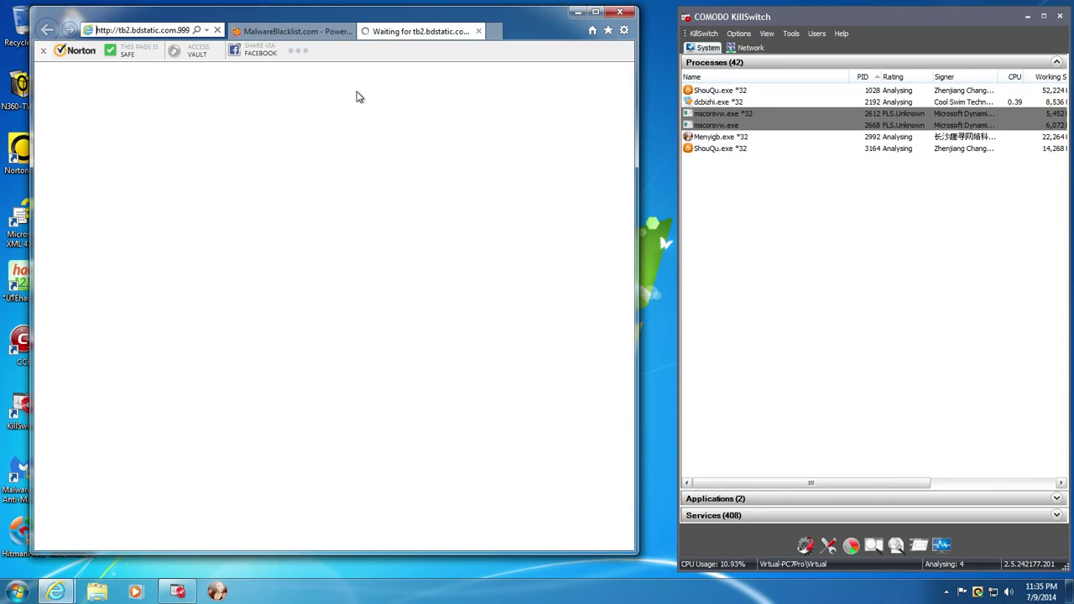
# - Load the 115.29.105.172:83/cctv.exe sample URL in the second tab and check what it opened
pyautogui.click(331, 31)
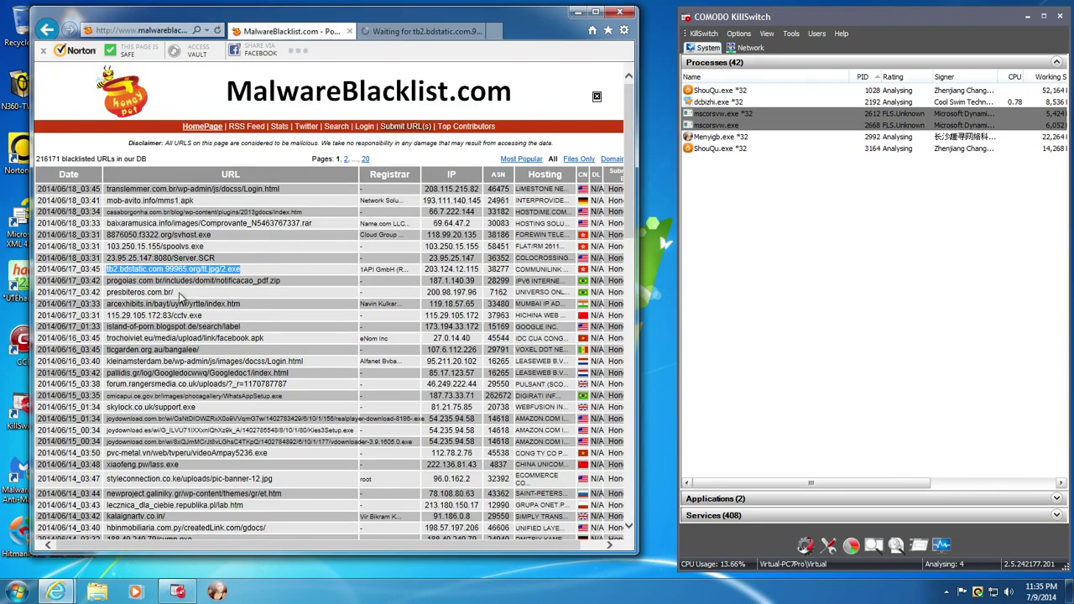
pyautogui.tripleClick(164, 315)
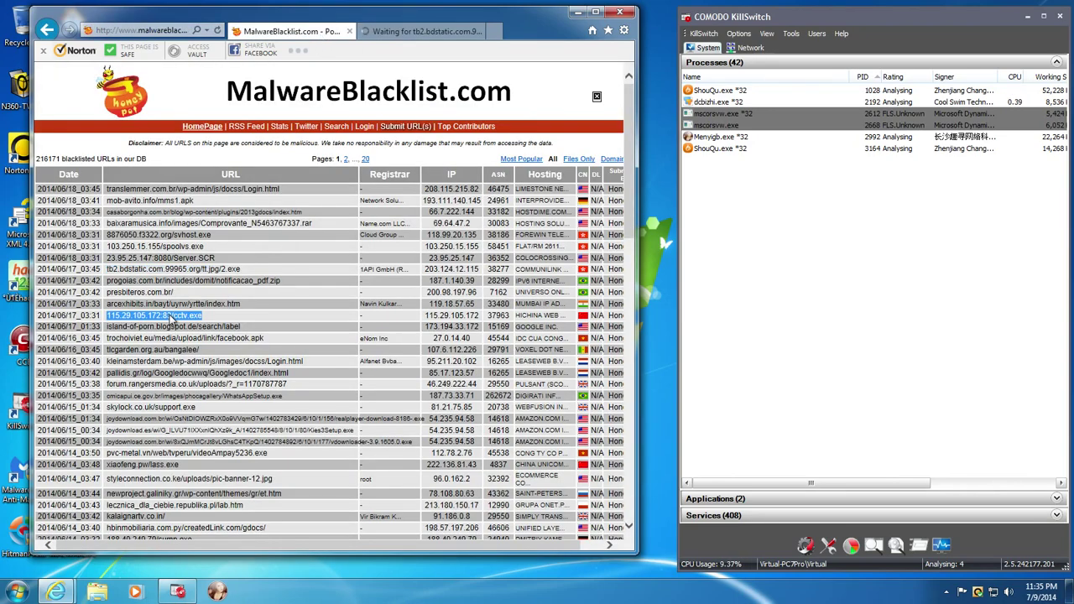
pyautogui.click(415, 35)
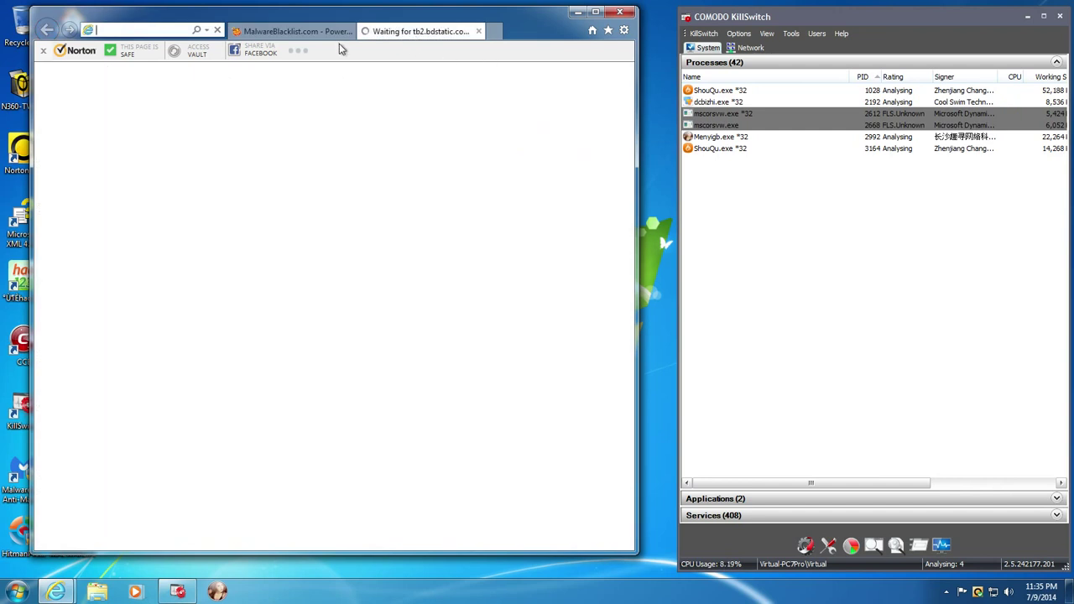
pyautogui.hotkey('ctrl', 'v')
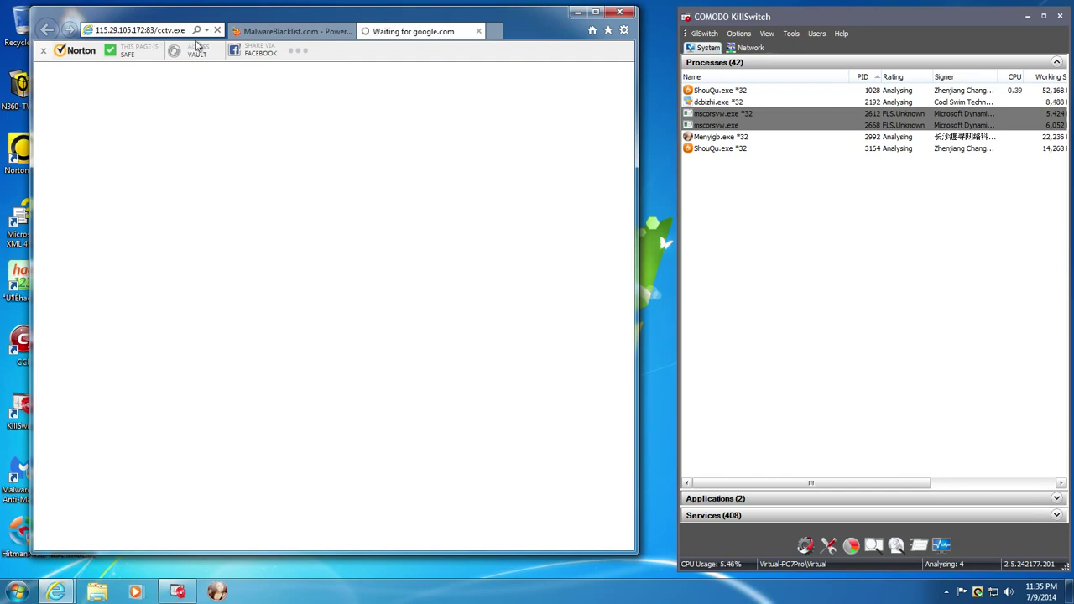
pyautogui.click(292, 31)
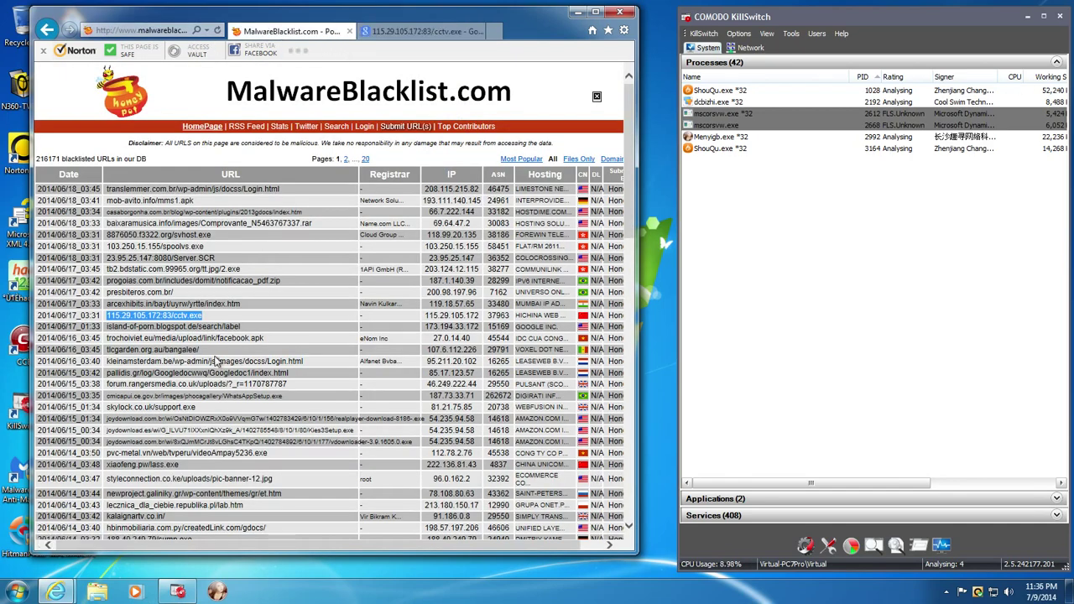
pyautogui.click(420, 32)
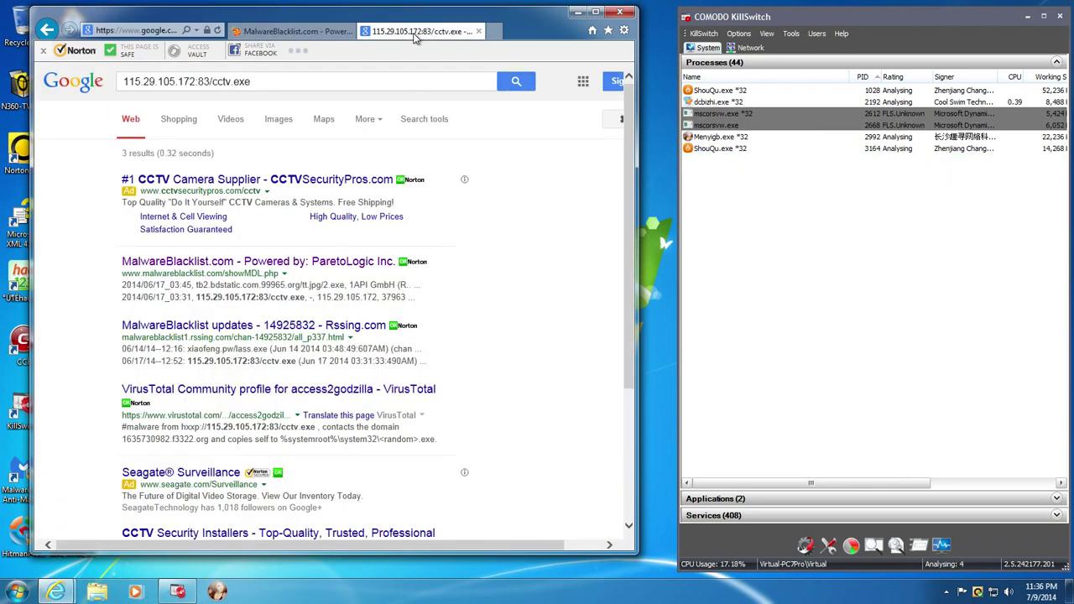
pyautogui.click(295, 32)
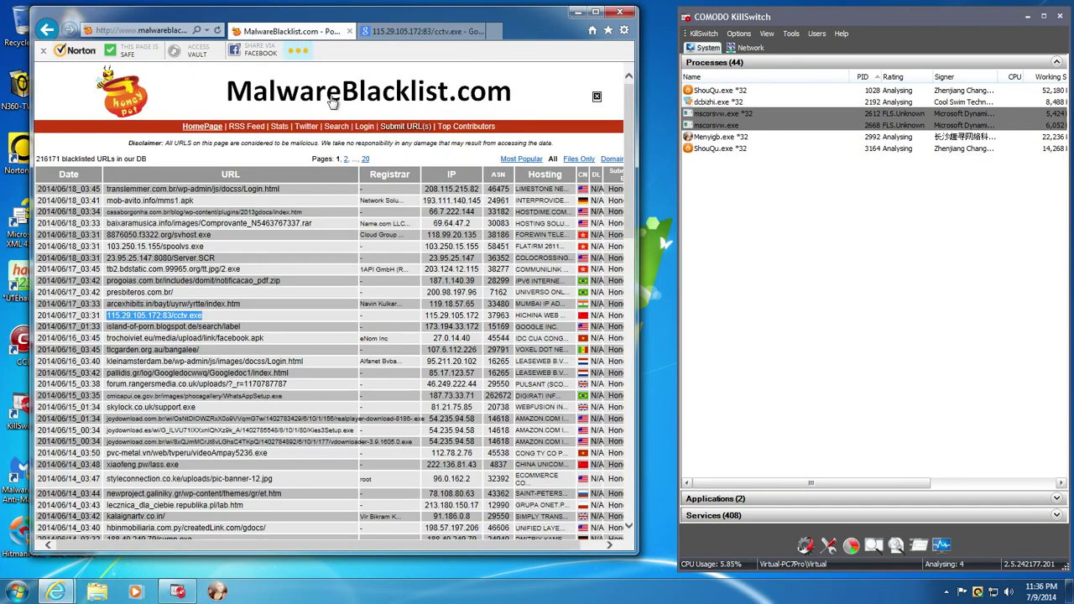
# - Load the WhatsAppSetup.exe sample URL, which returns a 404 page, then return to the list
pyautogui.tripleClick(196, 397)
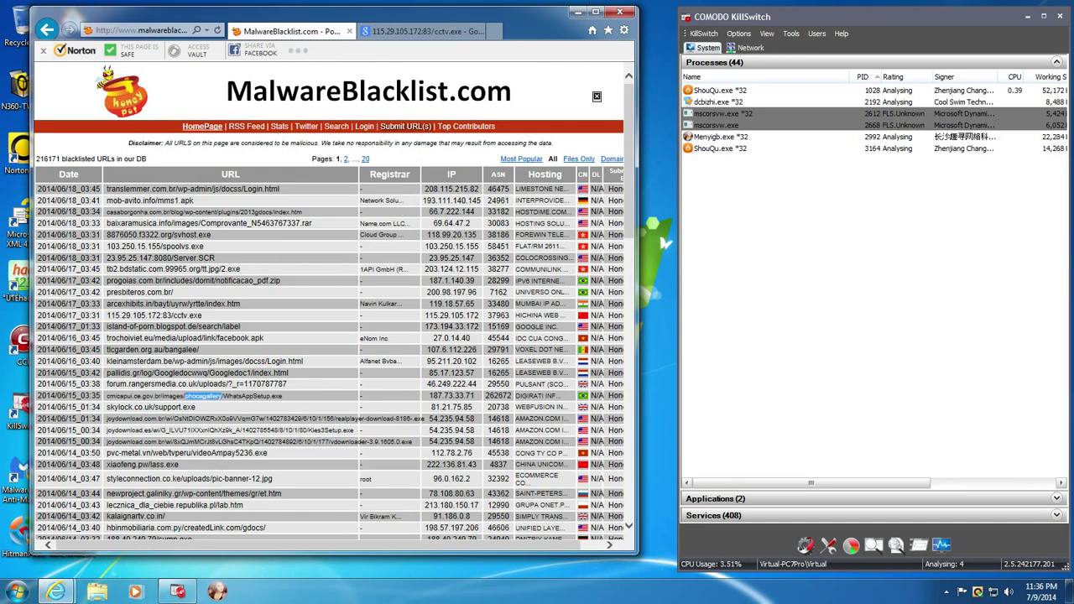
pyautogui.click(420, 31)
pyautogui.click(126, 31)
pyautogui.hotkey('ctrl', 'v')
pyautogui.press('Return')
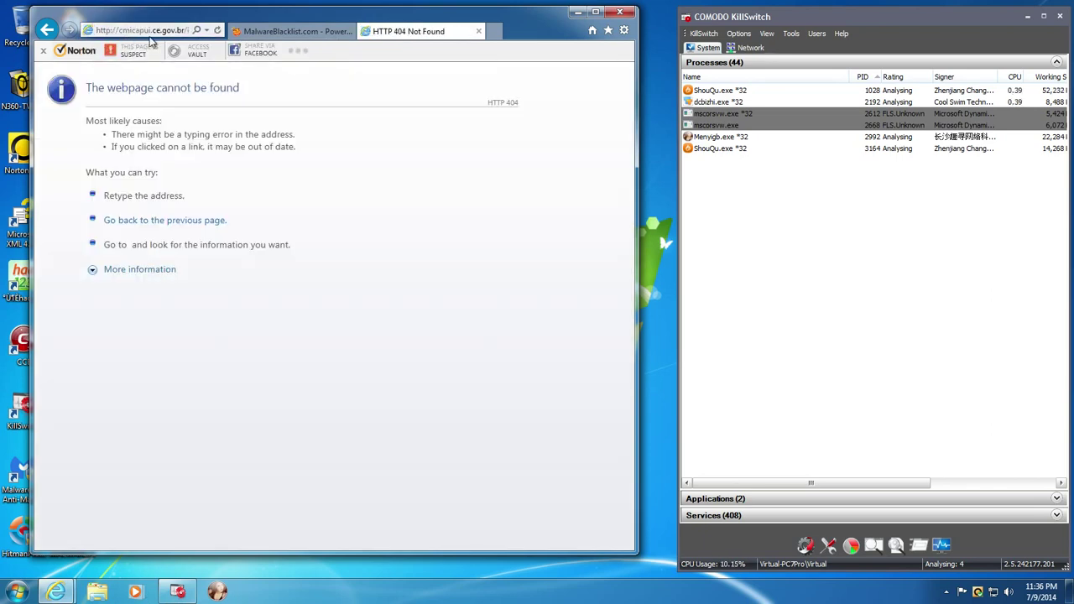
pyautogui.click(293, 31)
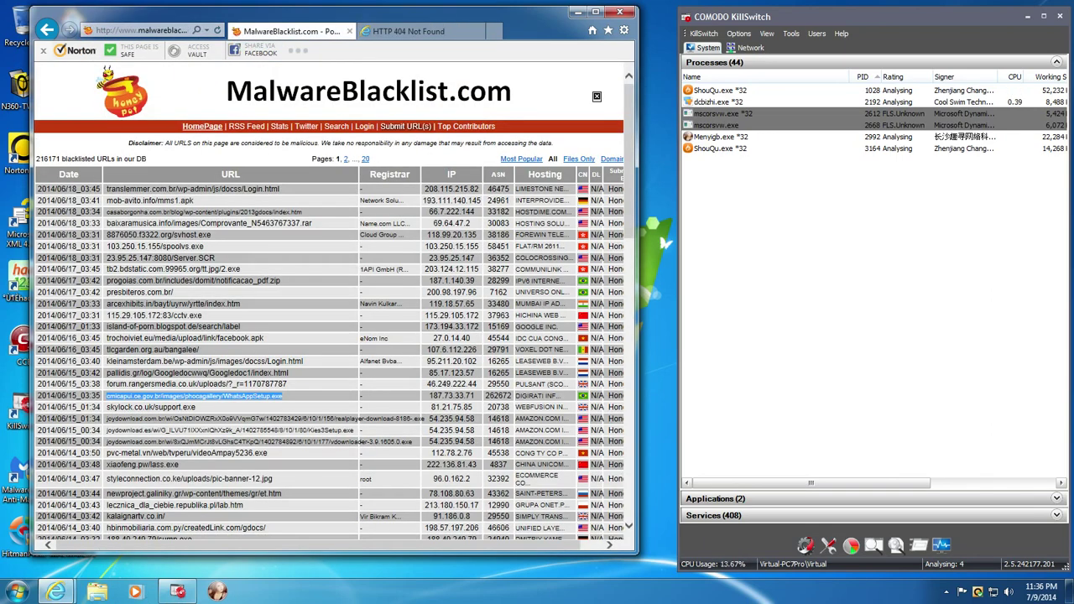
# - Load the skylock.co.uk/support.exe sample in the 404 tab and run it
pyautogui.tripleClick(174, 408)
pyautogui.hotkey('ctrl', 'c')
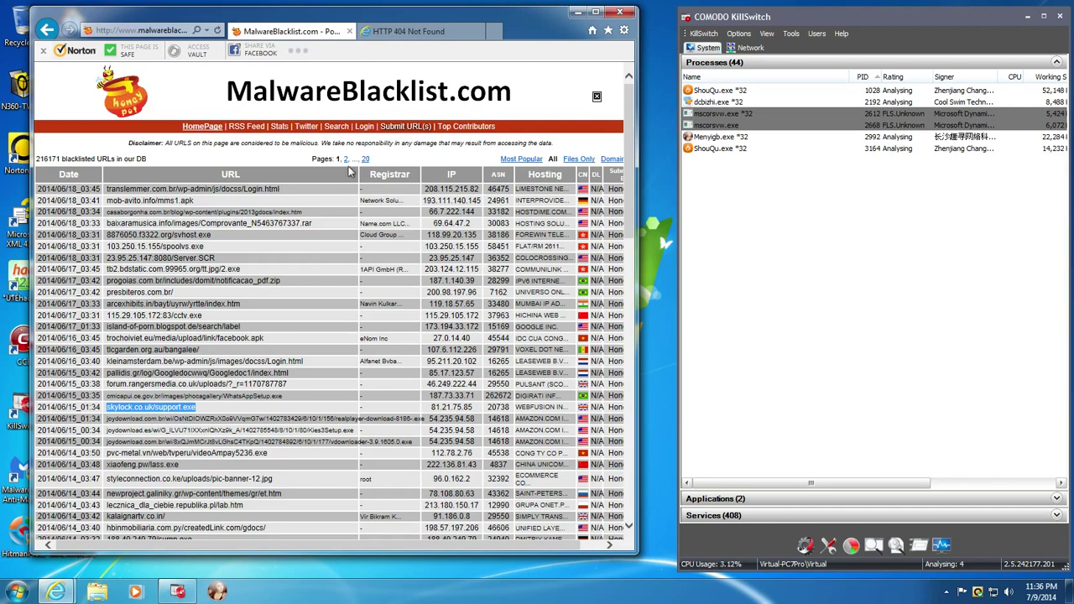
pyautogui.click(409, 31)
pyautogui.hotkey('ctrl', 'v')
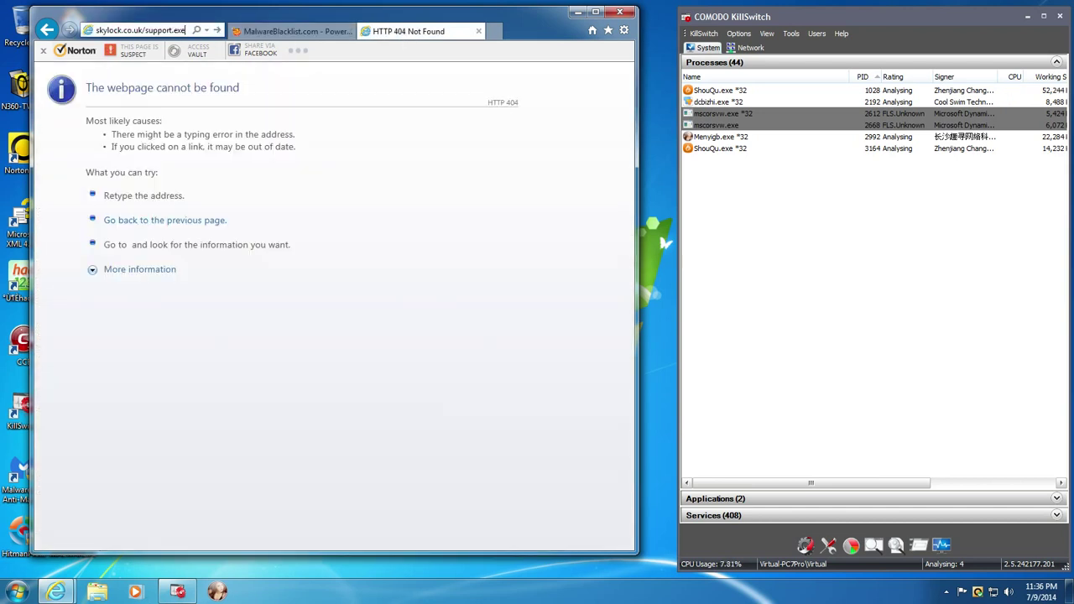
pyautogui.press('Return')
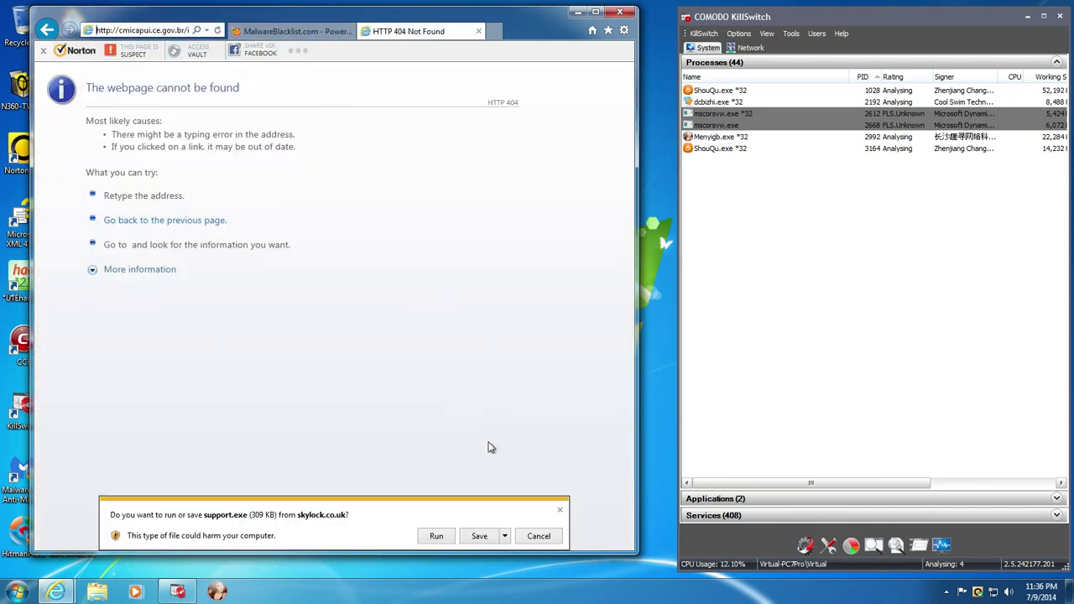
pyautogui.click(432, 538)
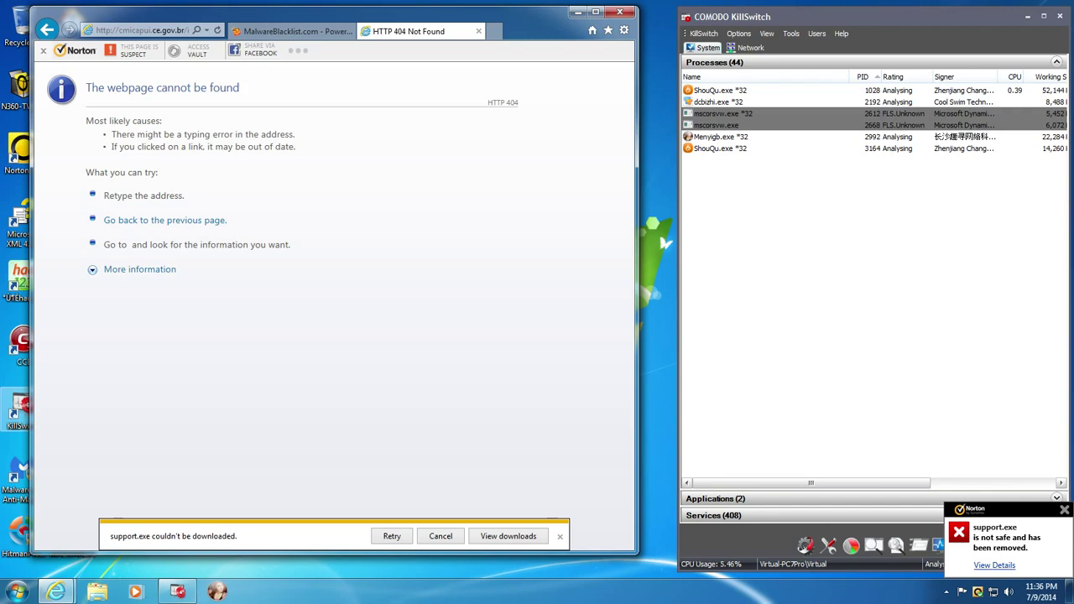
# - Dismiss the failed-download notice and go back to the top of the MalwareBlacklist.com list
pyautogui.click(560, 536)
pyautogui.click(310, 32)
pyautogui.scroll(-3, 318, 241)
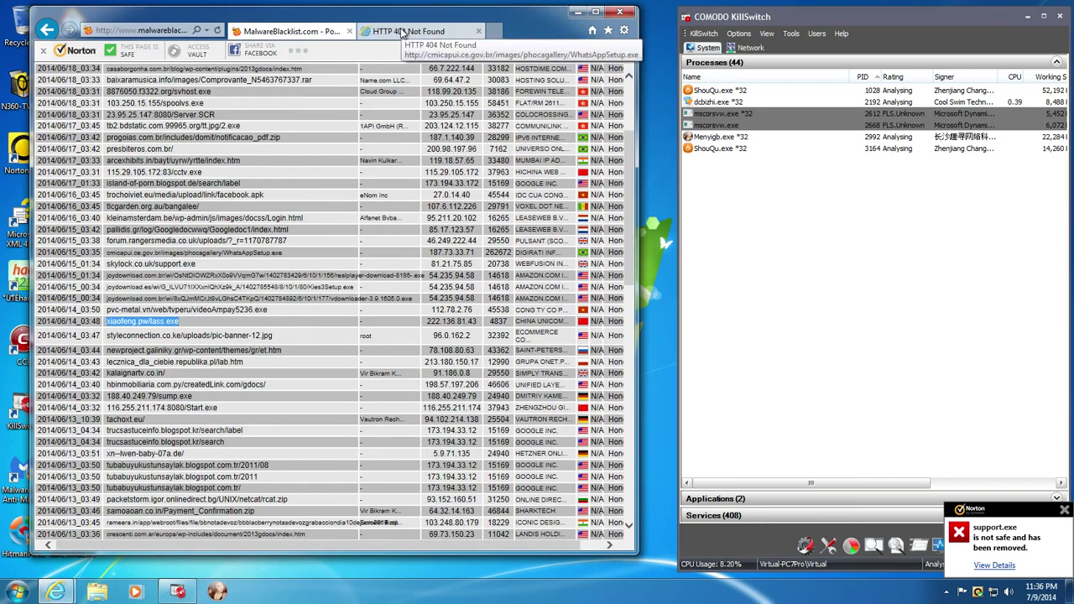
pyautogui.scroll(3, 384, 117)
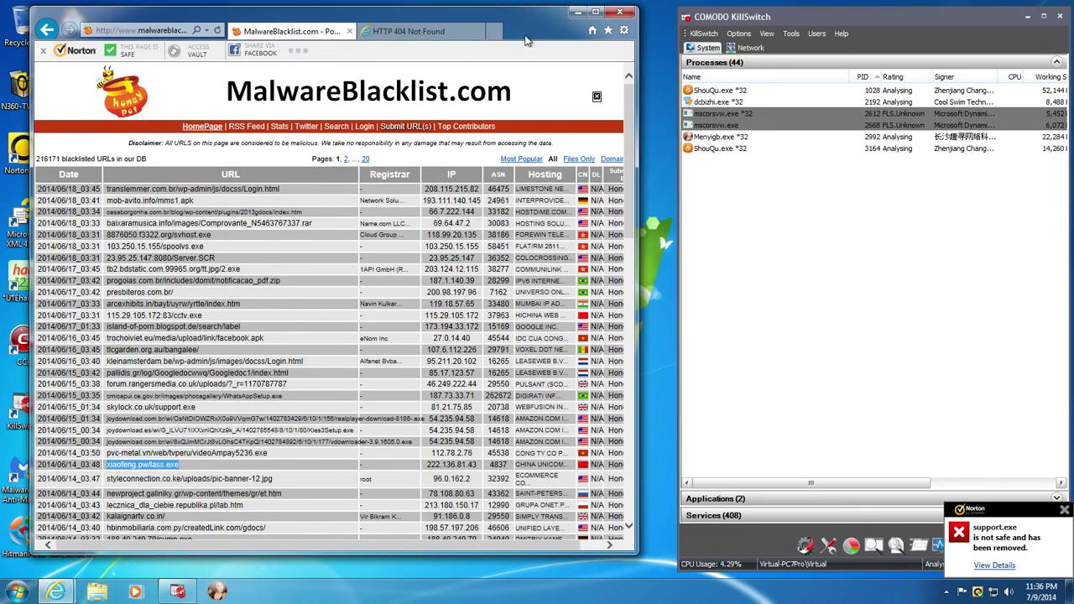
# - Open VX Vault from Favorites and load its 85.25.96.254 bot.exe sample address in the 404 tab
pyautogui.click(608, 31)
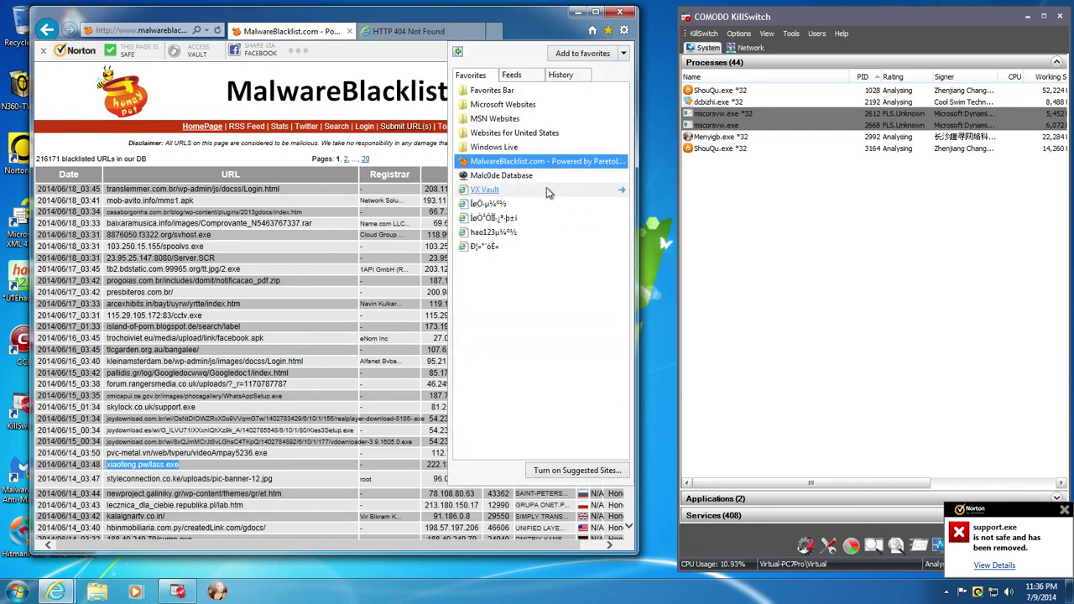
pyautogui.click(487, 190)
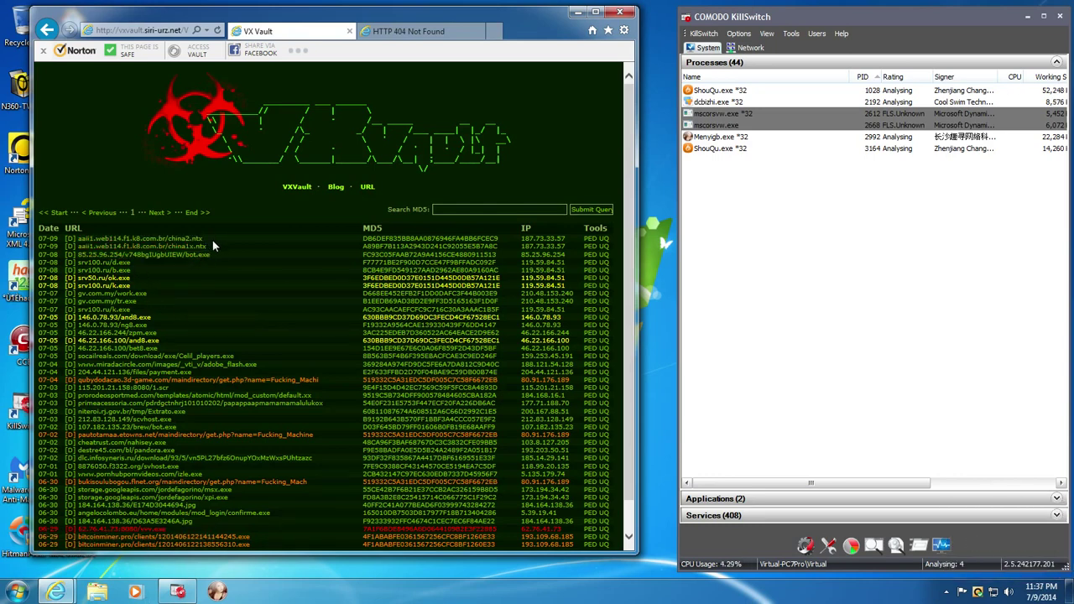
pyautogui.moveTo(213, 250); pyautogui.dragTo(79, 255)
pyautogui.hotkey('ctrl', 'c')
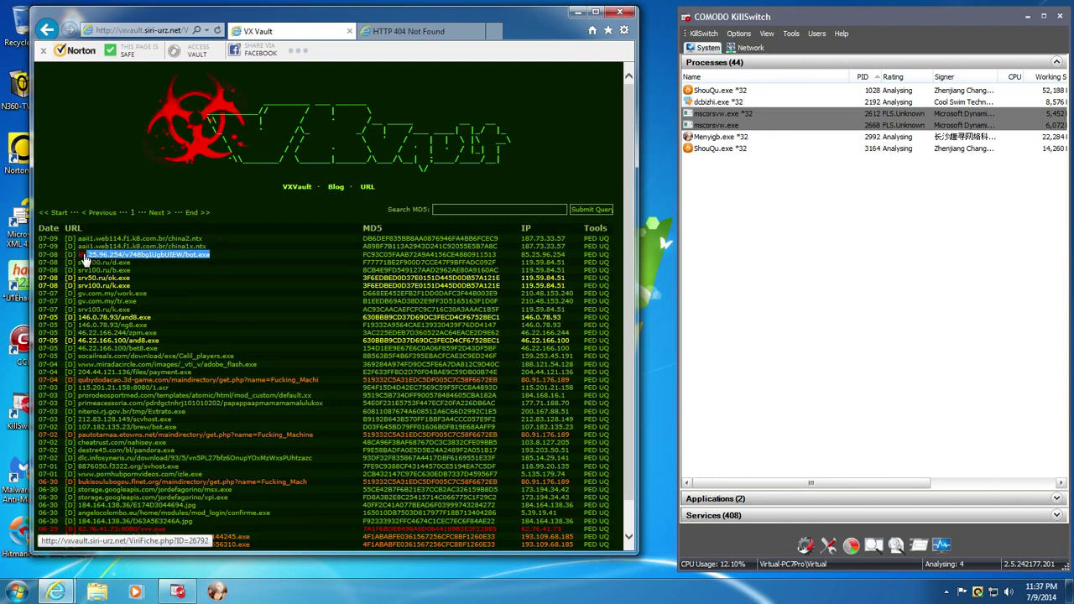
pyautogui.click(373, 32)
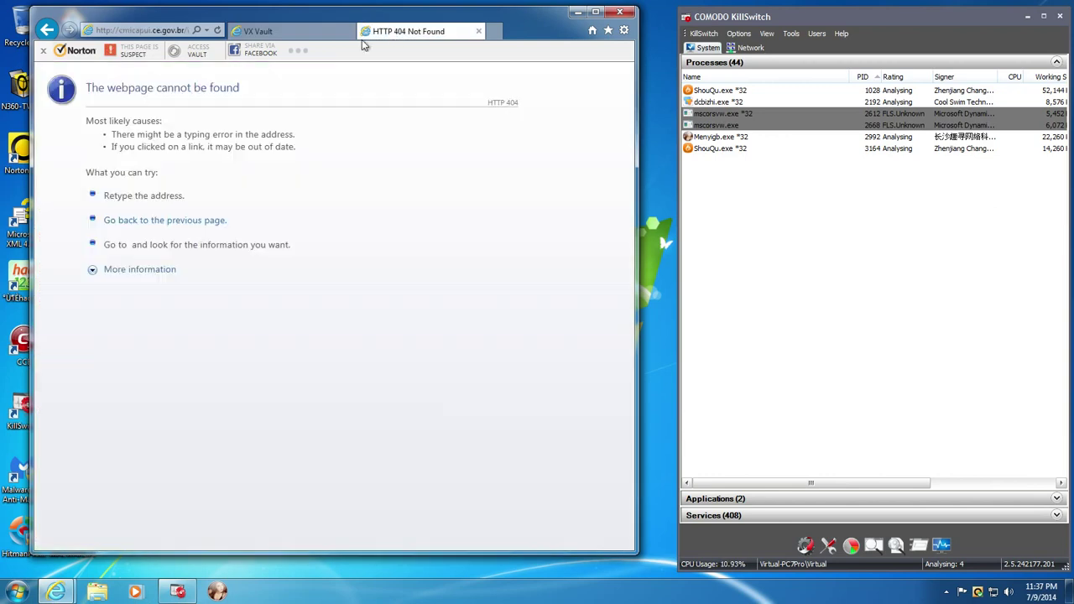
pyautogui.click(178, 35)
pyautogui.hotkey('ctrl', 'v')
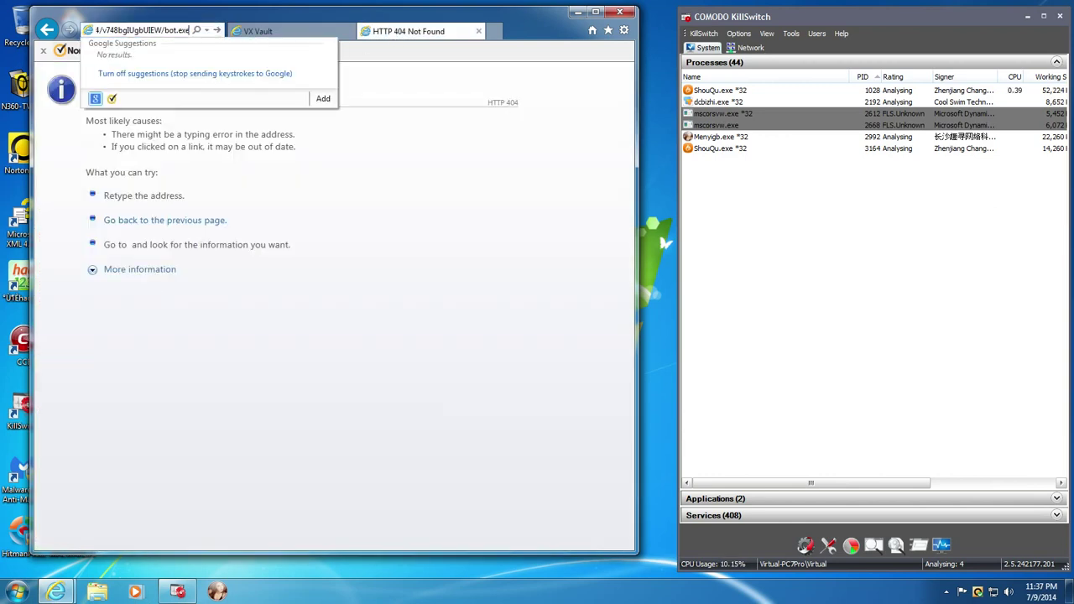
pyautogui.press('Return')
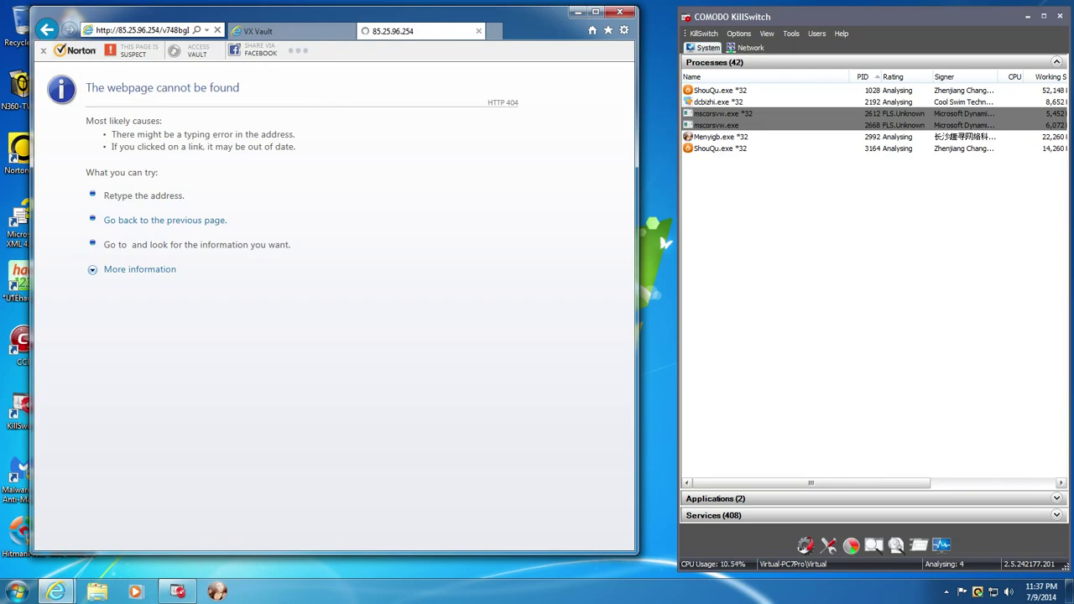
# - Load the srv100.ru/d.exe sample address from VX Vault in the other tab
pyautogui.click(264, 31)
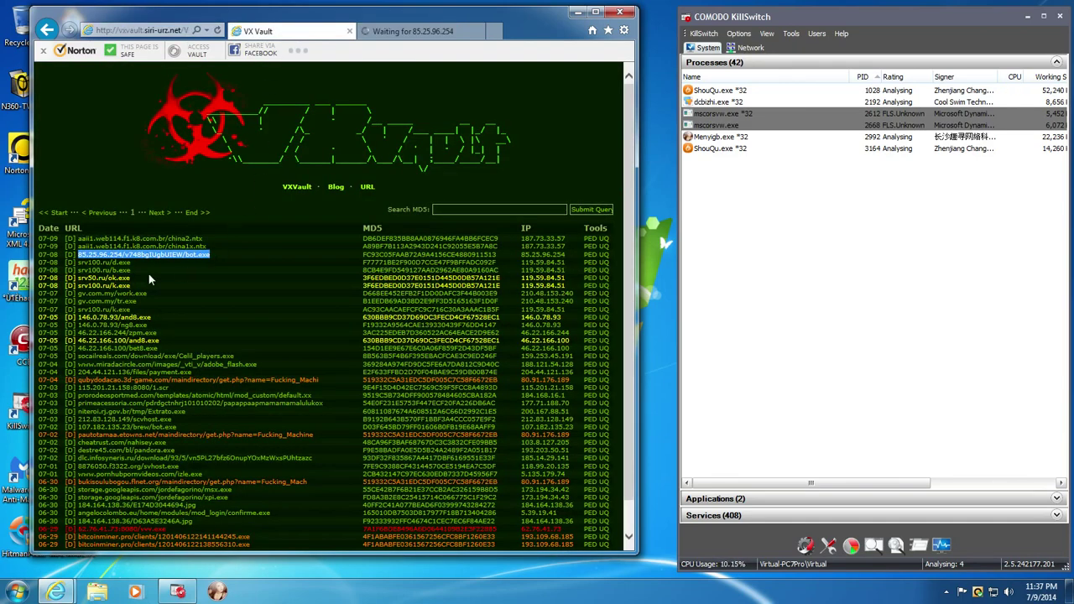
pyautogui.moveTo(133, 264); pyautogui.dragTo(91, 267)
pyautogui.hotkey('ctrl', 'c')
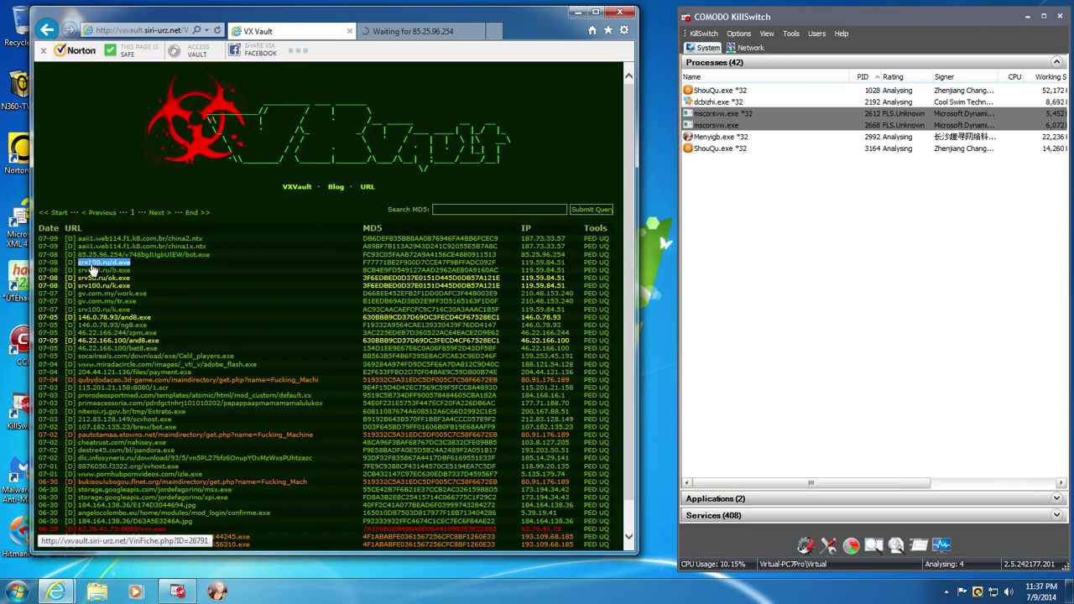
pyautogui.click(411, 31)
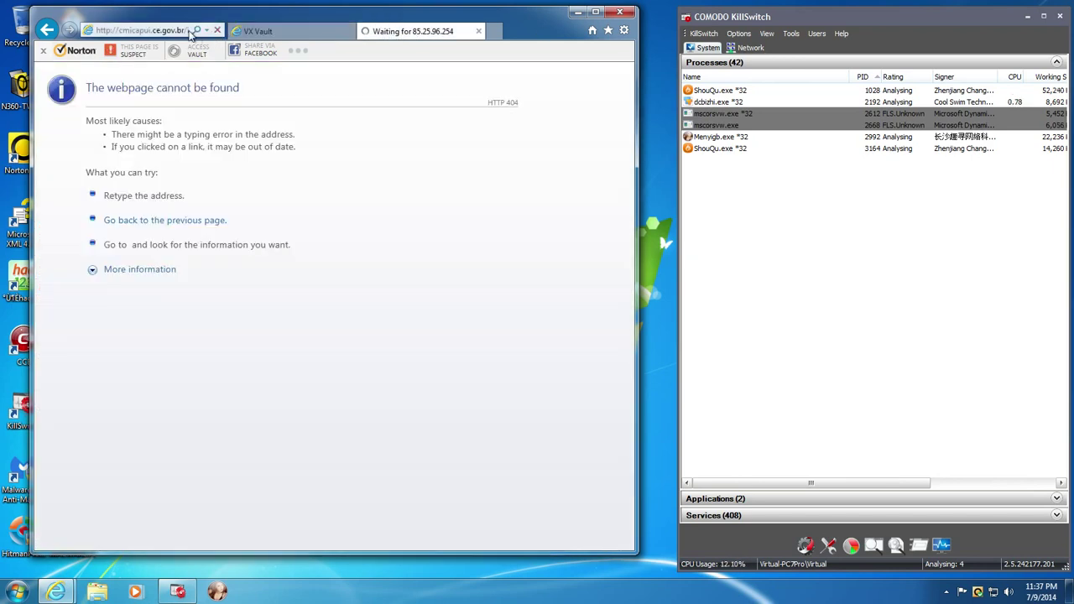
pyautogui.hotkey('ctrl', 'v')
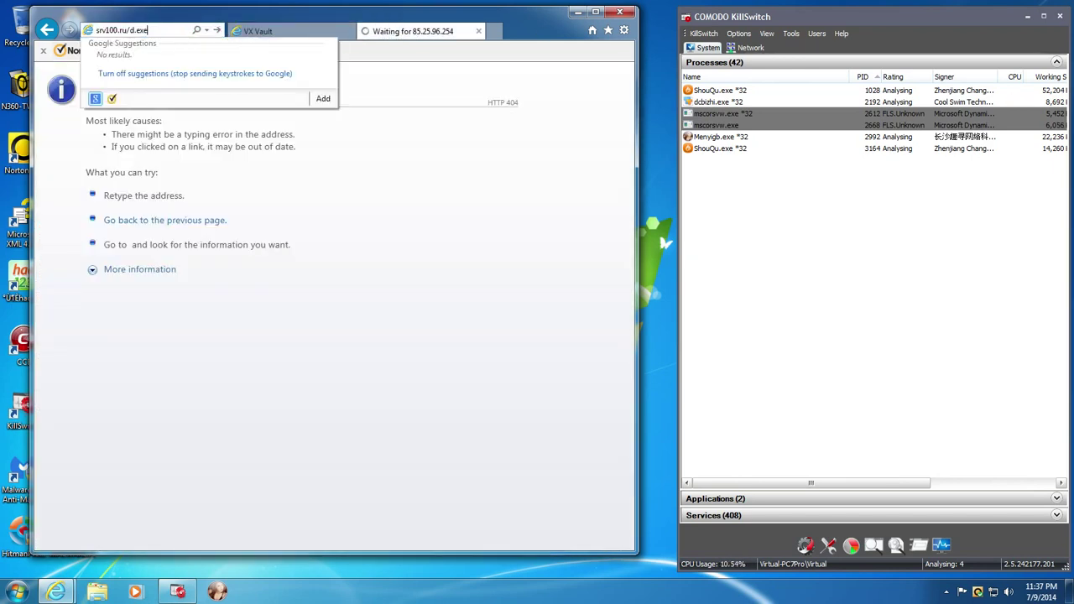
pyautogui.press('Return')
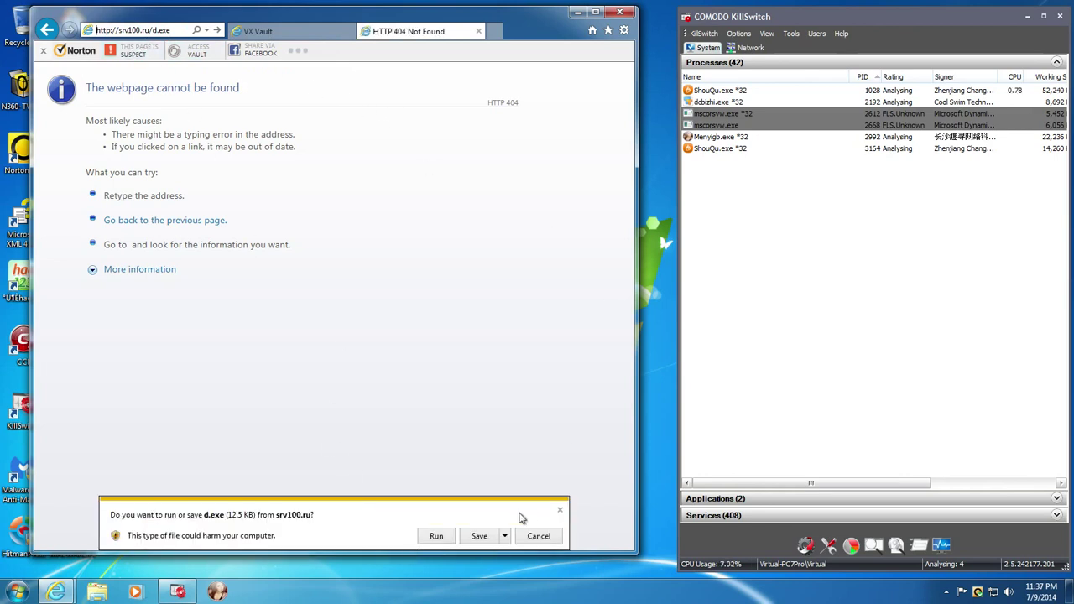
# - Run d.exe, grant administrator and UAC permission, then dismiss the access-denied error
pyautogui.click(446, 538)
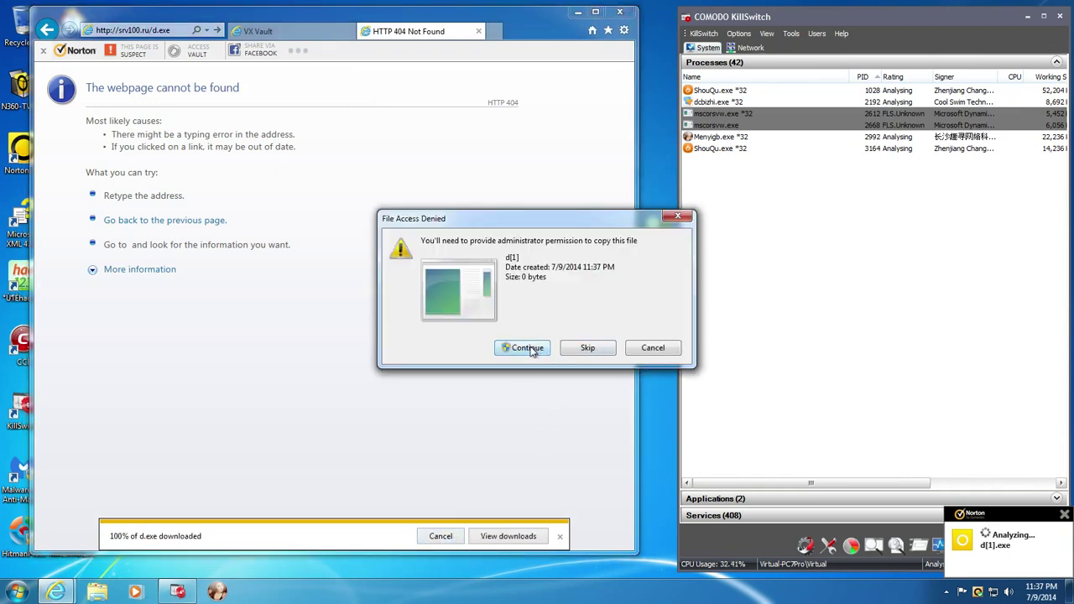
pyautogui.click(529, 349)
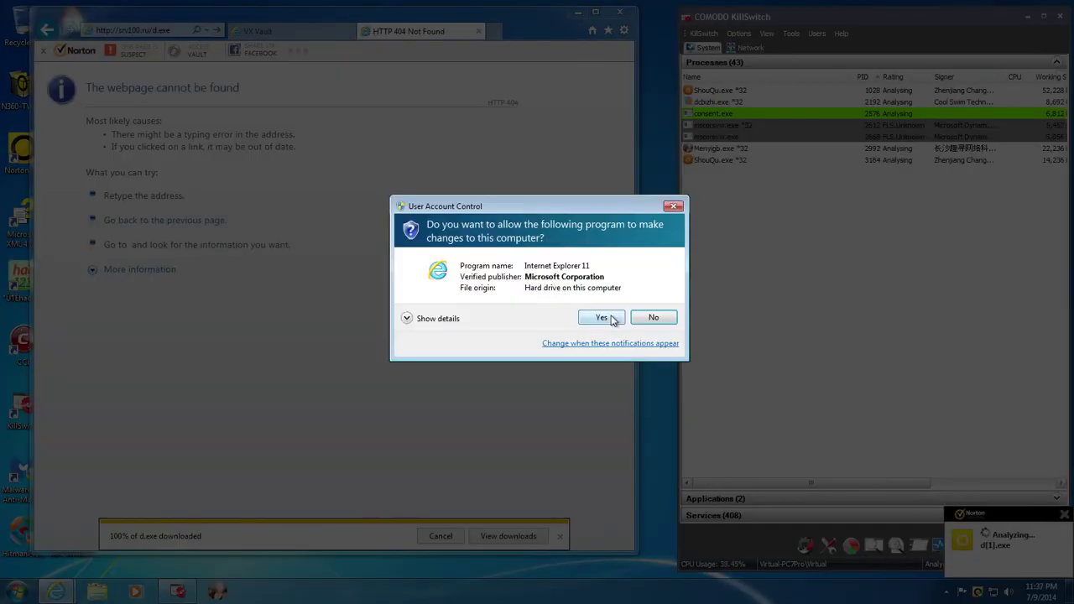
pyautogui.click(601, 317)
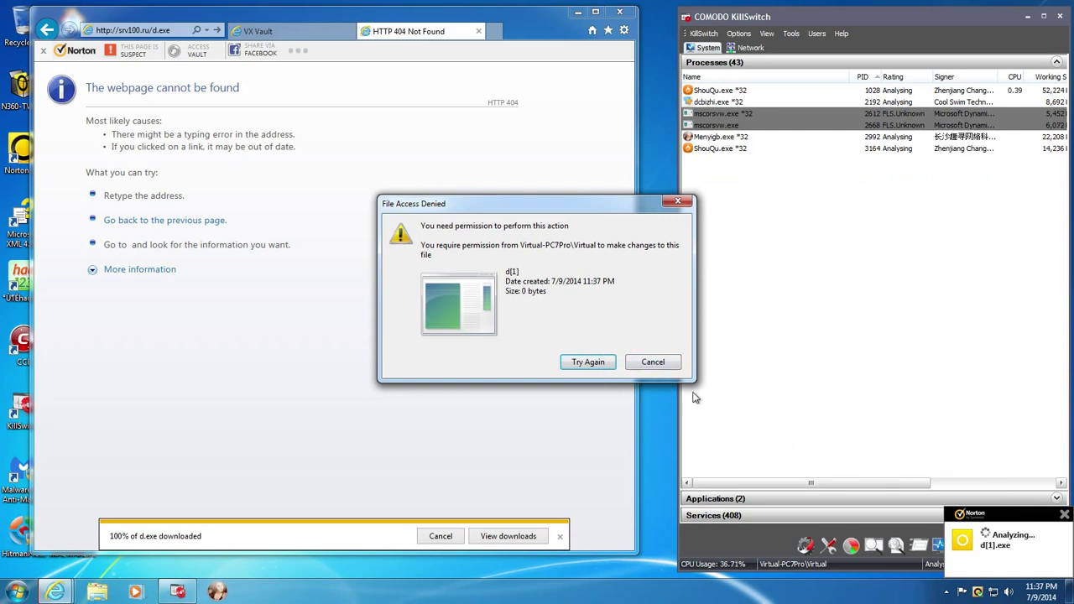
pyautogui.click(646, 359)
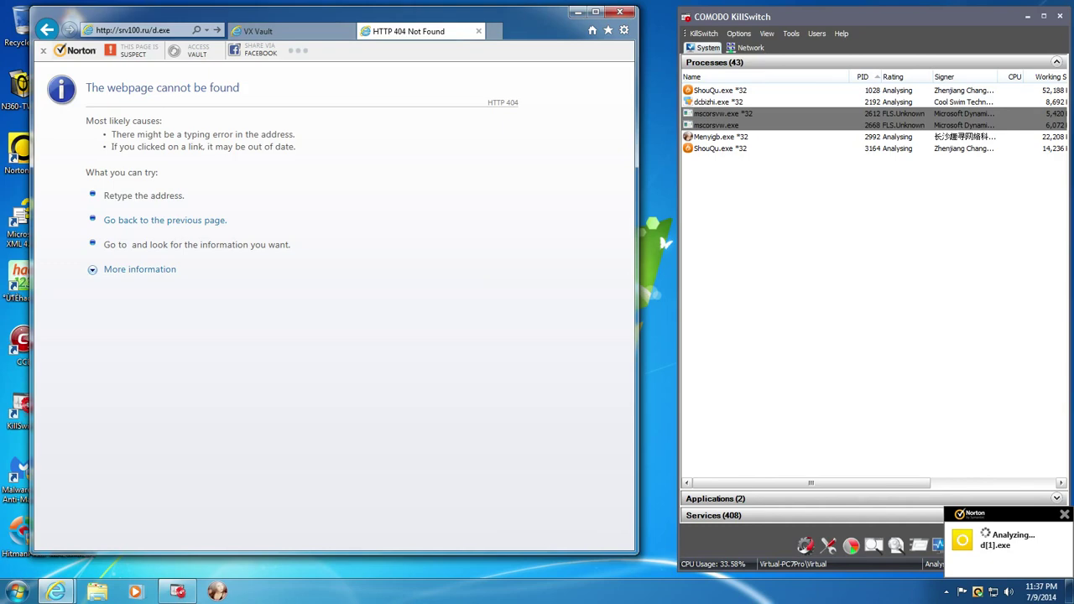
# - Copy the srv100.ru/k.exe link from VX Vault and load it in the address bar
pyautogui.click(256, 31)
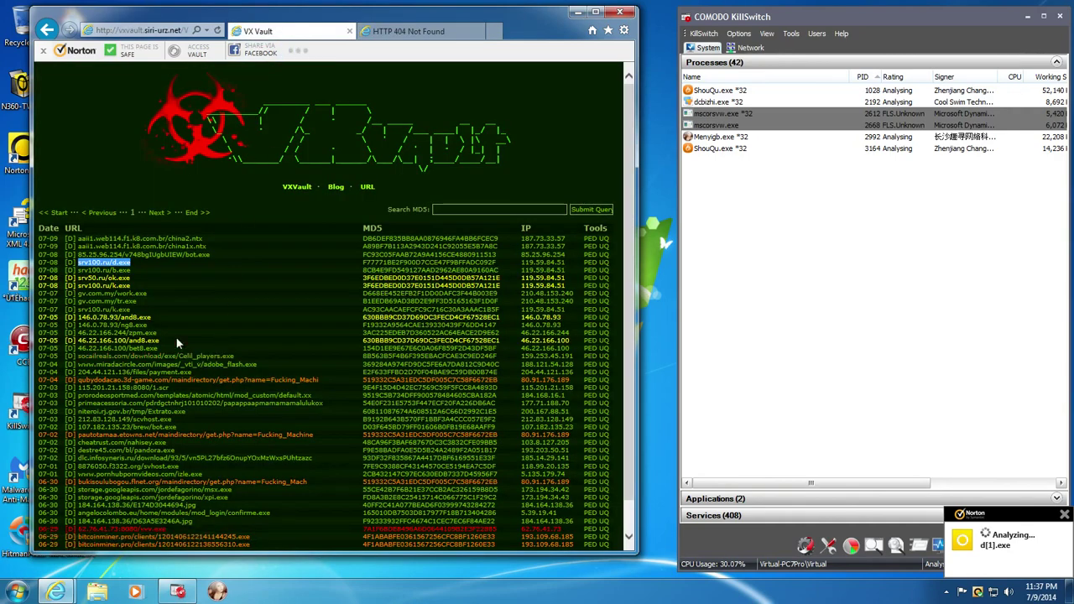
pyautogui.click(146, 294)
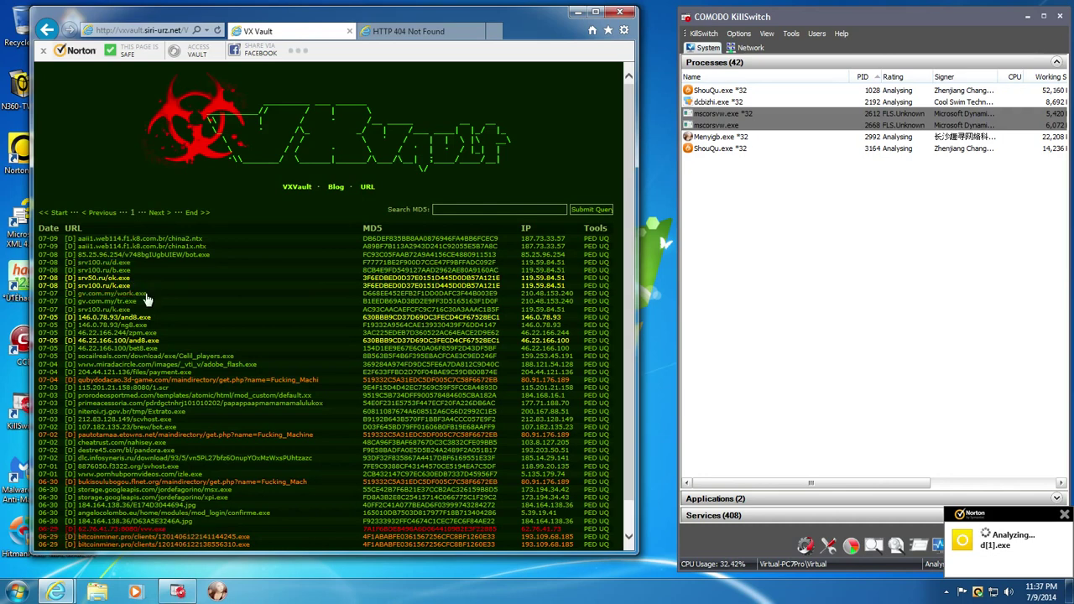
pyautogui.moveTo(147, 295); pyautogui.dragTo(88, 294)
pyautogui.click(237, 200)
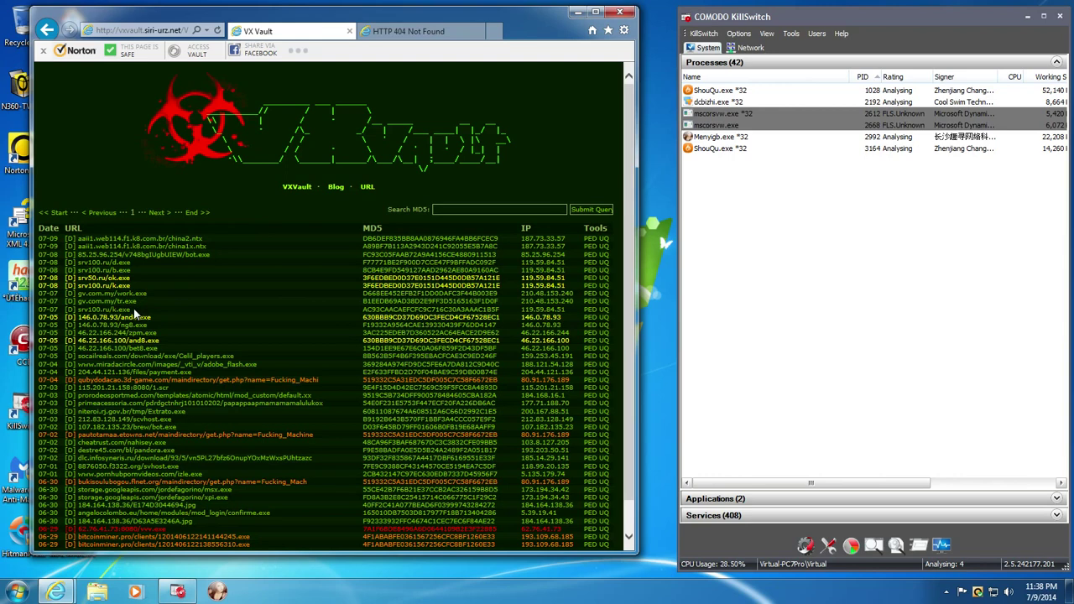
pyautogui.moveTo(133, 312); pyautogui.dragTo(90, 311)
pyautogui.hotkey('ctrl', 'c')
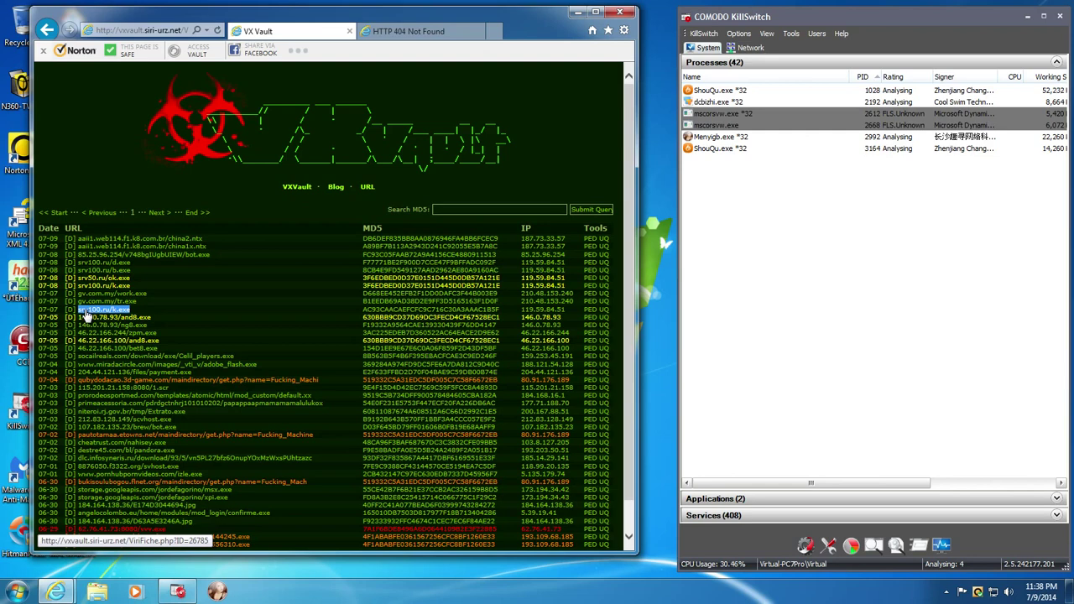
pyautogui.click(133, 32)
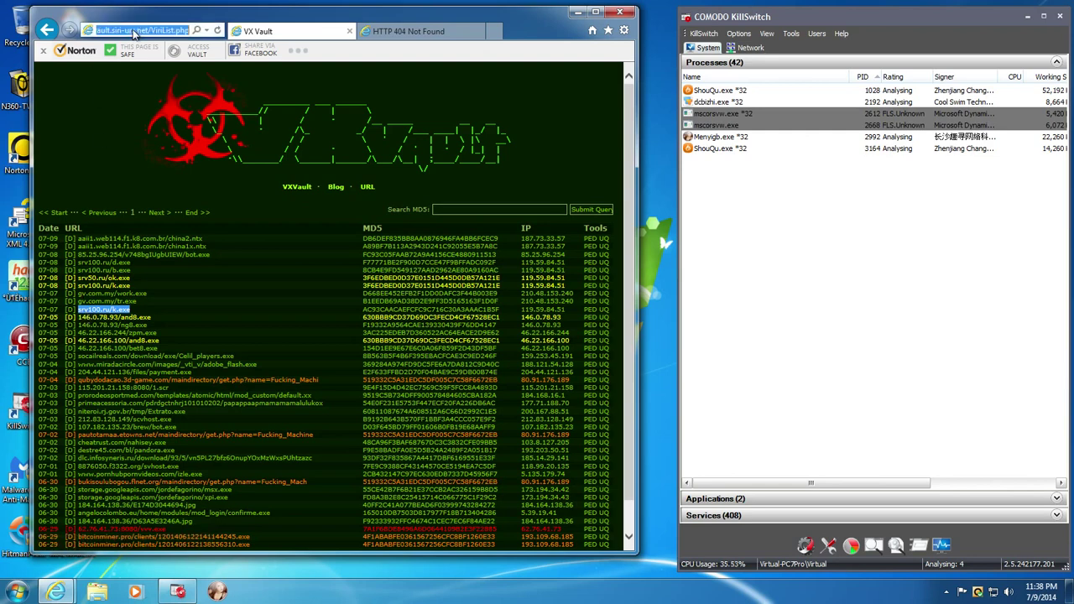
pyautogui.hotkey('ctrl', 'v')
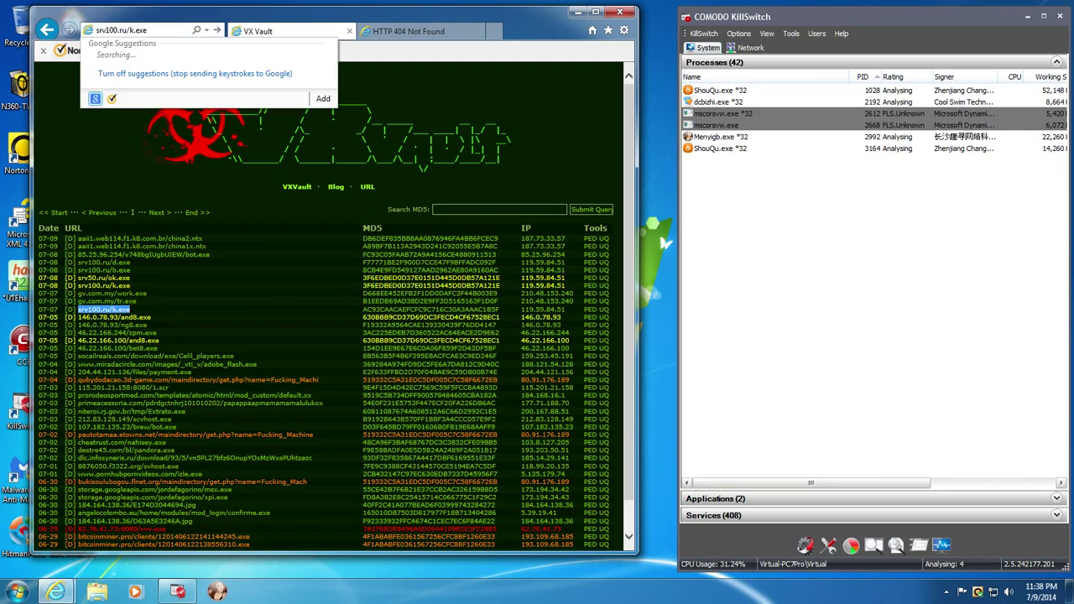
pyautogui.press('Return')
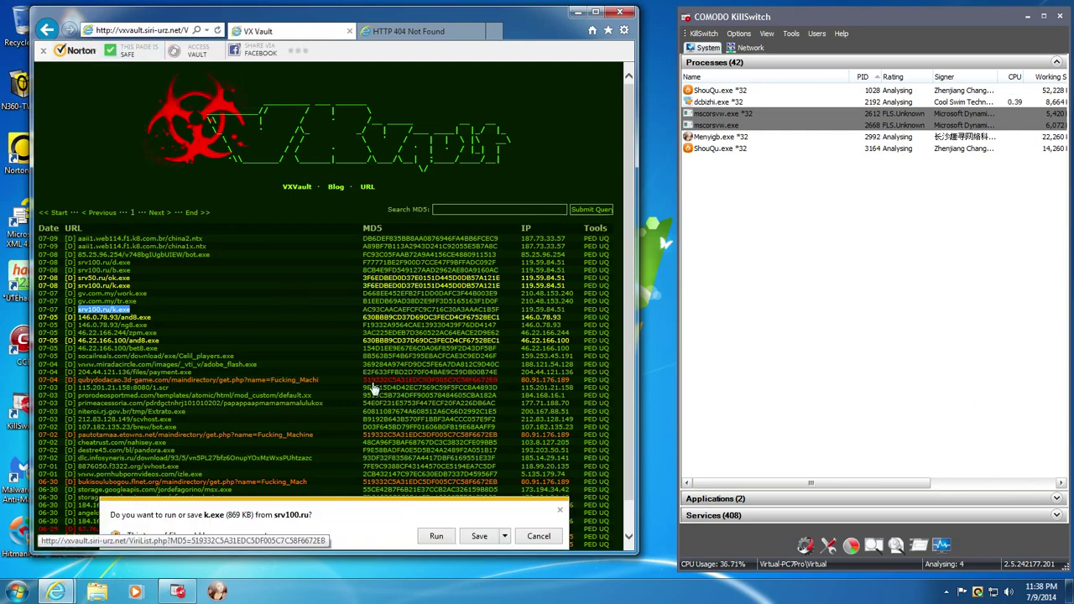
# - Run the unverified k.exe, retry its download, then dismiss the download notification
pyautogui.click(437, 536)
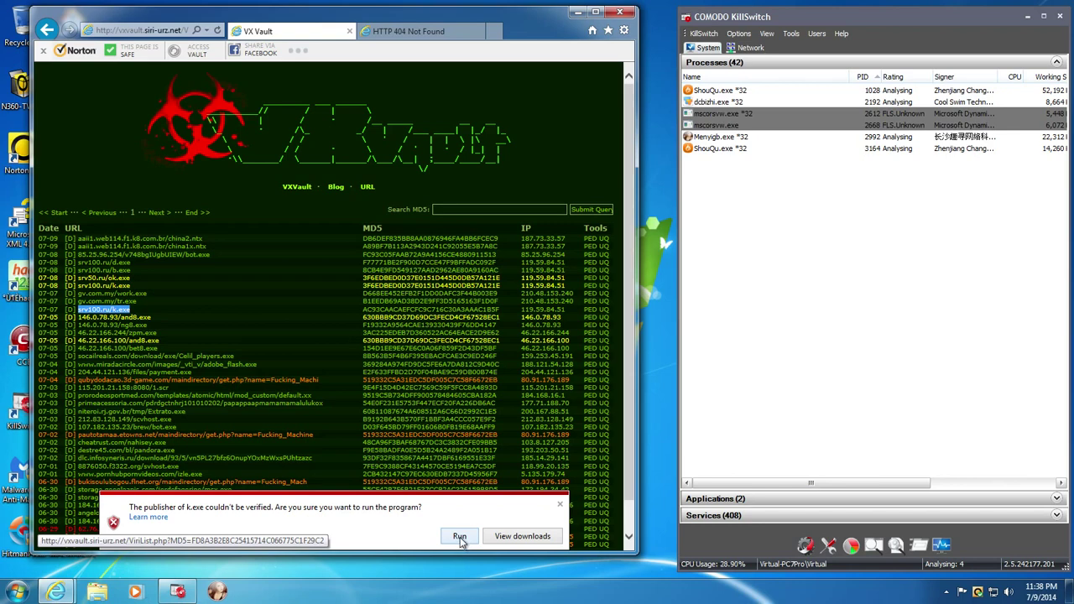
pyautogui.click(459, 537)
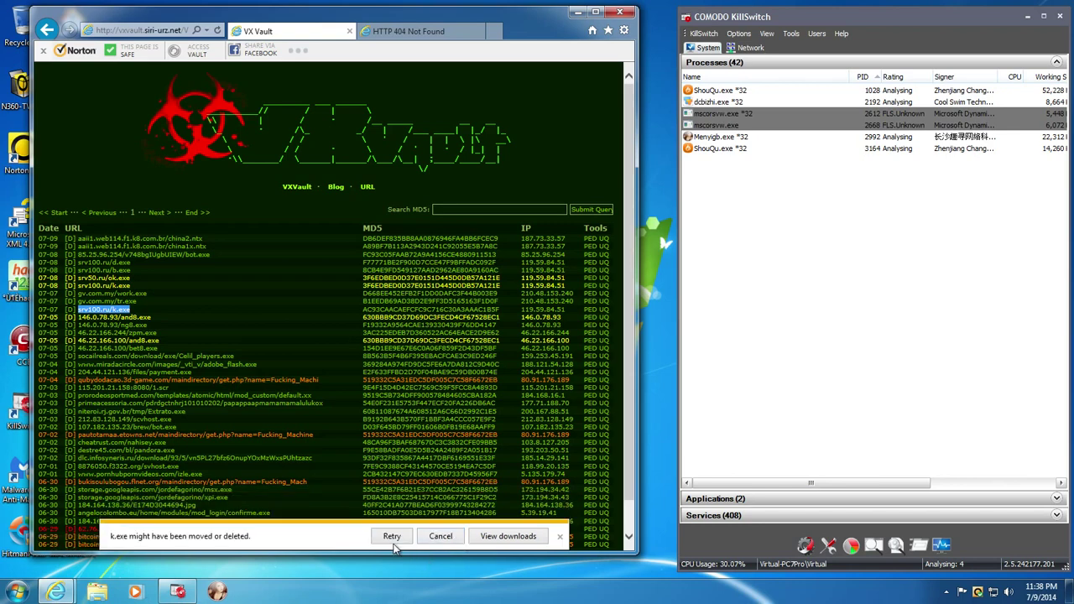
pyautogui.click(392, 537)
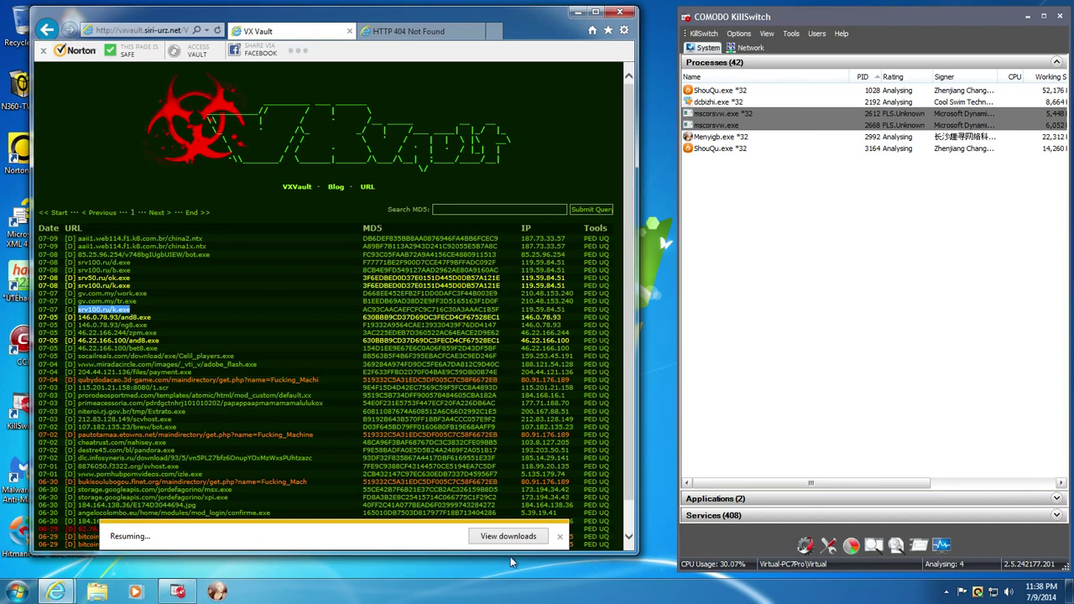
pyautogui.click(559, 536)
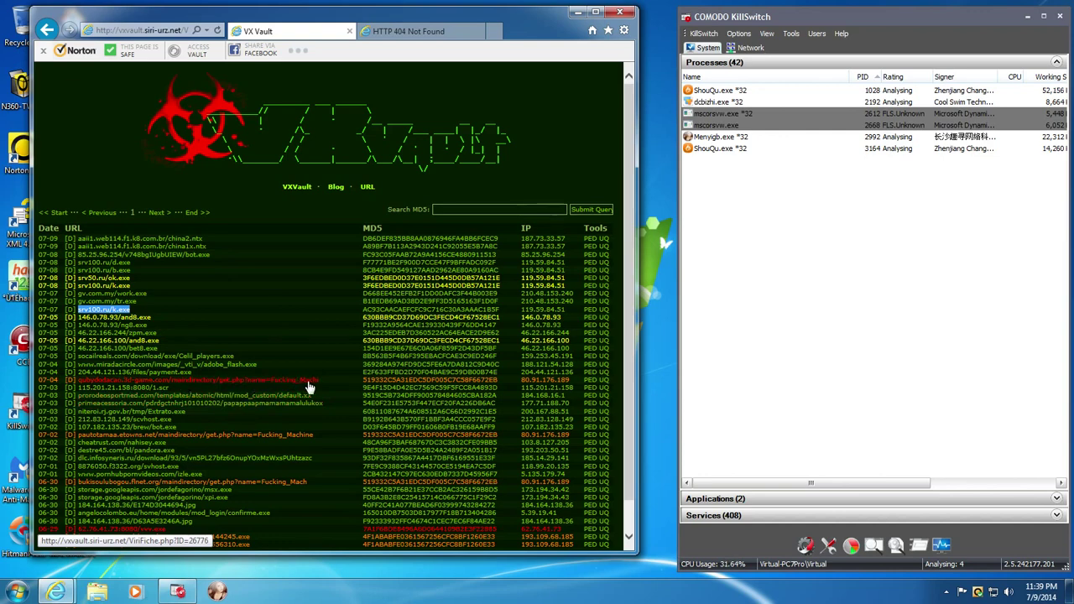
pyautogui.moveTo(323, 381); pyautogui.dragTo(103, 388)
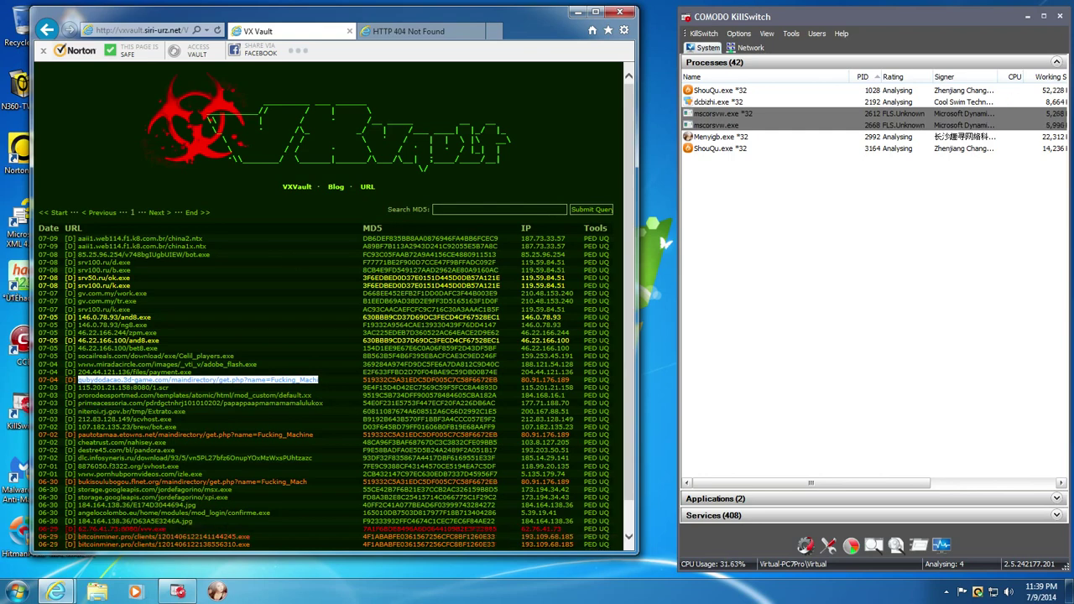
pyautogui.click(159, 30)
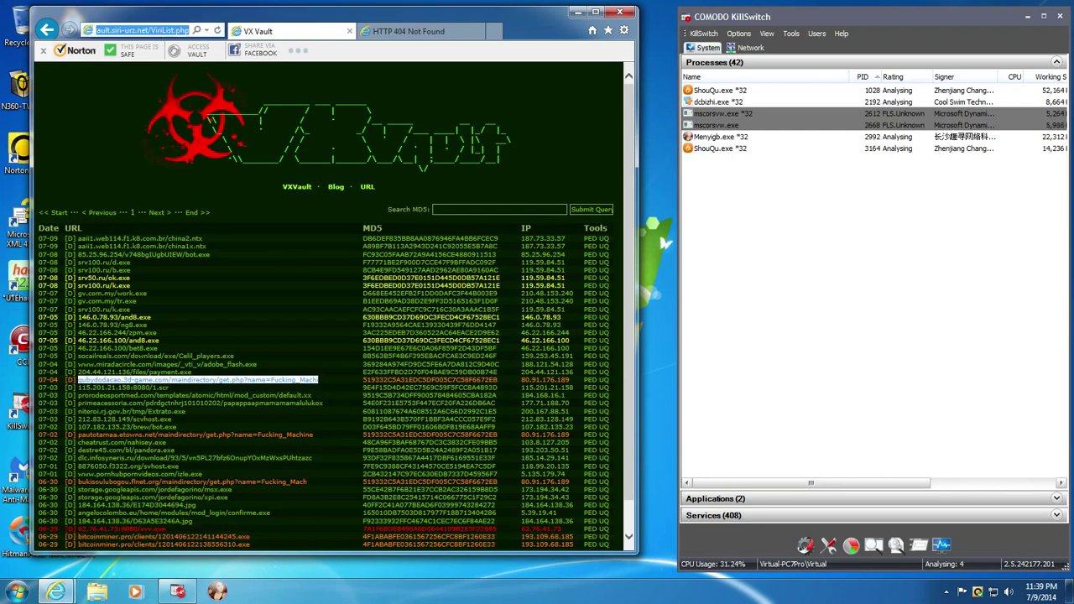
pyautogui.write('qubydodacao.3d-game.com/maindirectory/get.php?name=Fucking_Machine')
pyautogui.press('Return')
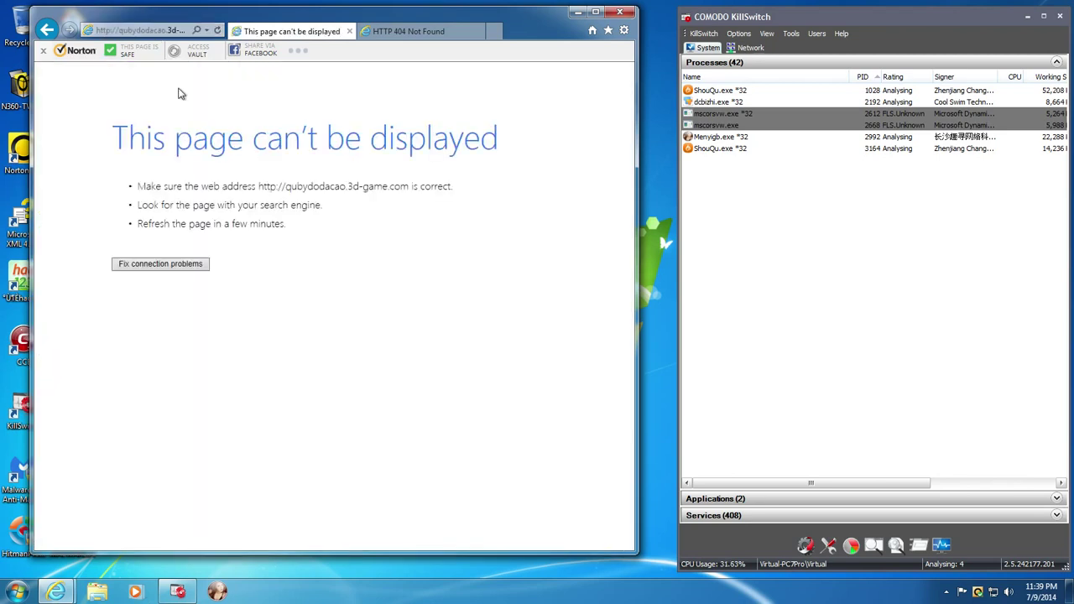
pyautogui.press('alt')
pyautogui.click(46, 30)
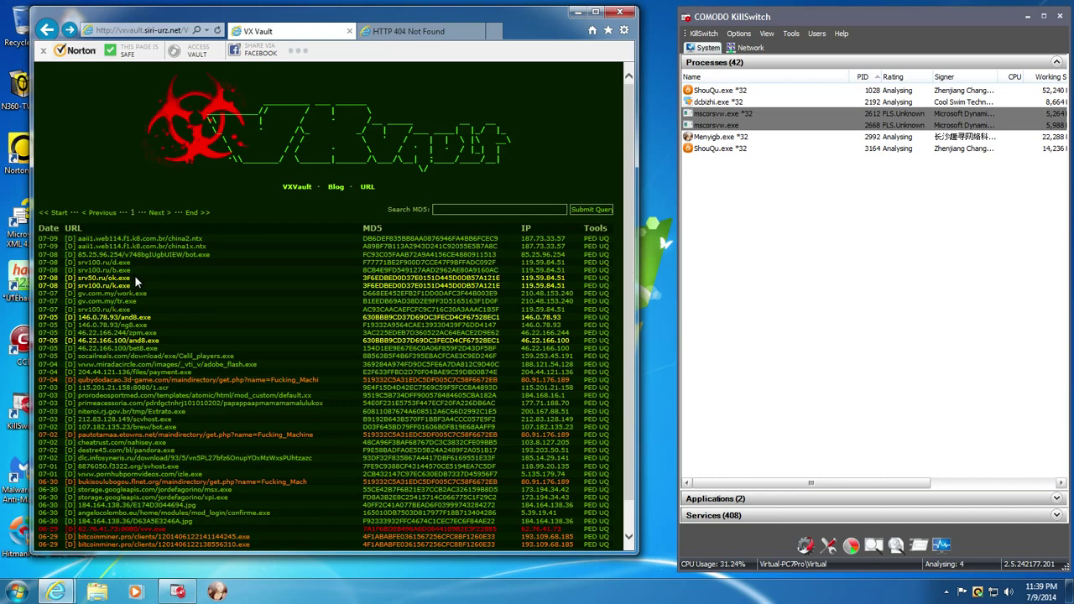
# - Copy the srv50.ru/ok.exe link from the VX Vault list
pyautogui.moveTo(131, 279); pyautogui.dragTo(88, 284)
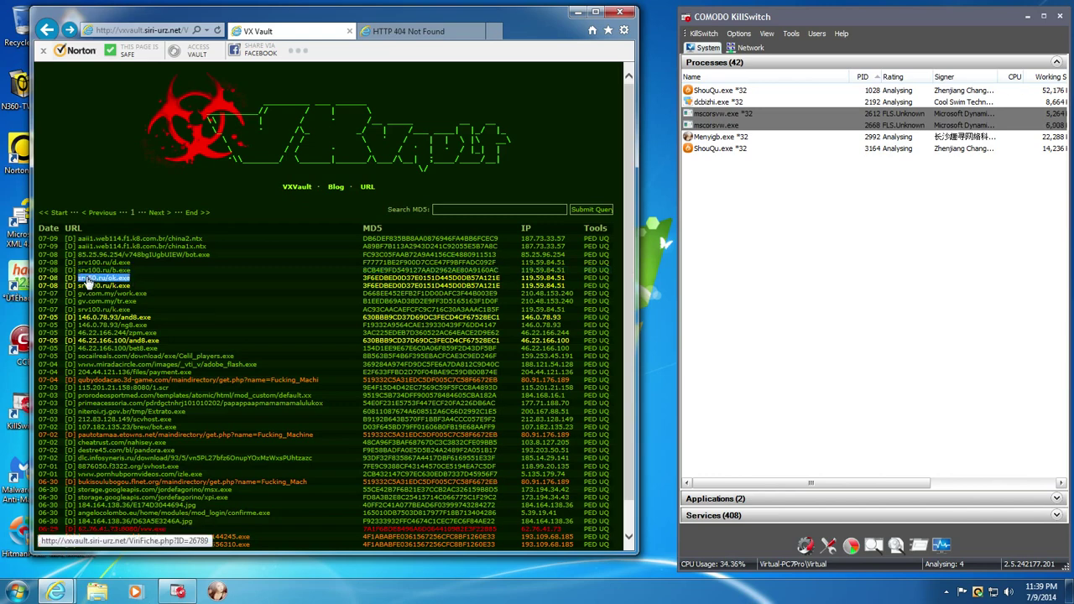
pyautogui.rightClick(88, 284)
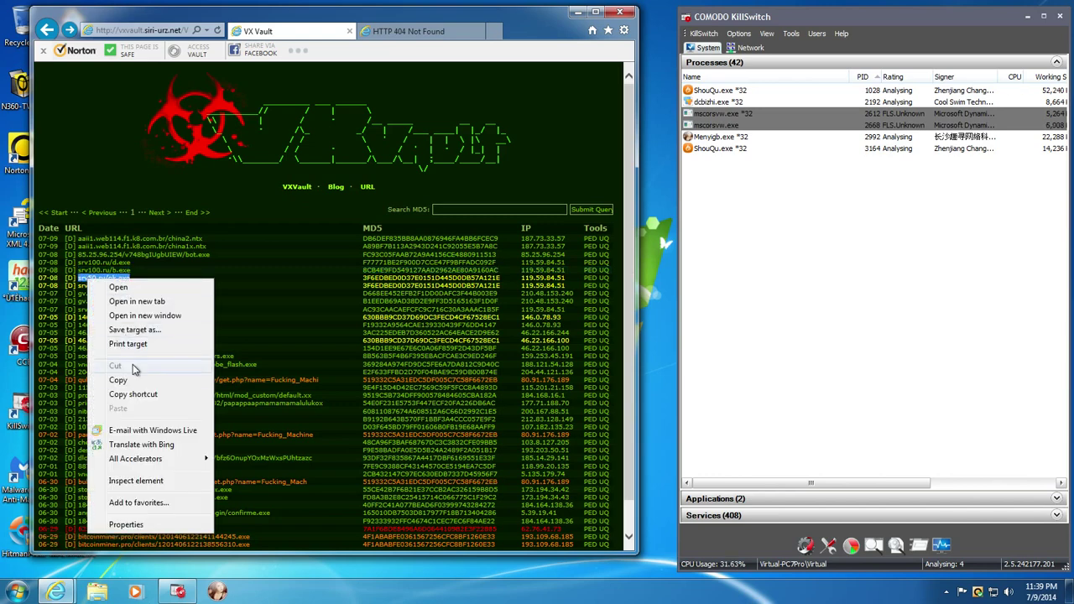
pyautogui.click(132, 385)
# - Paste the ok.exe address into the 404 tab, load it and run the download
pyautogui.click(400, 31)
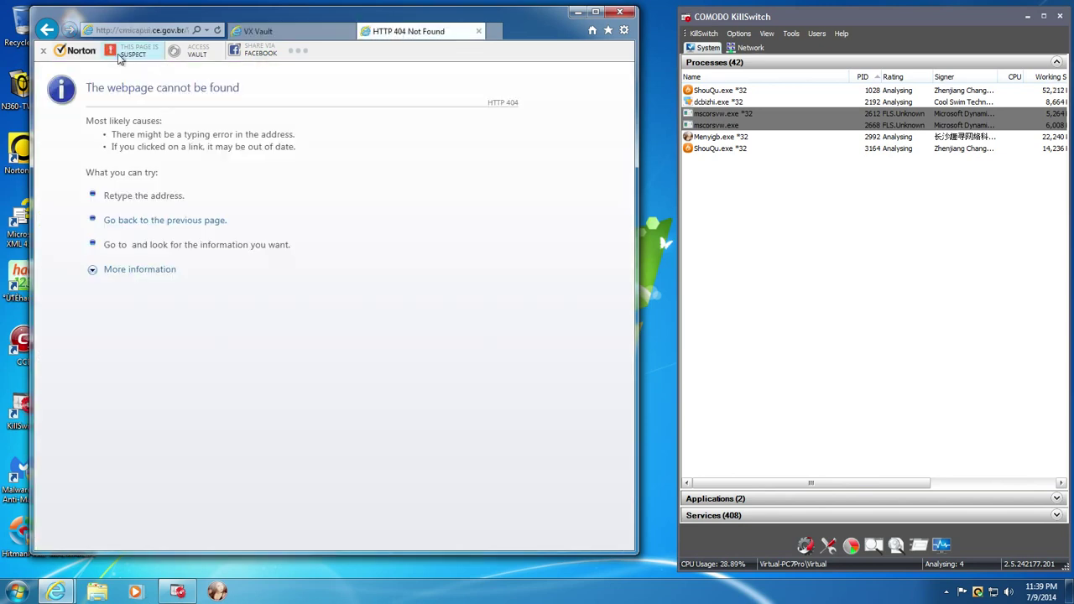
pyautogui.click(120, 31)
pyautogui.rightClick(128, 32)
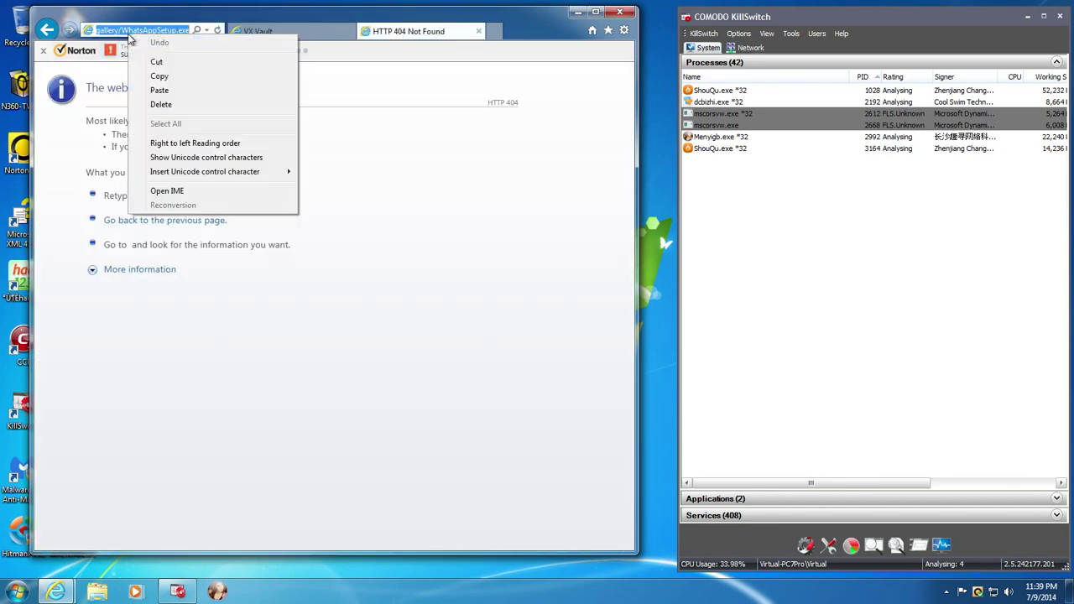
pyautogui.click(159, 90)
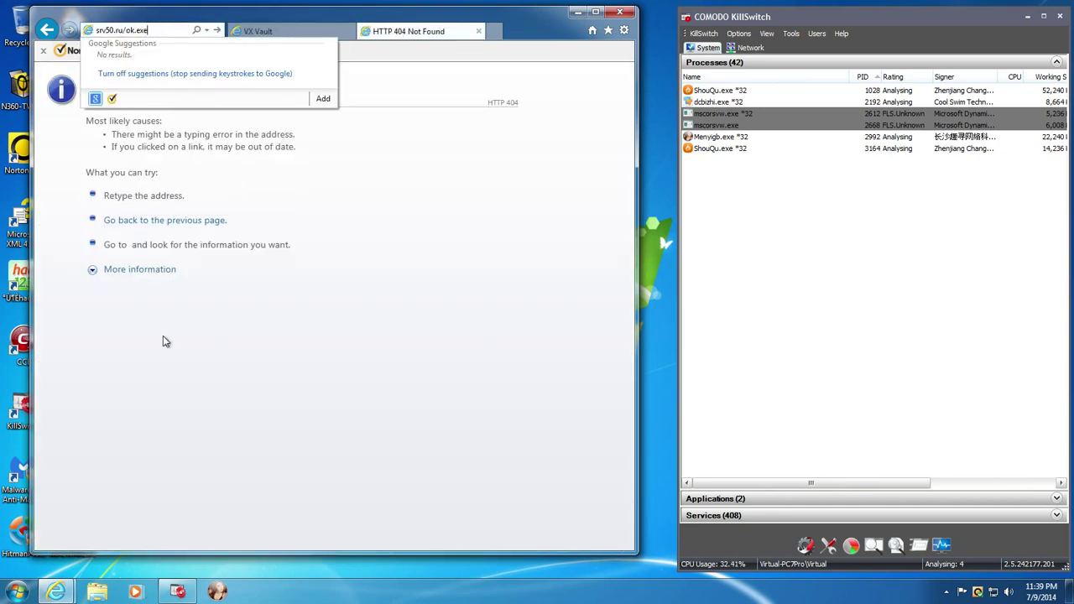
pyautogui.press('Return')
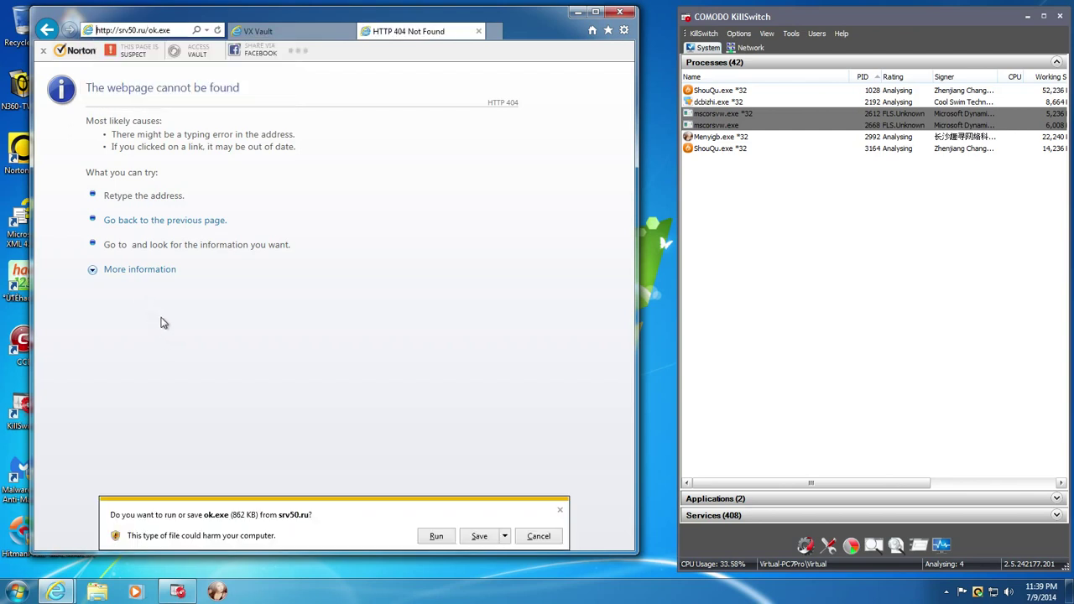
pyautogui.click(436, 537)
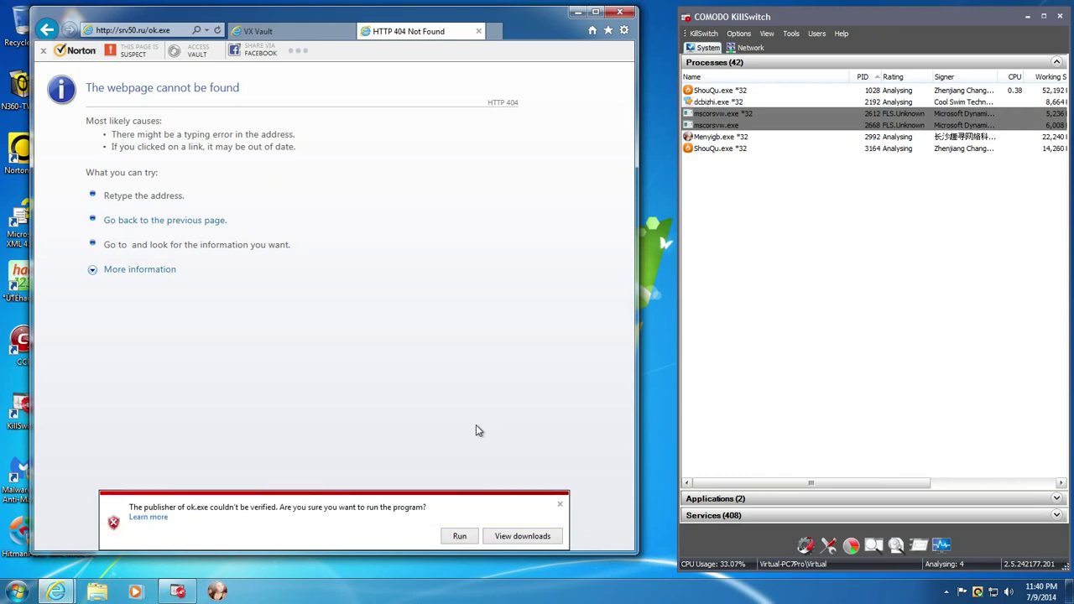
# - Run the unverified ok.exe, dismiss Norton's d[1].exe, k.exe and ok.exe alerts, and close the 404 tab
pyautogui.click(471, 536)
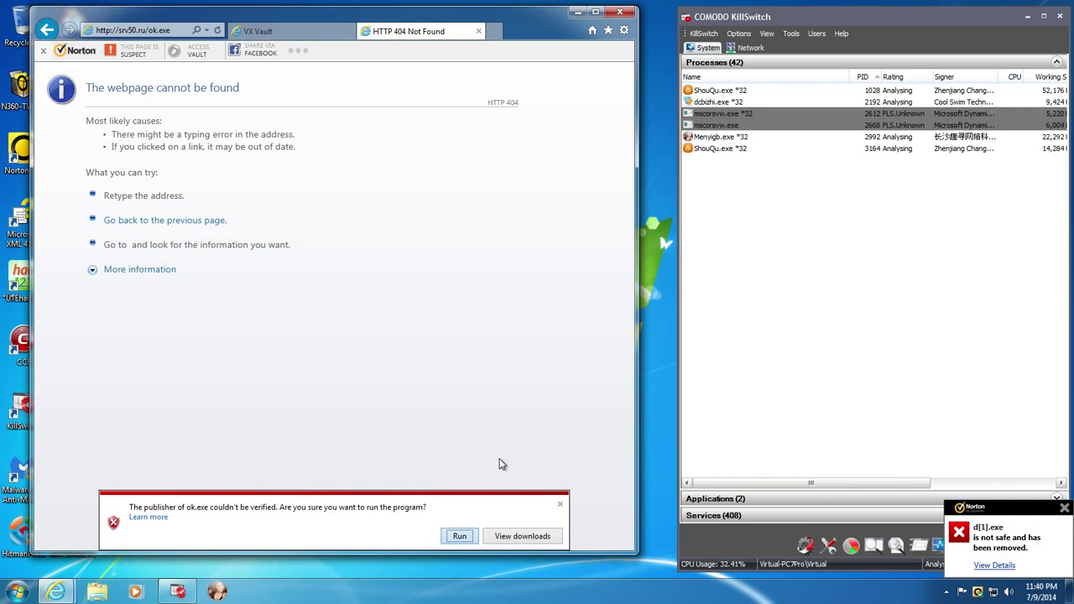
pyautogui.press('Return')
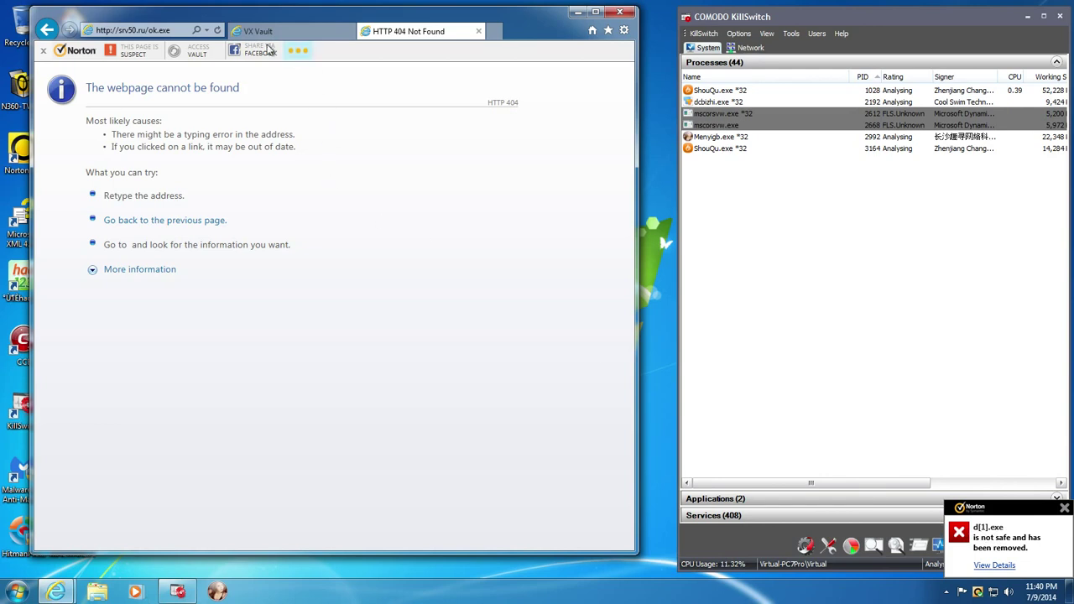
pyautogui.click(1064, 509)
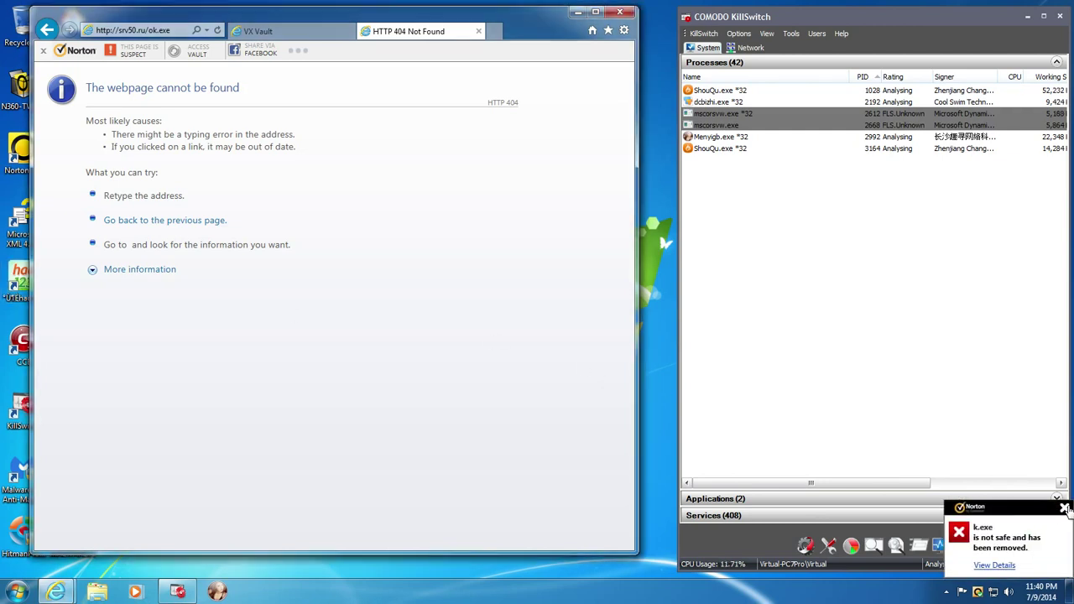
pyautogui.click(1062, 509)
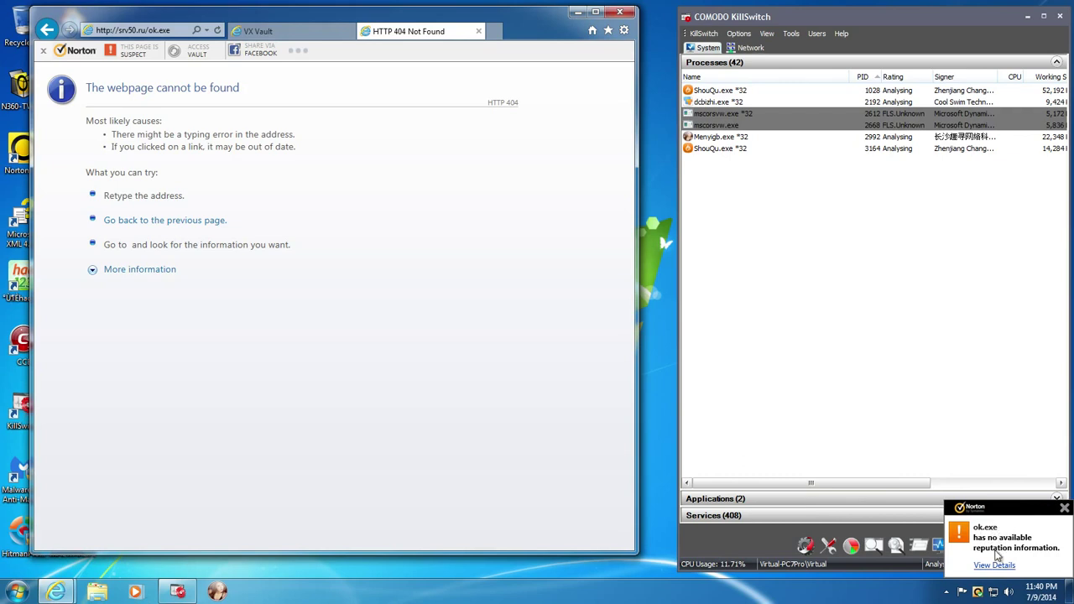
pyautogui.click(1064, 509)
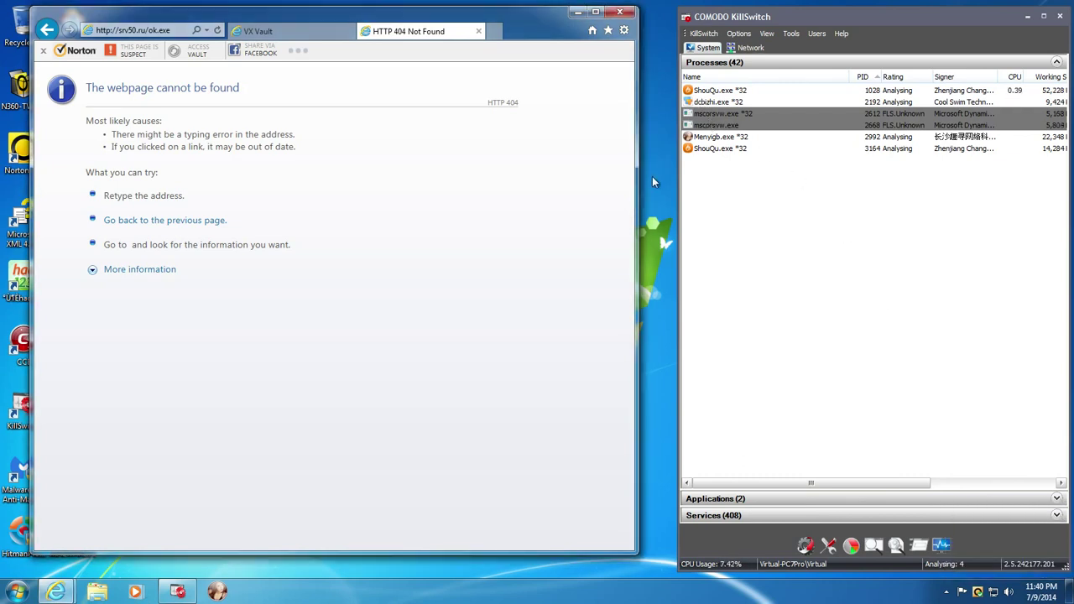
pyautogui.click(478, 31)
# - Close Internet Explorer and COMODO KillSwitch
pyautogui.click(621, 12)
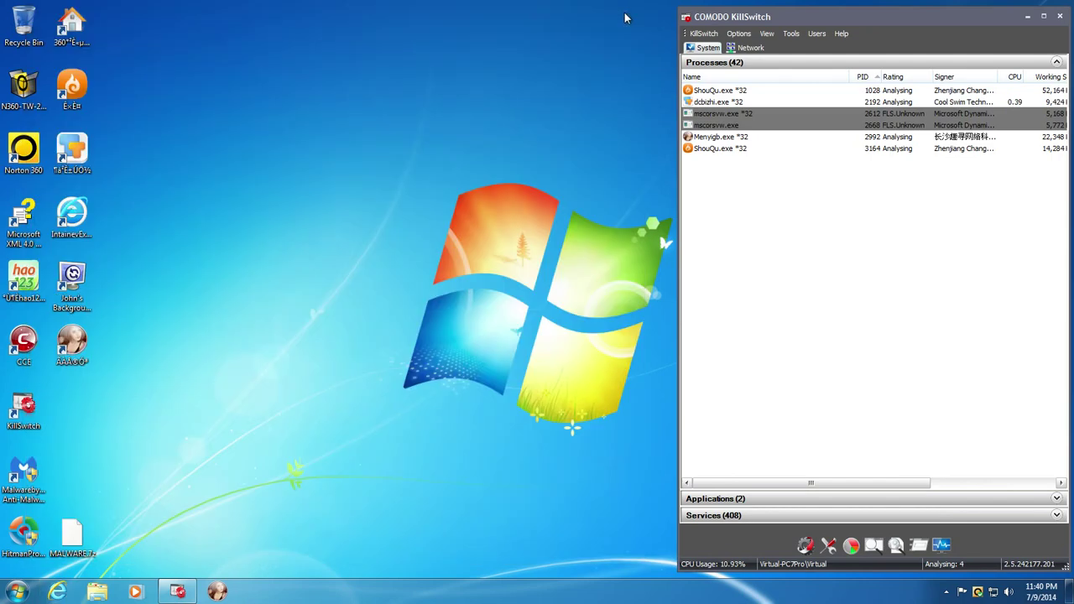
pyautogui.moveTo(140, 419); pyautogui.dragTo(273, 154)
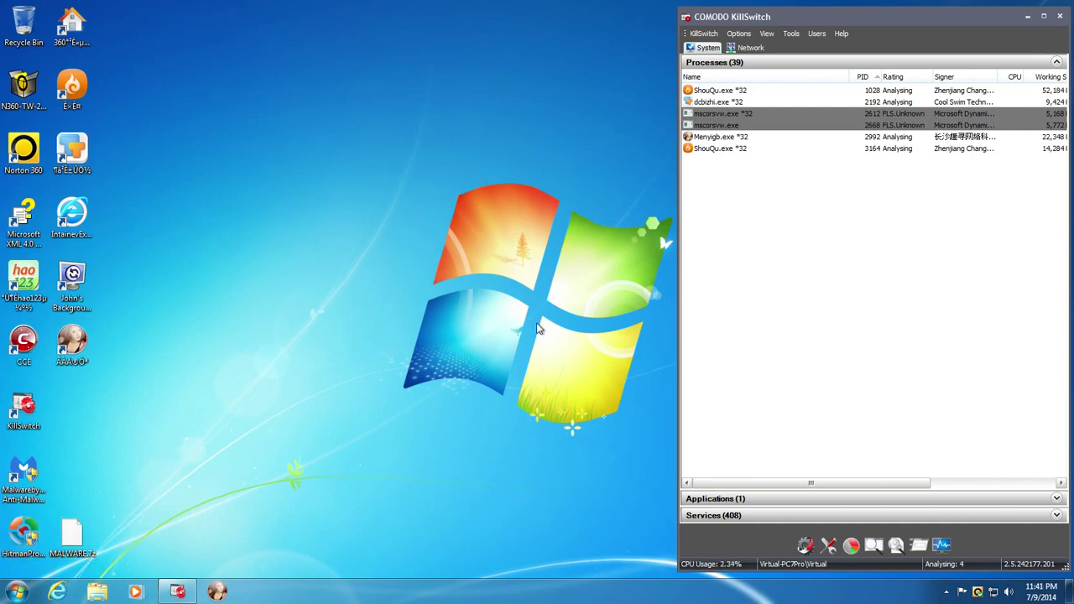
pyautogui.click(1060, 17)
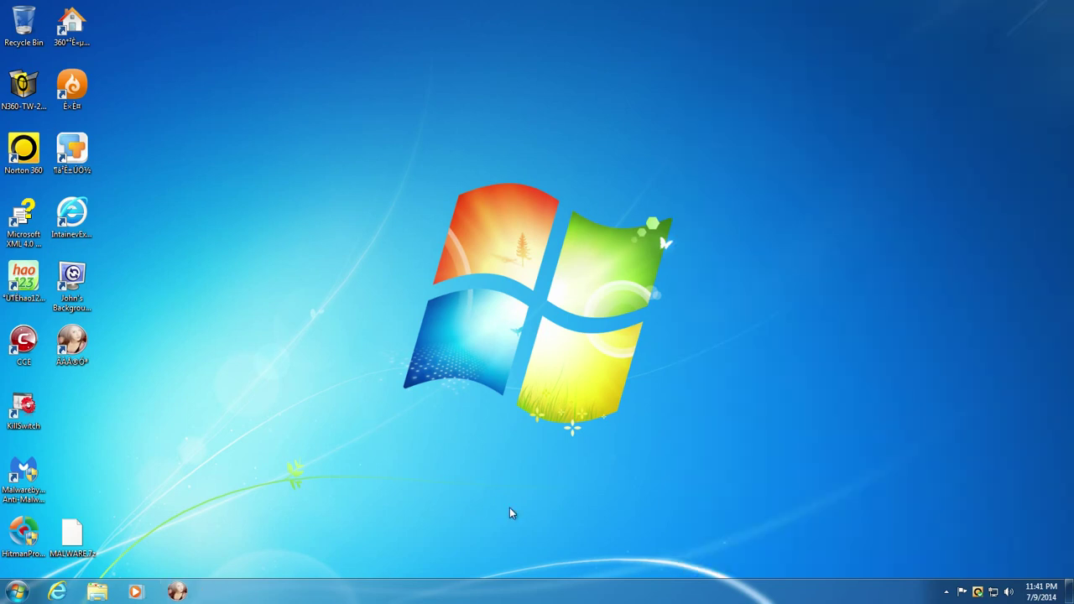
# - Restart Windows from the Start menu's shutdown options
pyautogui.click(9, 596)
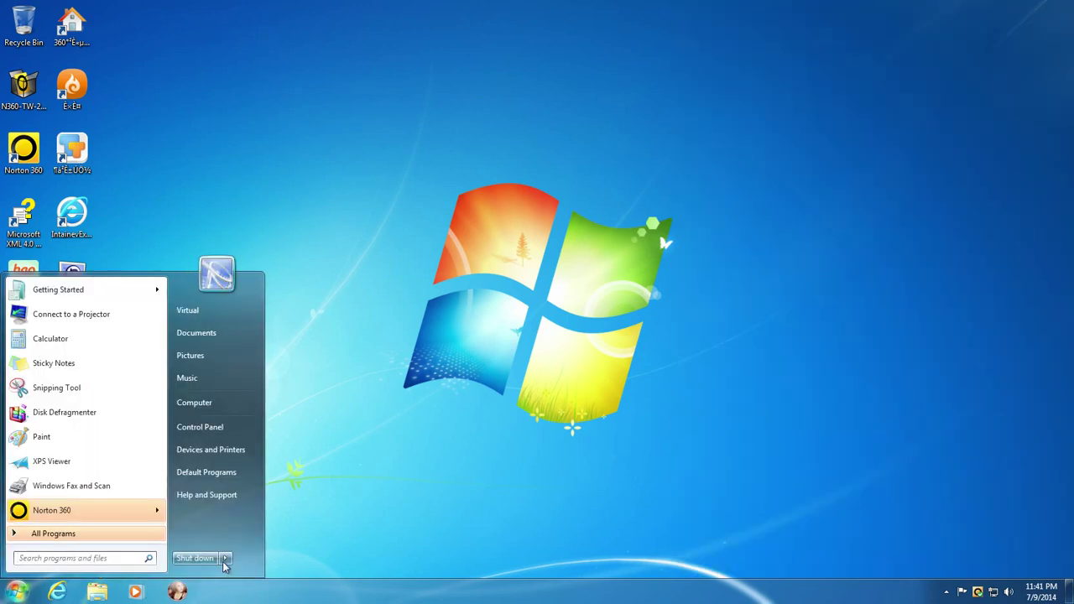
pyautogui.click(224, 558)
pyautogui.click(405, 534)
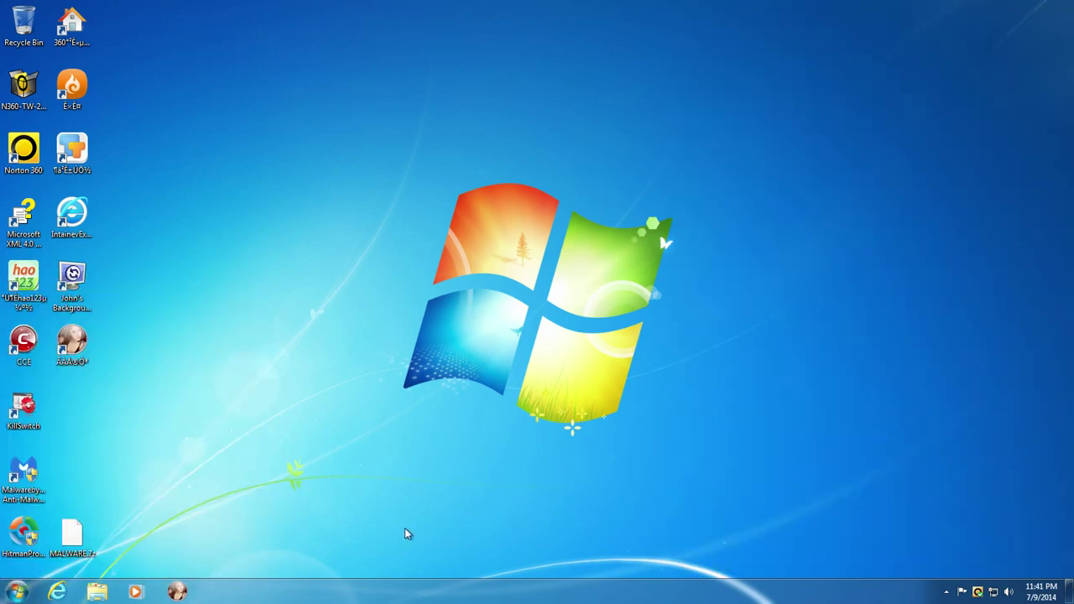
pyautogui.click(15, 595)
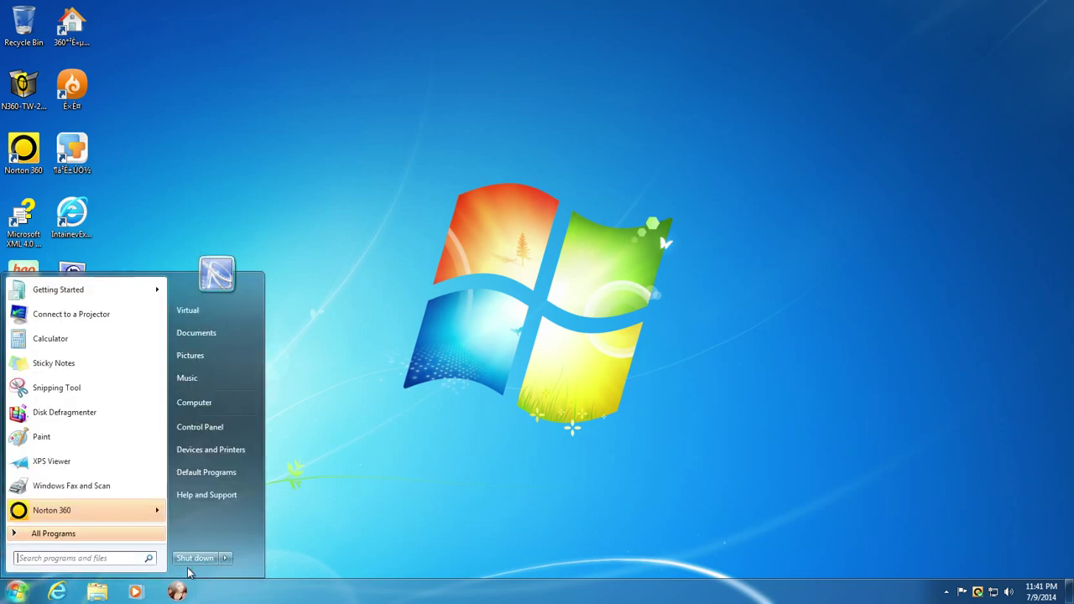
pyautogui.click(224, 558)
pyautogui.click(256, 544)
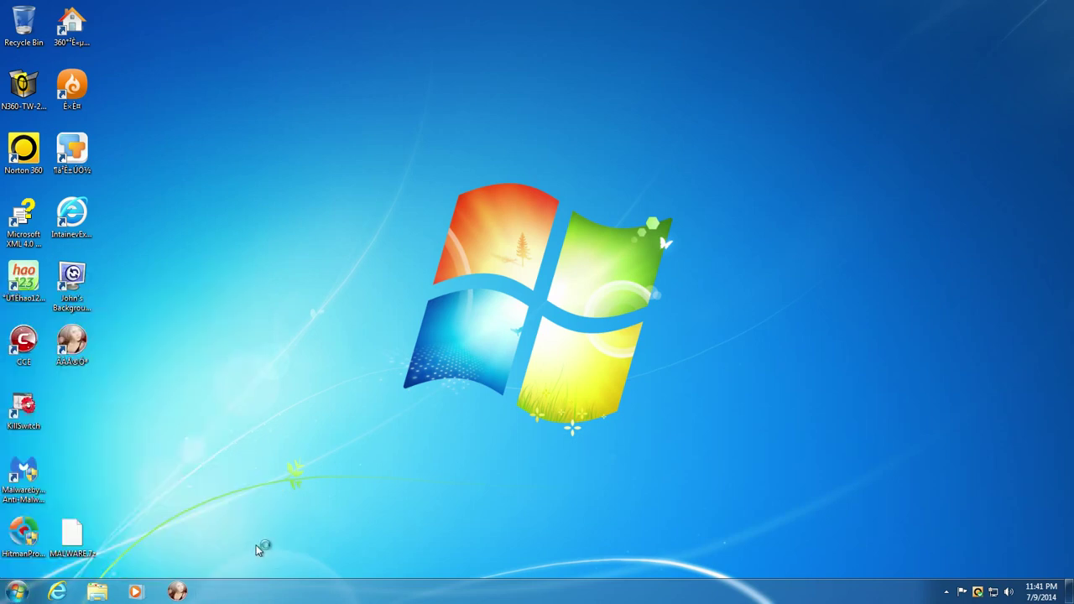
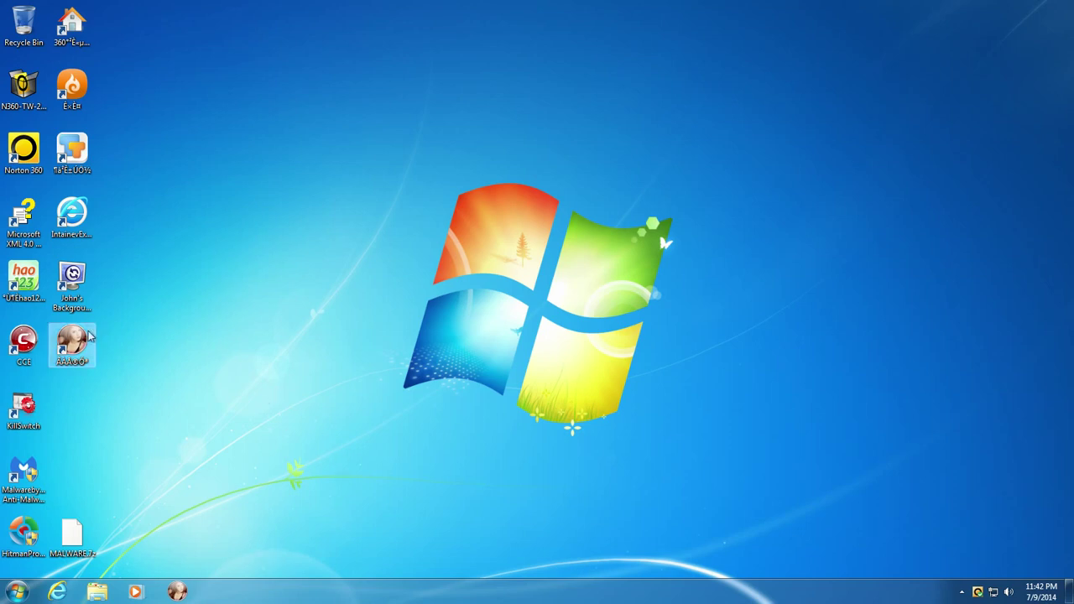
# - Open Norton 360 from the tray icon and go to its Antivirus settings
pyautogui.moveTo(226, 369); pyautogui.dragTo(4, 4)
pyautogui.click(112, 378)
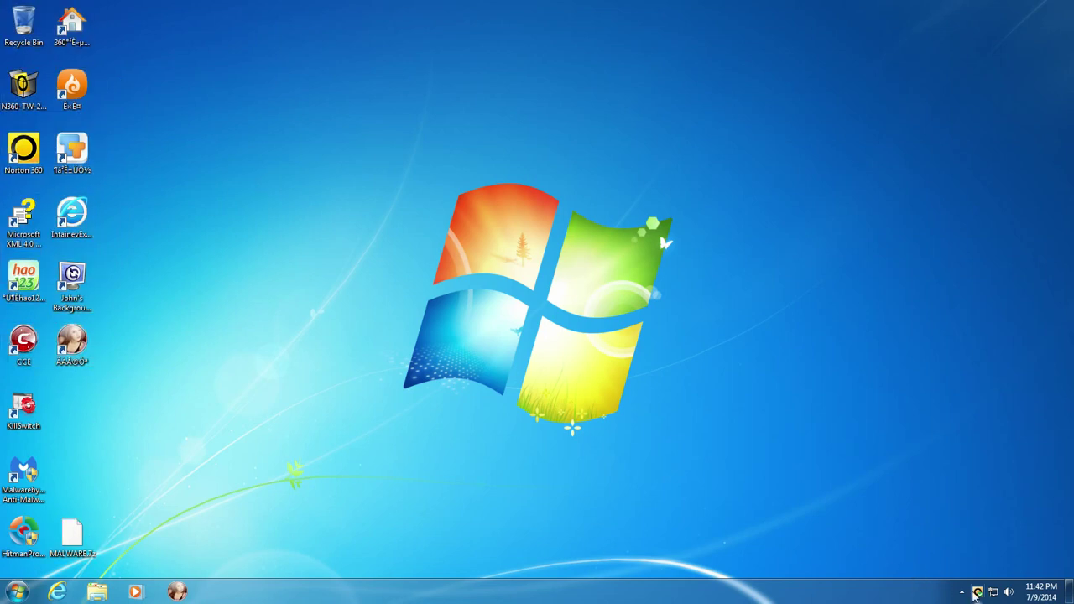
pyautogui.rightClick(977, 592)
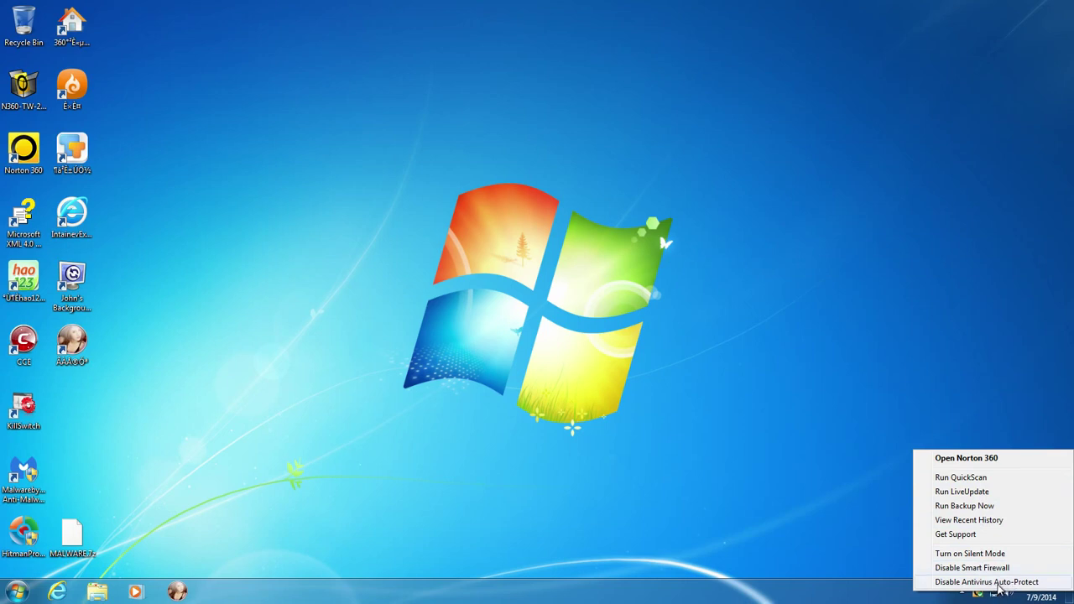
pyautogui.doubleClick(978, 592)
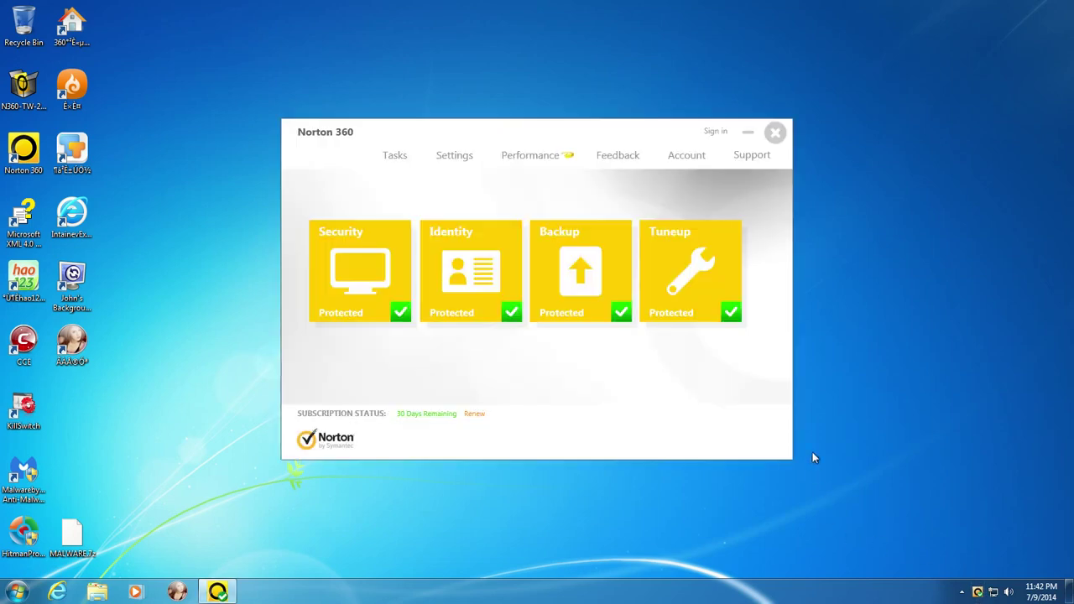
pyautogui.click(362, 283)
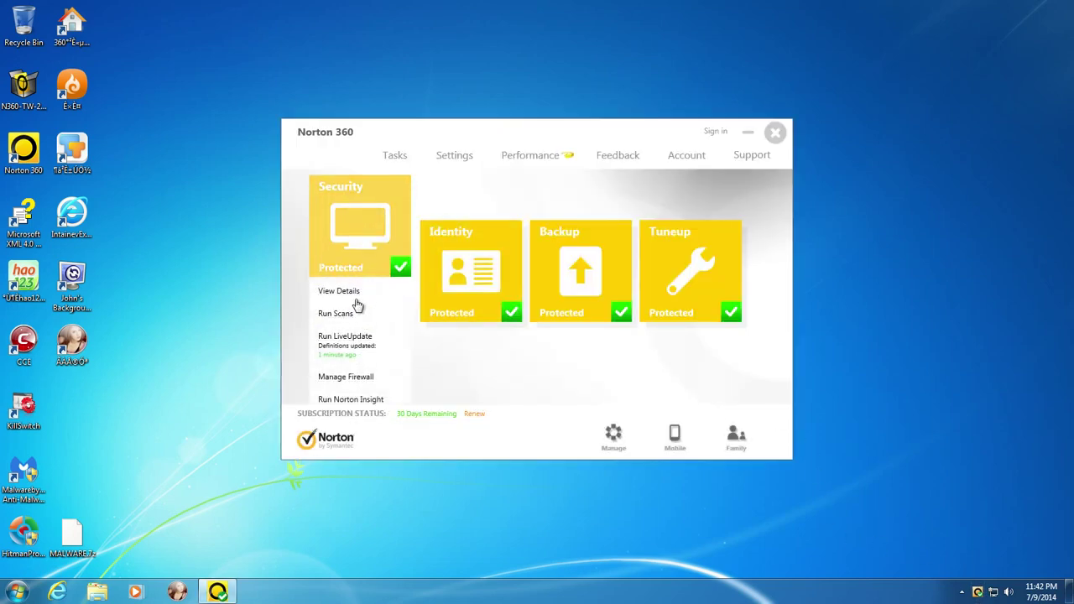
pyautogui.click(459, 159)
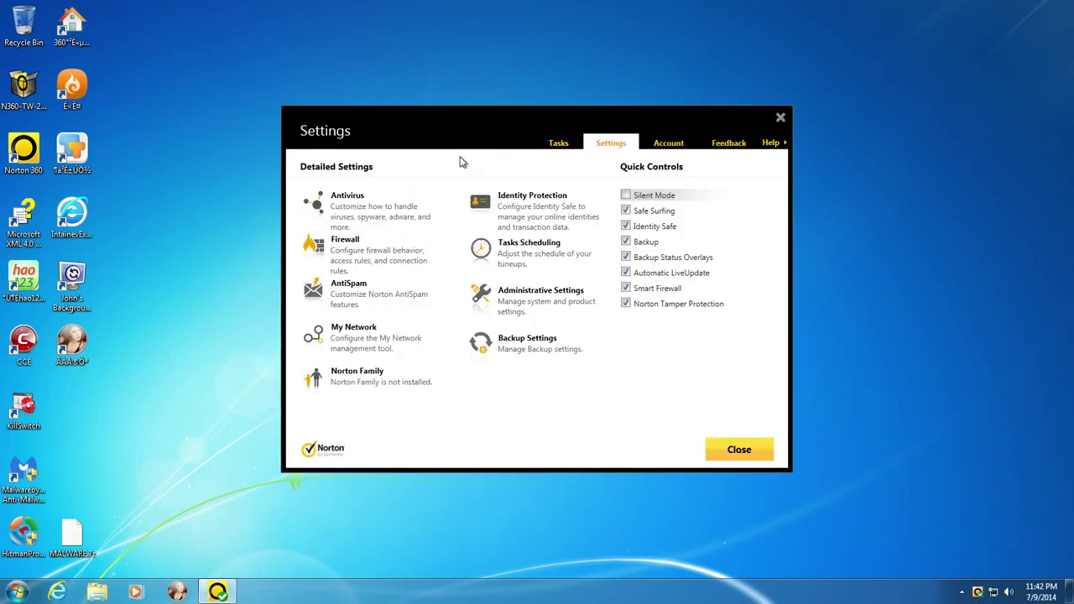
pyautogui.click(347, 201)
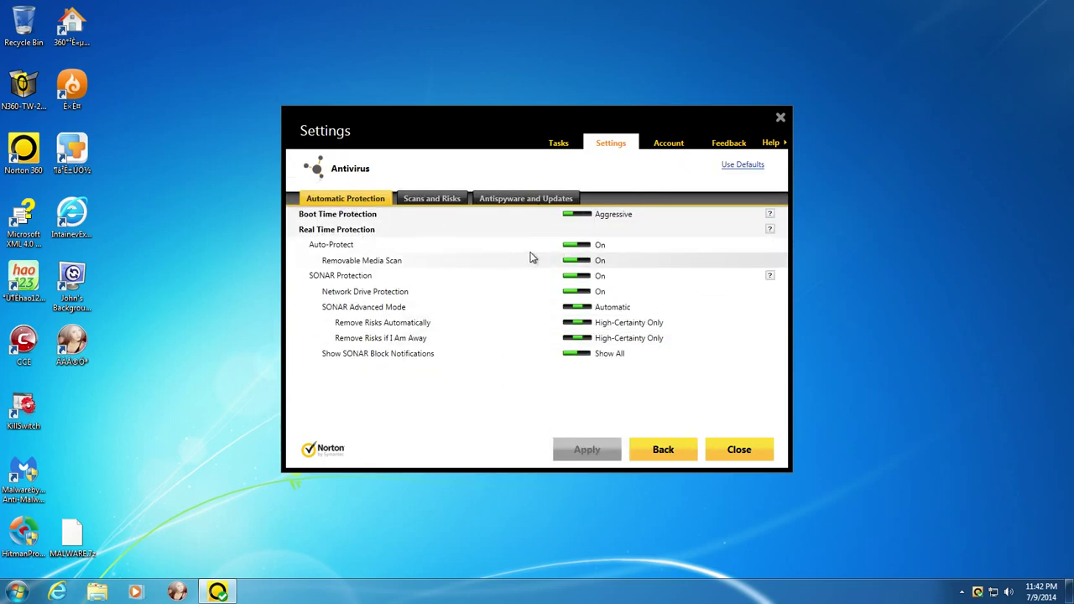
# - Switch off Auto-Protect and SONAR Protection for 1 hour each, then close Norton
pyautogui.click(571, 245)
pyautogui.click(576, 276)
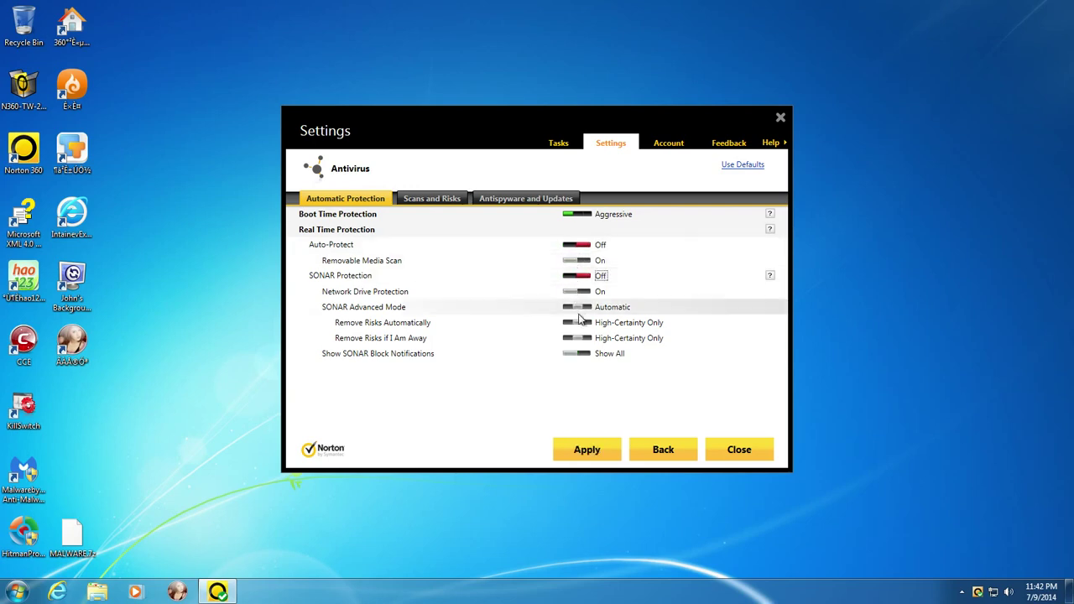
pyautogui.click(587, 450)
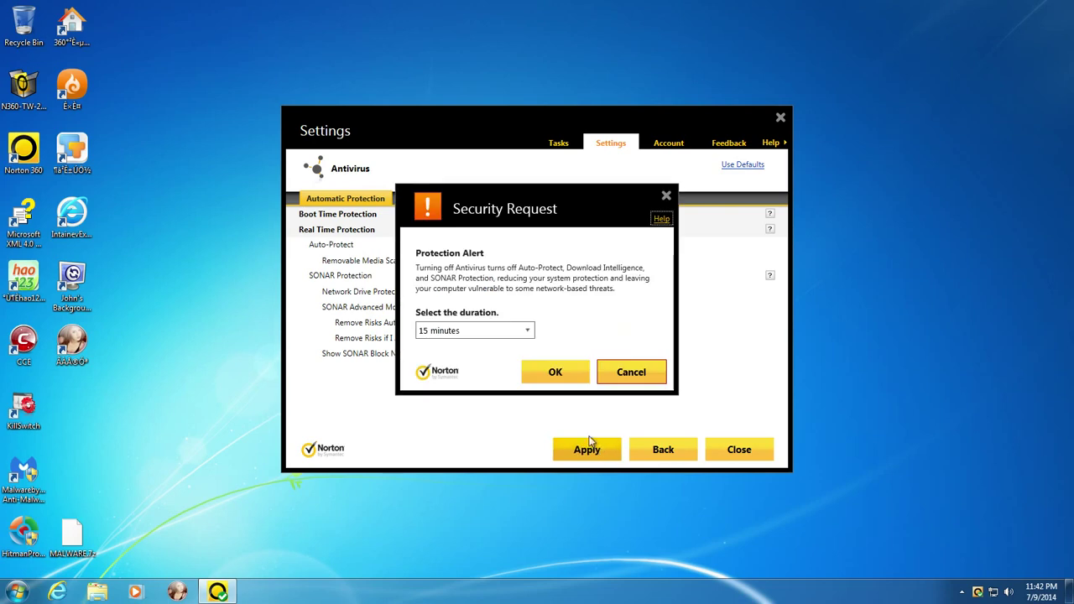
pyautogui.click(514, 334)
pyautogui.click(502, 369)
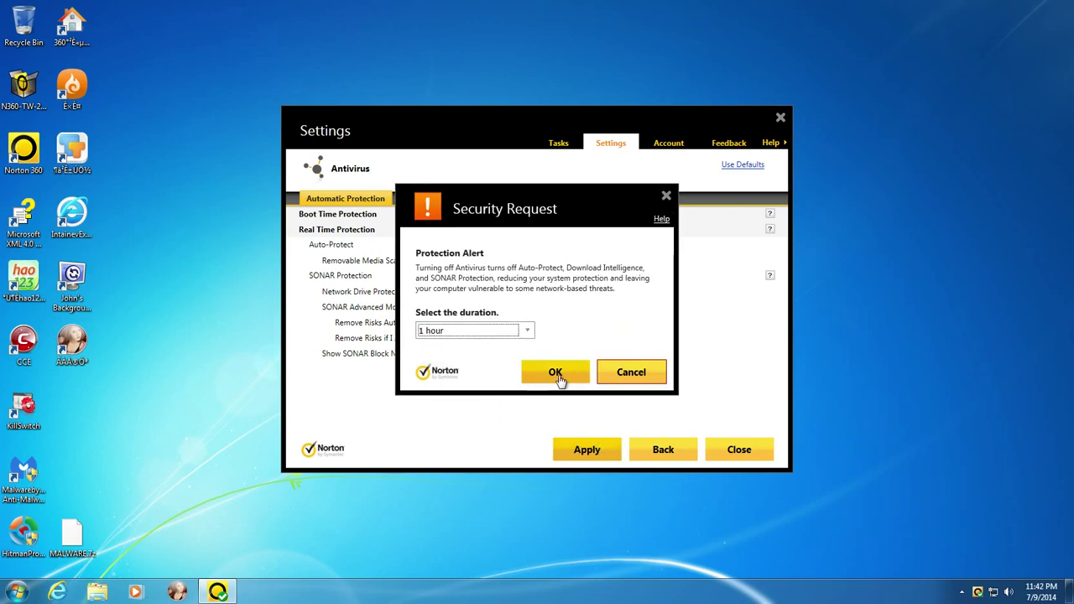
pyautogui.click(556, 371)
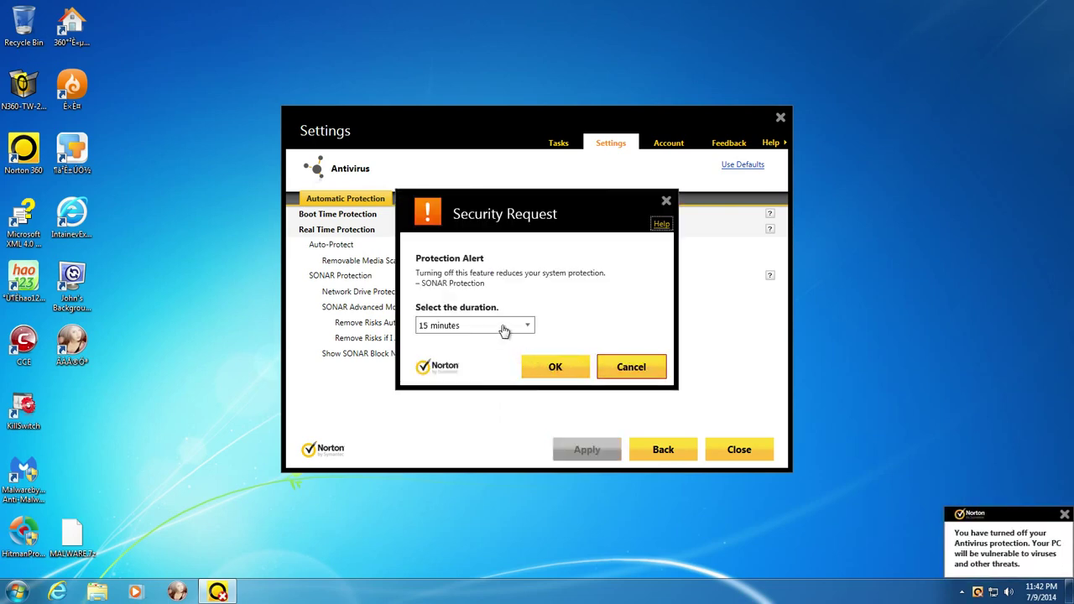
pyautogui.click(503, 334)
pyautogui.click(501, 357)
pyautogui.click(555, 369)
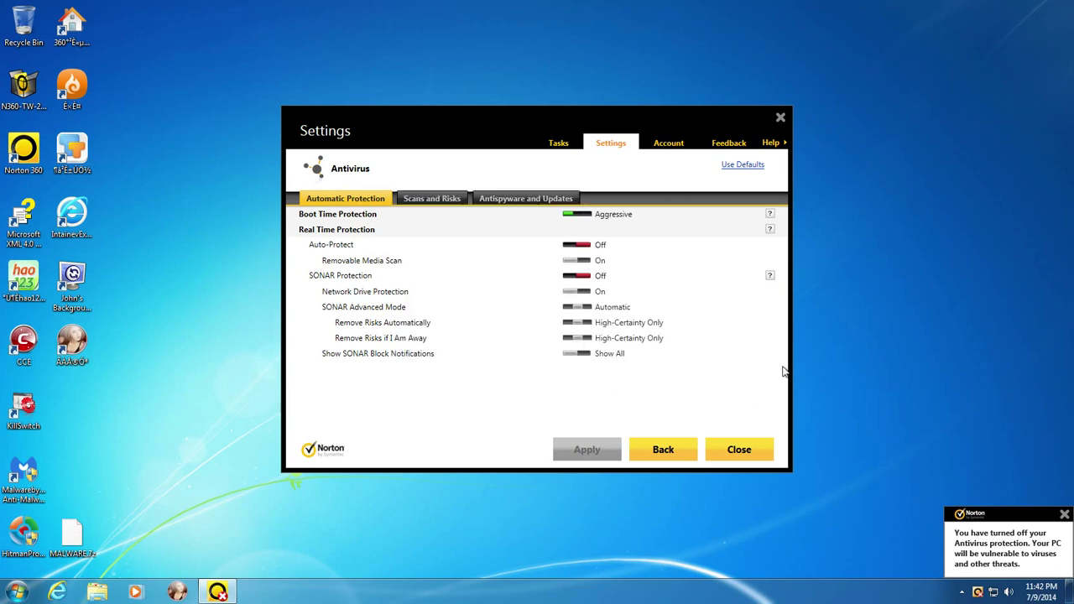
pyautogui.click(682, 451)
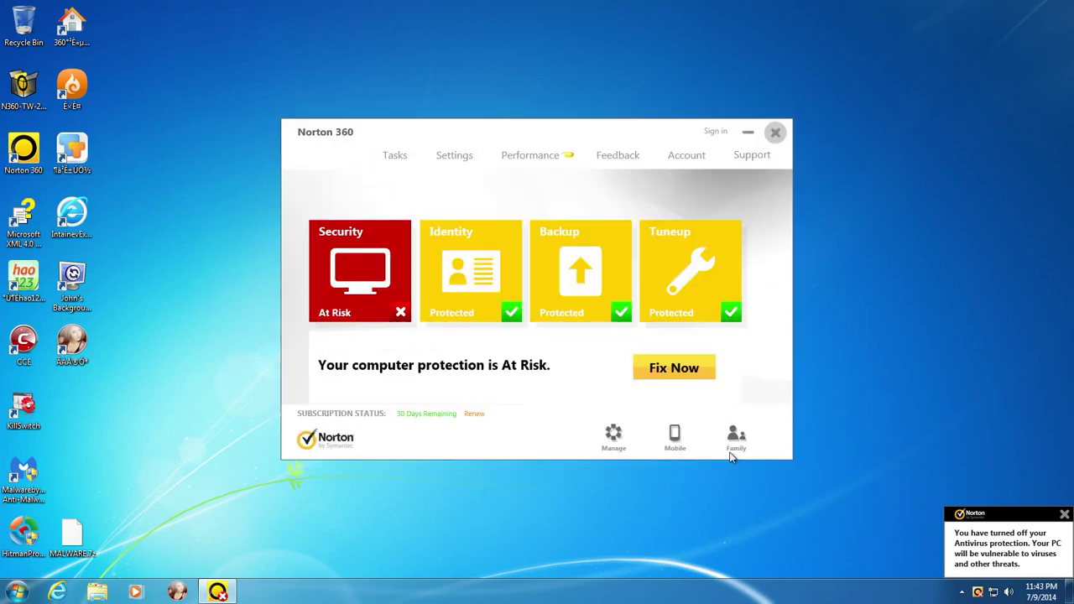
pyautogui.click(772, 134)
# - Extract MALWARE.7z with 7-Zip's Extract files, entering the archive password
pyautogui.rightClick(86, 541)
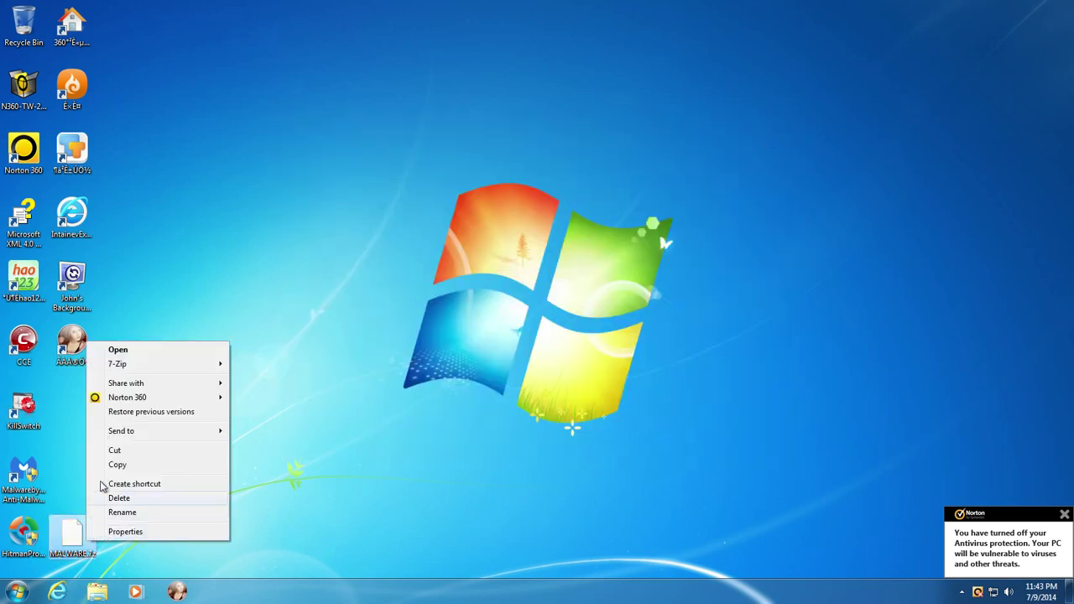
pyautogui.moveTo(147, 364)
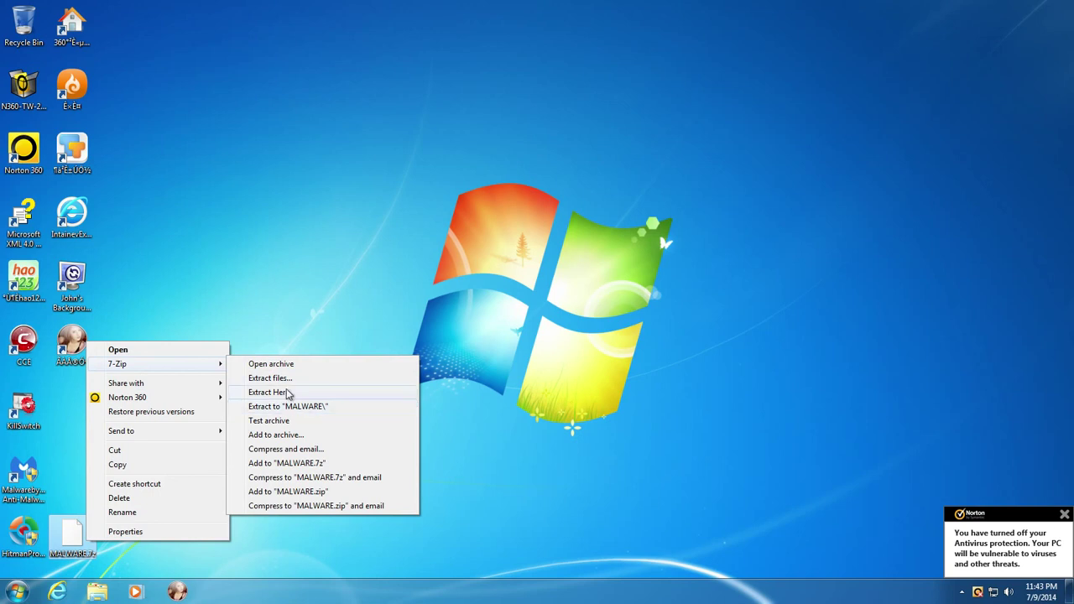
pyautogui.click(285, 377)
pyautogui.click(595, 288)
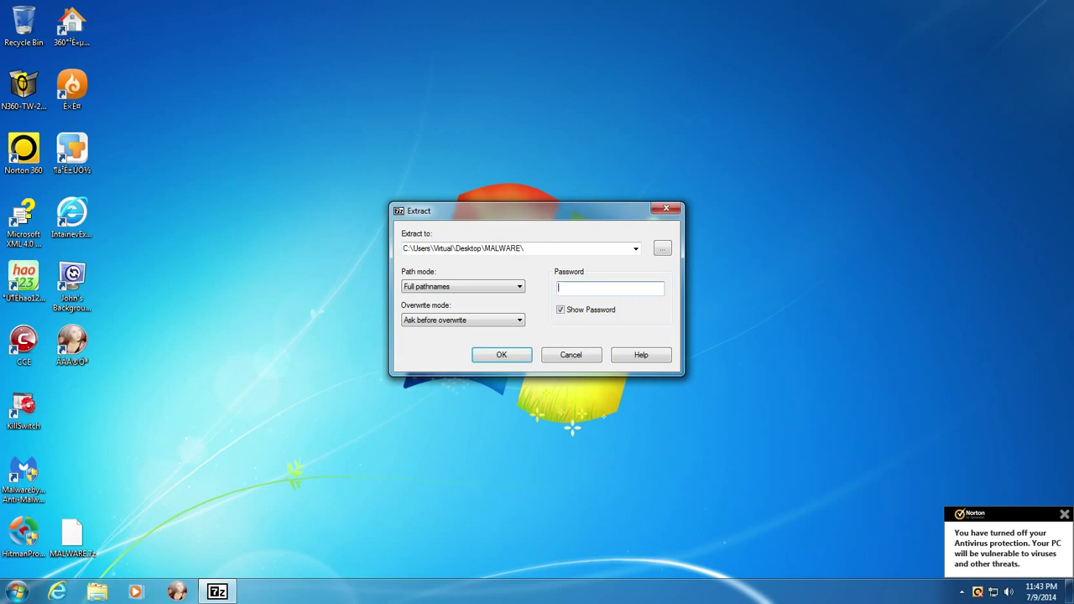
pyautogui.write('virus')
pyautogui.press('Return')
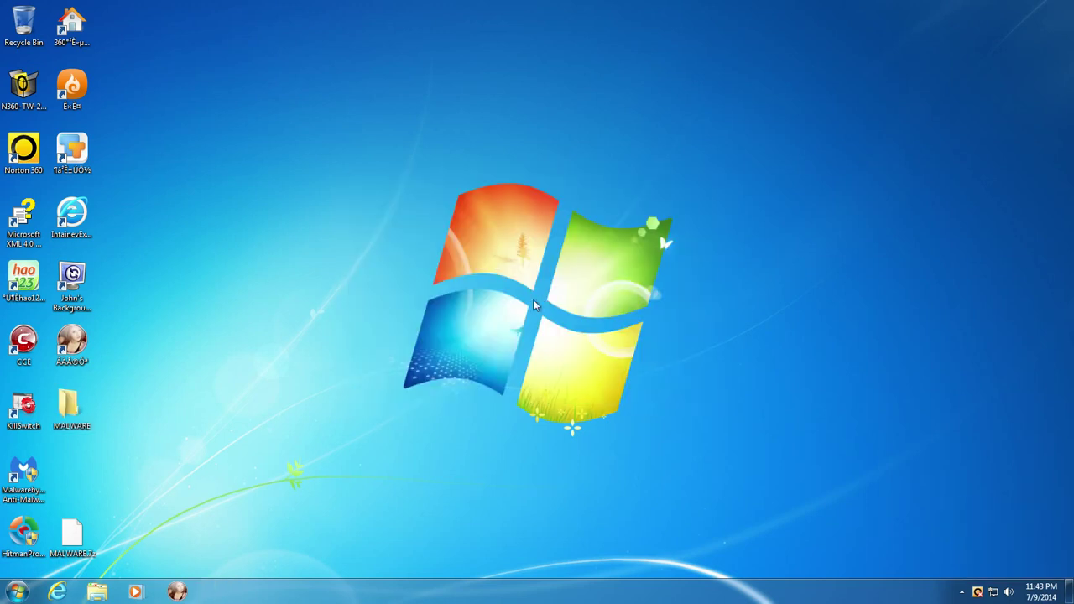
# - Dismiss the MALWARE folder's context menu and close the adware recommendation pop-up
pyautogui.rightClick(82, 416)
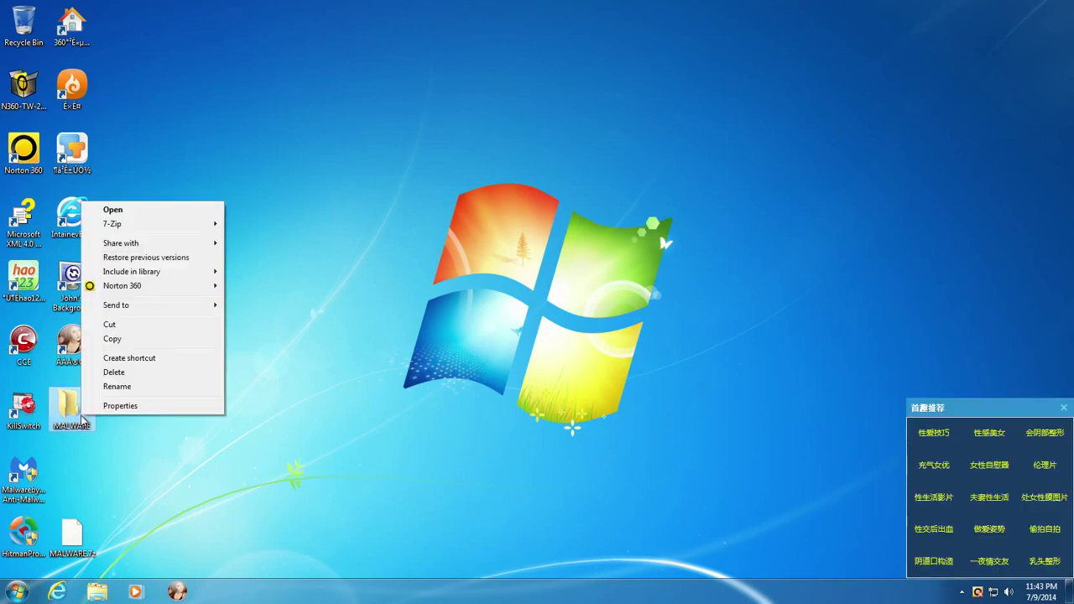
pyautogui.click(399, 445)
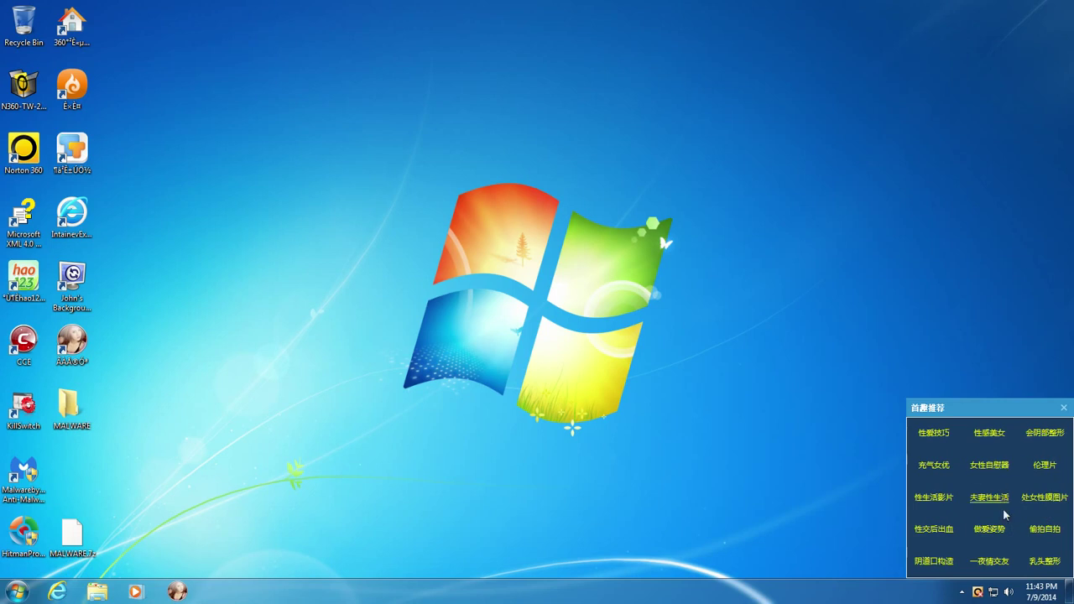
pyautogui.click(1063, 408)
pyautogui.doubleClick(71, 408)
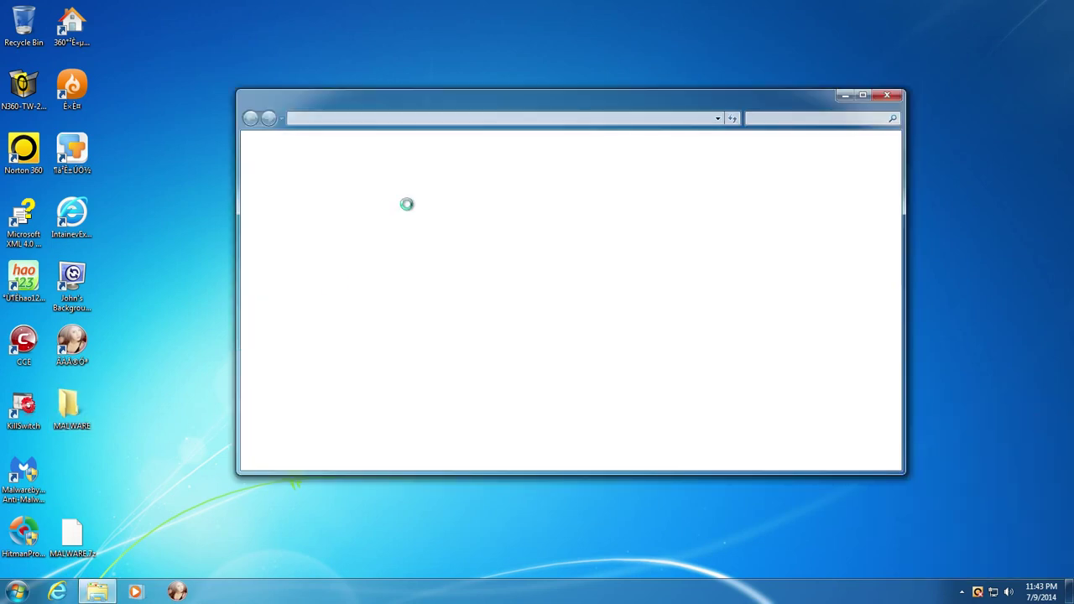
pyautogui.doubleClick(418, 178)
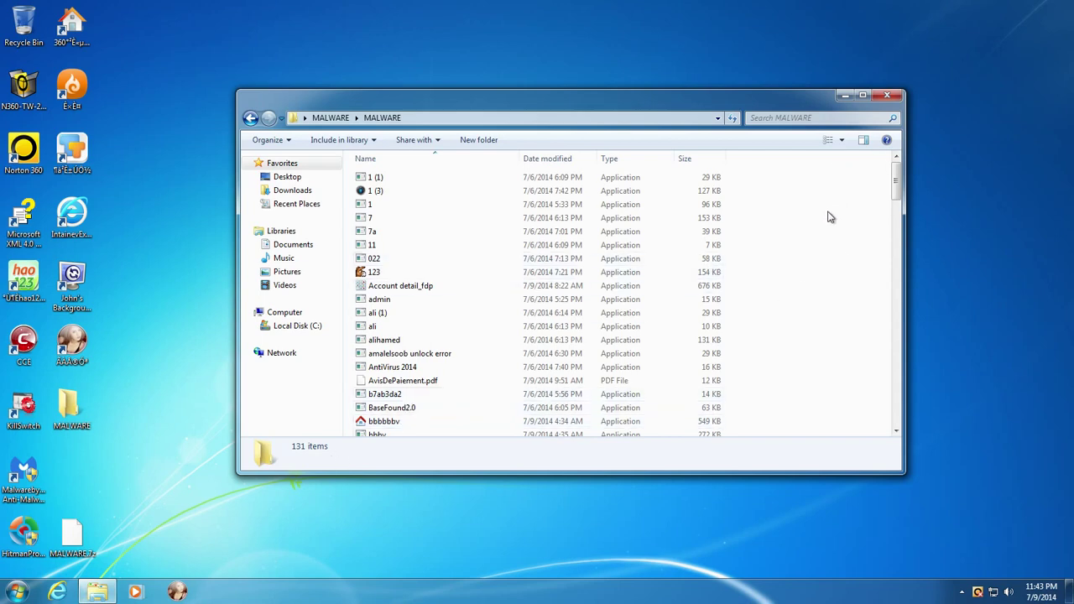
pyautogui.scroll(-2, 422, 406)
pyautogui.scroll(2, 424, 391)
pyautogui.click(891, 99)
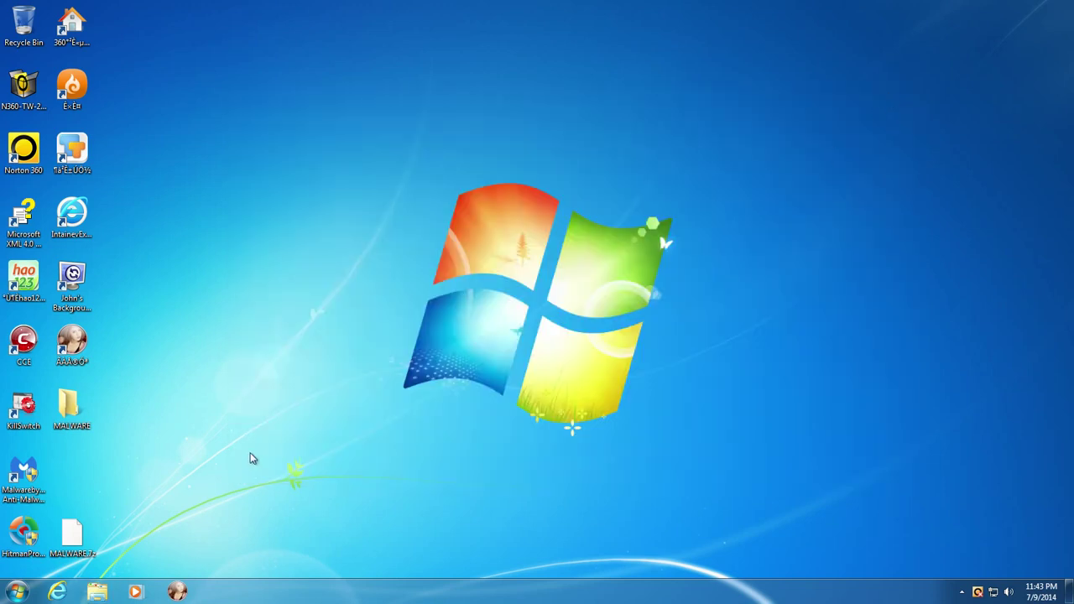
# - Scan the desktop MALWARE folder with Norton 360 Scan Now
pyautogui.rightClick(78, 416)
pyautogui.moveTo(204, 291)
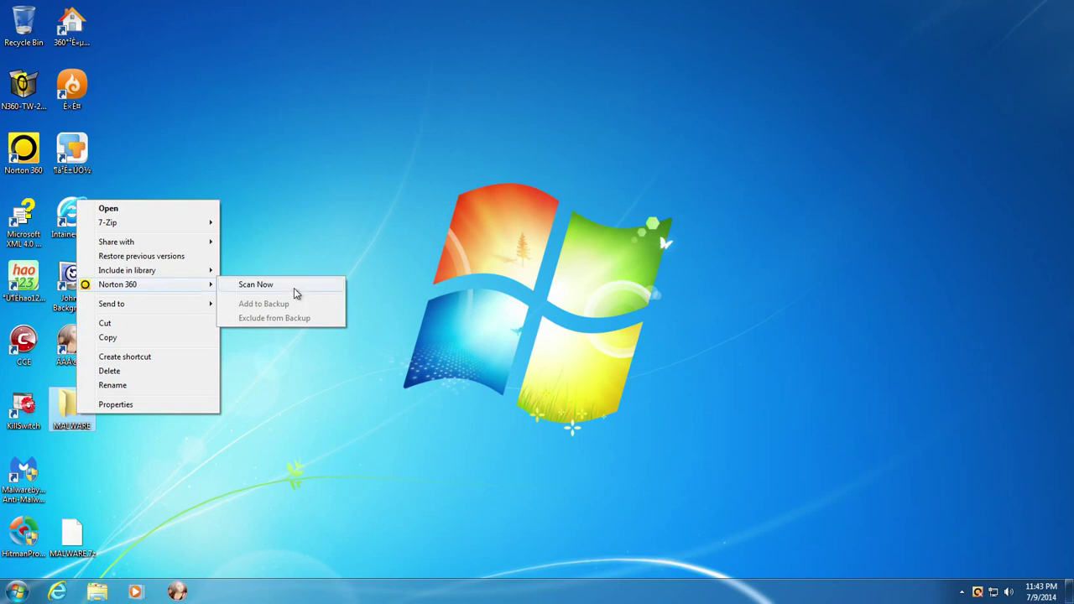
pyautogui.click(296, 293)
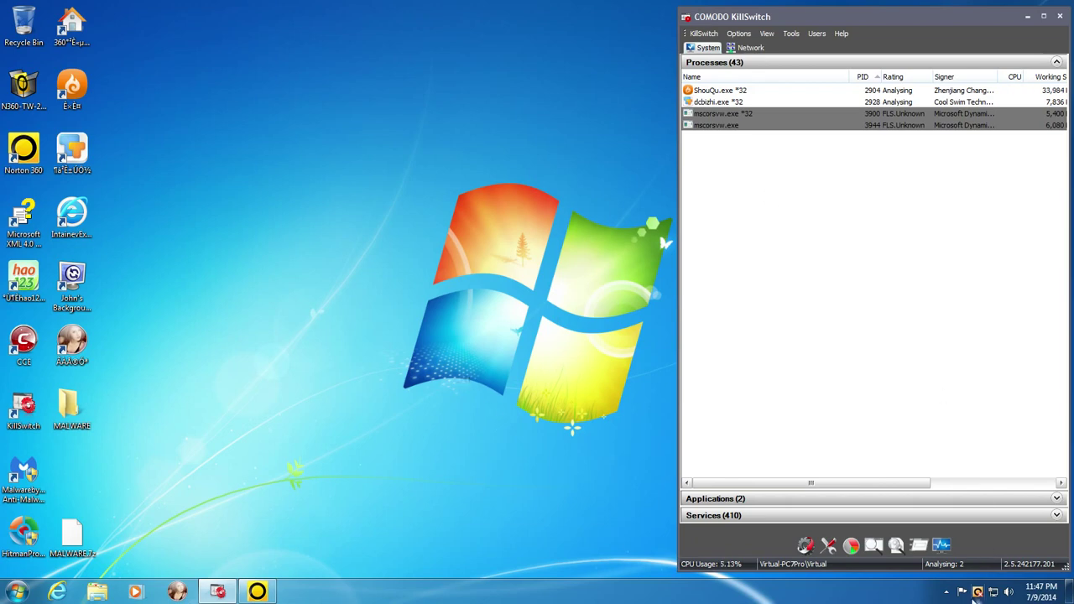
# - Kill the malicious dcbizhi.exe process in COMODO KillSwitch and confirm termination
pyautogui.click(947, 593)
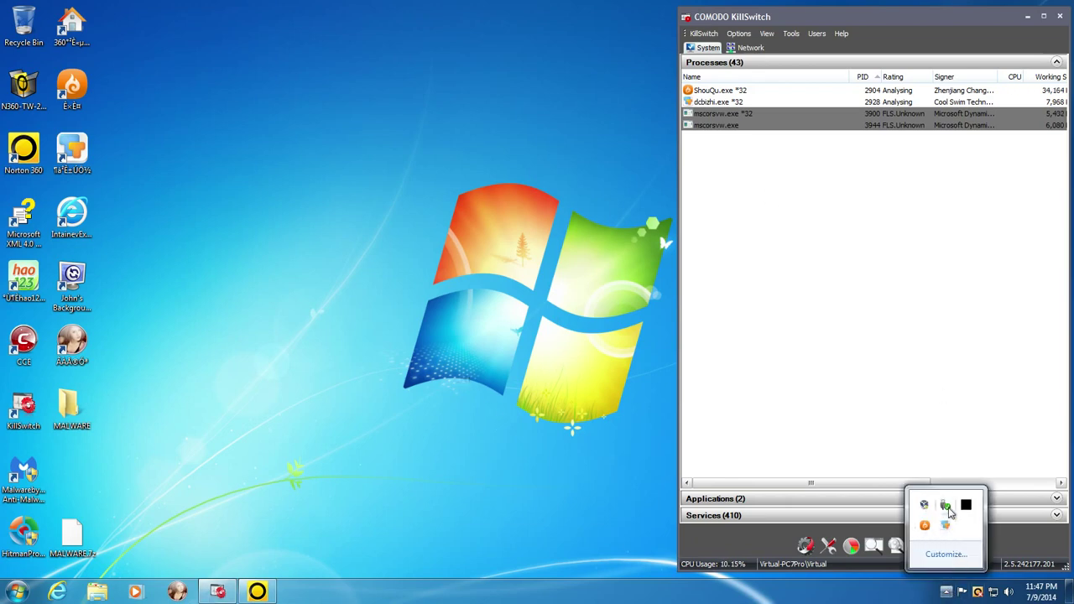
pyautogui.click(732, 92)
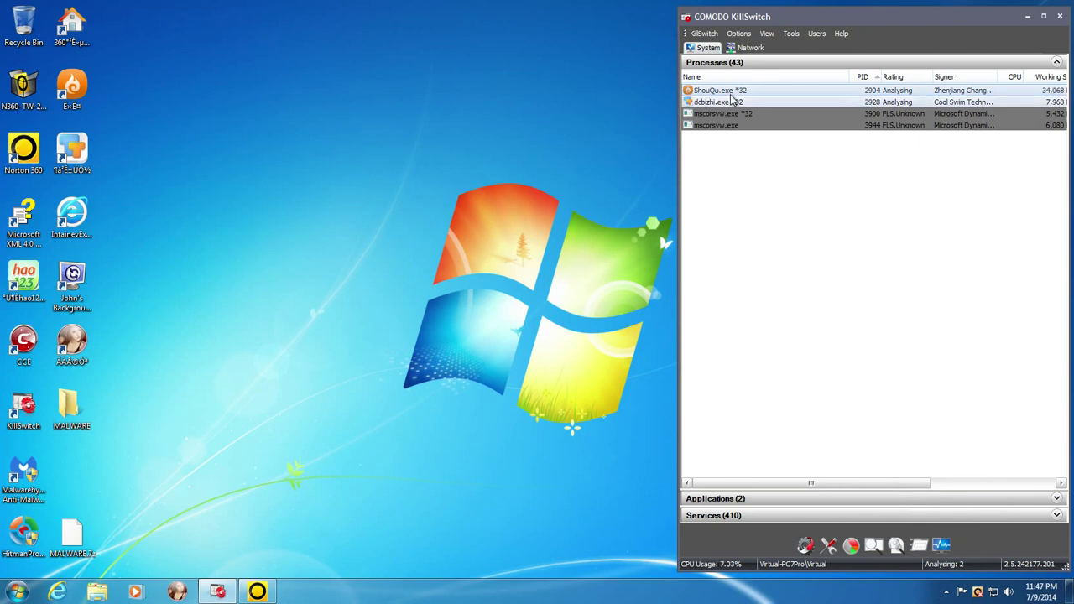
pyautogui.rightClick(732, 101)
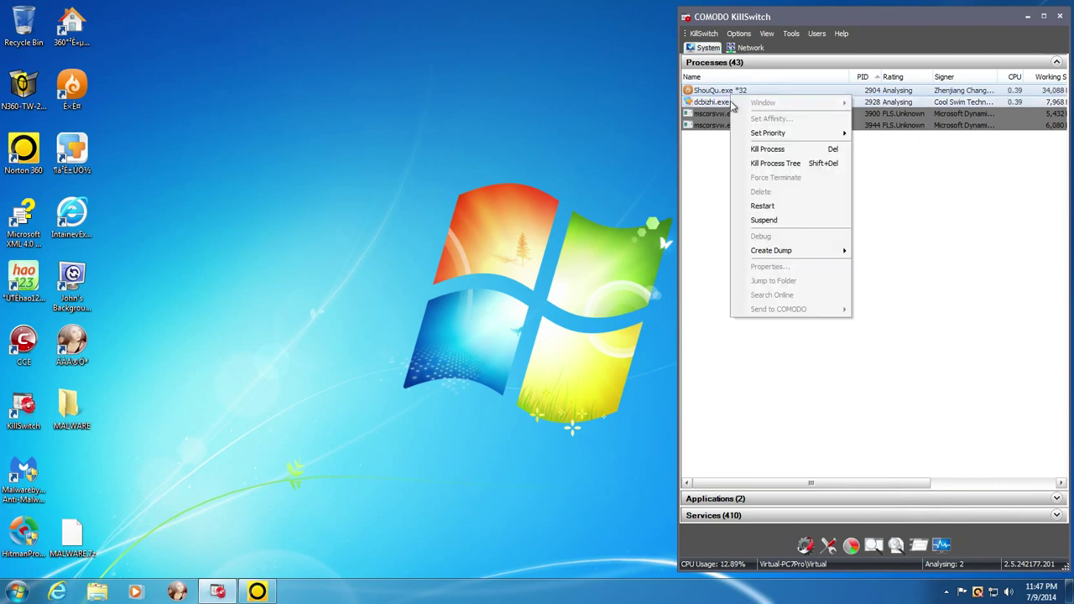
pyautogui.click(770, 150)
pyautogui.click(901, 326)
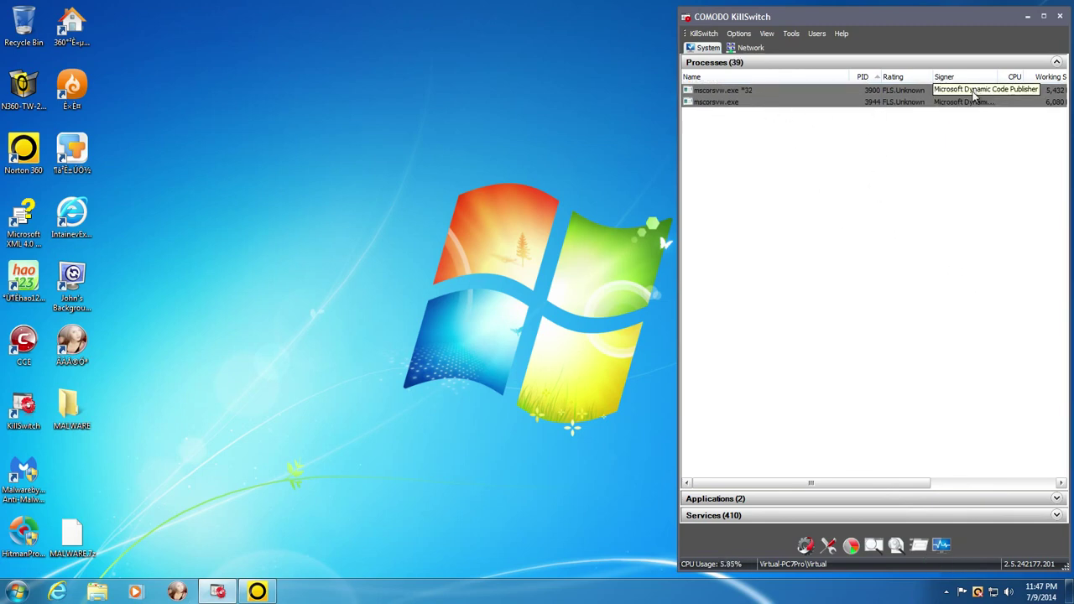
# - Select mscorsvw.exe (PID 3944) and toggle the hidden tray icons to surface Norton's scan report
pyautogui.click(710, 102)
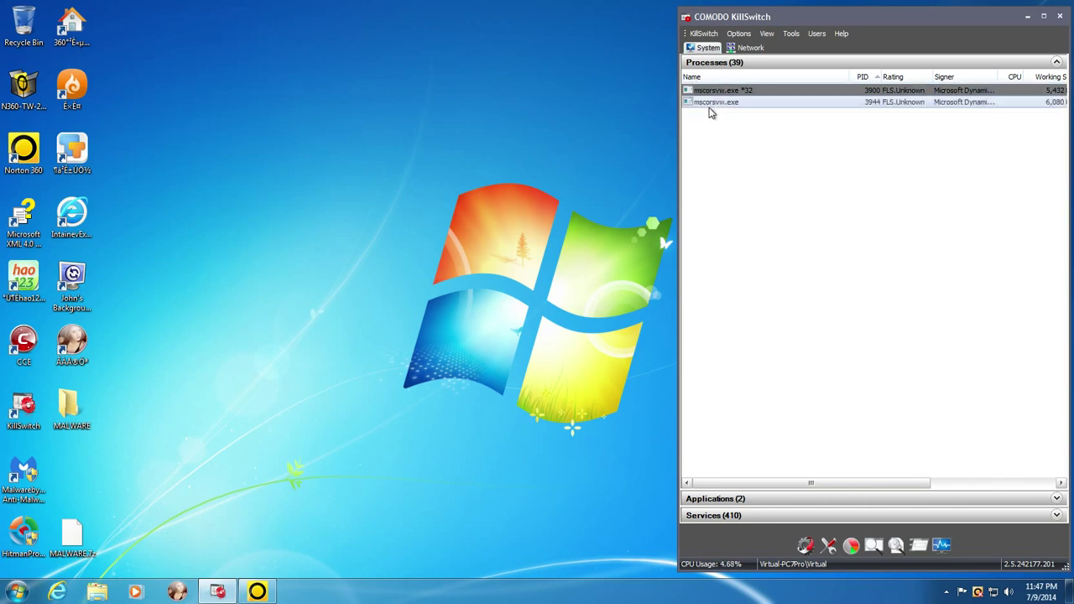
pyautogui.click(946, 592)
pyautogui.click(546, 382)
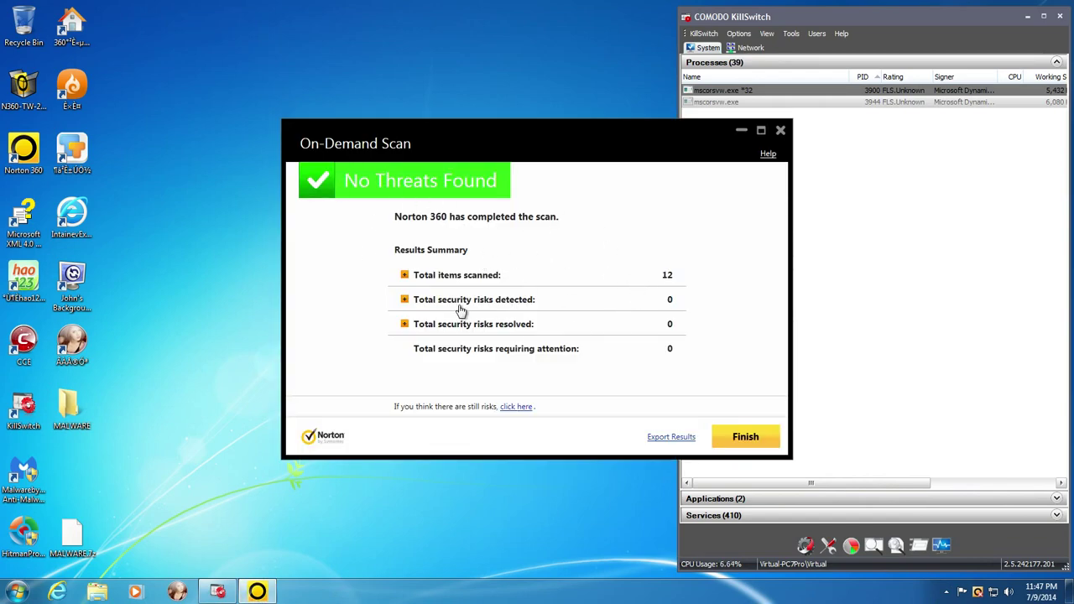
# - Finish the clean scan report, open the inner MALWARE folder of 10 samples, and launch Norton 360
pyautogui.click(726, 440)
pyautogui.doubleClick(79, 418)
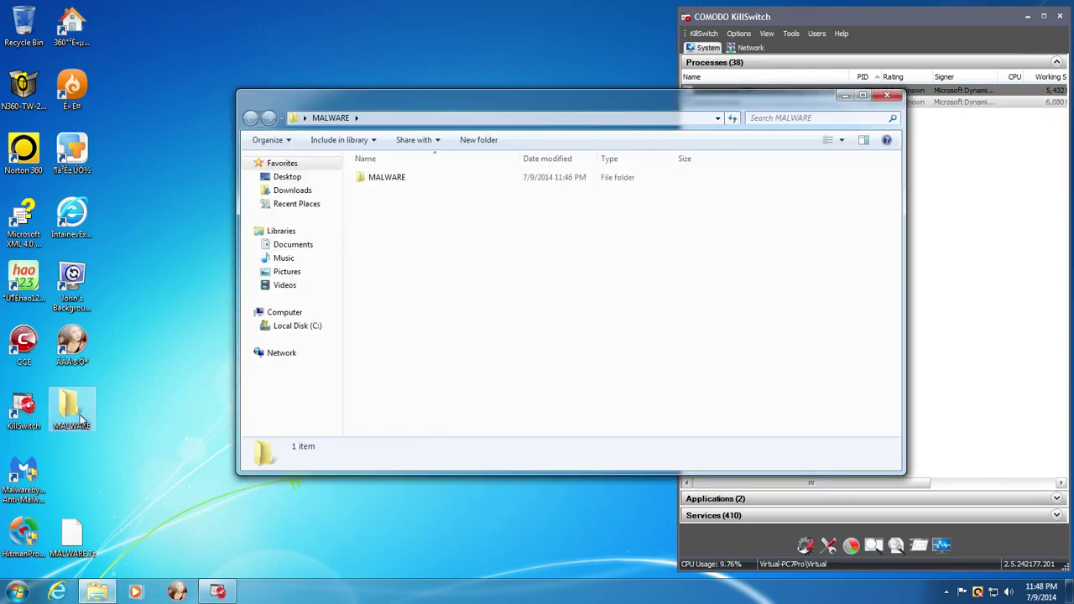
pyautogui.doubleClick(390, 179)
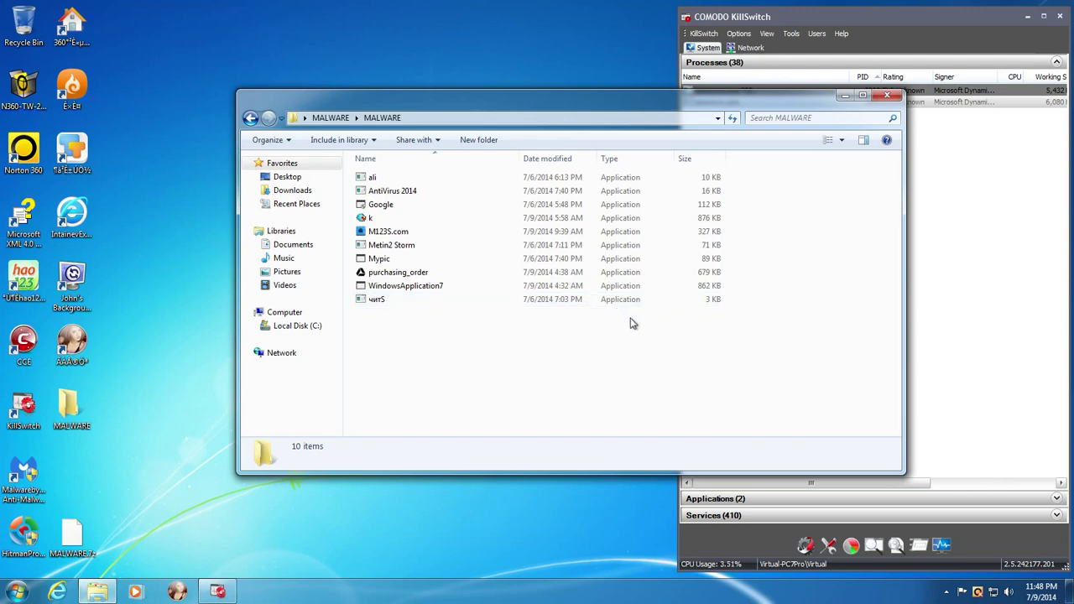
pyautogui.doubleClick(977, 594)
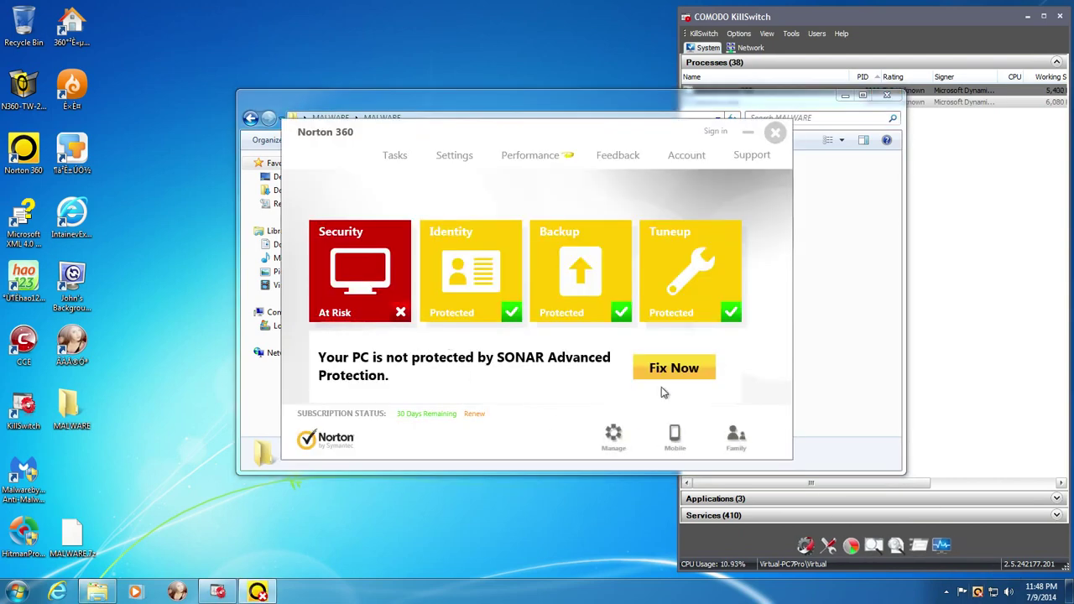
# - Use Fix Now to restore SONAR protection and close the fix report
pyautogui.click(683, 373)
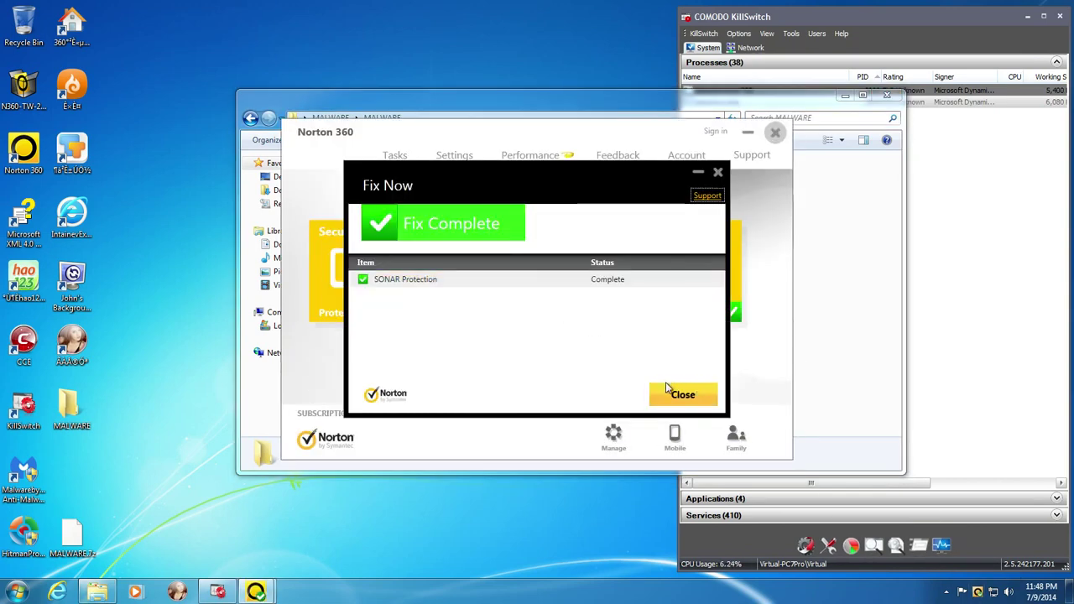
pyautogui.click(679, 392)
pyautogui.moveTo(394, 292)
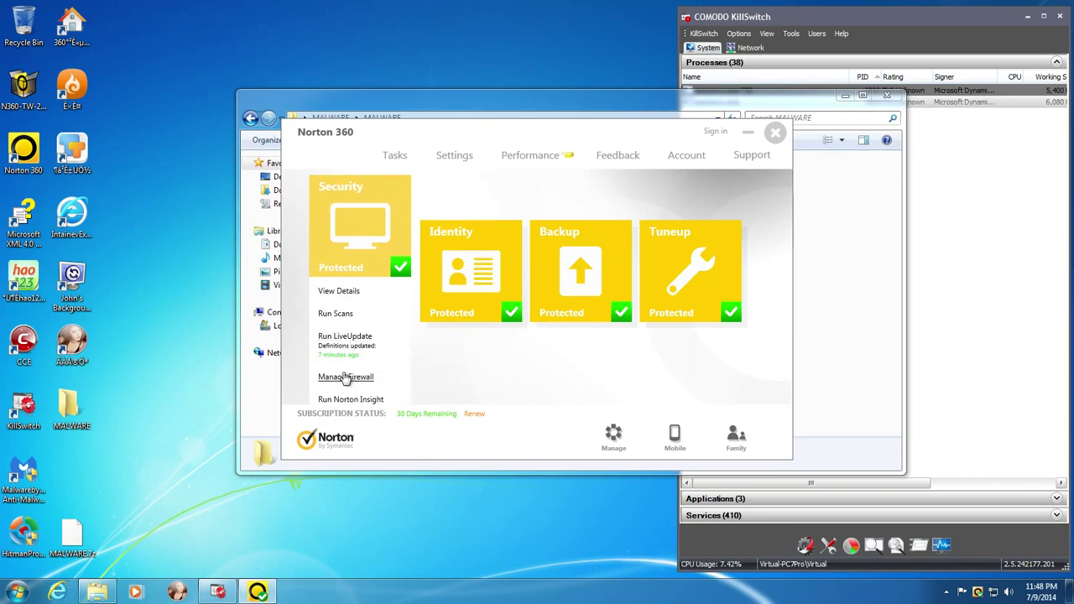
# - Verify SONAR is On in Antivirus settings, then close settings and Norton 360
pyautogui.click(449, 156)
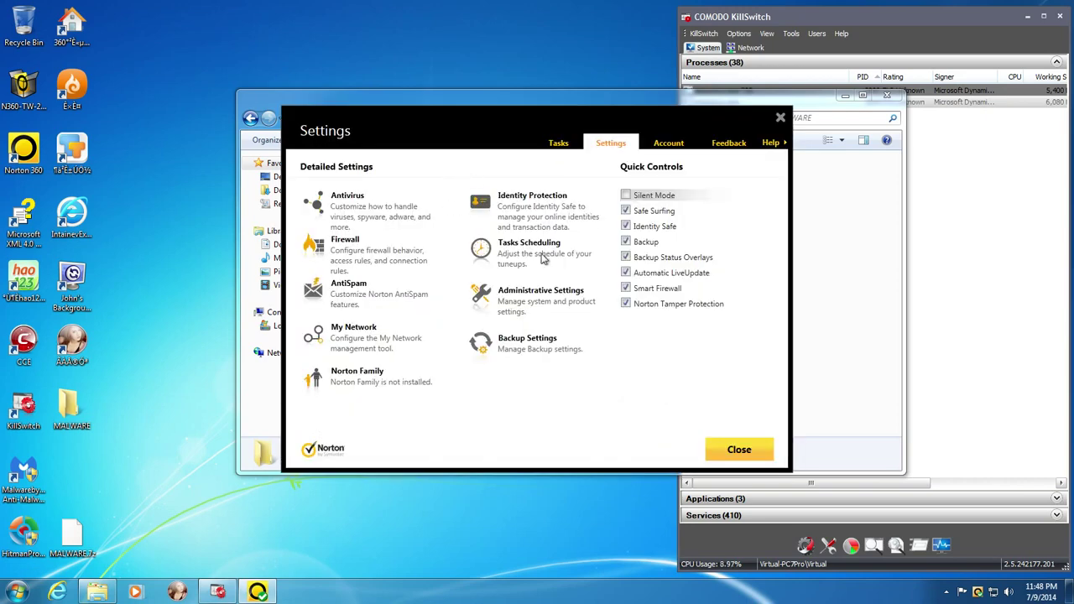
pyautogui.click(348, 197)
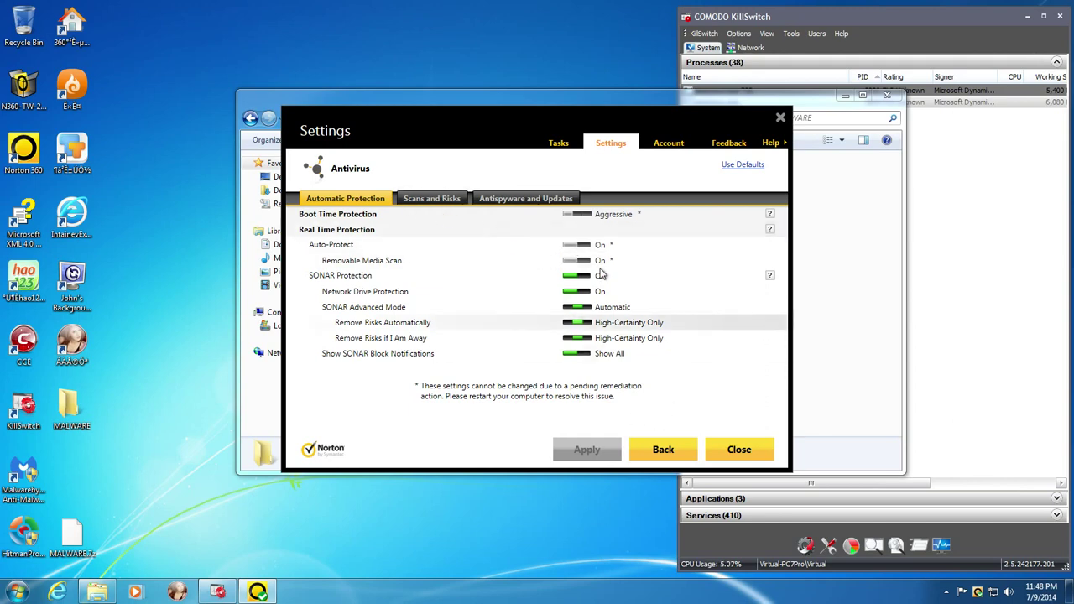
pyautogui.click(728, 449)
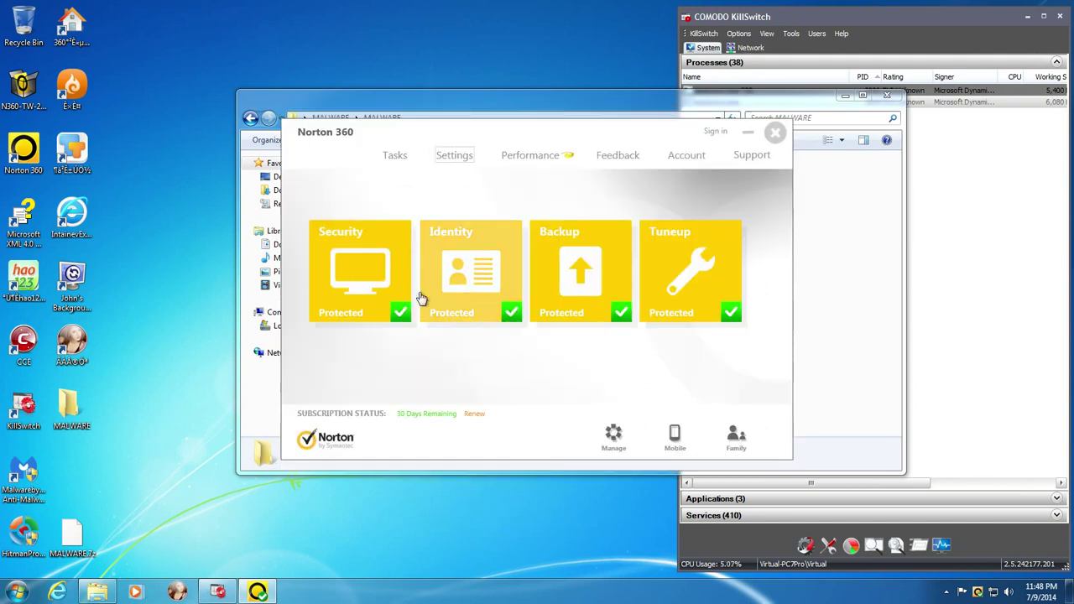
pyautogui.click(459, 158)
pyautogui.click(353, 201)
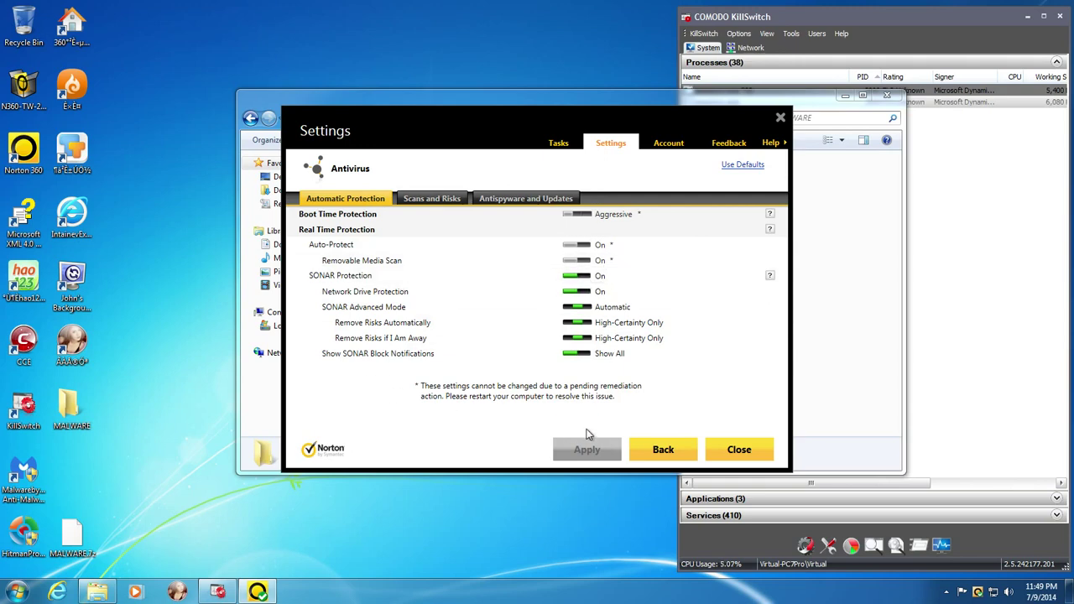
pyautogui.click(730, 452)
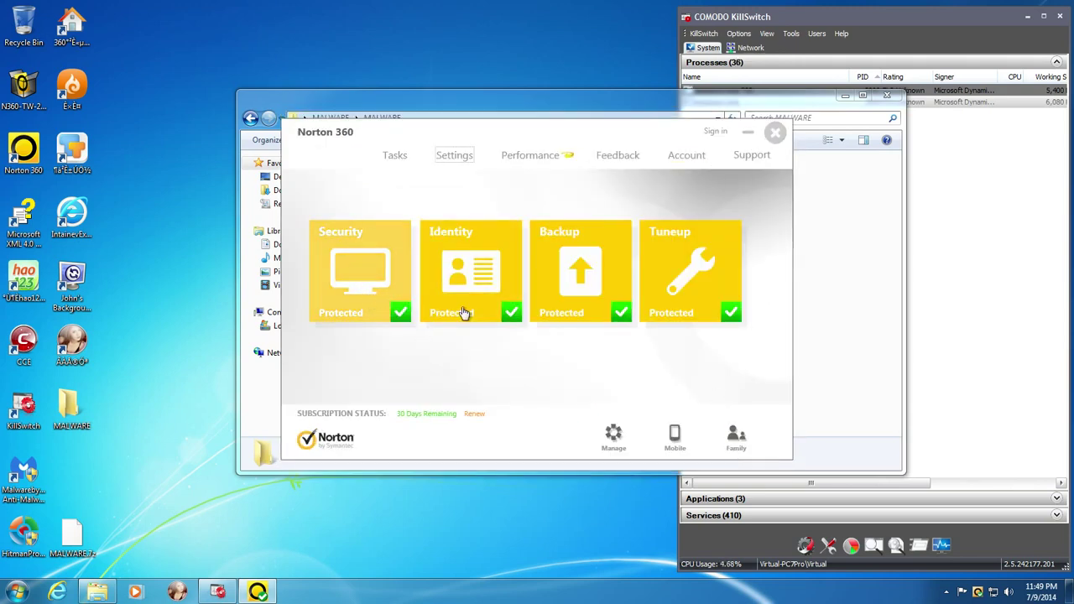
pyautogui.click(776, 133)
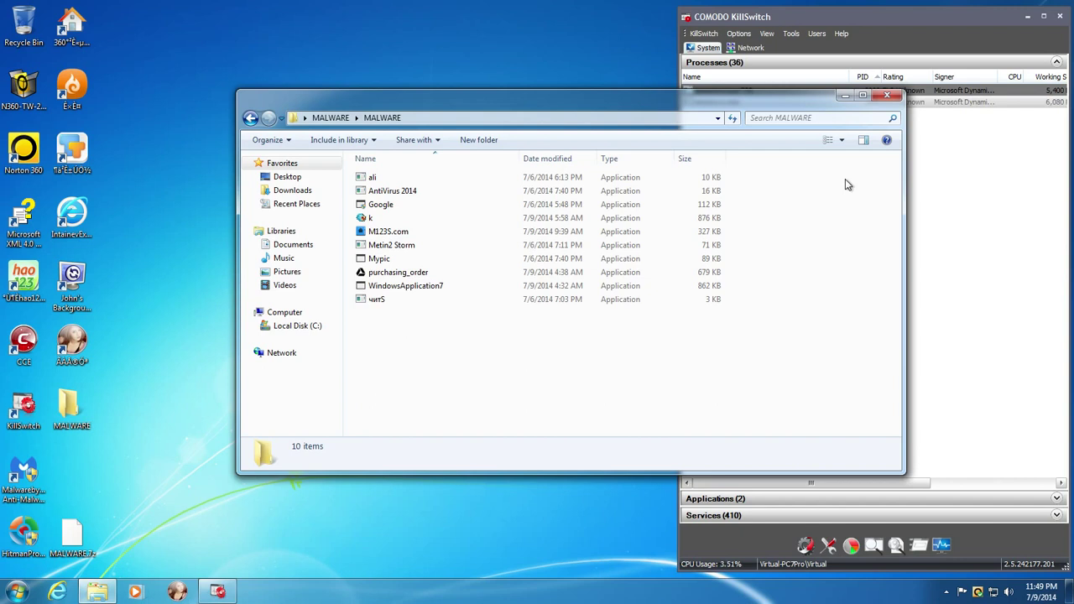
# - Reopen the inner MALWARE folder and move its narrowed window to the top-left beside KillSwitch
pyautogui.press('BackSpace')
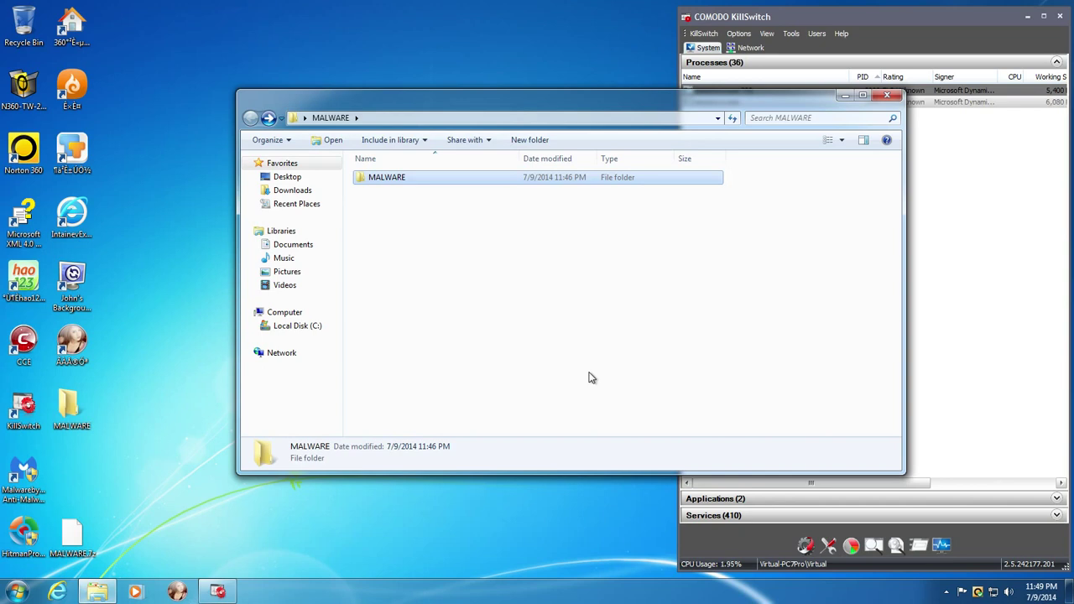
pyautogui.doubleClick(401, 177)
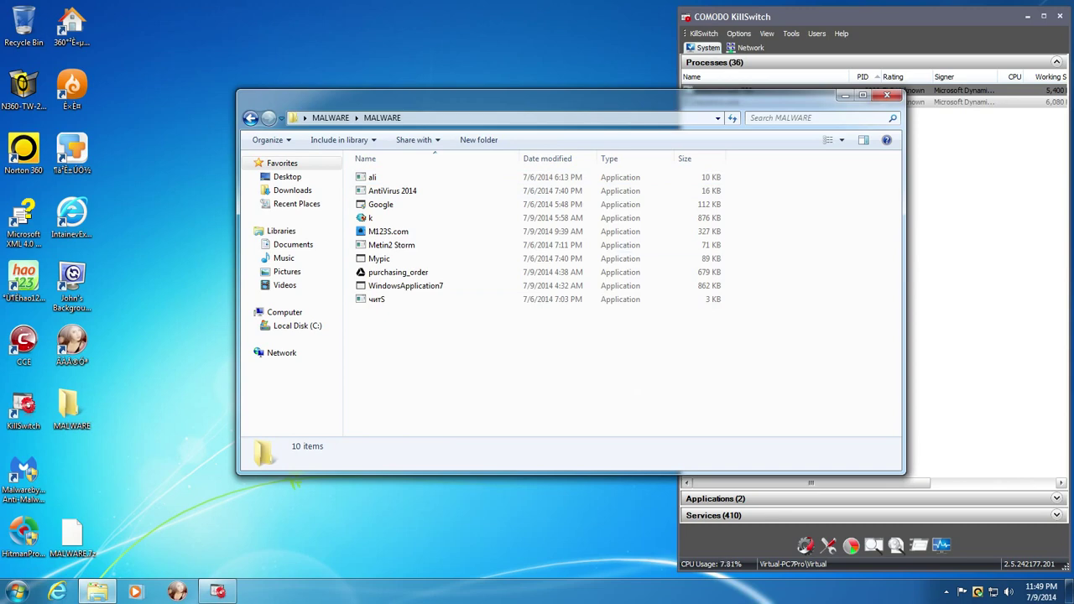
pyautogui.moveTo(604, 82); pyautogui.dragTo(377, 48)
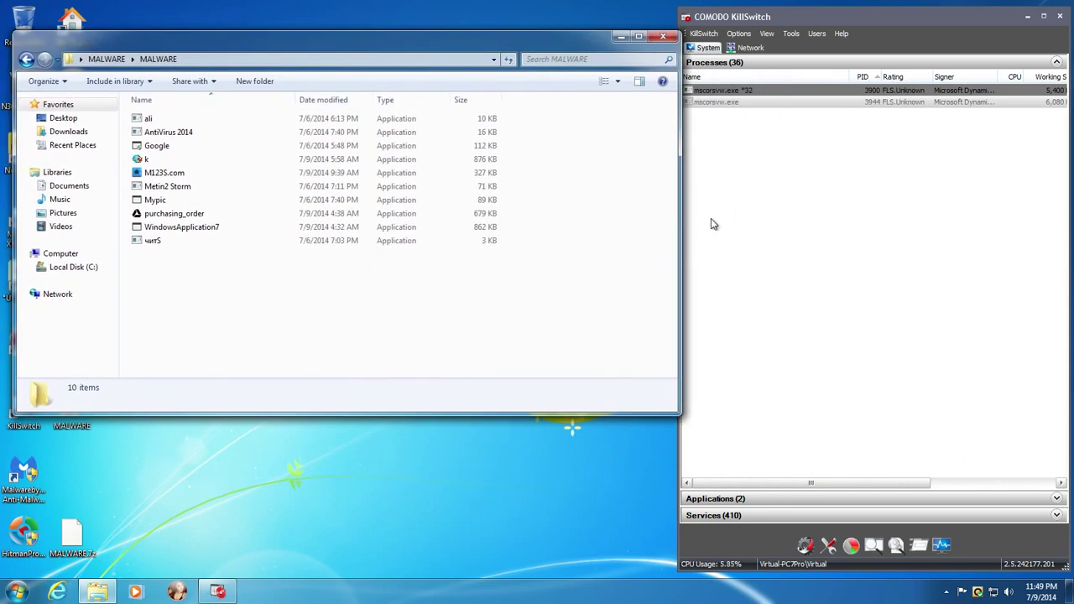
pyautogui.moveTo(686, 223); pyautogui.dragTo(574, 217)
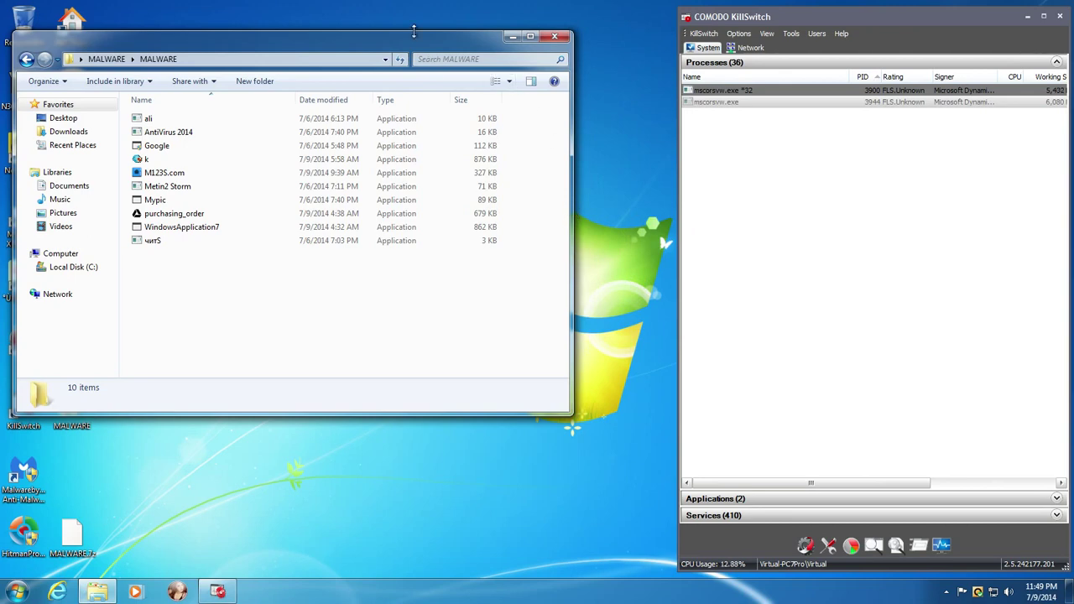
pyautogui.moveTo(401, 44); pyautogui.dragTo(439, 62)
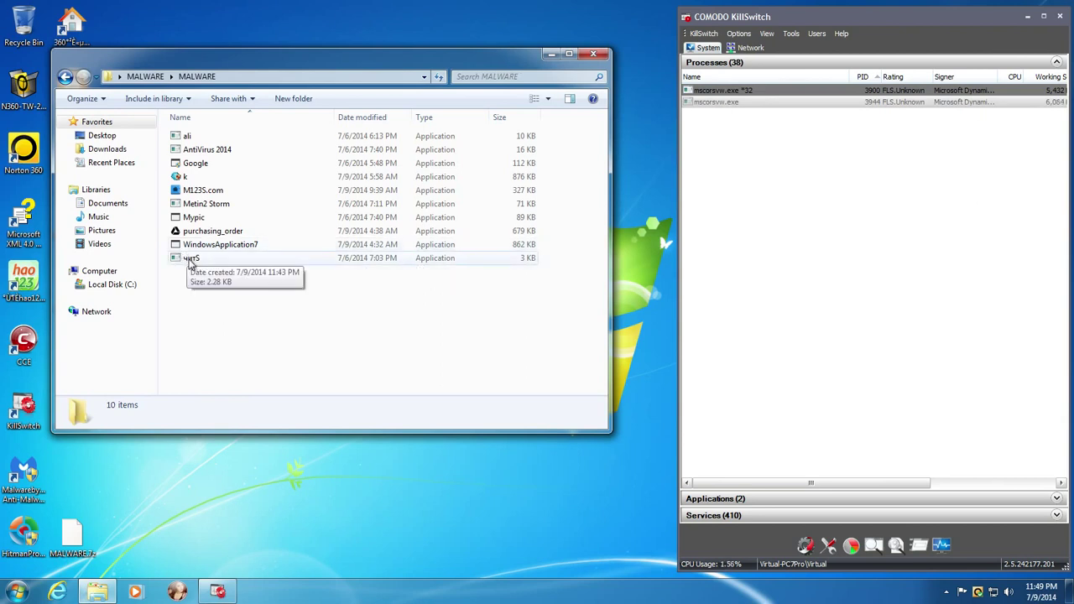
# - Run the ali, AntiVirus 2014 and Google samples, allowing Google through User Account Control
pyautogui.doubleClick(216, 139)
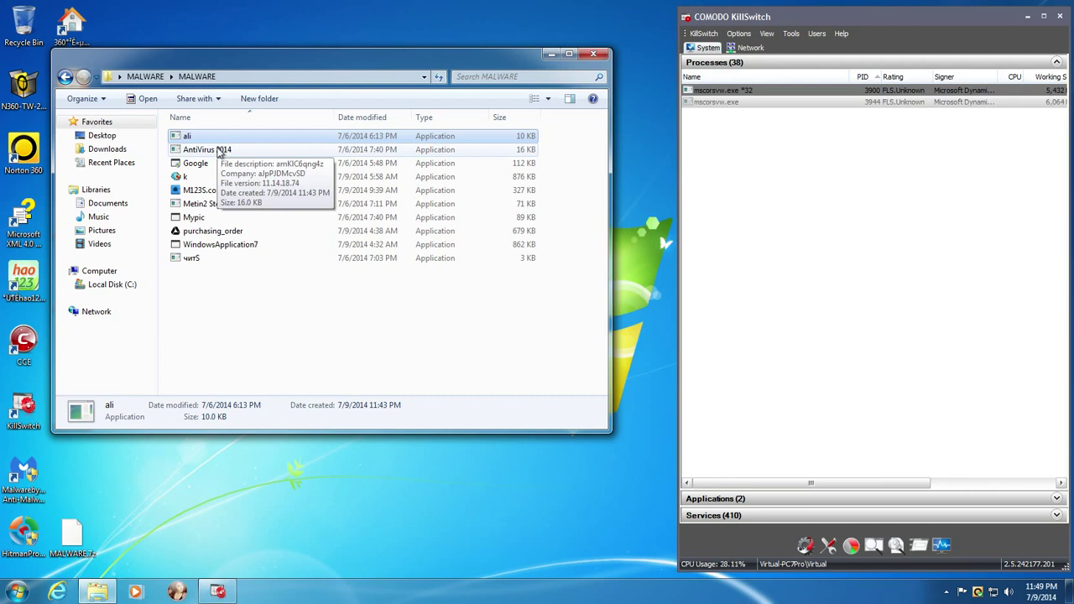
pyautogui.doubleClick(218, 150)
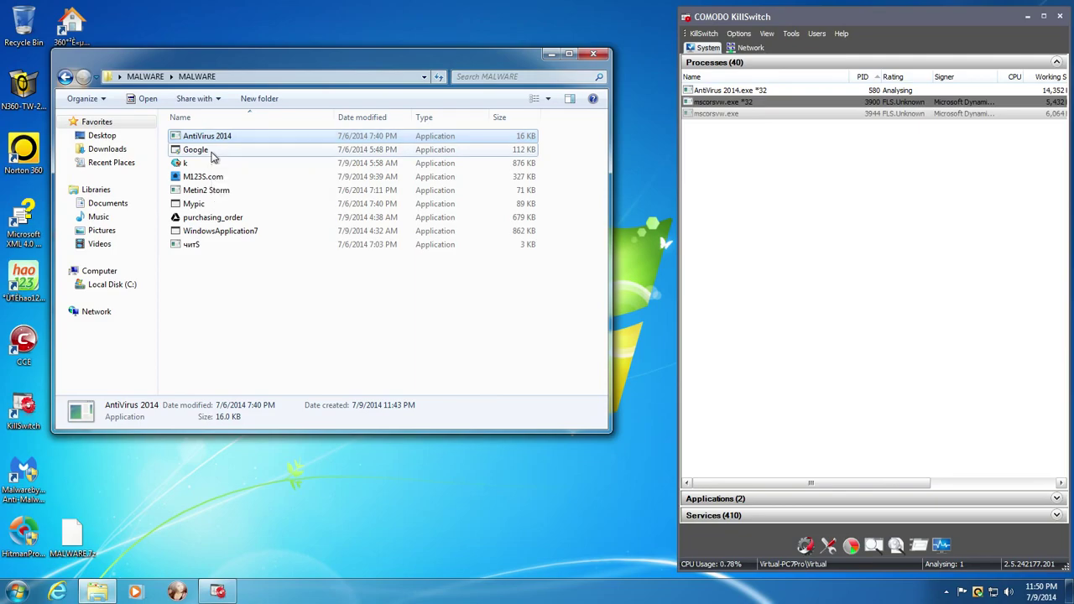
pyautogui.click(212, 153)
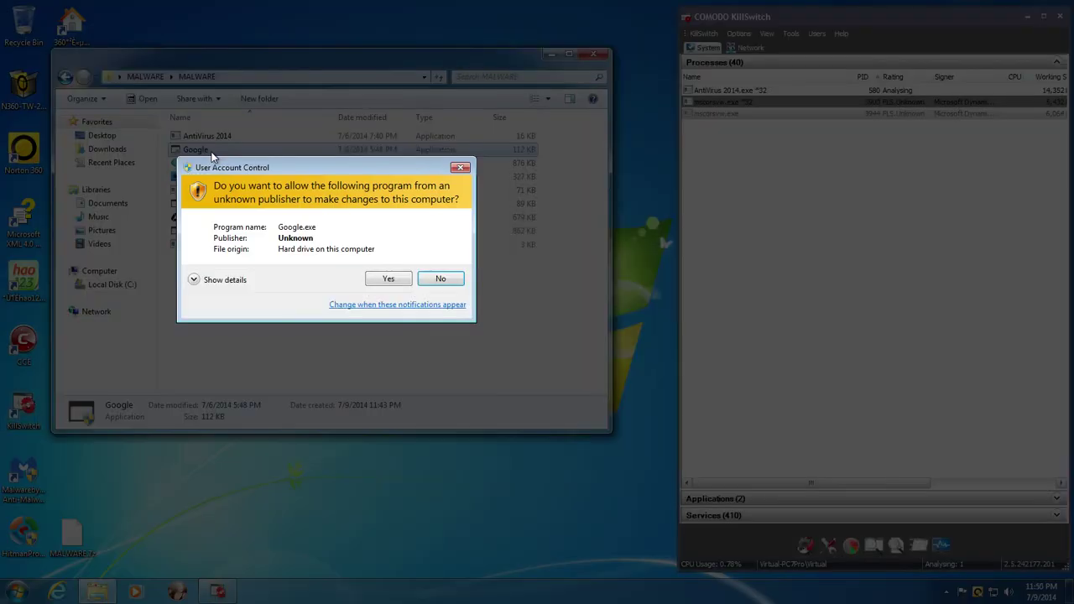
pyautogui.click(389, 280)
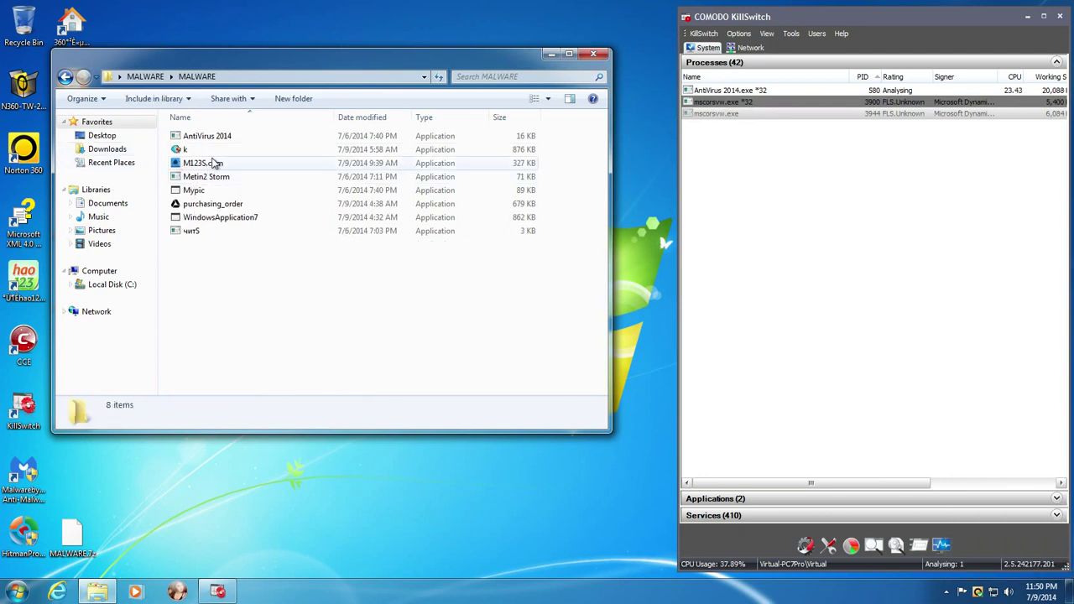
pyautogui.moveTo(228, 210)
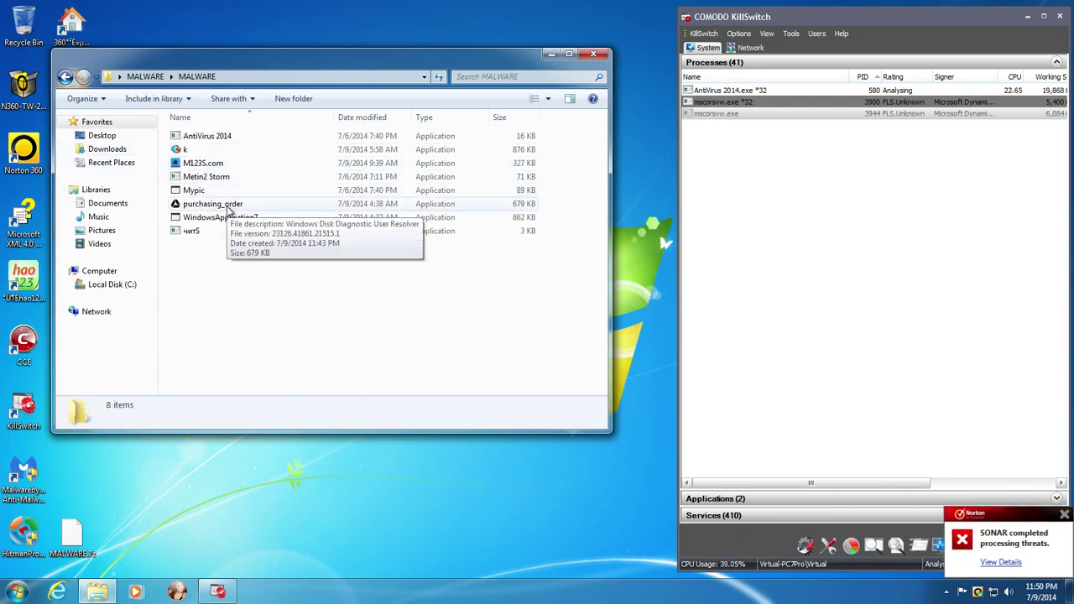
pyautogui.moveTo(214, 156)
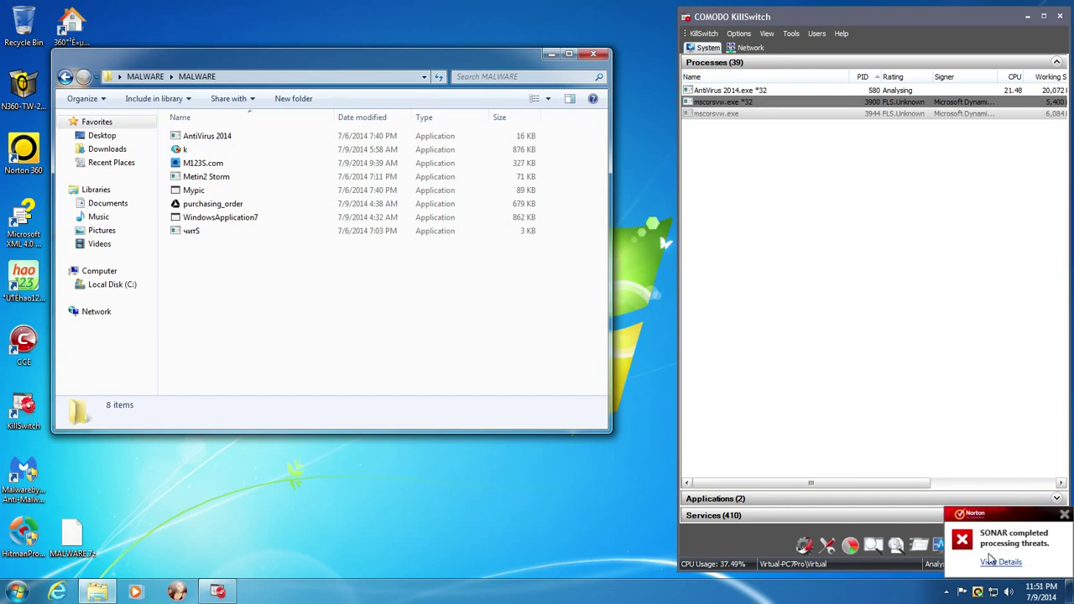
pyautogui.click(990, 561)
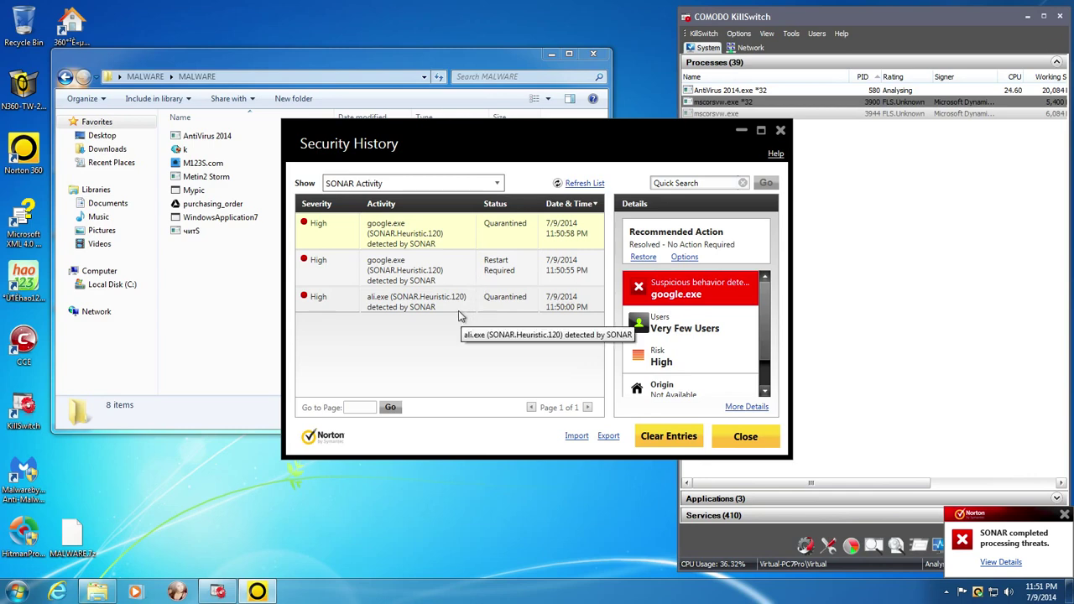
pyautogui.click(780, 131)
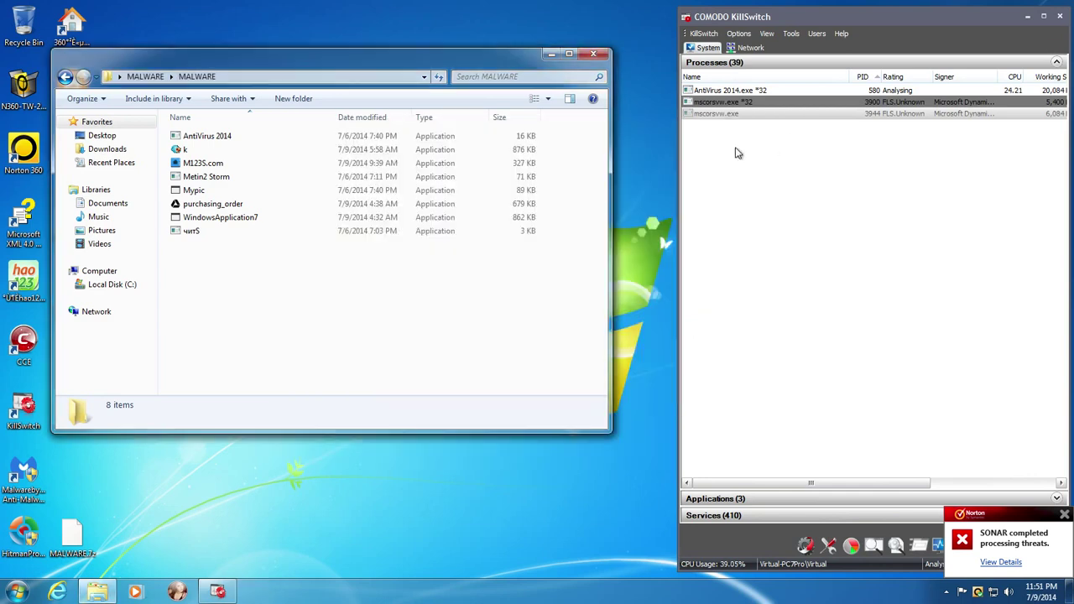
# - Select k, launch the M123S.com and Metin2 Storm samples, and close Norton's internet-blocked notice
pyautogui.click(292, 156)
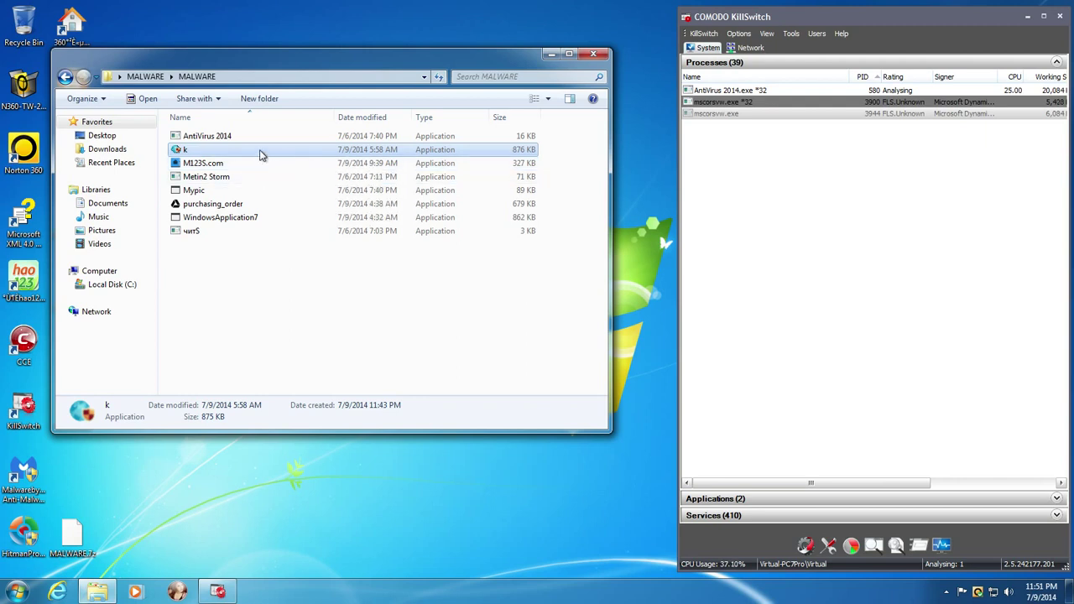
pyautogui.doubleClick(237, 165)
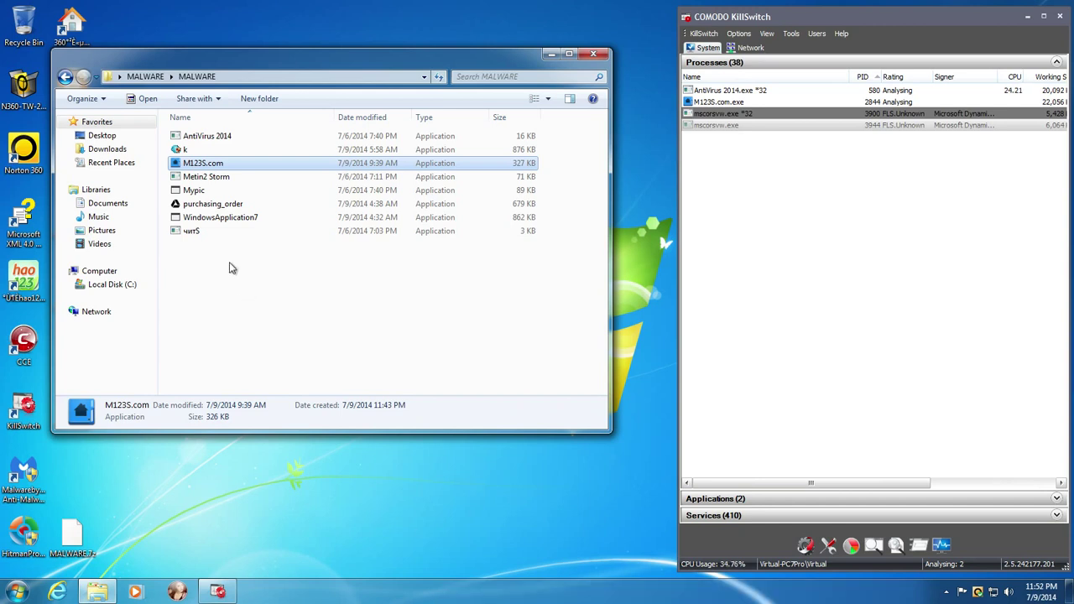
pyautogui.doubleClick(229, 178)
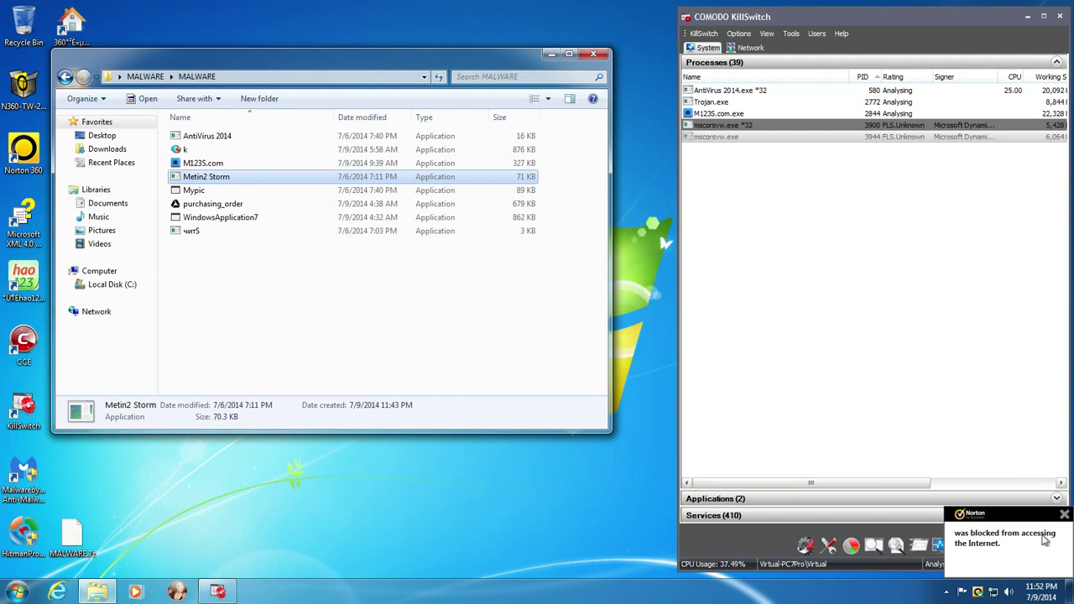
pyautogui.click(1065, 520)
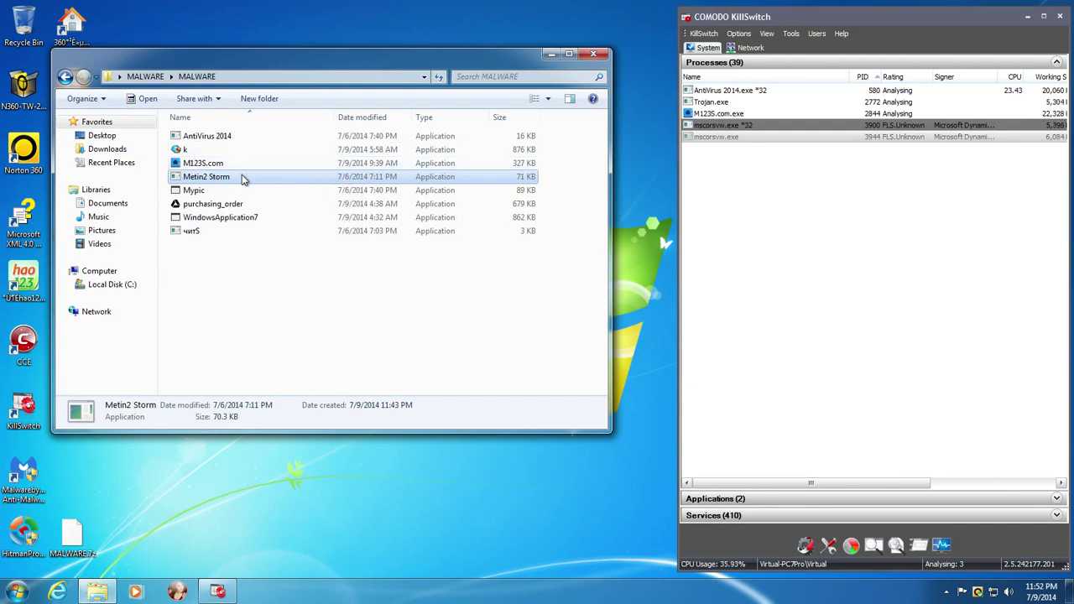
# - Run Mypic and close its Form1 window, then launch the purchasing_order sample
pyautogui.doubleClick(213, 192)
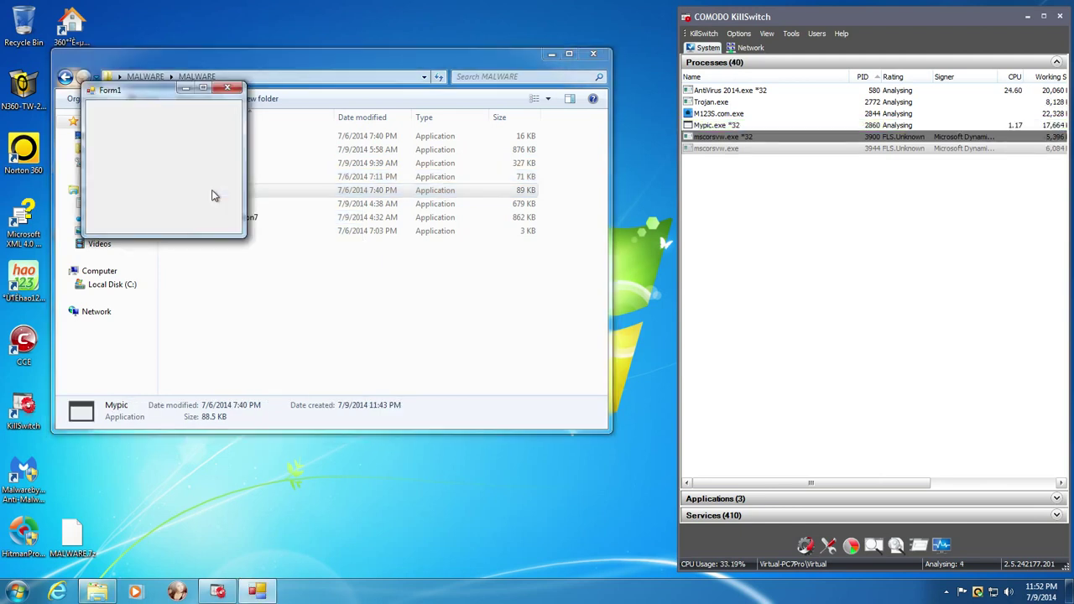
pyautogui.click(227, 88)
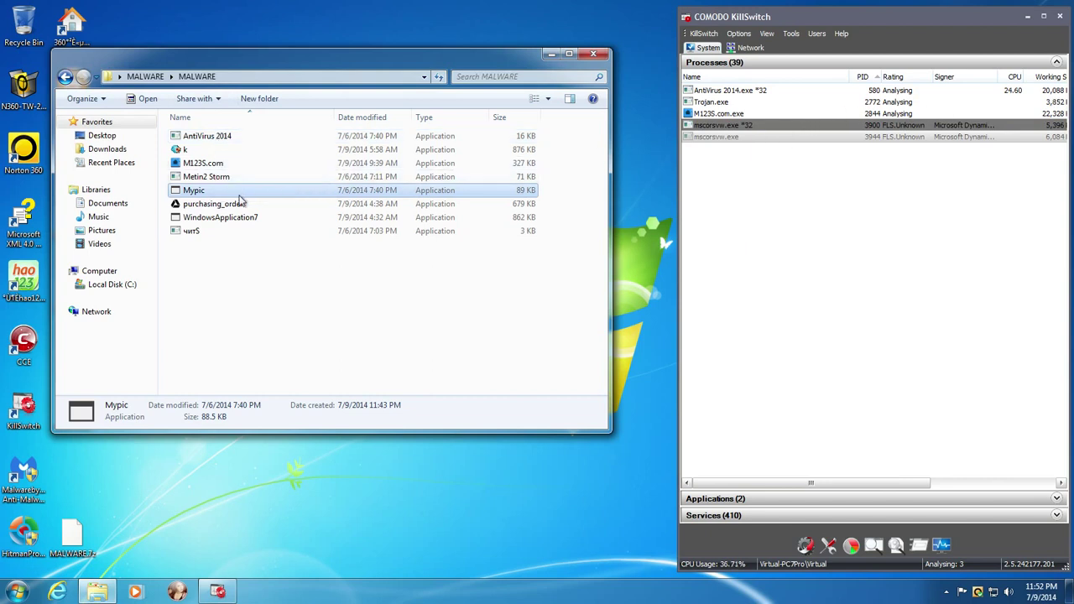
pyautogui.doubleClick(249, 205)
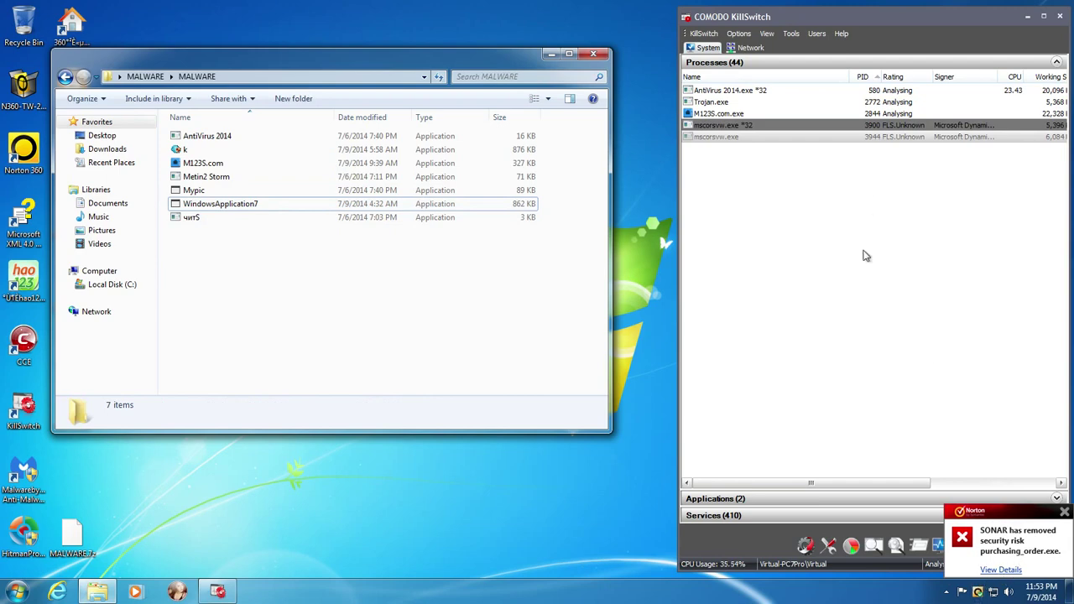
pyautogui.click(1000, 570)
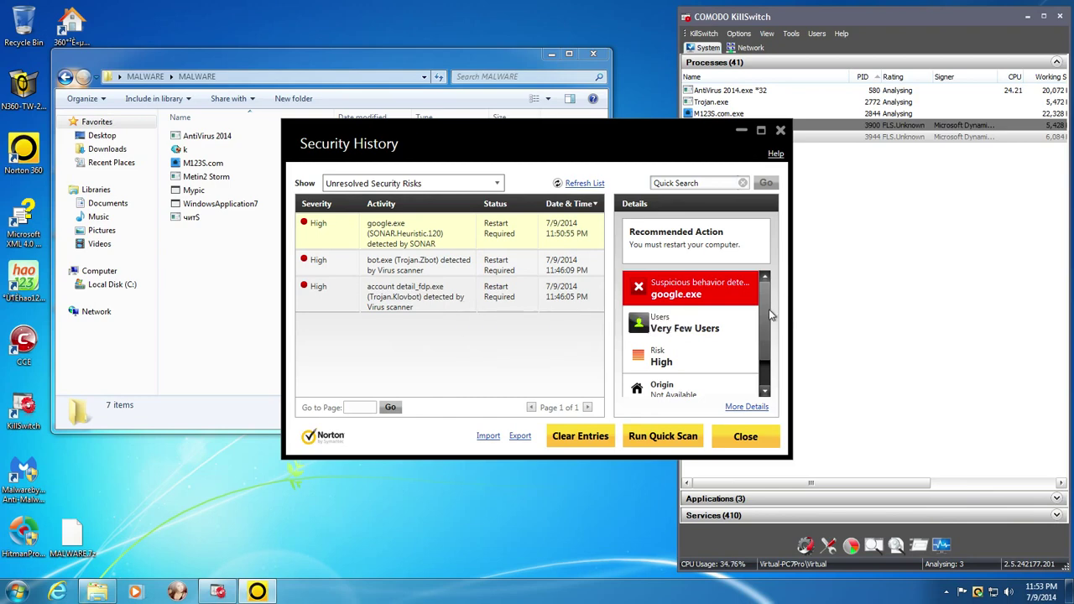
pyautogui.click(766, 362)
pyautogui.moveTo(765, 362); pyautogui.dragTo(766, 332)
pyautogui.click(779, 131)
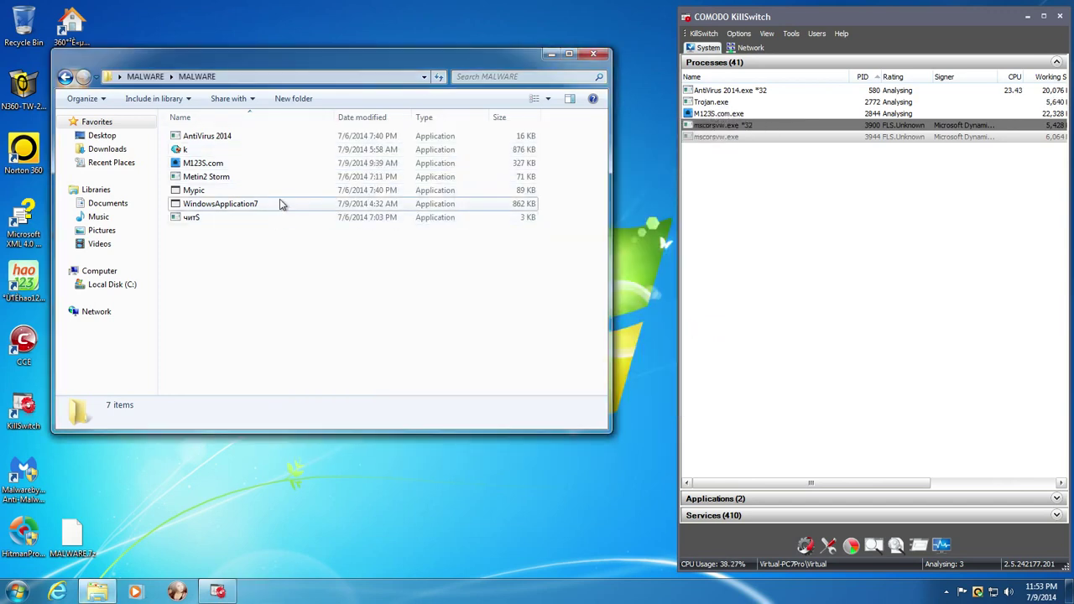
pyautogui.moveTo(281, 204)
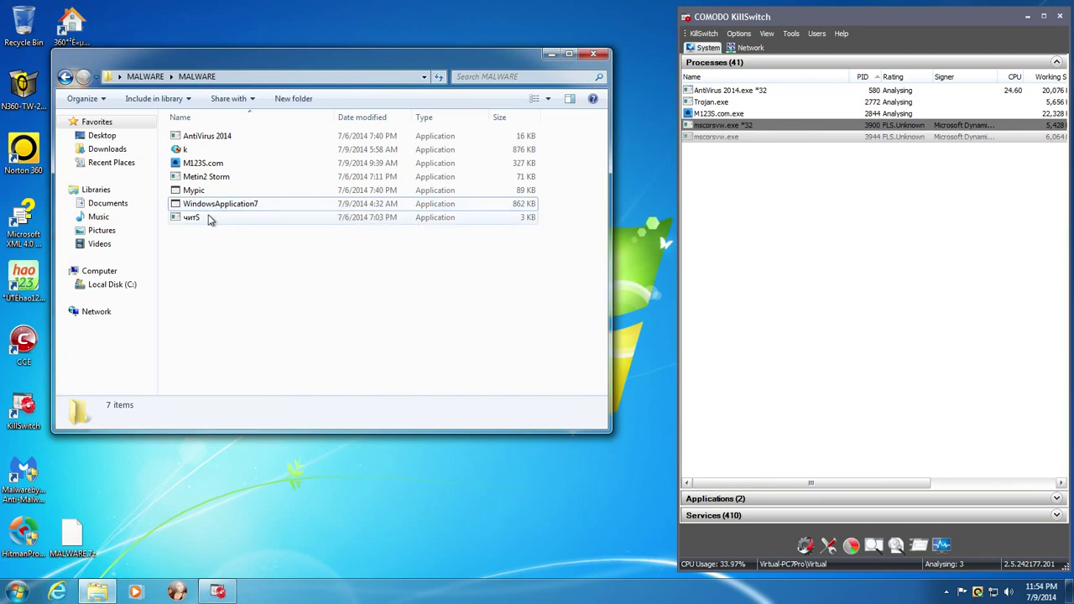
pyautogui.moveTo(209, 220)
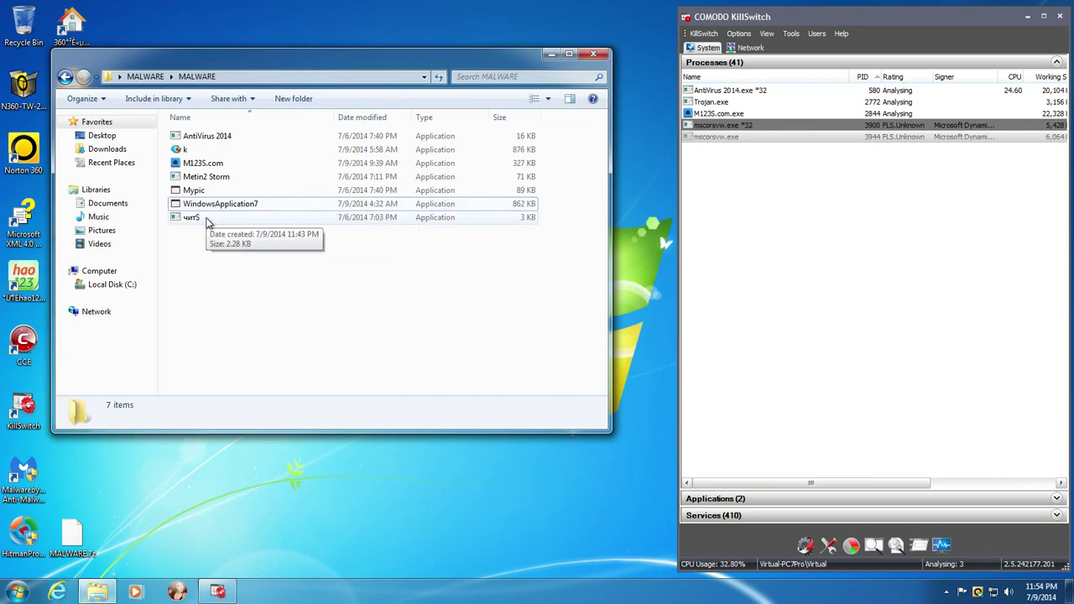
pyautogui.doubleClick(206, 219)
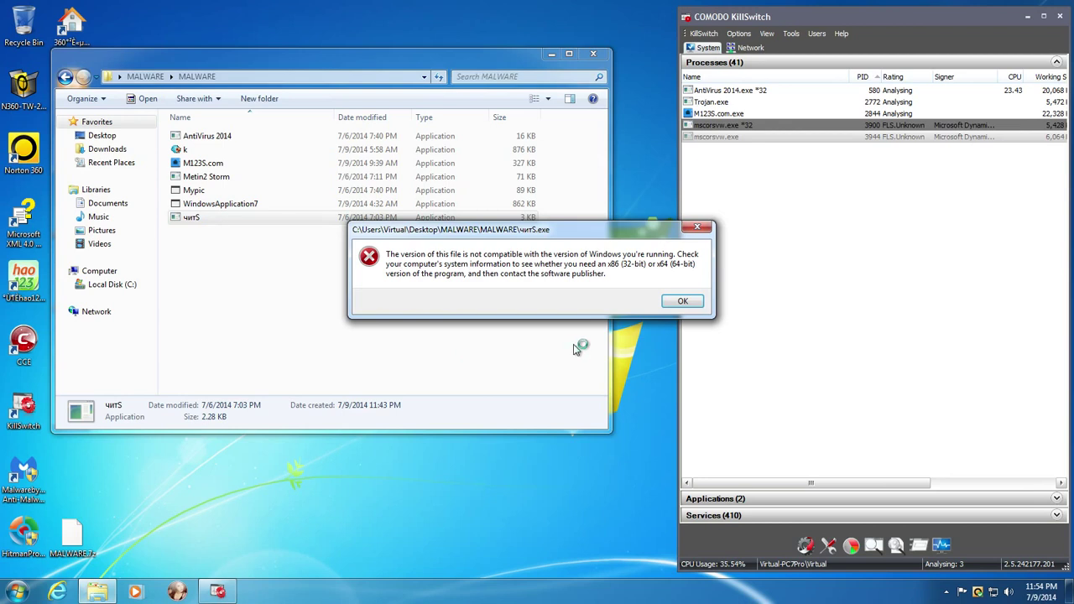
pyautogui.click(683, 300)
pyautogui.click(408, 307)
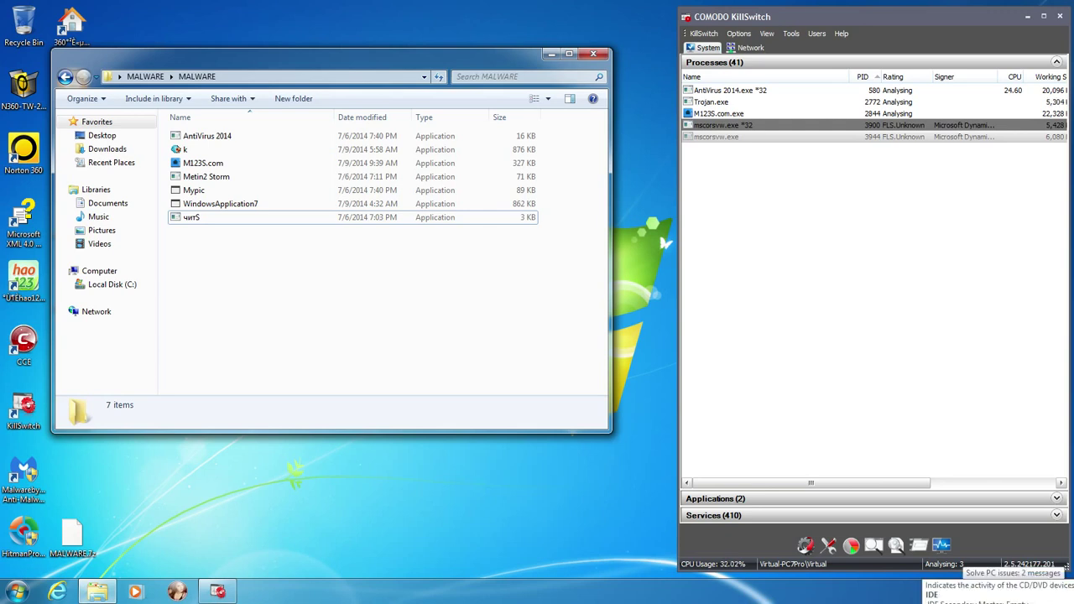
# - Close the MALWARE folder window and COMODO KillSwitch, then dismiss the Start menu's shut-down options
pyautogui.click(497, 487)
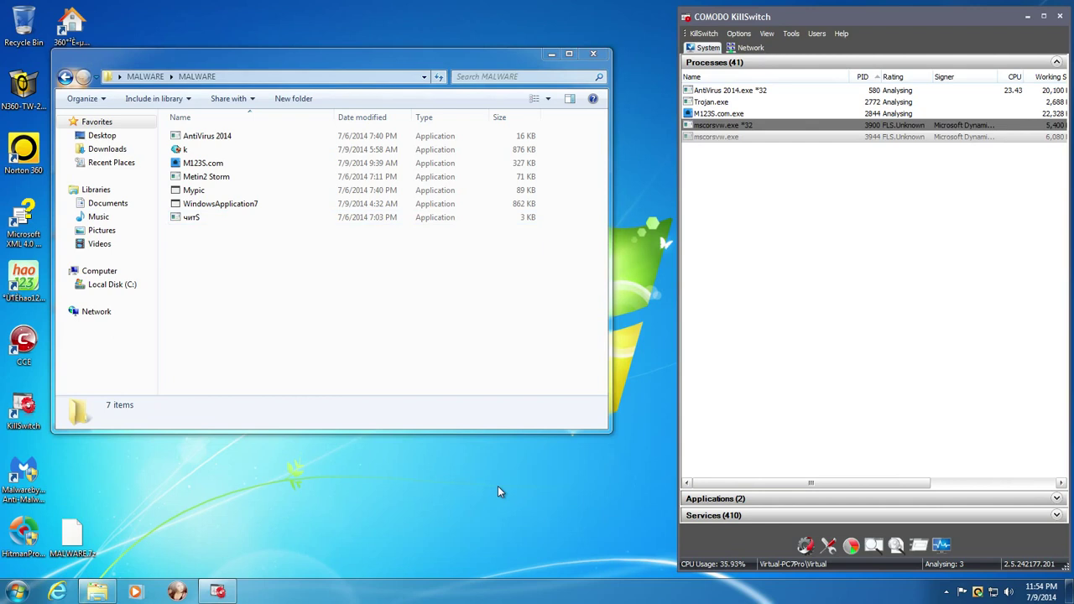
pyautogui.click(593, 53)
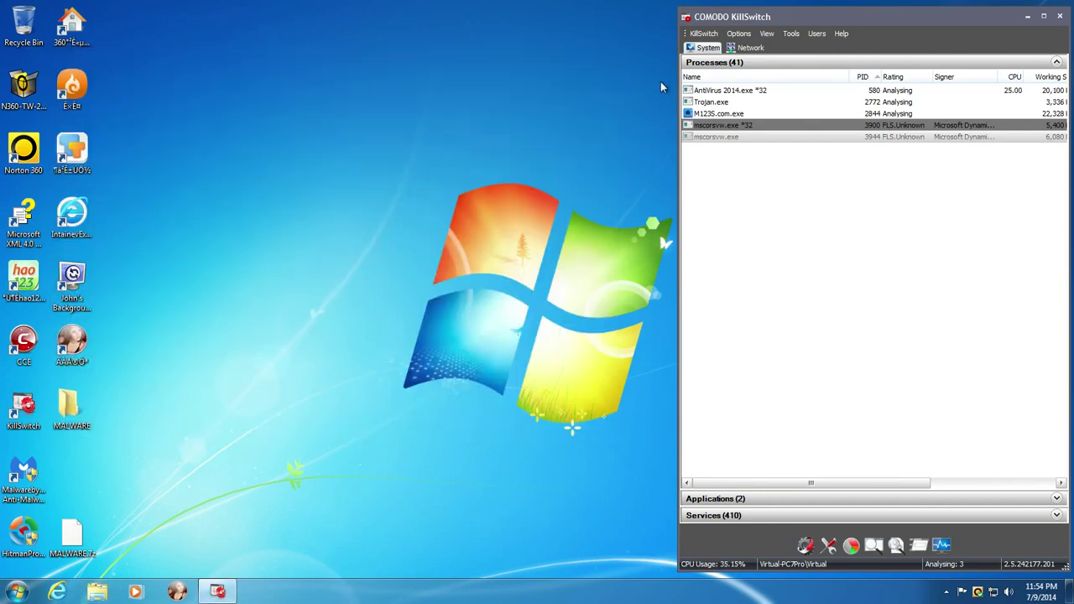
pyautogui.click(1057, 17)
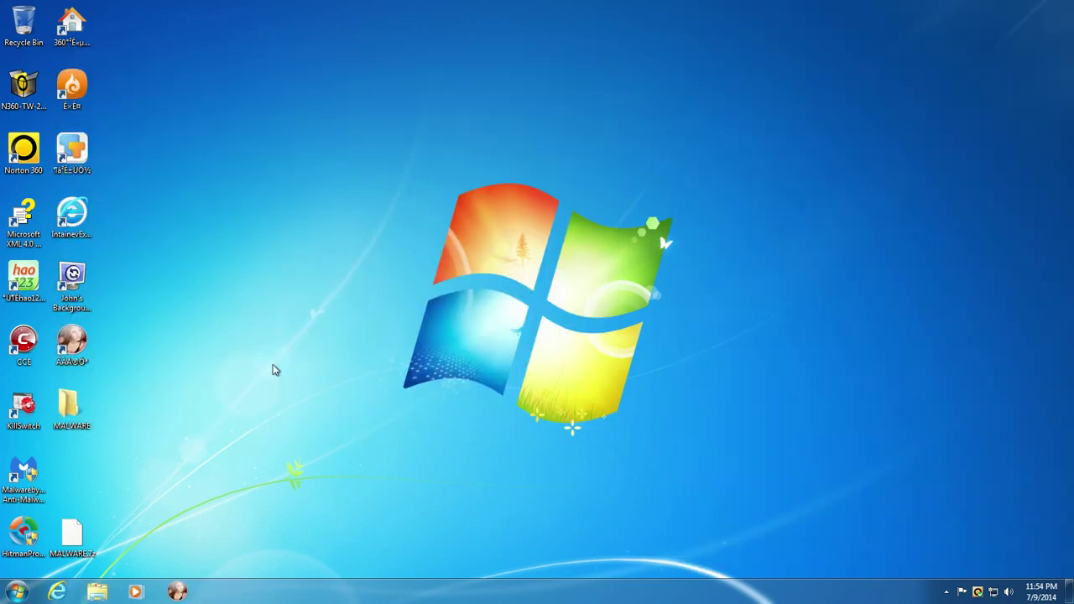
pyautogui.click(17, 592)
pyautogui.click(225, 558)
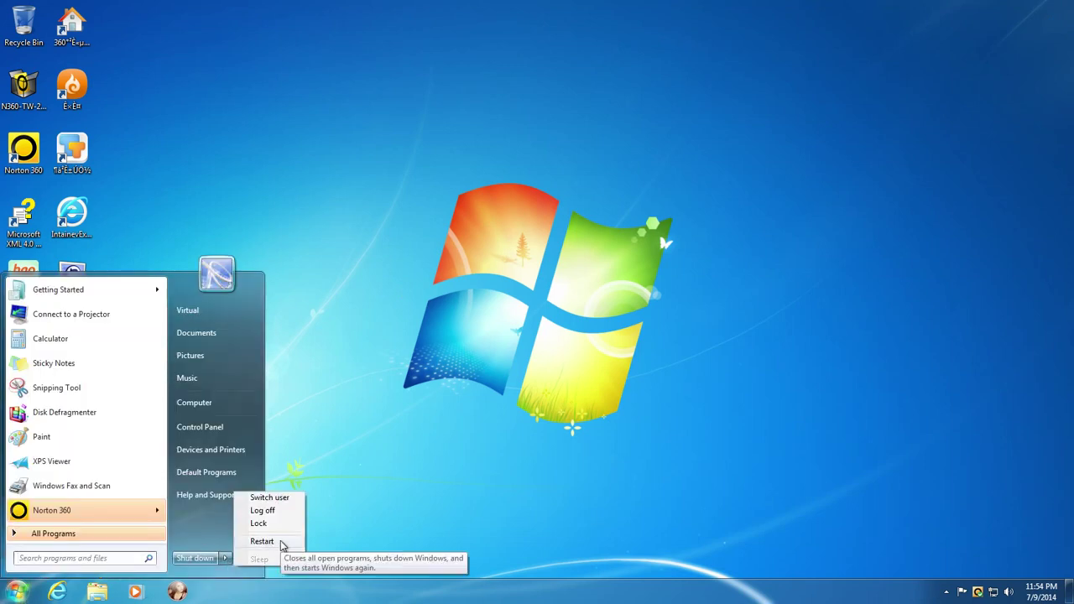
pyautogui.click(382, 546)
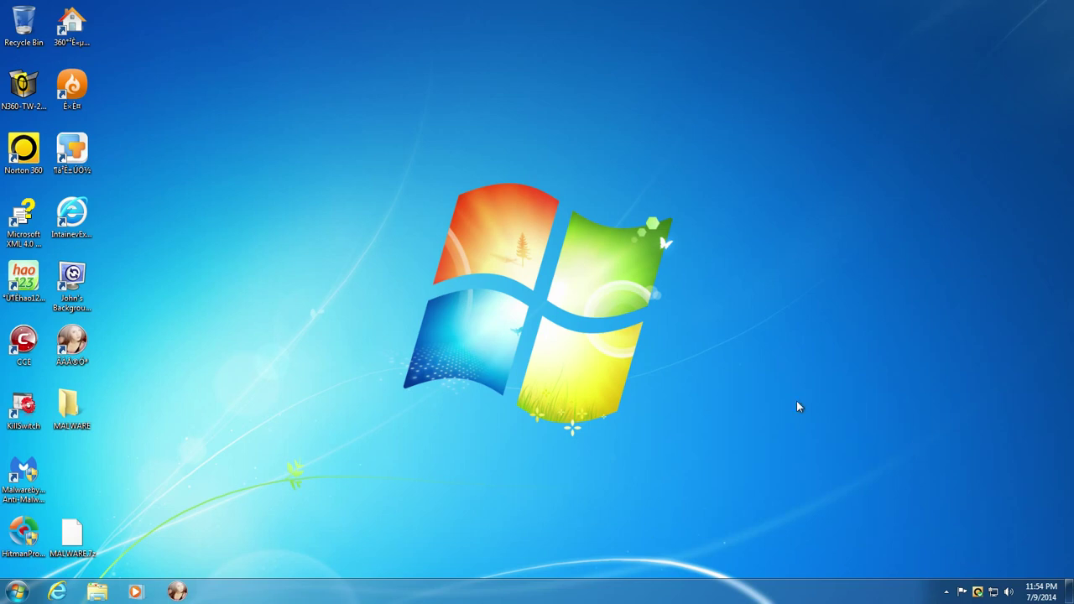
# - Launch Norton 360 from its desktop icon
pyautogui.doubleClick(25, 153)
# - Run a Quick Scan from the Security tile's Run Scans list
pyautogui.moveTo(392, 252)
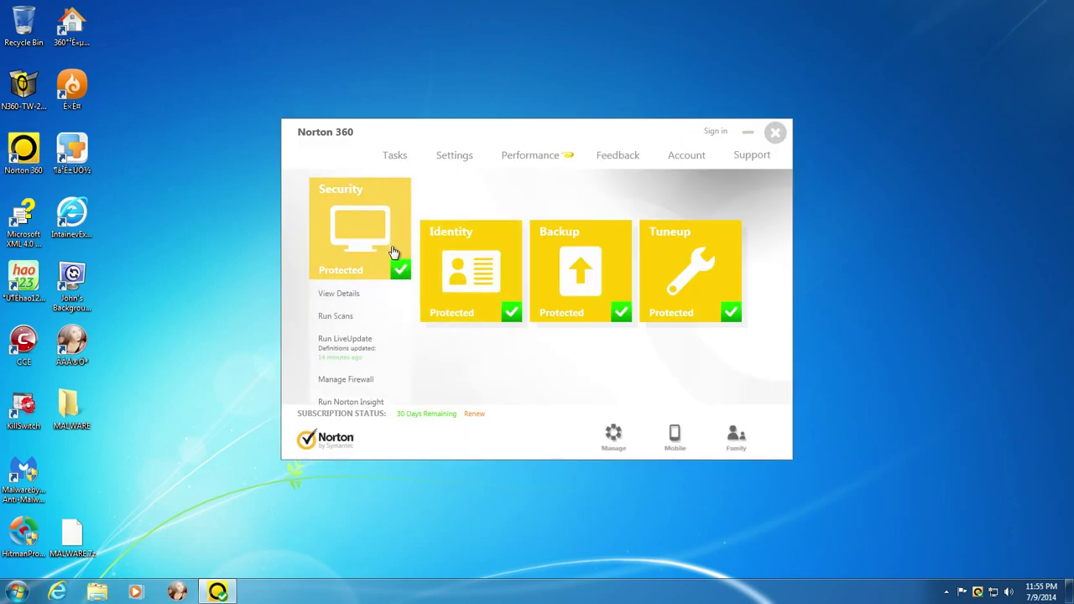
pyautogui.click(347, 316)
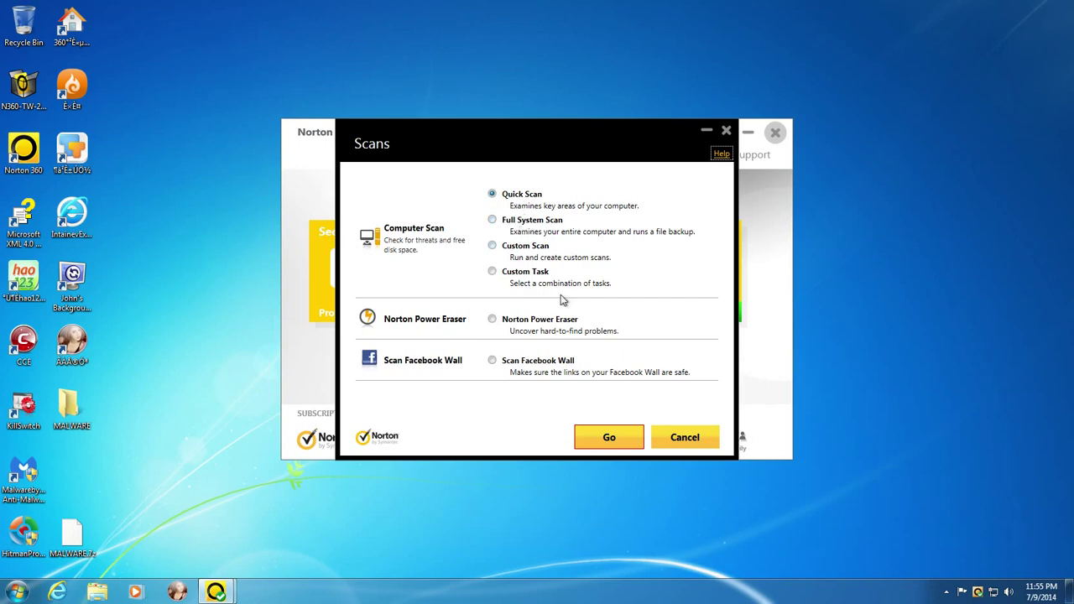
pyautogui.click(622, 440)
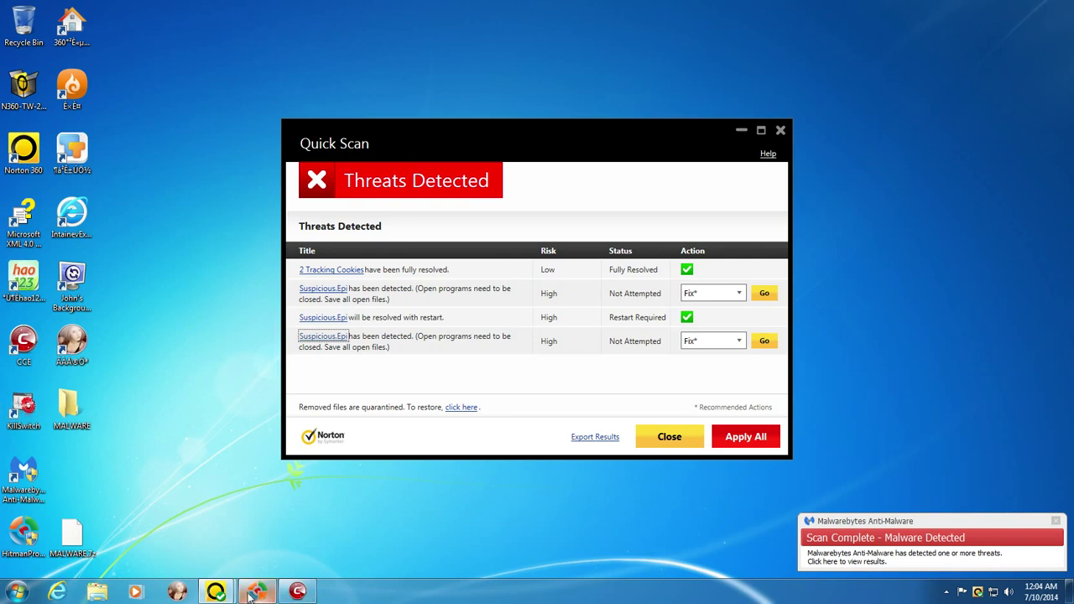
# - Wait for the Quick Scan to list the resolved tracking cookies and Suspicious.Epi threats
pyautogui.moveTo(307, 596)
pyautogui.click(312, 290)
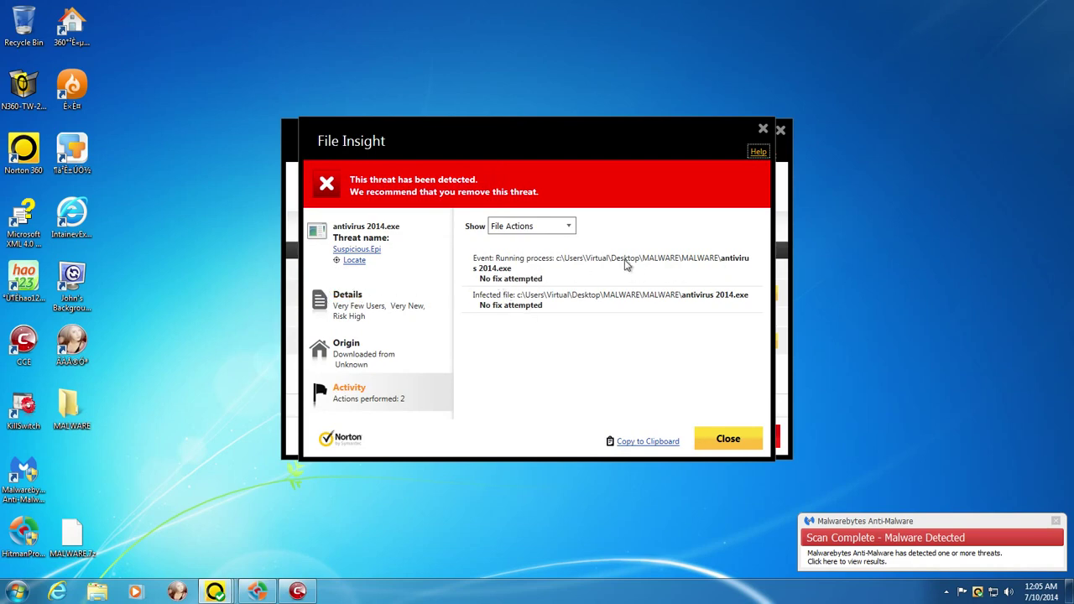
pyautogui.click(702, 438)
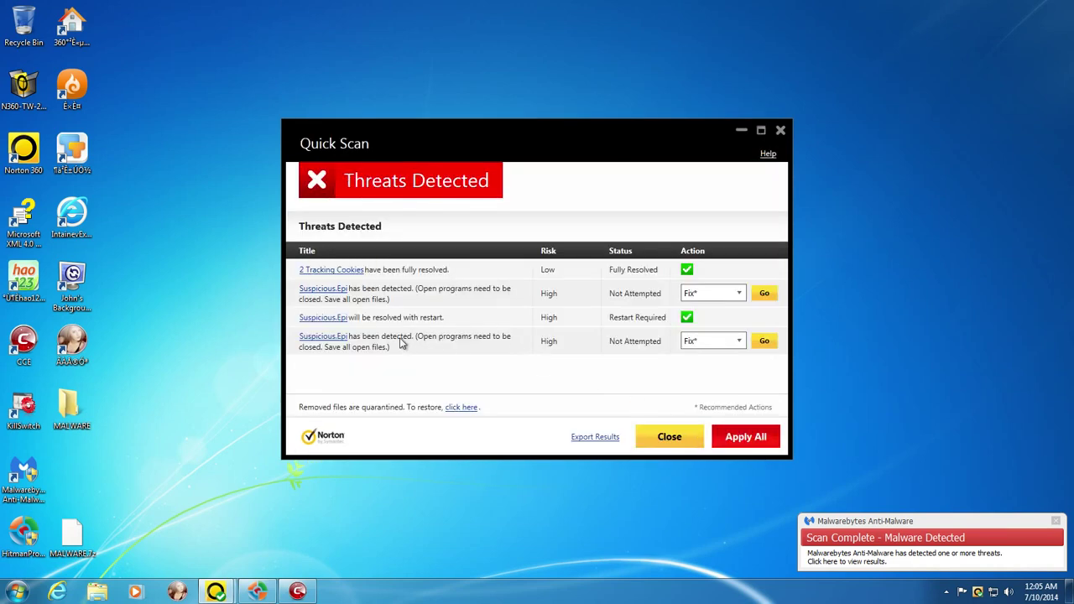
pyautogui.click(327, 338)
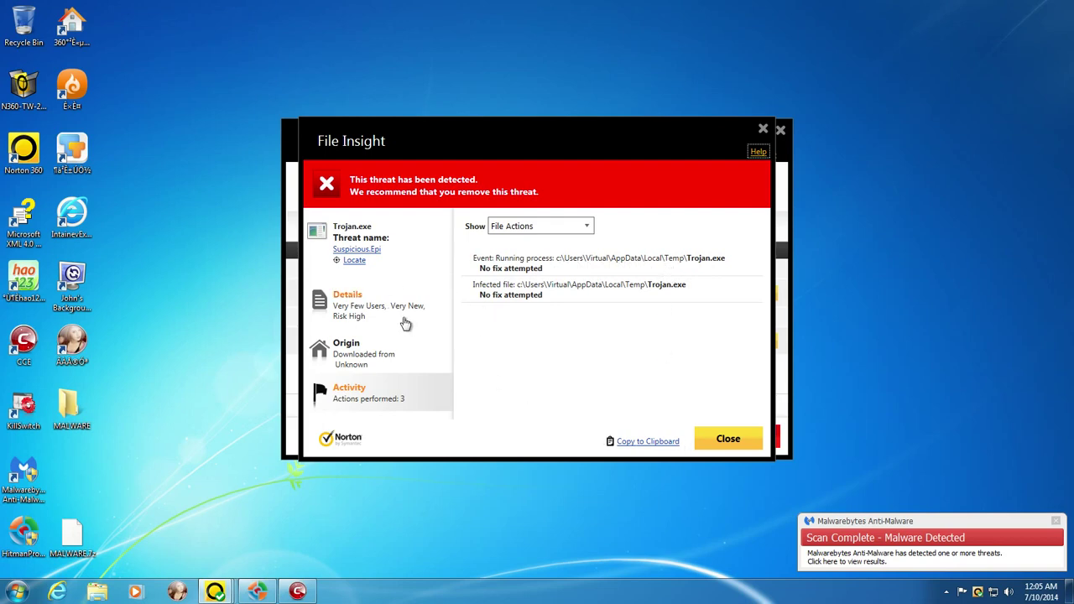
pyautogui.click(711, 442)
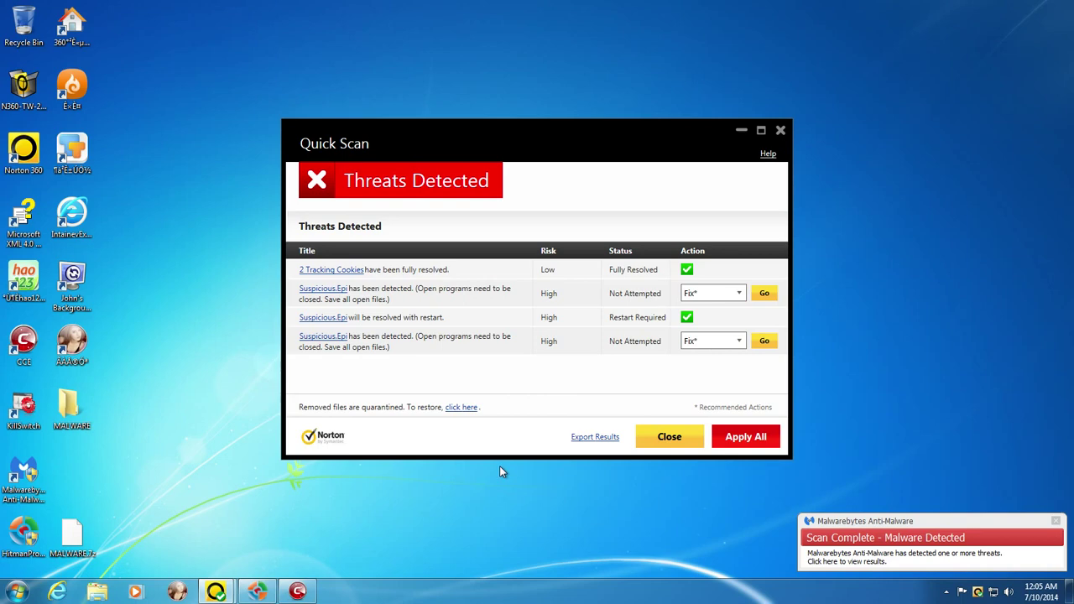
pyautogui.click(297, 592)
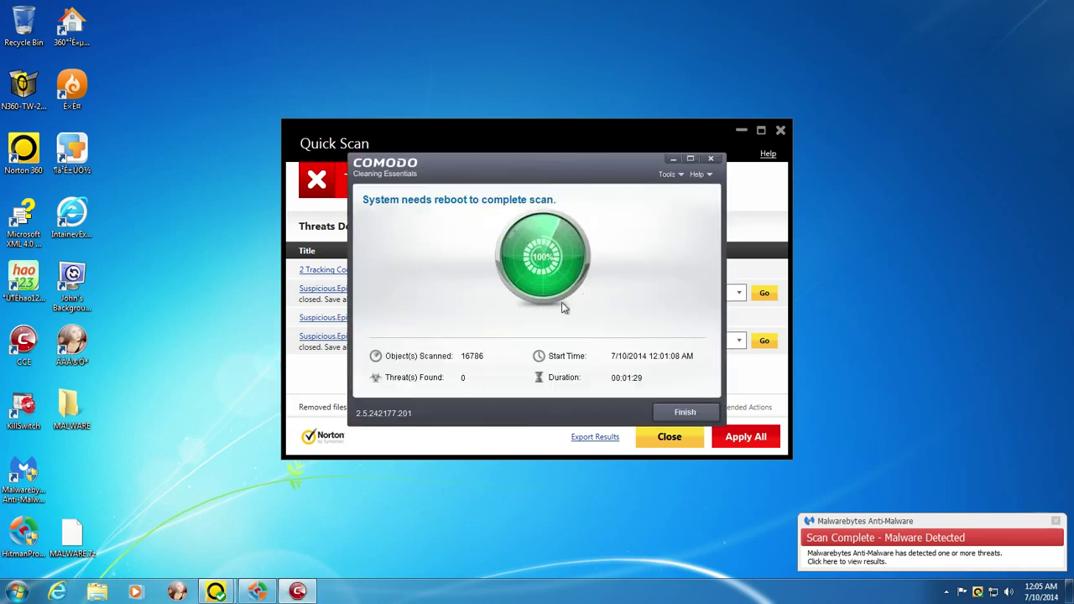
pyautogui.click(947, 591)
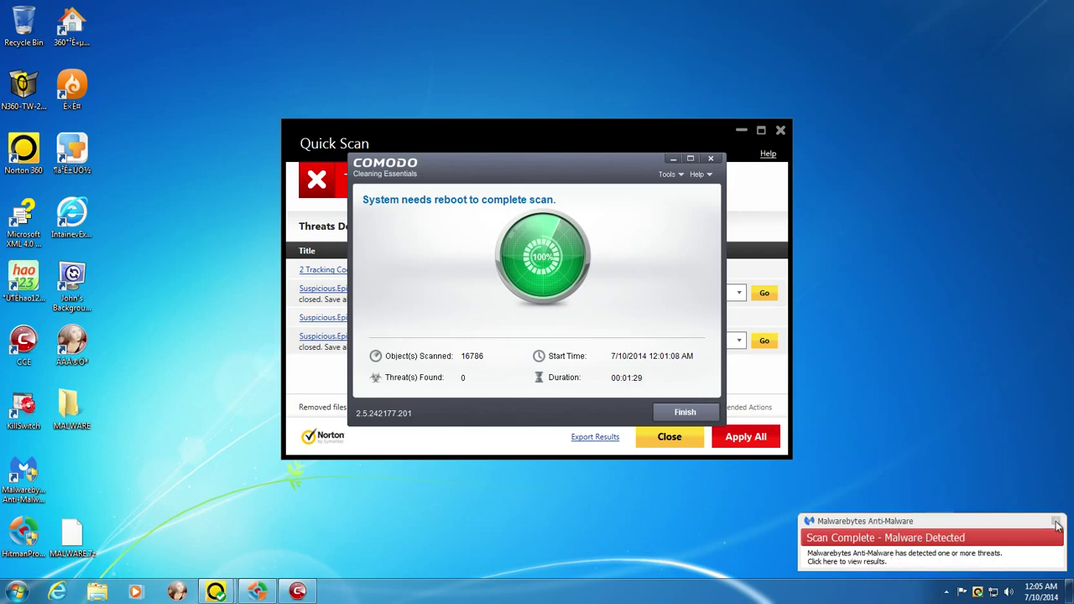
pyautogui.click(1056, 521)
pyautogui.click(947, 592)
pyautogui.doubleClick(966, 505)
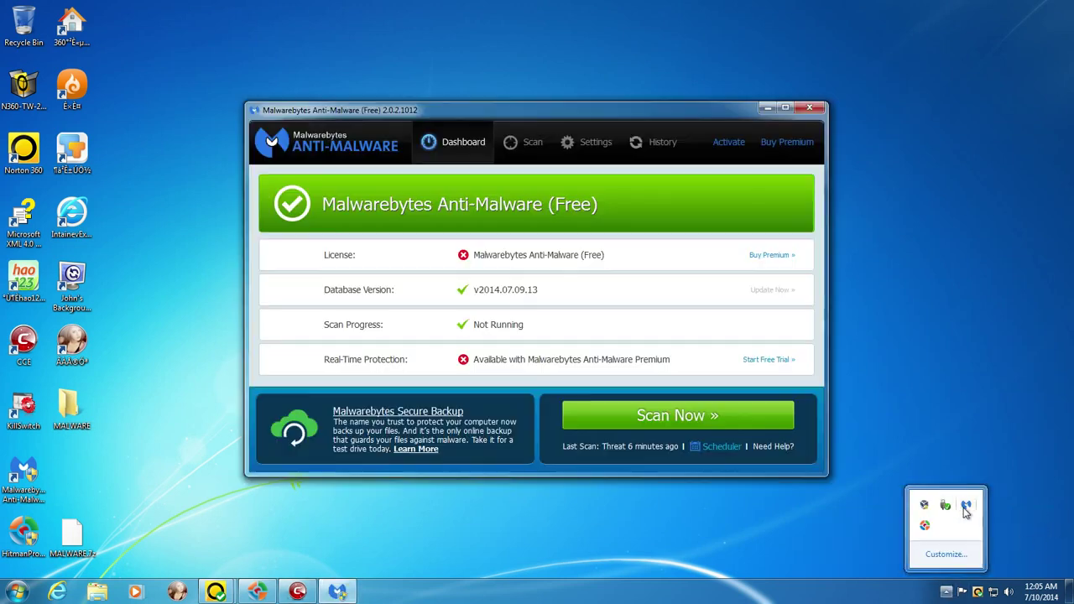
pyautogui.click(535, 143)
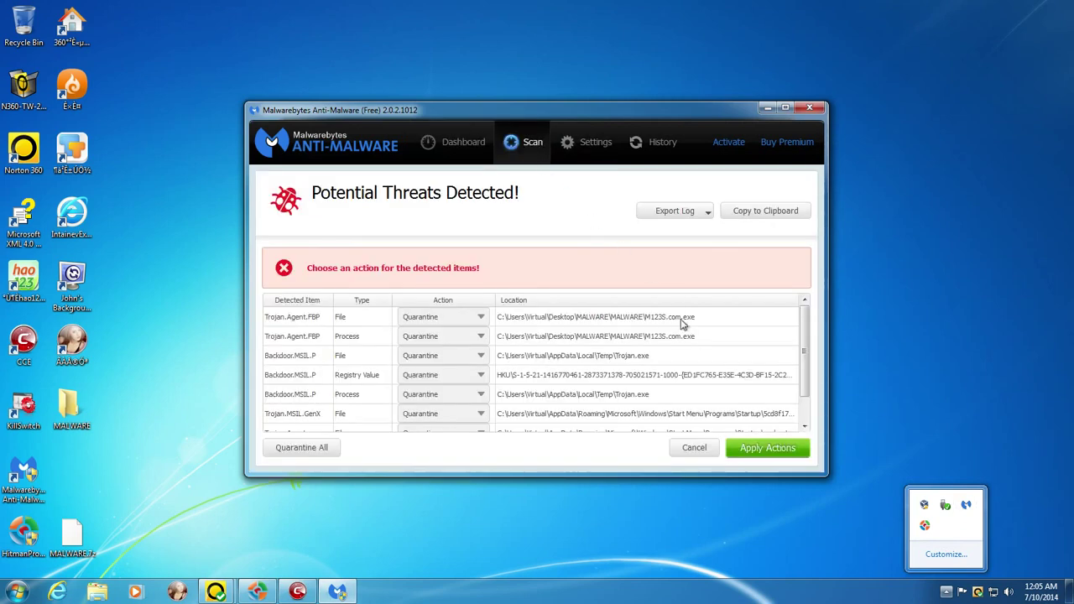
pyautogui.moveTo(802, 353); pyautogui.dragTo(803, 369)
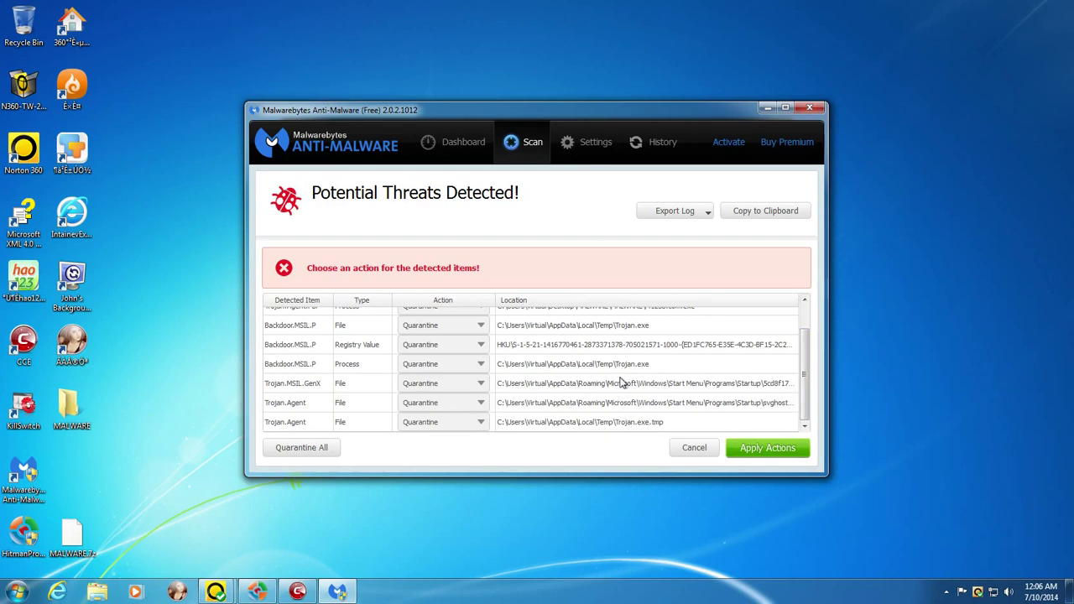
pyautogui.scroll(2, 625, 414)
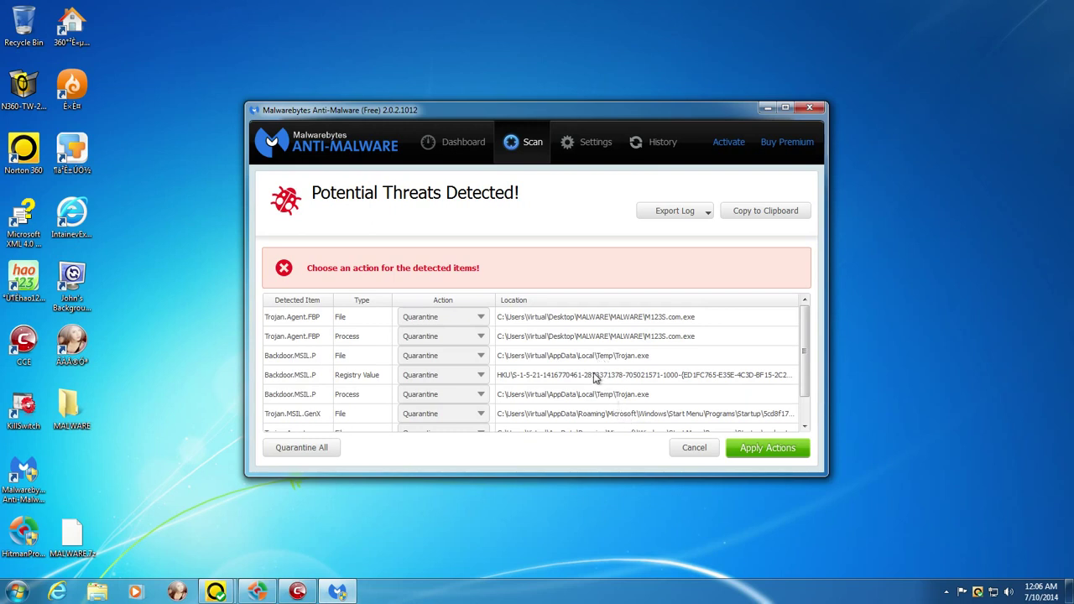
pyautogui.scroll(-1, 594, 323)
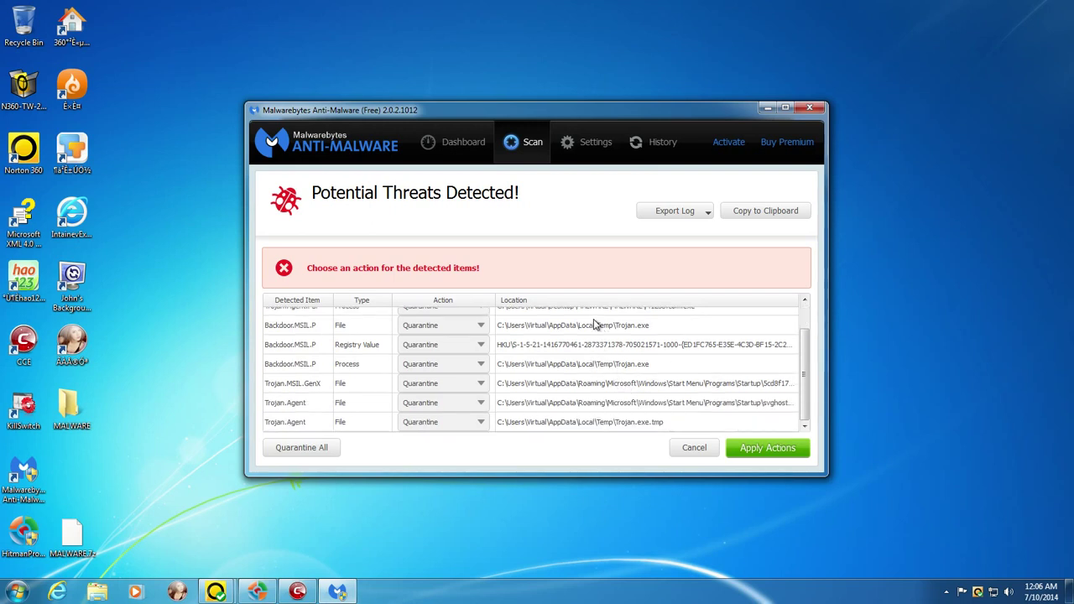
pyautogui.scroll(1, 592, 365)
pyautogui.scroll(-1, 594, 369)
pyautogui.scroll(1, 621, 393)
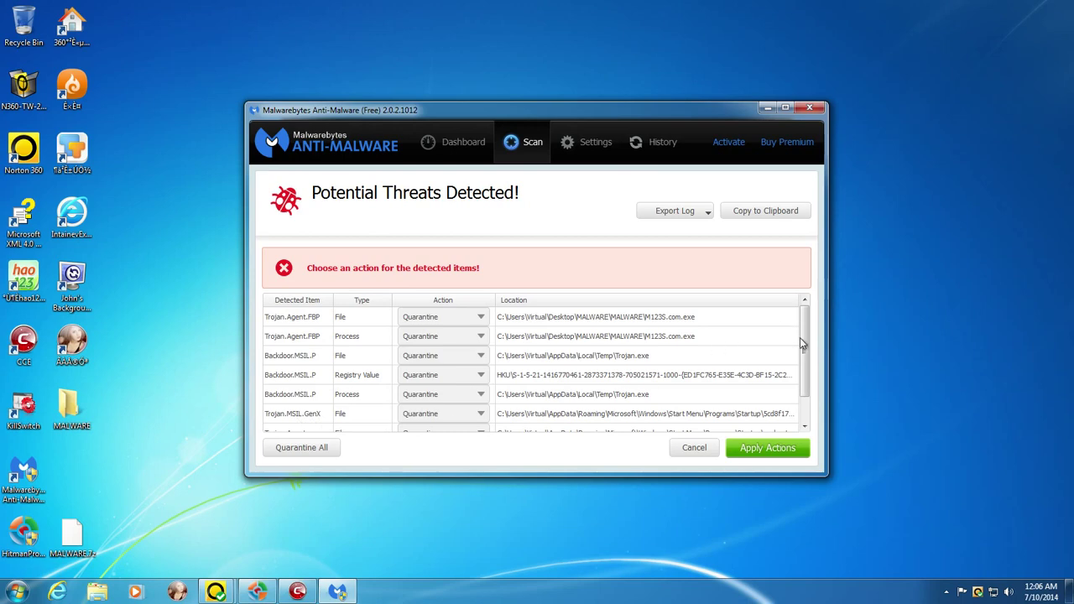
pyautogui.scroll(-2, 802, 336)
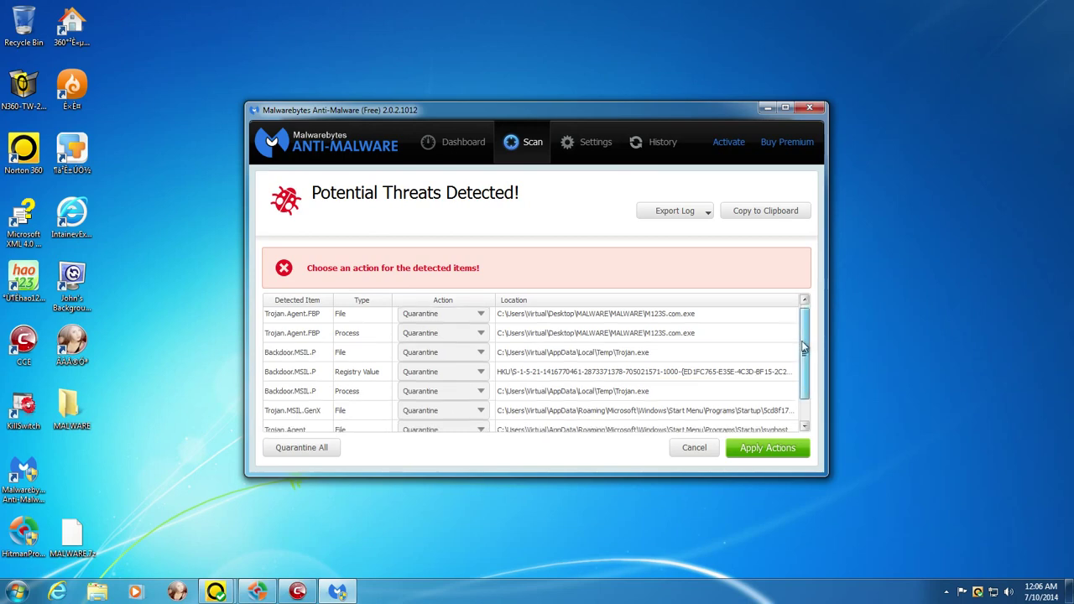
# - Bring HitmanPro's results forward and view detection names for the startup trojan file
pyautogui.click(258, 592)
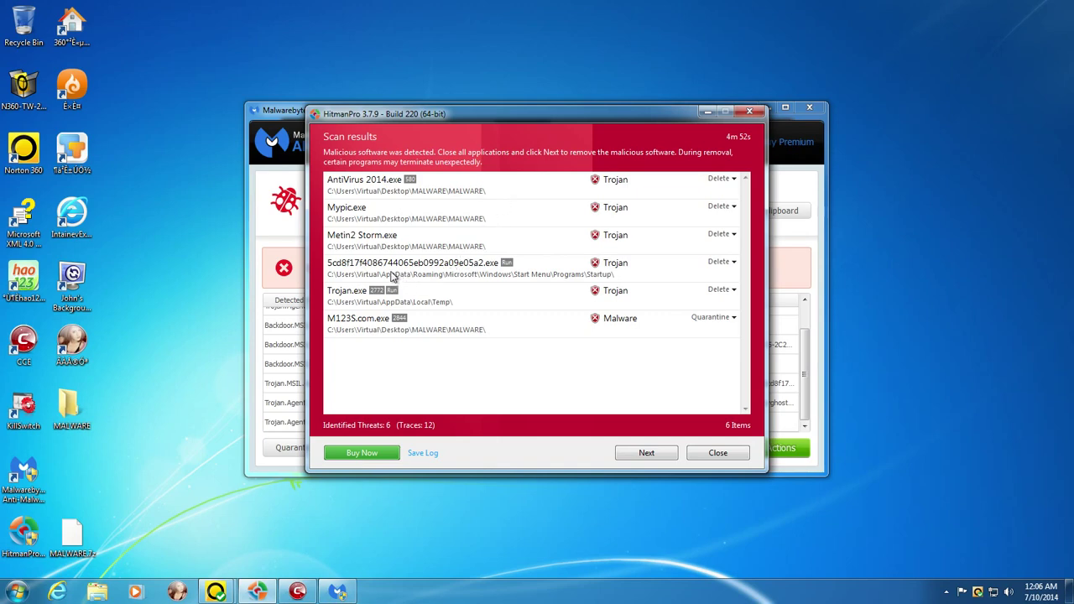
pyautogui.click(606, 282)
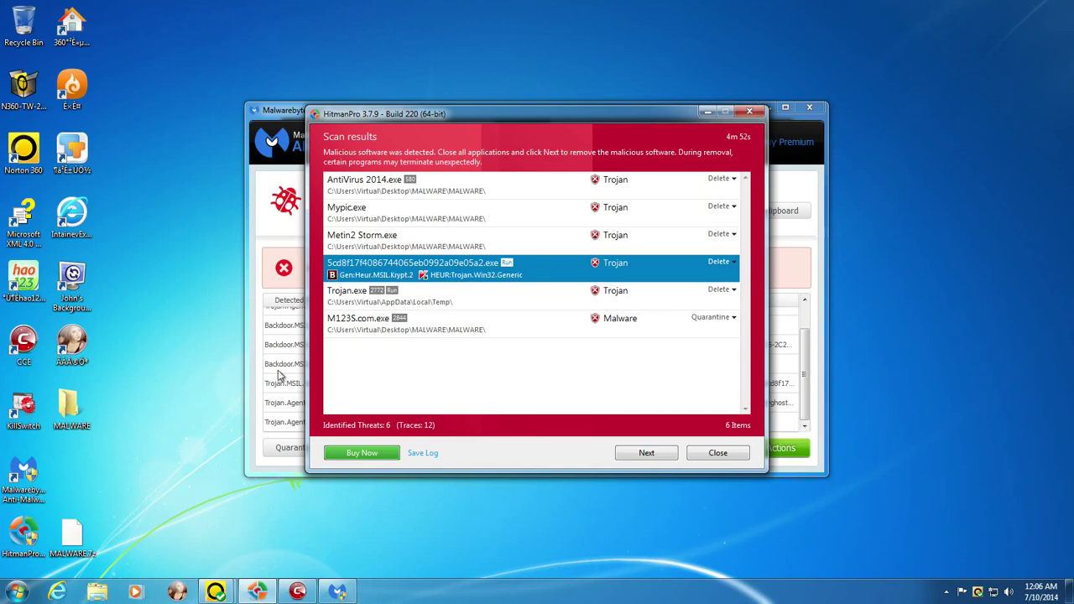
pyautogui.moveTo(132, 439); pyautogui.dragTo(2, 45)
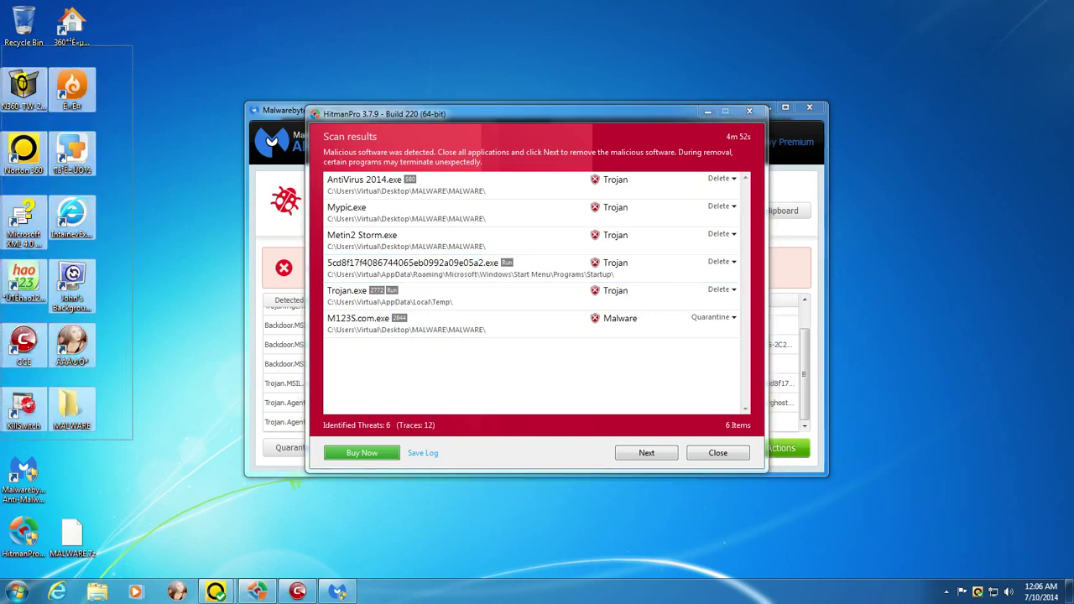
pyautogui.click(108, 246)
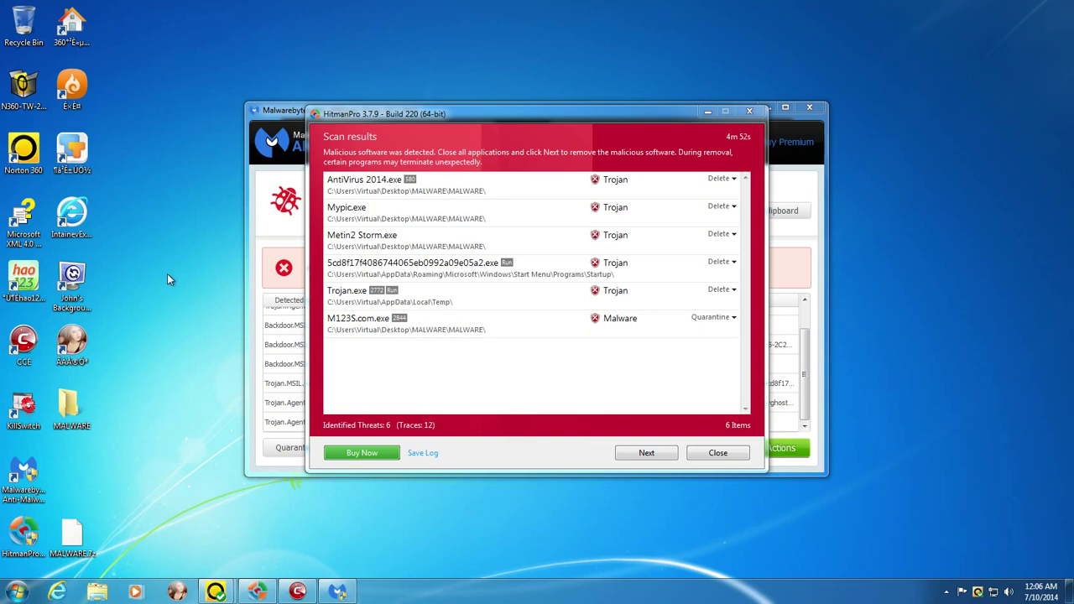
pyautogui.click(581, 119)
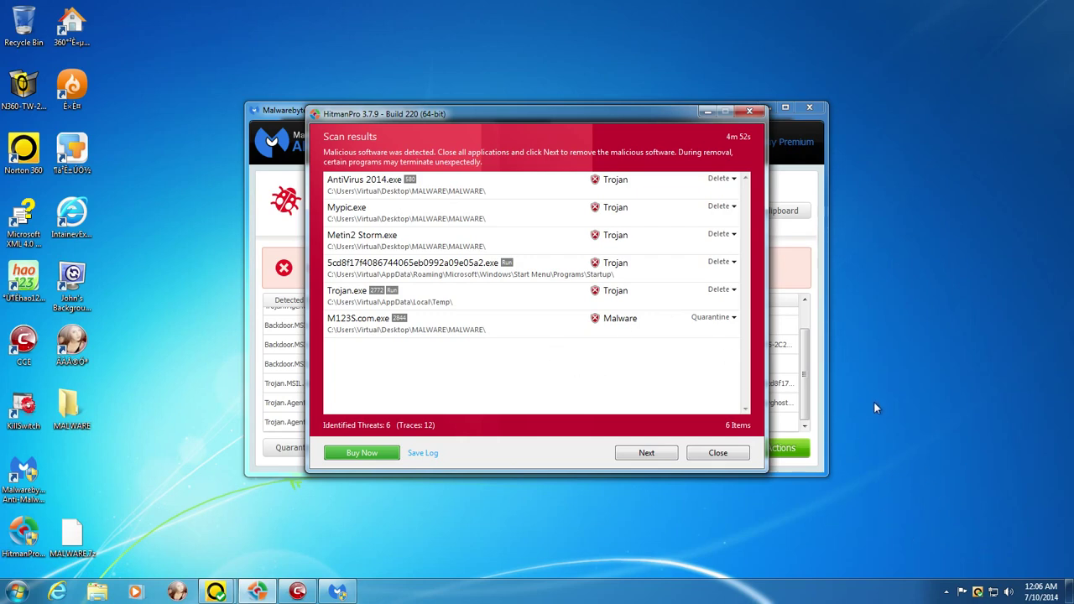
# - Review detections for M123S.com.exe and Trojan.exe, then close the HitmanPro results
pyautogui.click(436, 324)
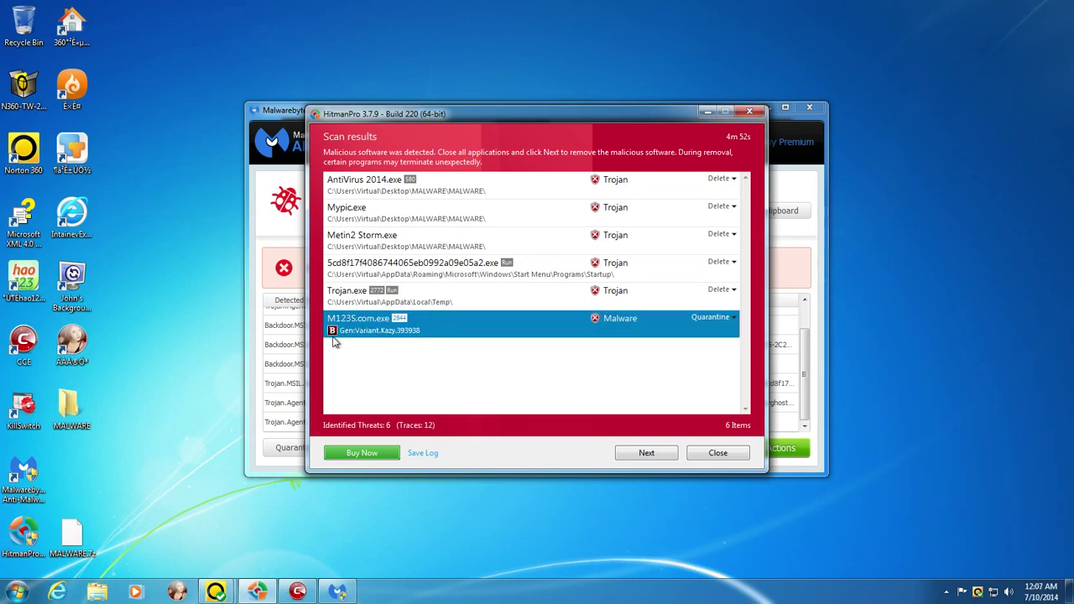
pyautogui.click(348, 301)
pyautogui.click(366, 275)
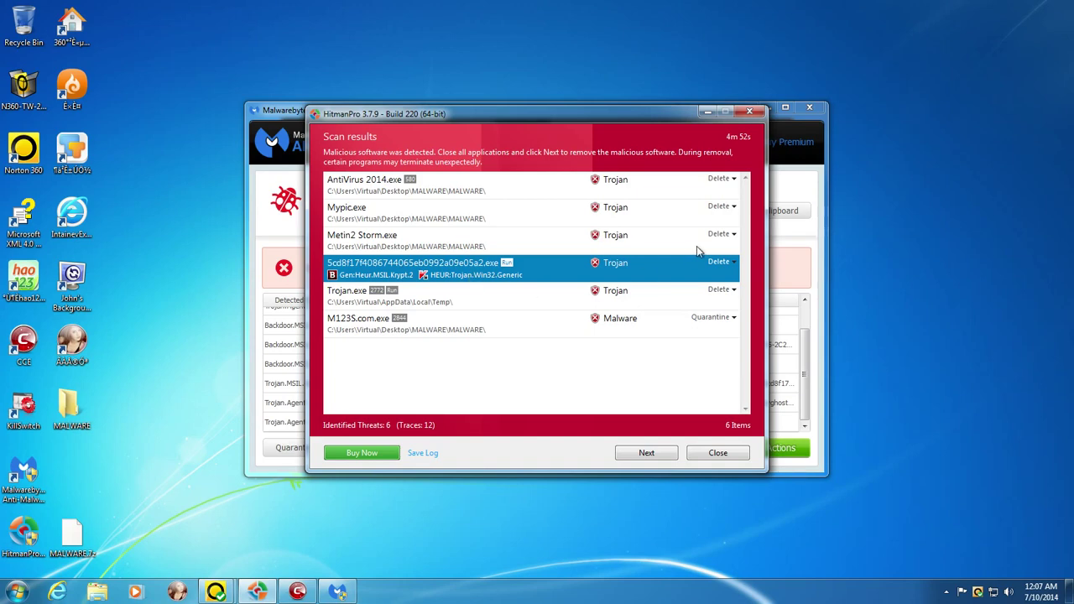
pyautogui.click(746, 112)
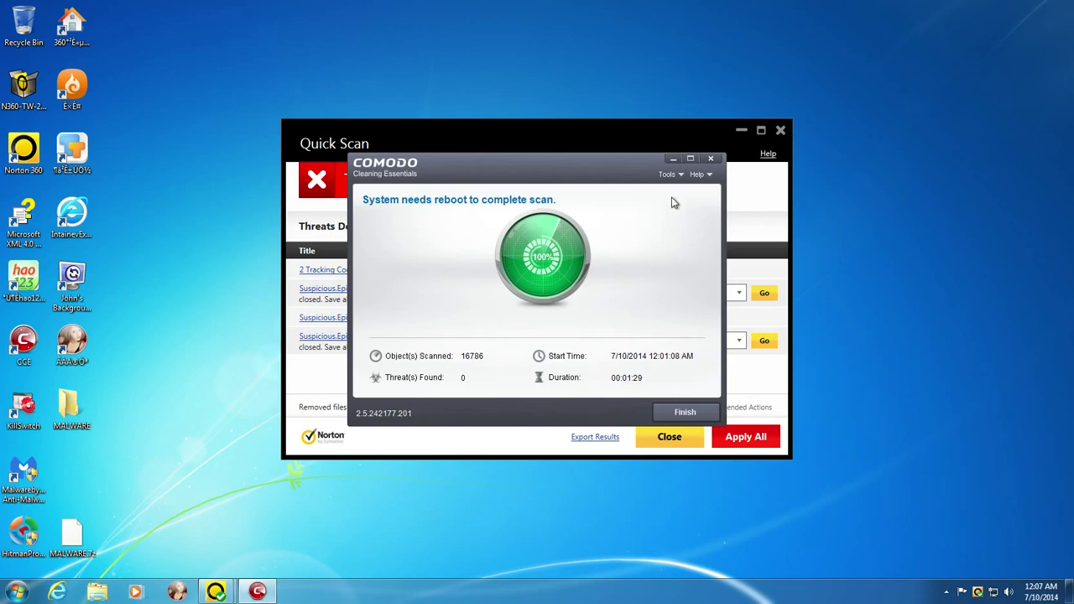
# - Finish the COMODO cleaning scan, postponing the restart and dismissing its reminder
pyautogui.click(685, 412)
pyautogui.click(558, 316)
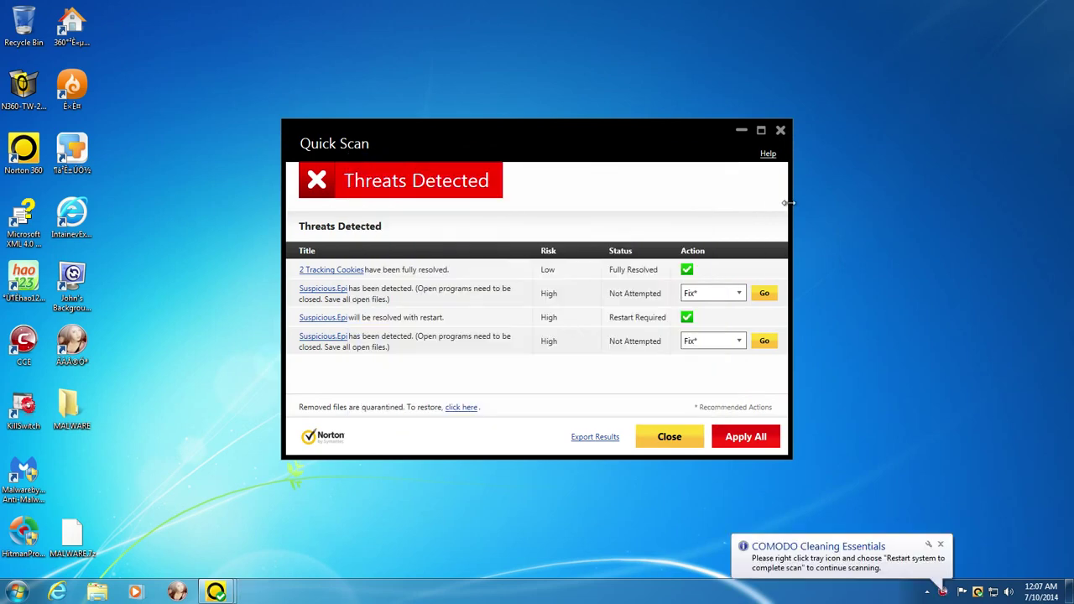
pyautogui.click(945, 555)
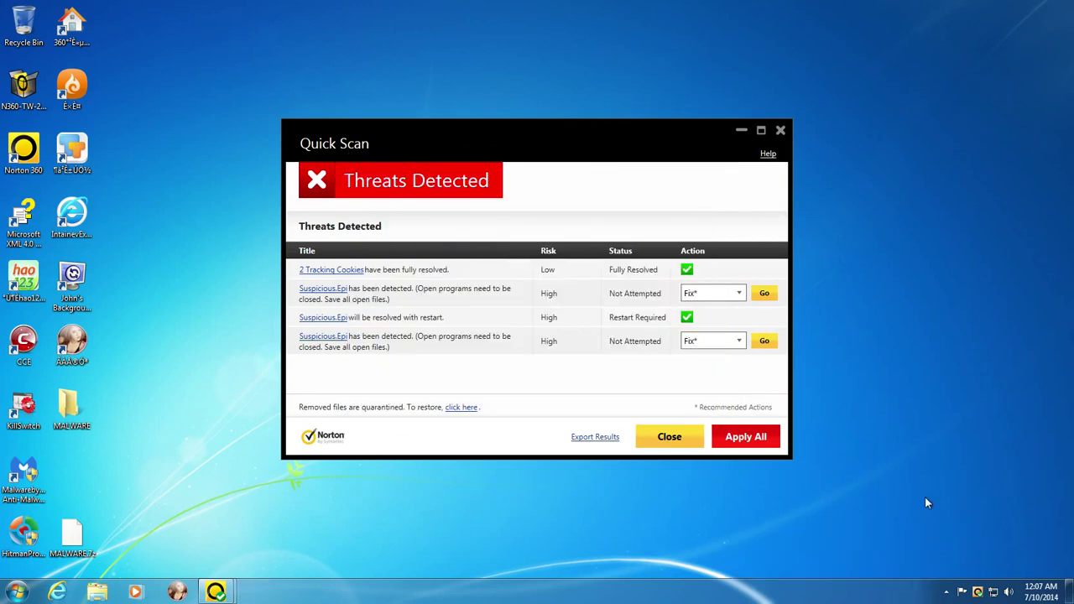
# - Close Norton's Quick Scan results despite unresolved threats and open the main window from the tray
pyautogui.click(780, 131)
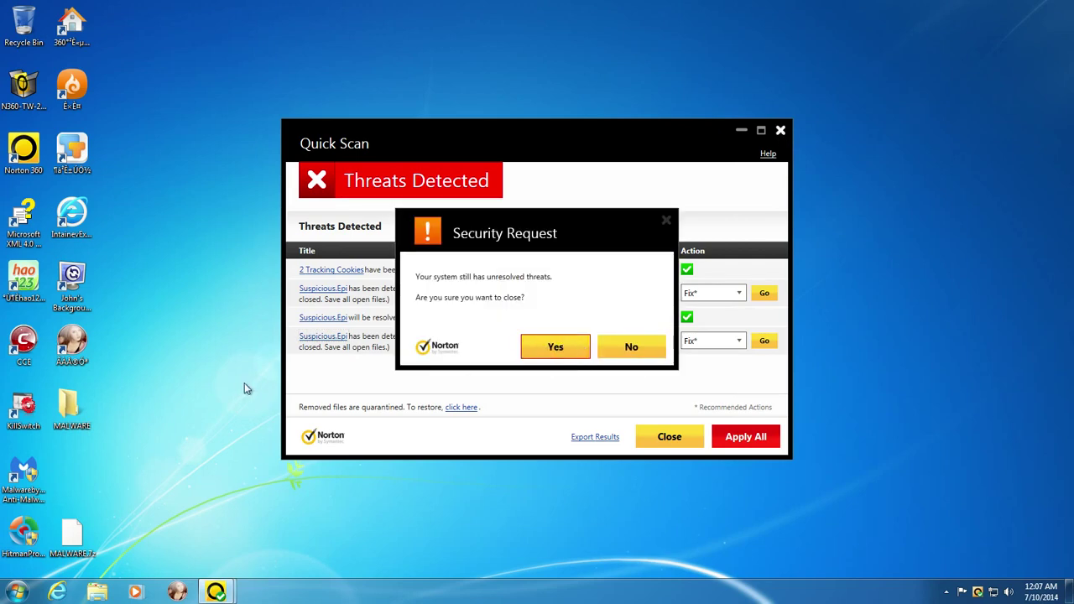
pyautogui.click(566, 356)
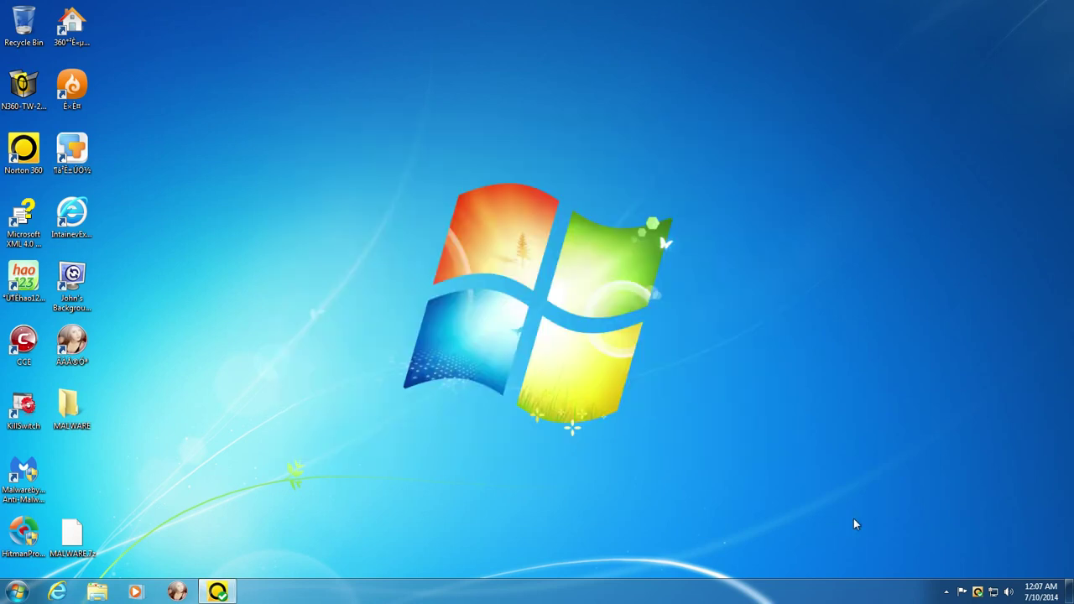
pyautogui.click(978, 592)
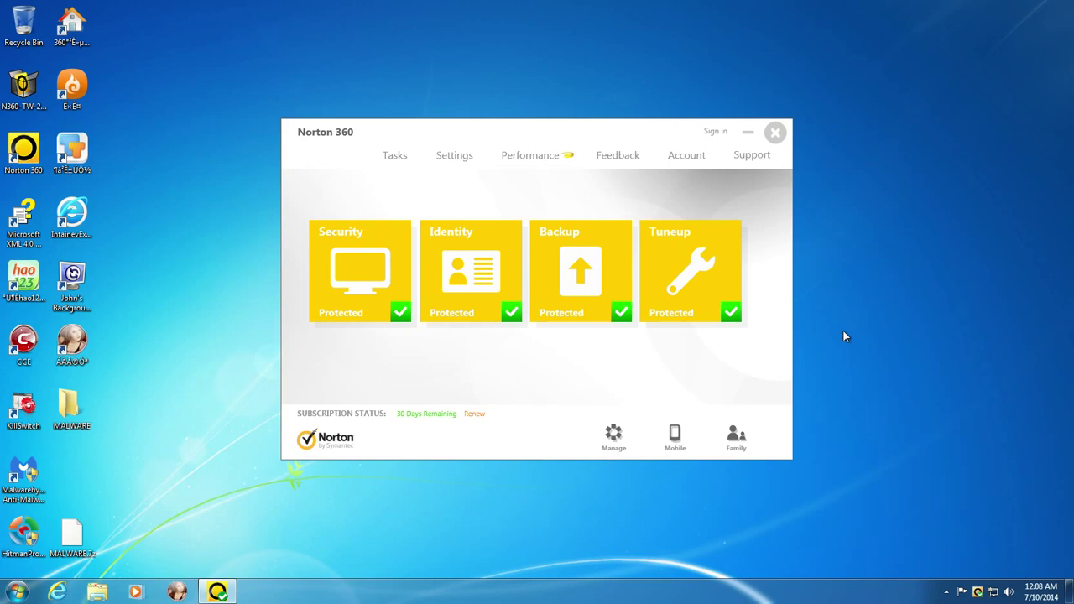
# - Launch Internet Explorer twice to confirm it starts on the hijacked Sogou page
pyautogui.moveTo(263, 414); pyautogui.dragTo(144, 238)
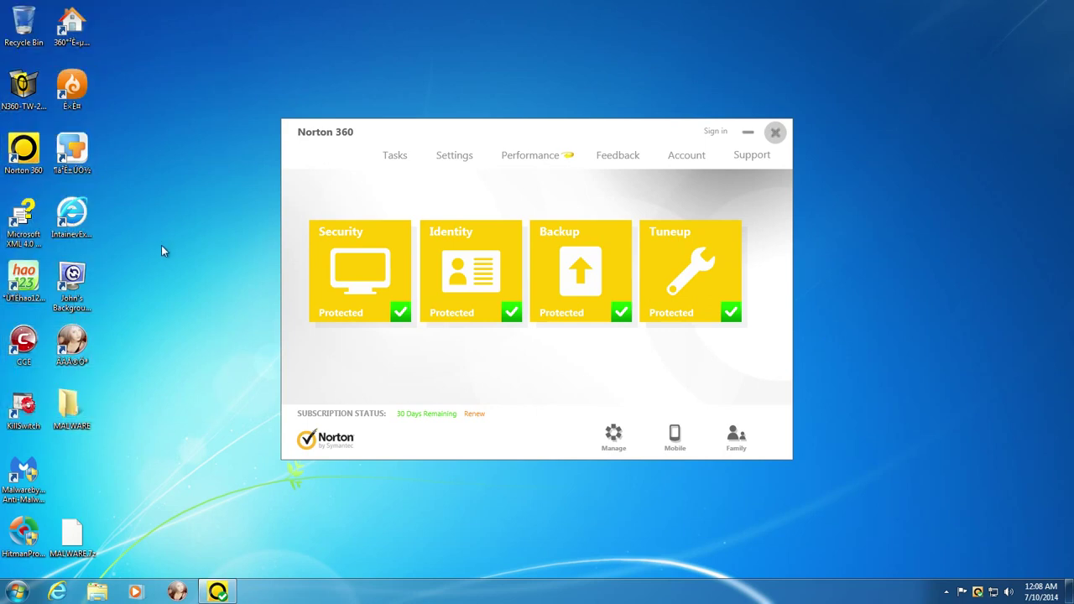
pyautogui.moveTo(171, 440); pyautogui.dragTo(121, 148)
pyautogui.click(57, 593)
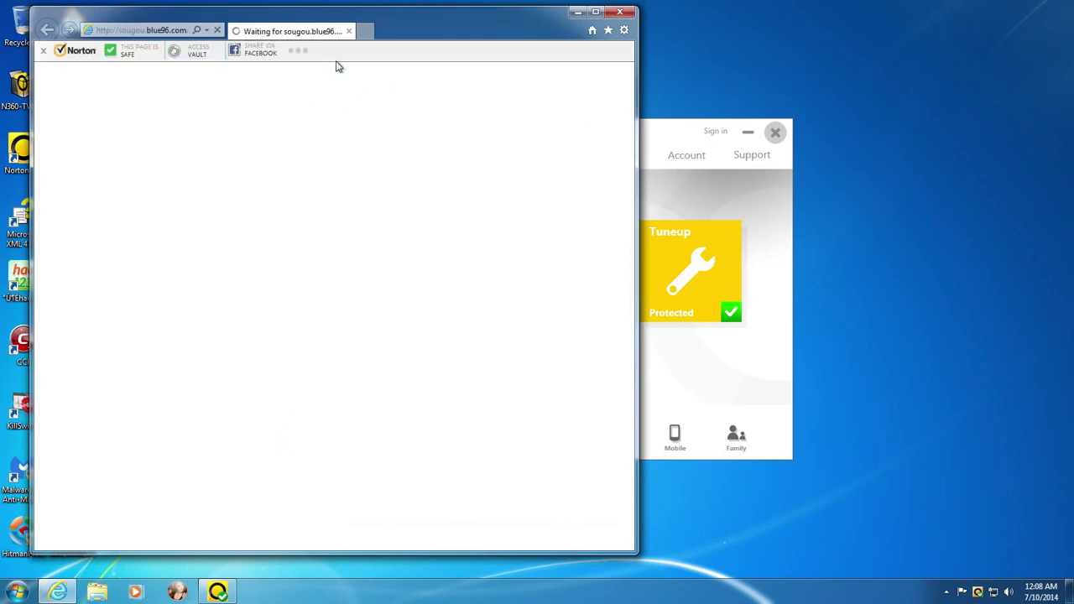
pyautogui.click(619, 12)
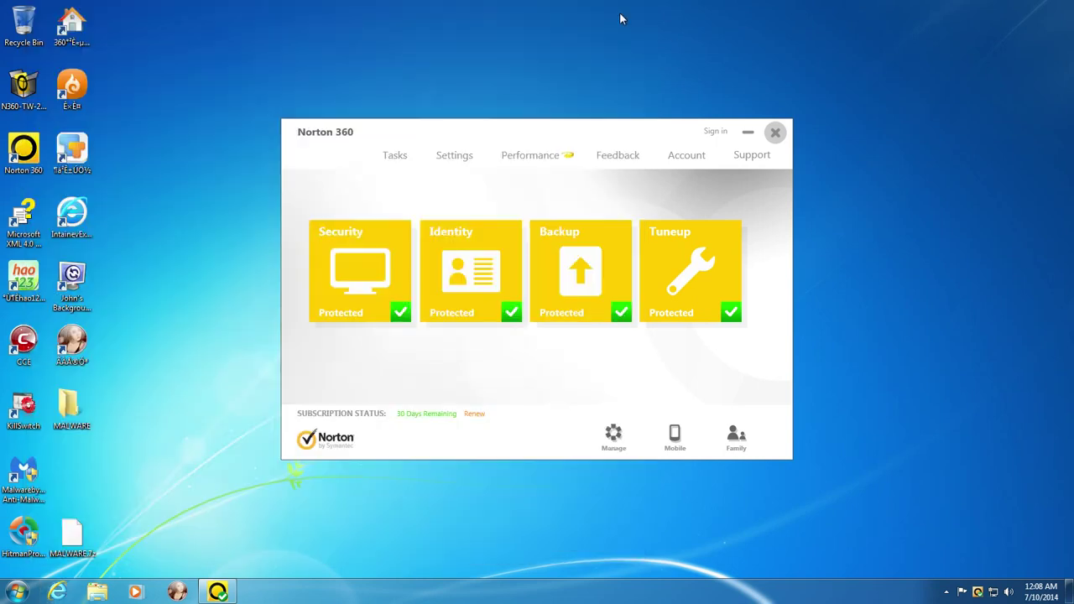
pyautogui.click(57, 592)
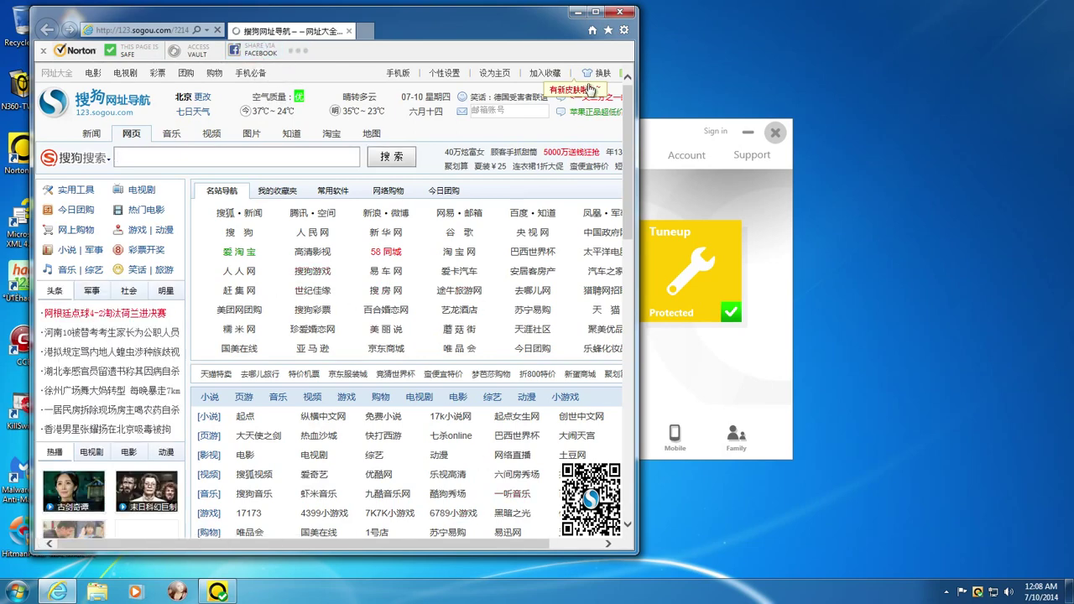
pyautogui.click(624, 30)
pyautogui.click(559, 213)
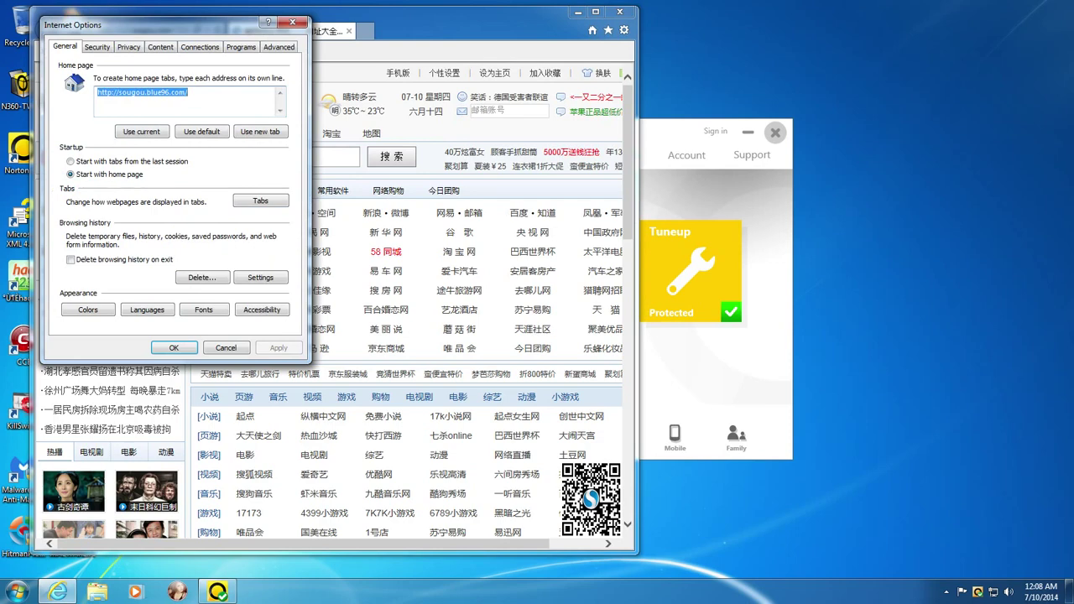
pyautogui.write('www.')
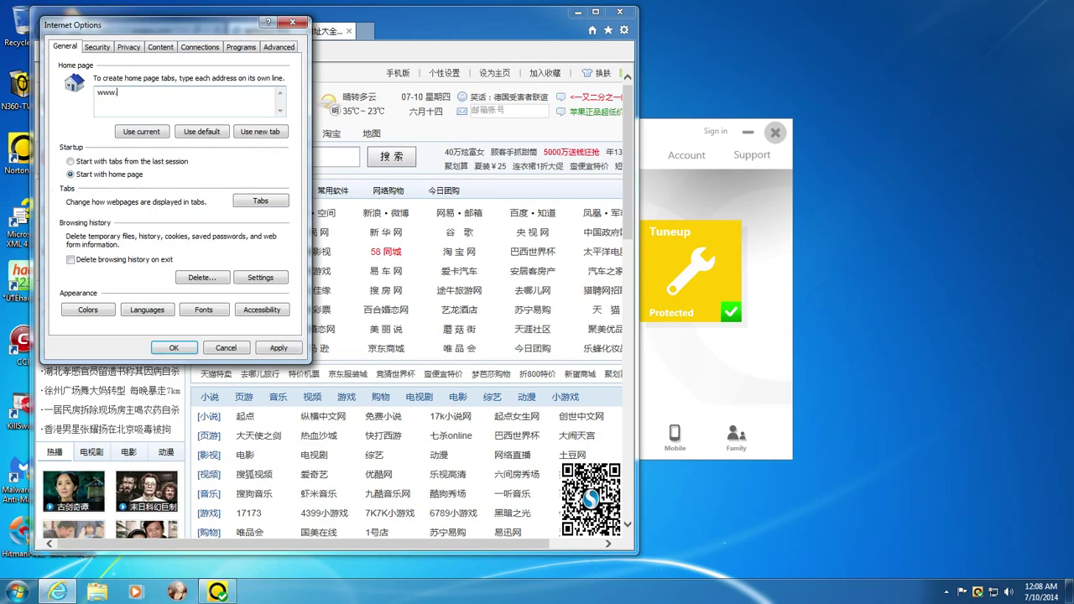
pyautogui.write('google.com')
pyautogui.press('Return')
pyautogui.click(173, 348)
pyautogui.click(589, 31)
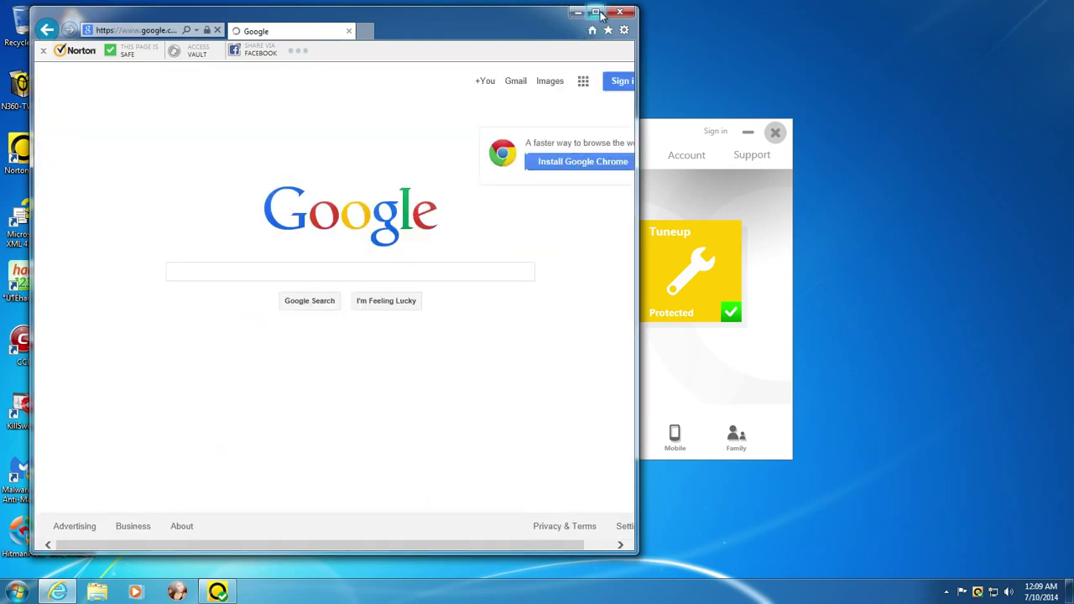
pyautogui.click(598, 13)
# - Close Internet Explorer, leaving Norton 360's main window showing everything Protected
pyautogui.click(1059, 11)
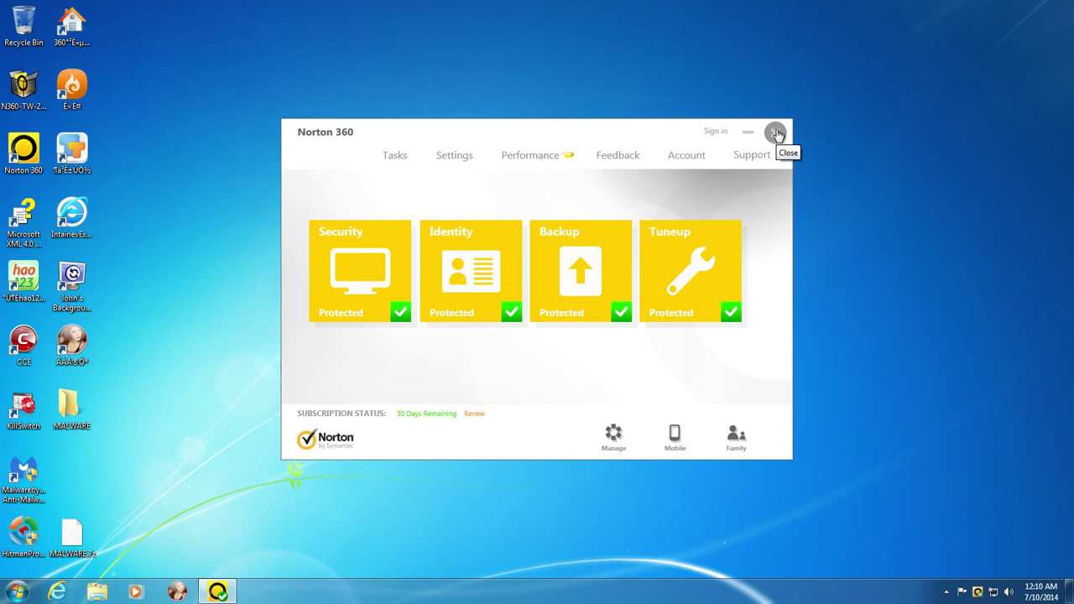
pyautogui.click(775, 133)
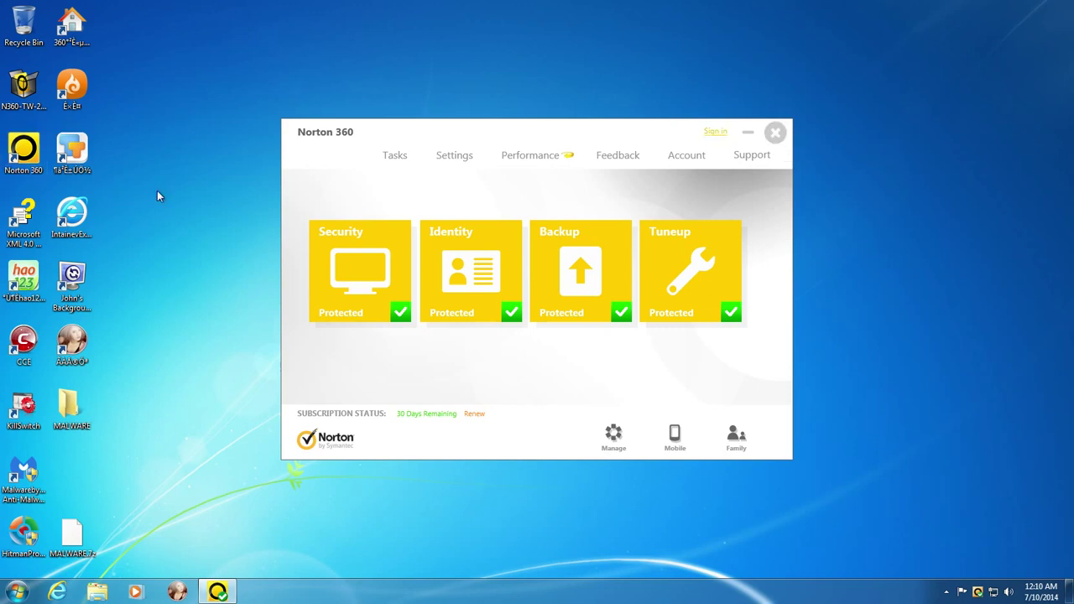
pyautogui.click(24, 151)
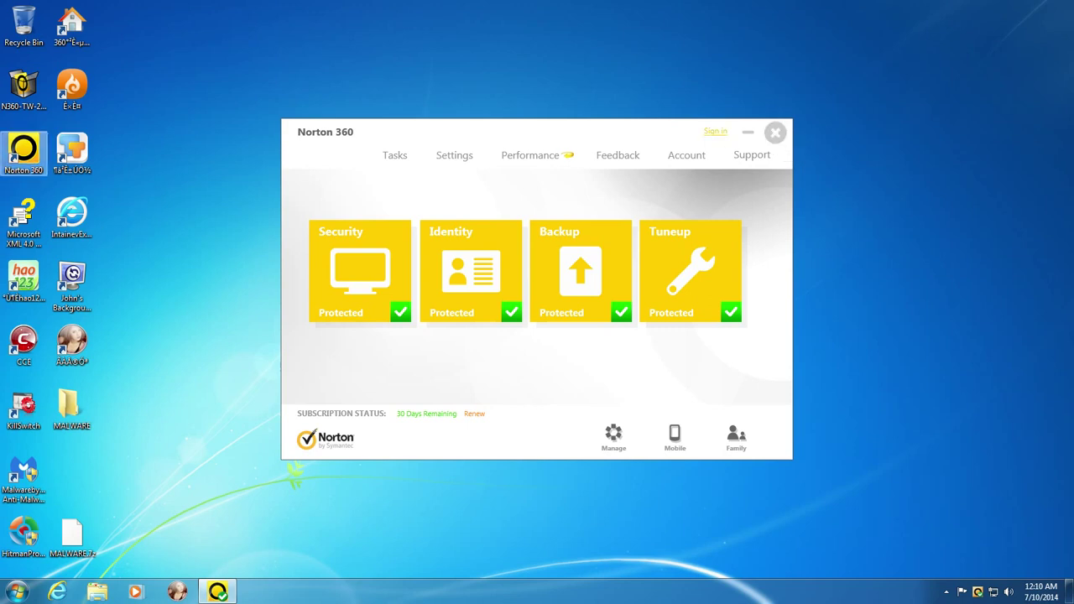